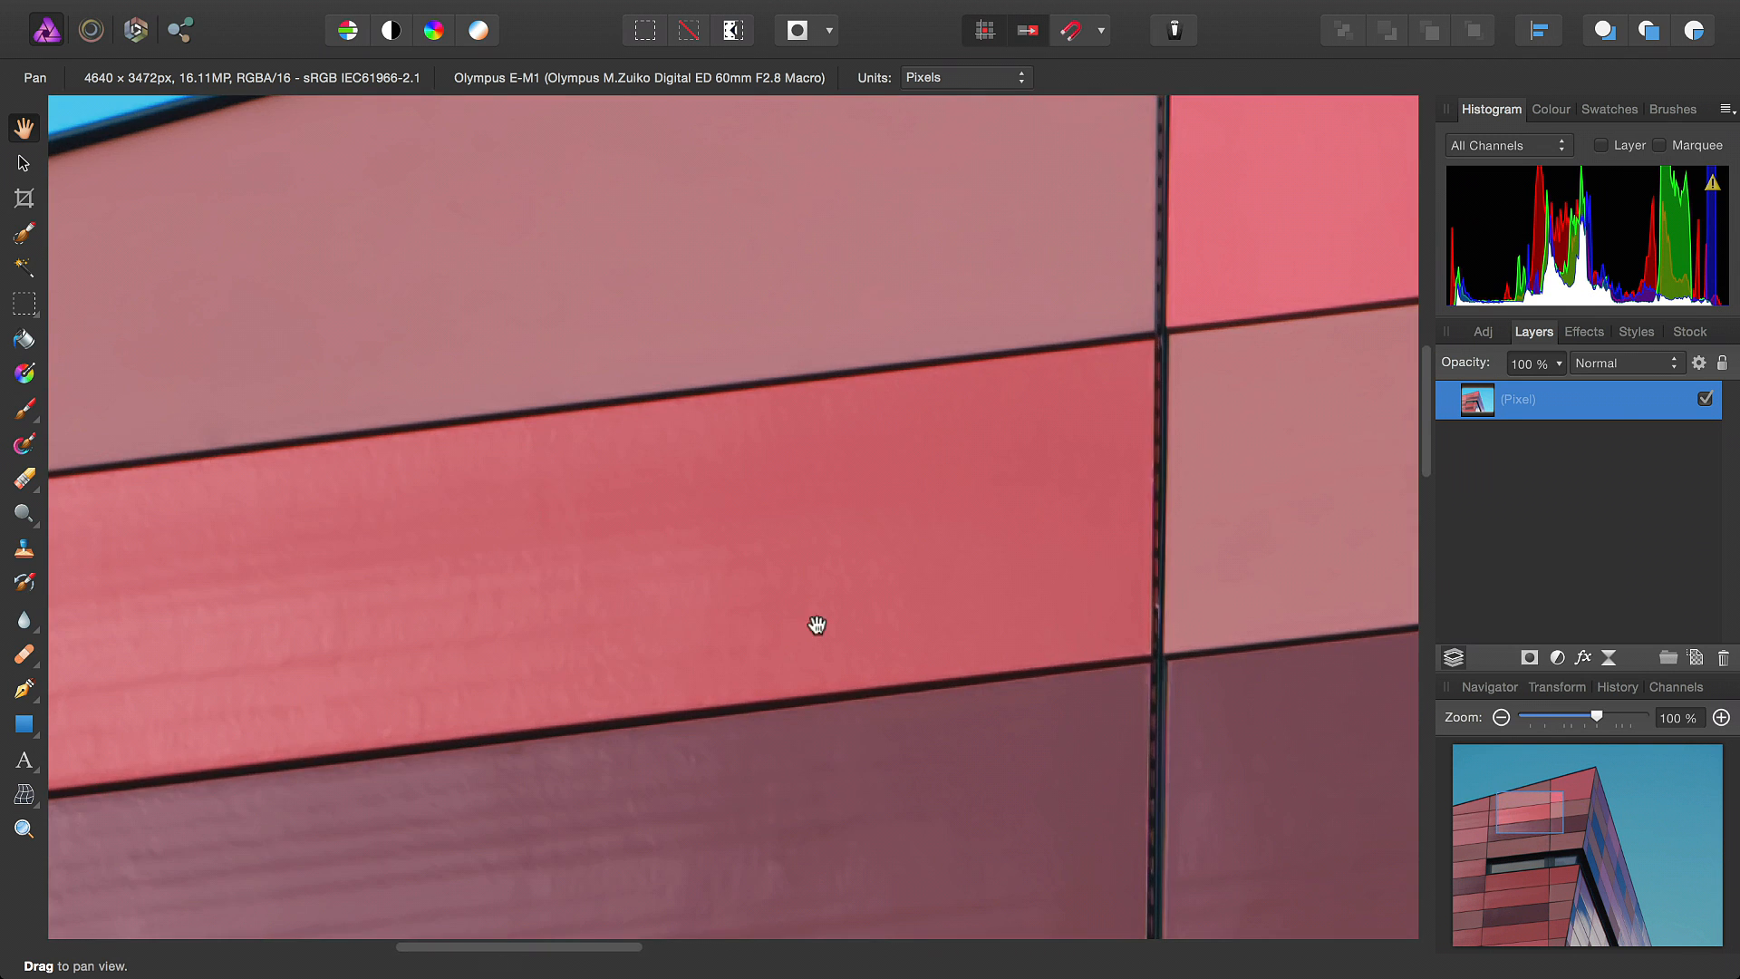
Examine the building's facade panels and dark window recess up close, then view the whole photo again
drag(509, 502, 1045, 765)
drag(1025, 528, 307, 657)
drag(993, 580, 341, 626)
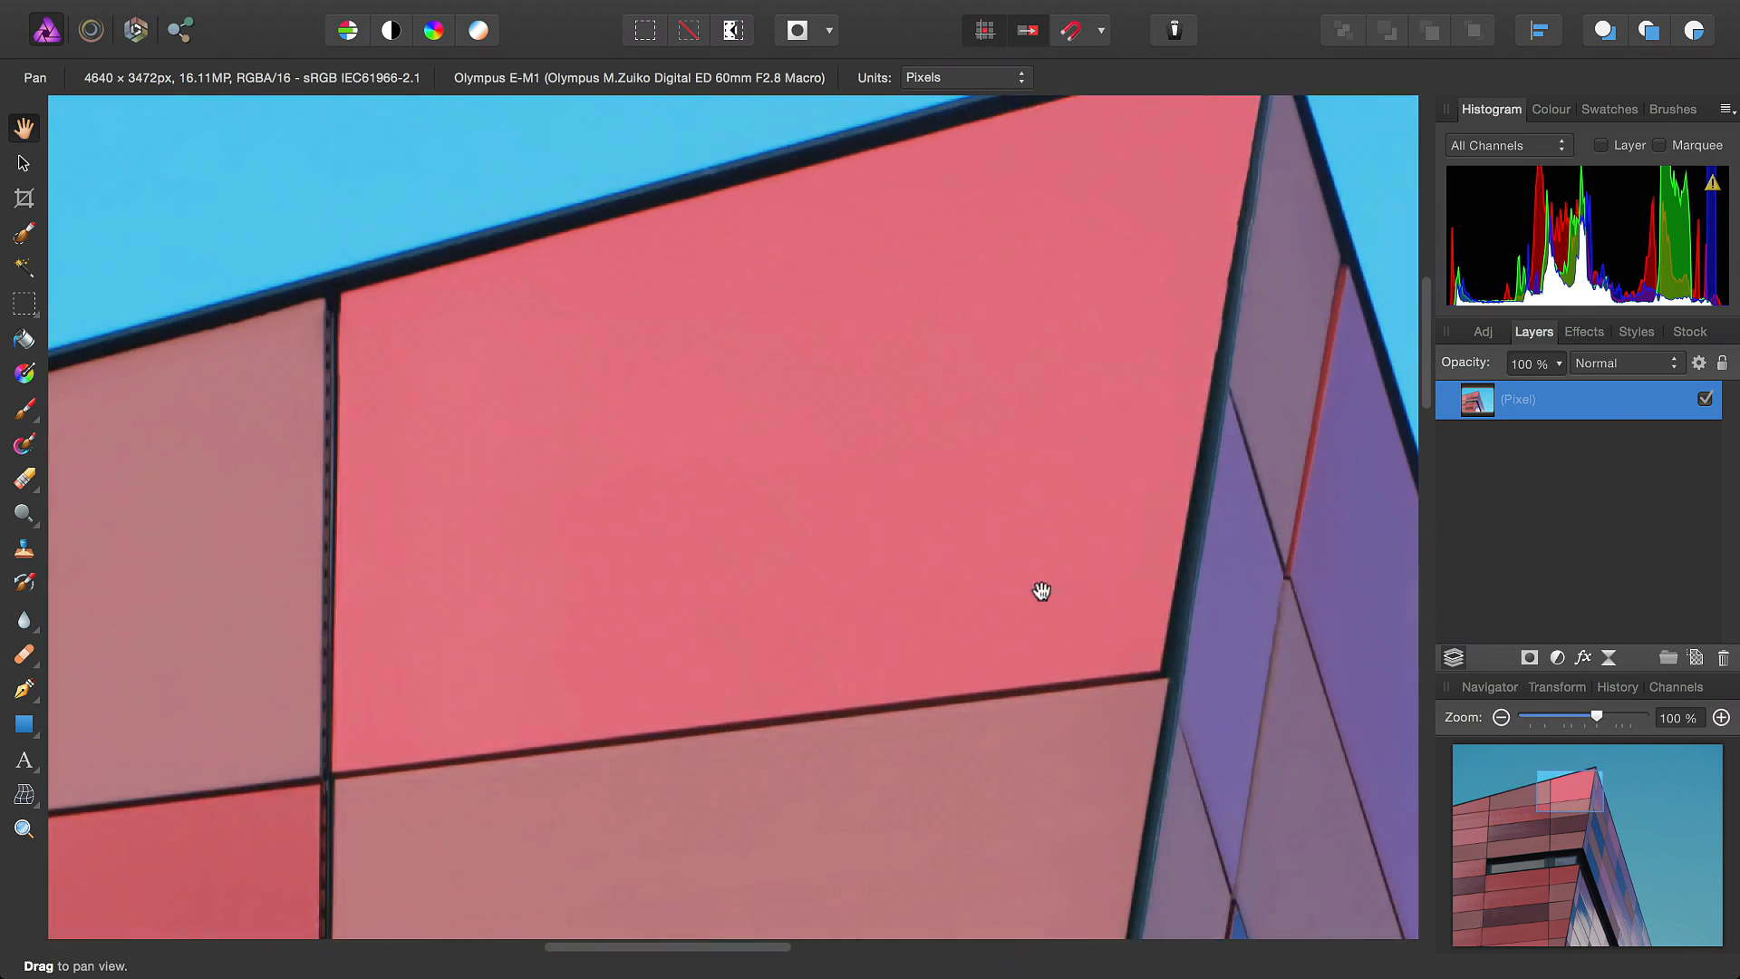
drag(1047, 590, 686, 184)
drag(724, 832, 890, 227)
drag(822, 693, 865, 314)
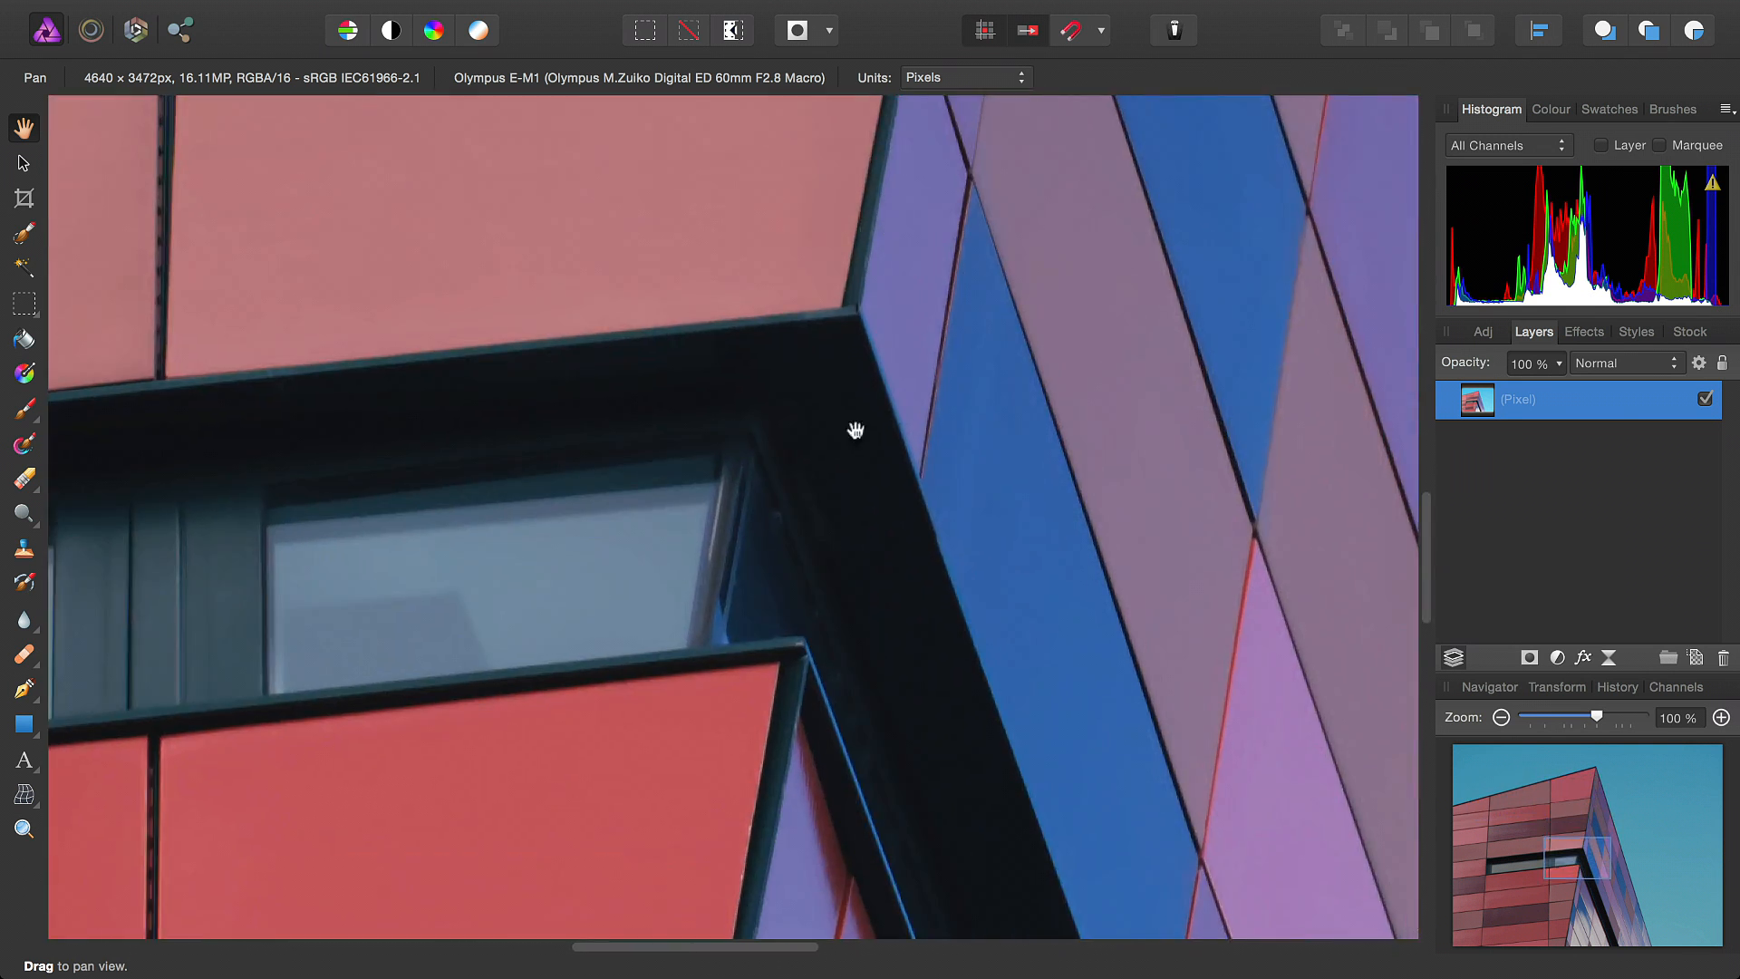
drag(773, 724, 1057, 341)
scroll(1057, 341, up, 2)
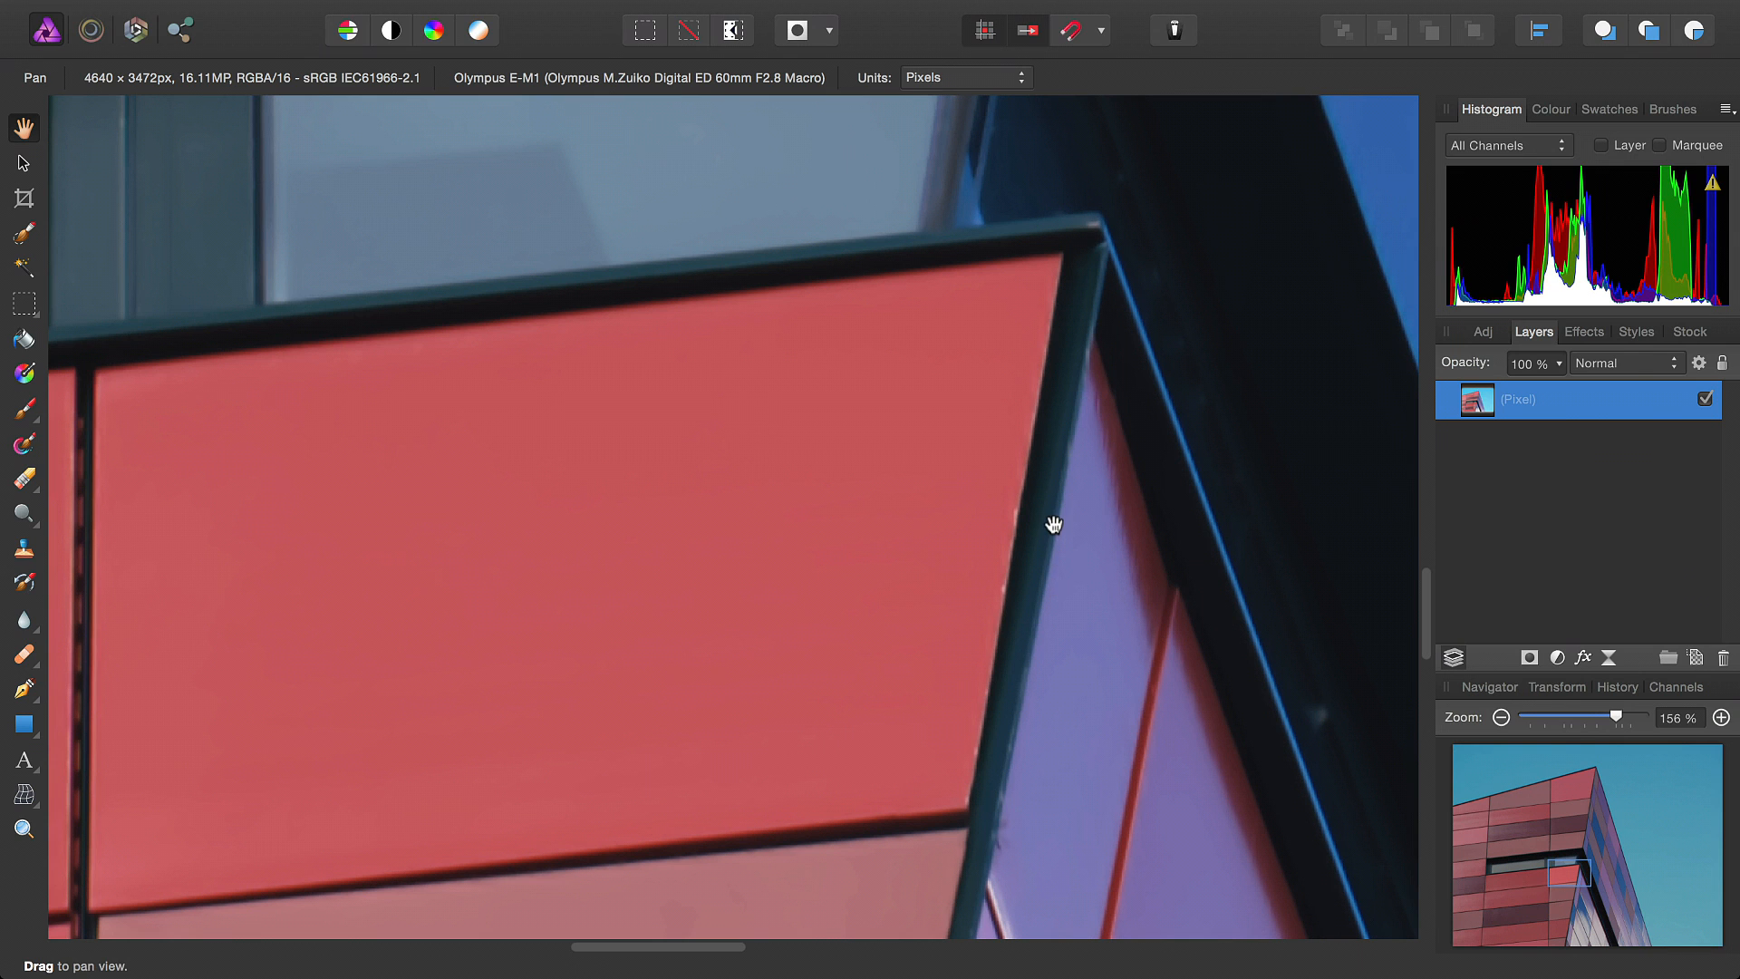
key(super+0)
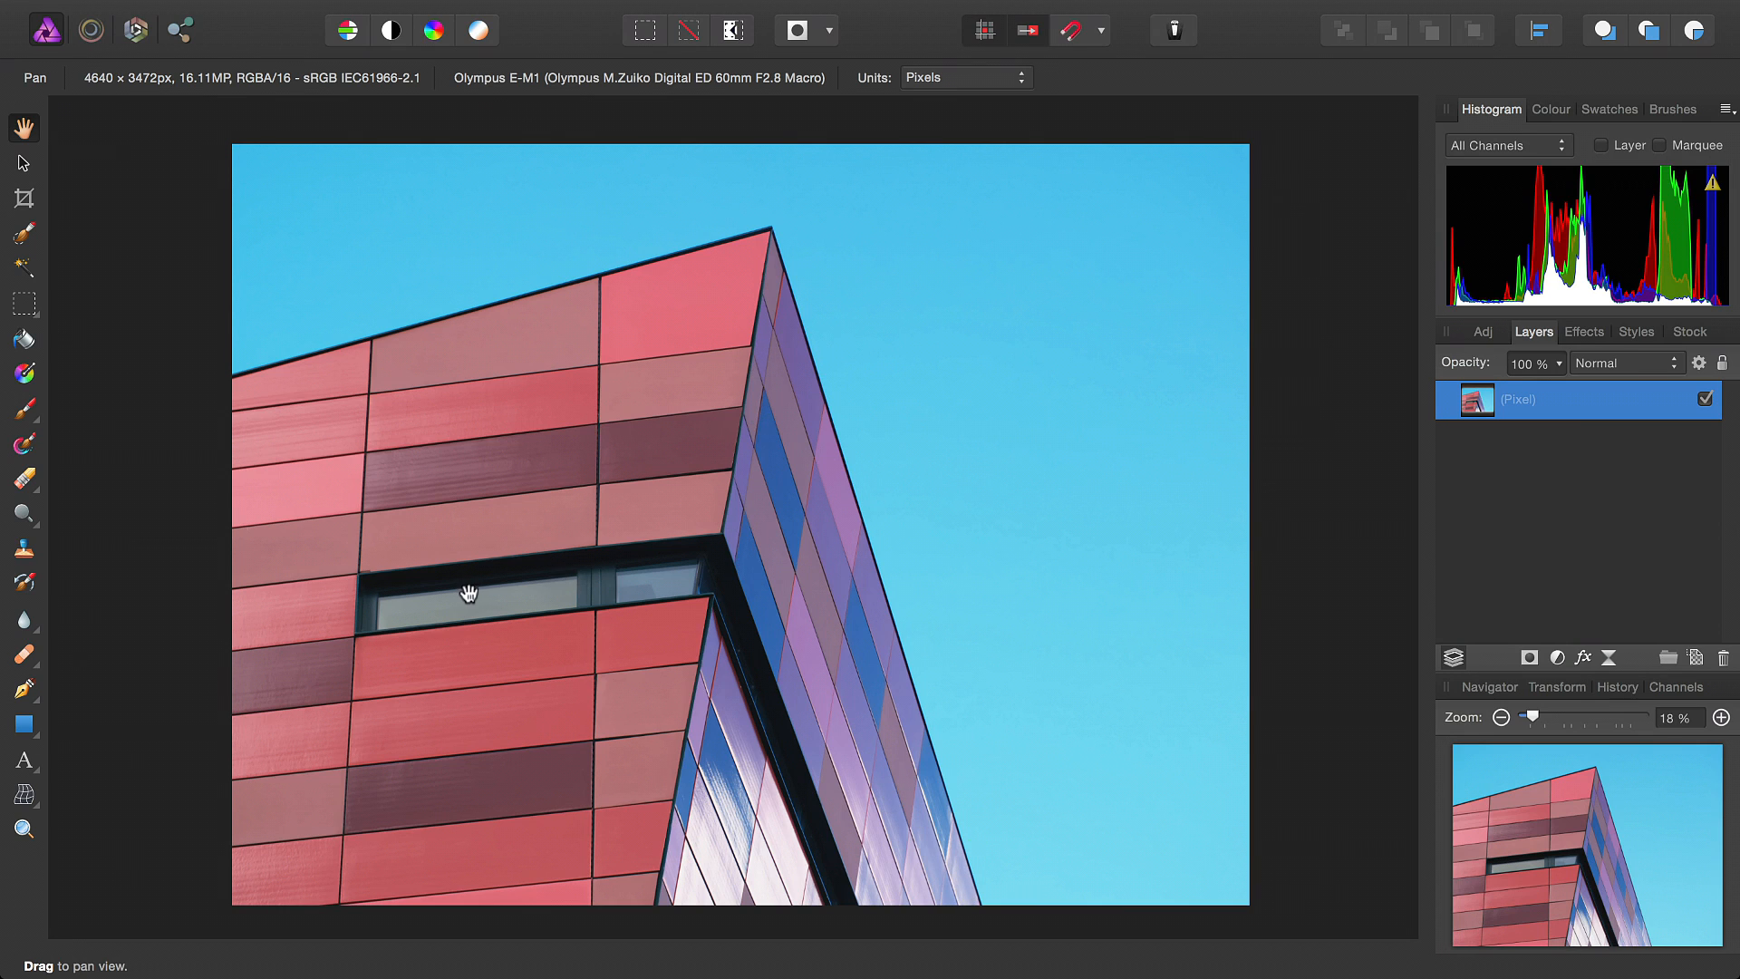
Start a Pen curve along the wide window pane's left edge, from its upper-left to its lower-left corner
scroll(505, 606, up, 5)
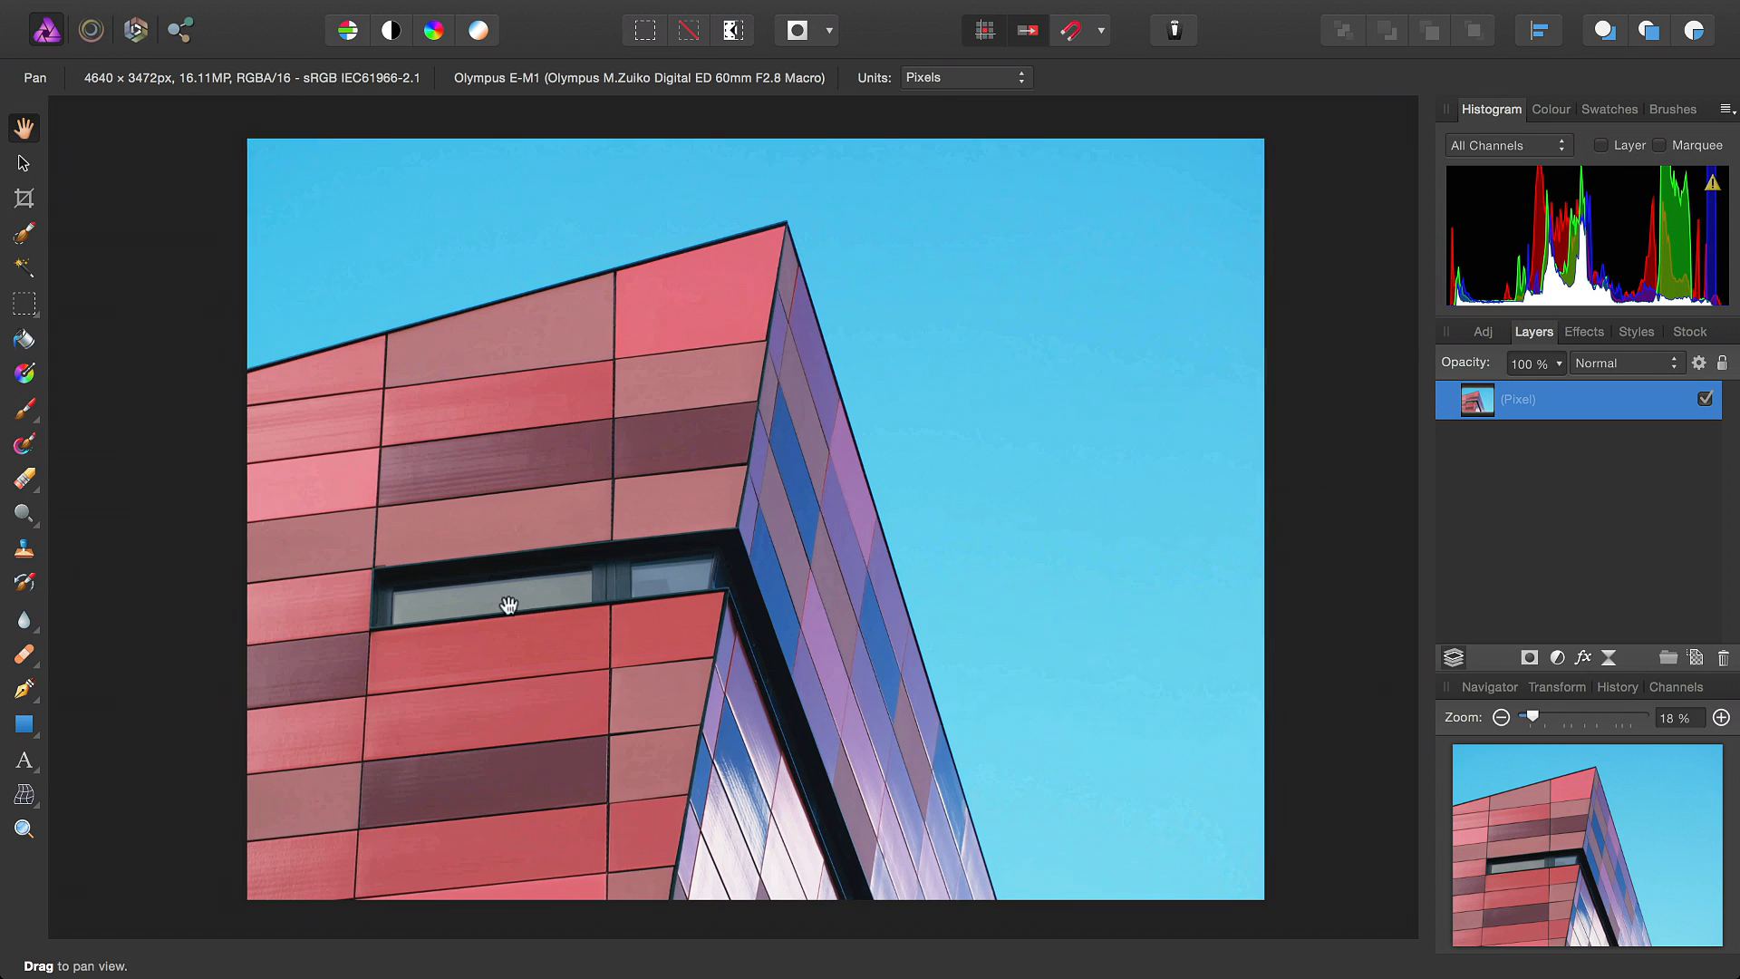
scroll(617, 540, up, 4)
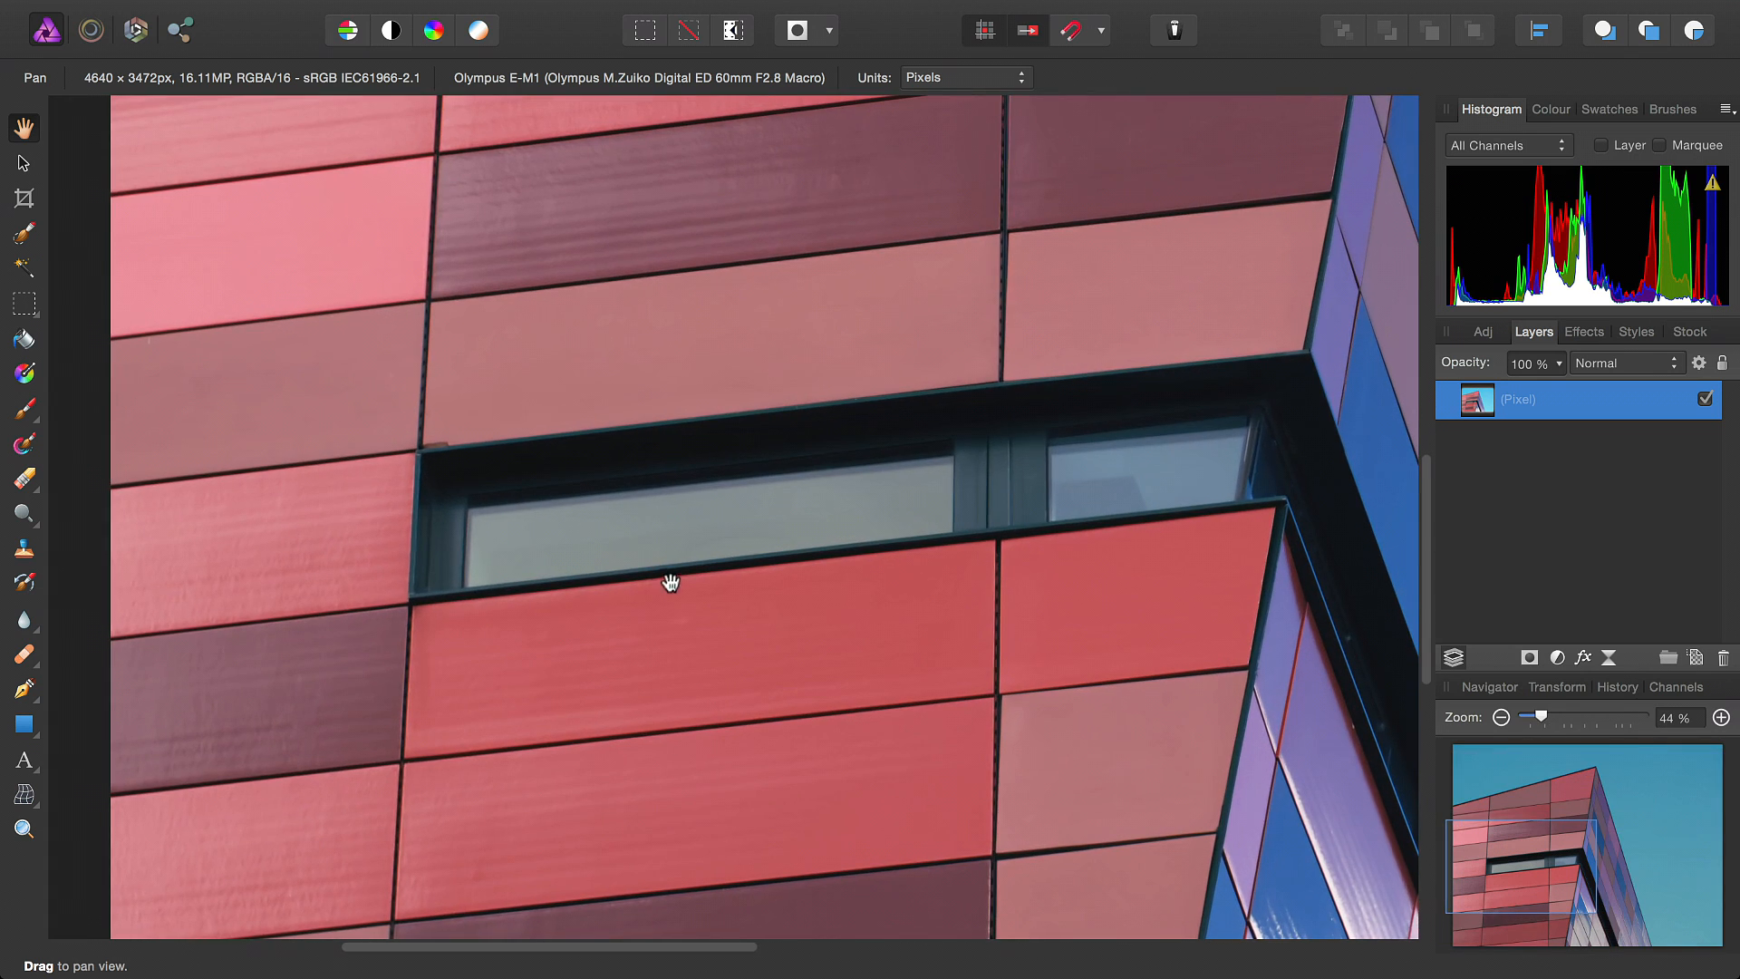
click(20, 691)
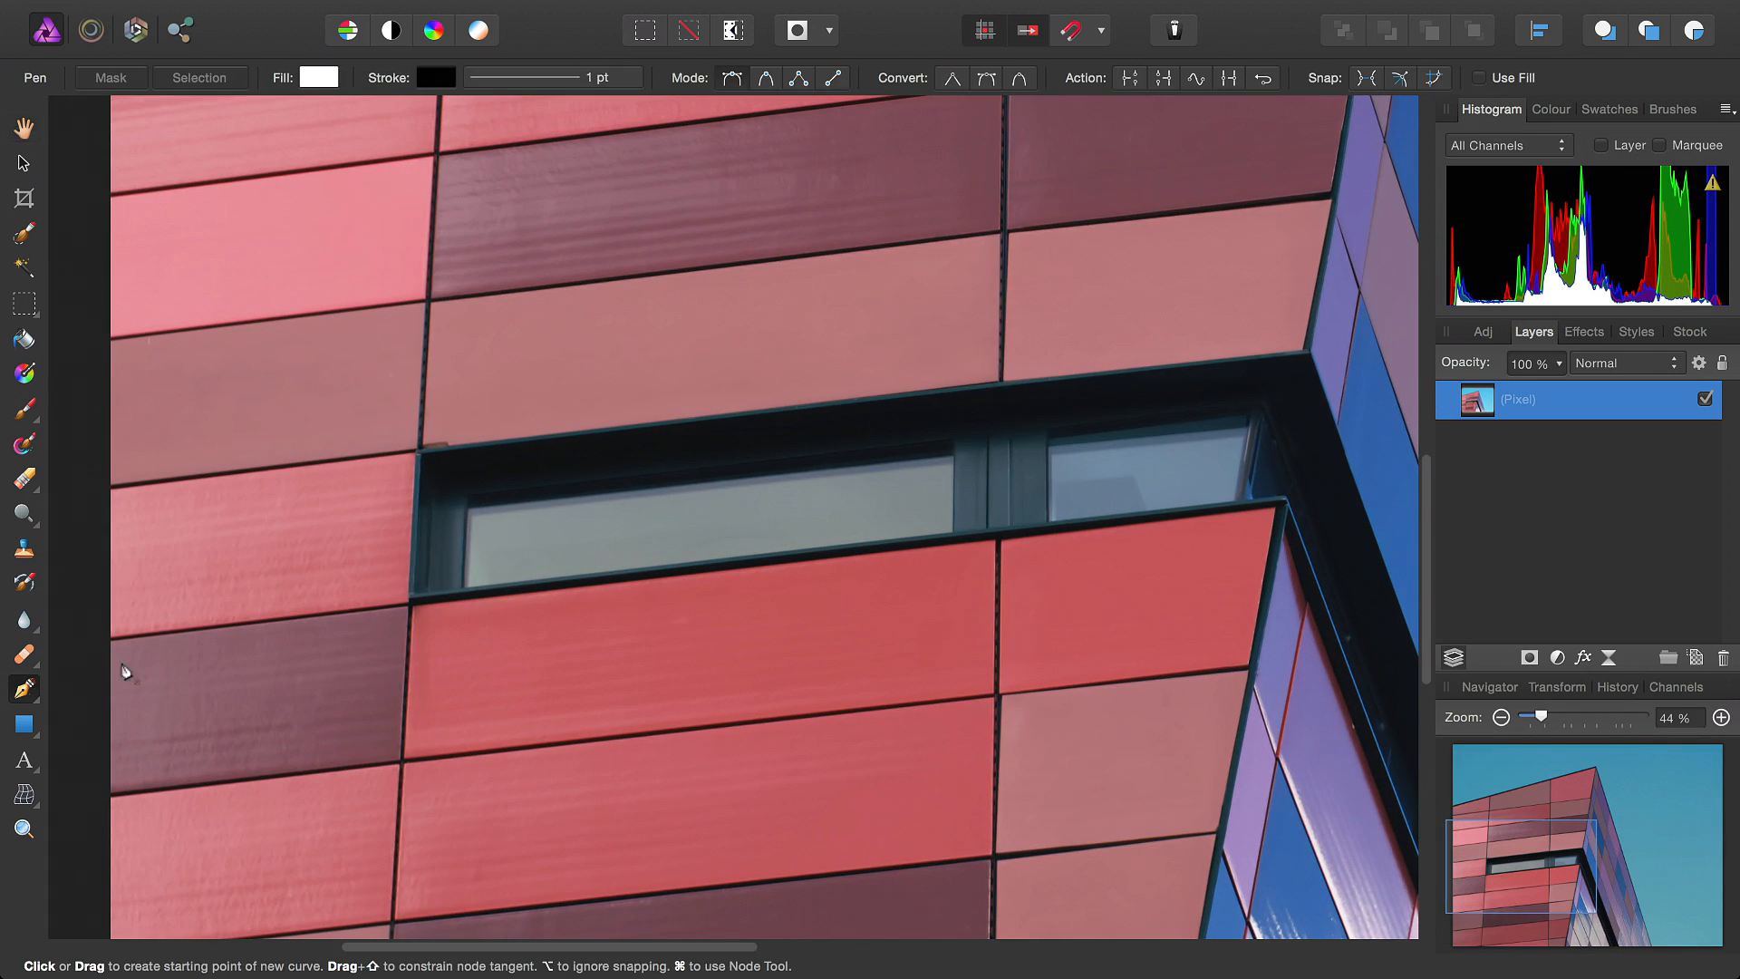
scroll(572, 508, up, 6)
scroll(571, 508, up, 8)
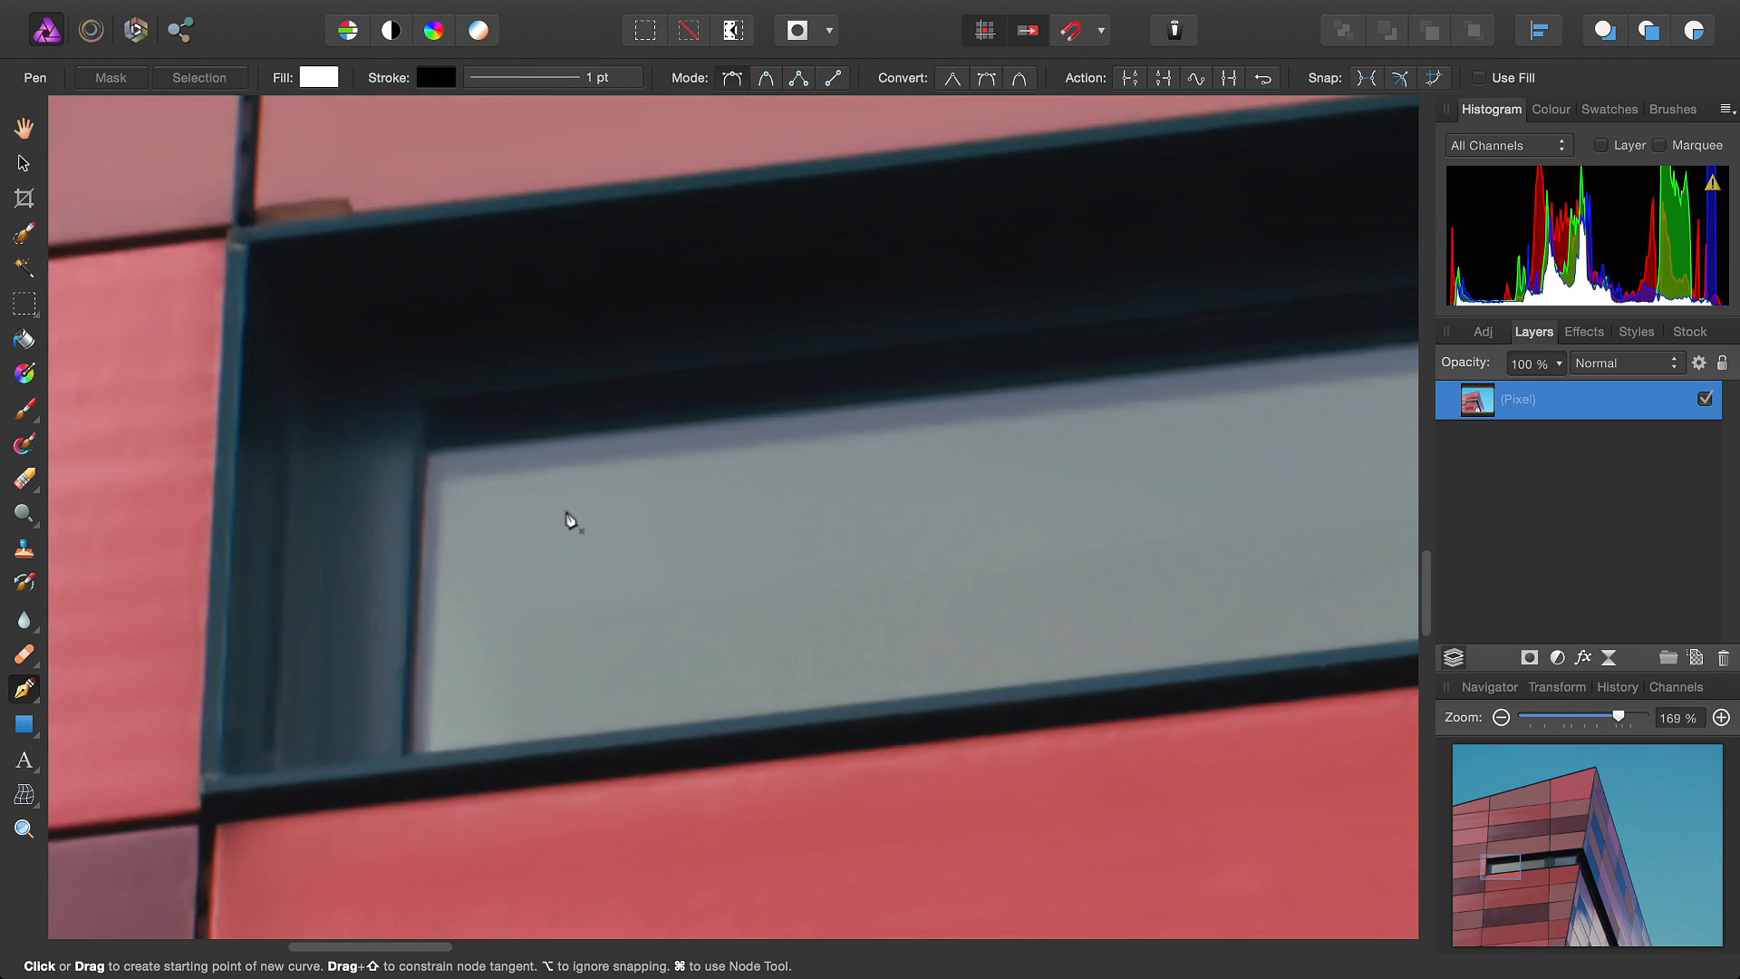
scroll(675, 623, left, 3)
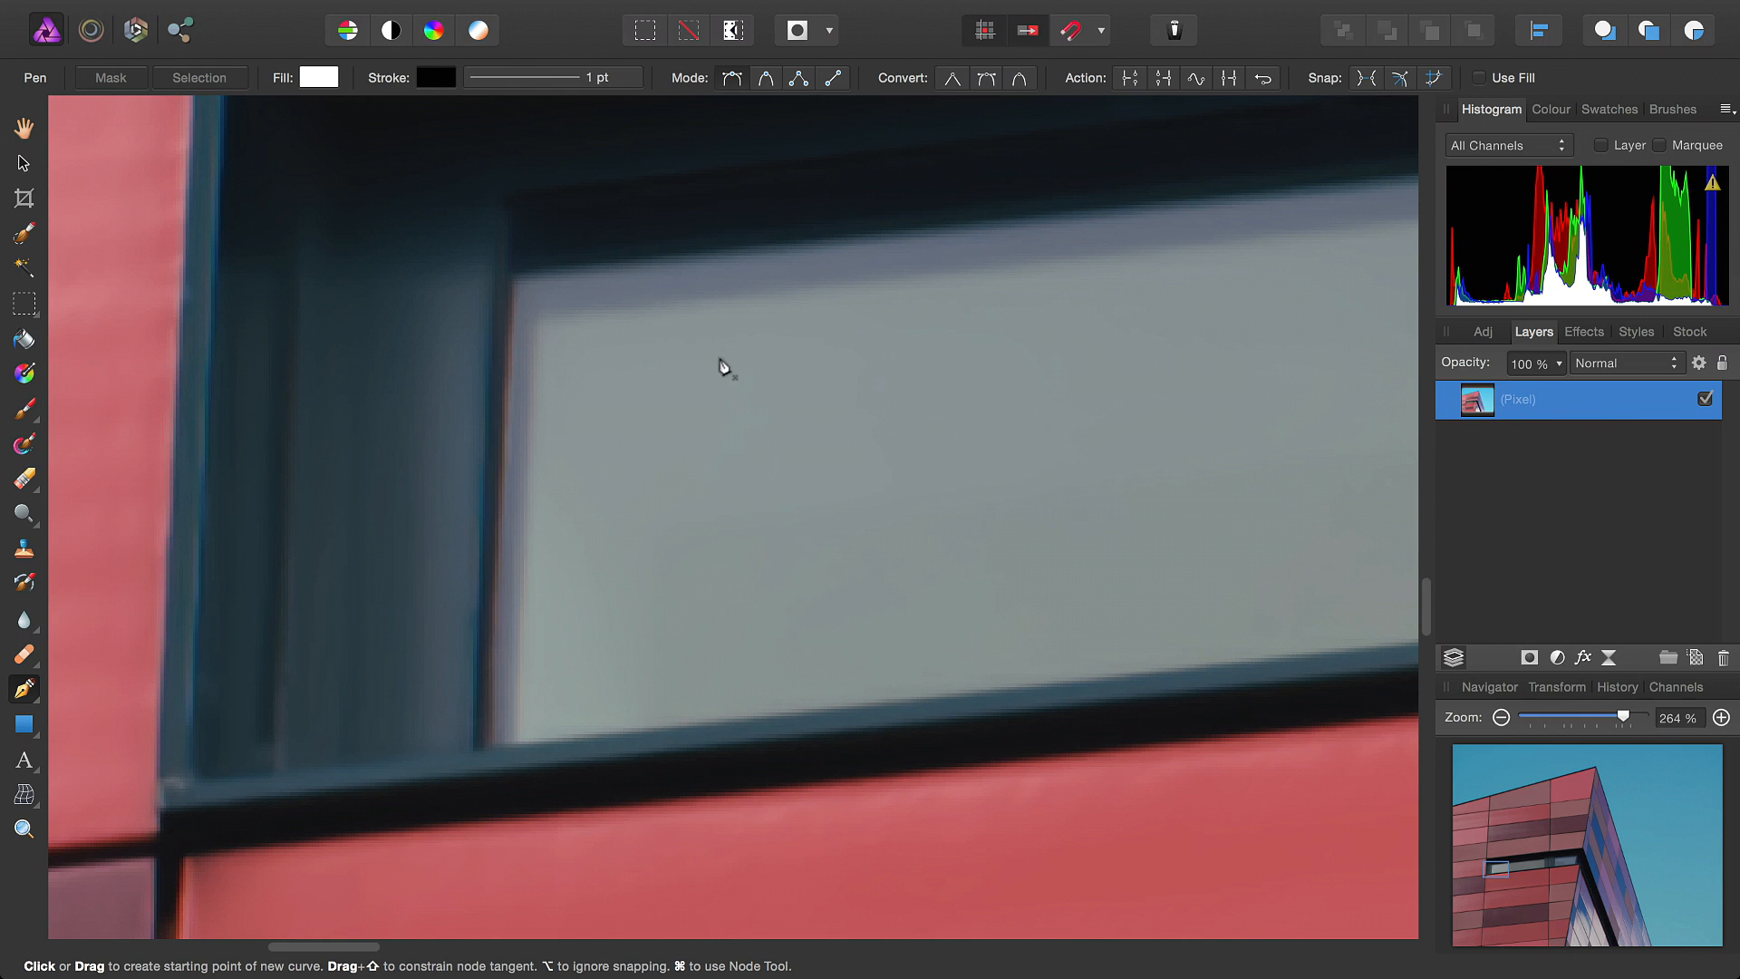
click(513, 274)
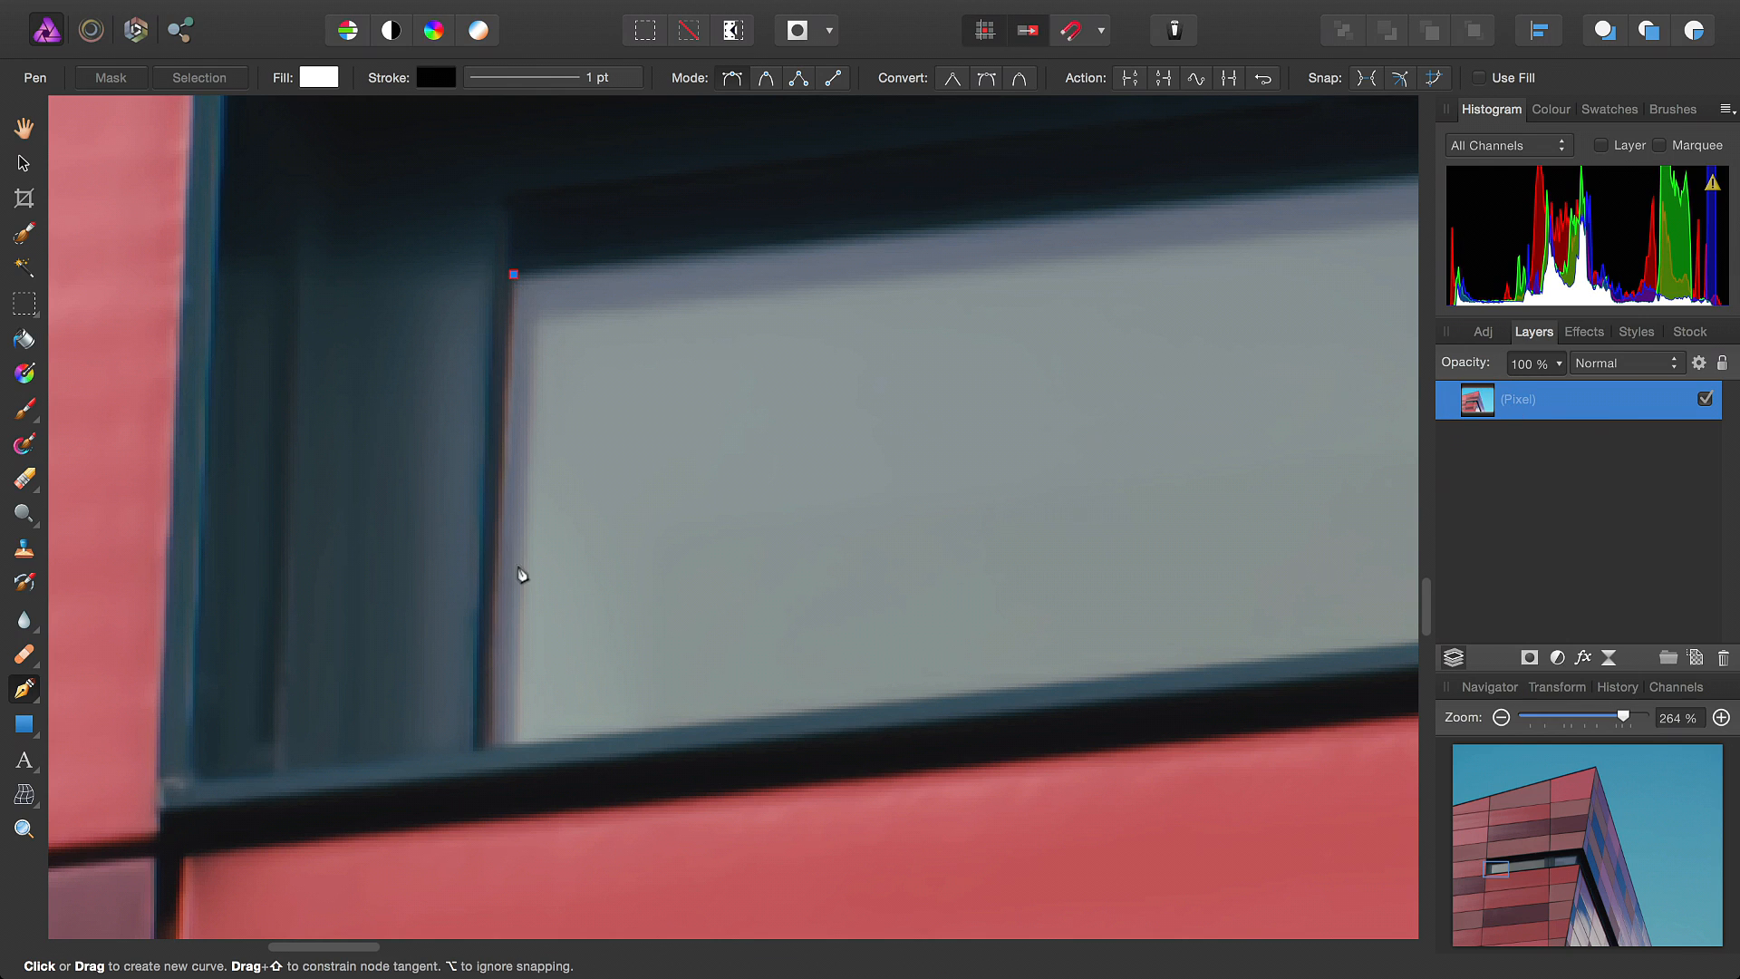
click(494, 743)
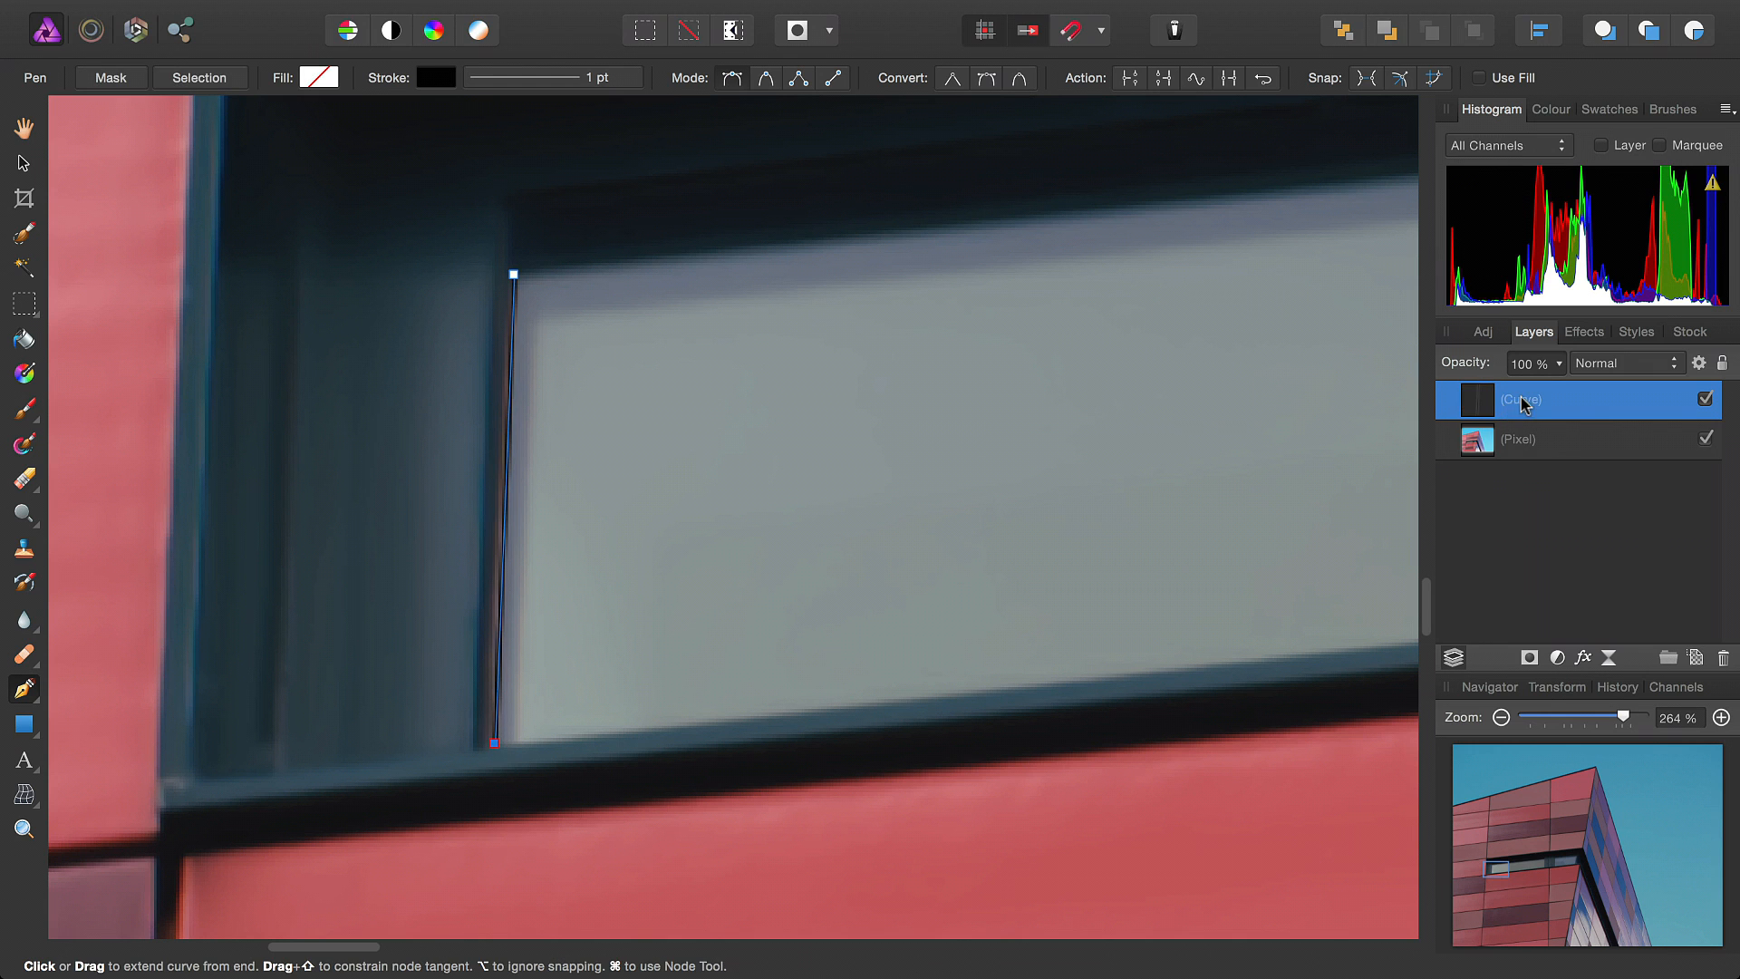
Extend the curve through the wide pane's lower-right and upper-right corners and close it at its starting node
scroll(1223, 535, right, 4)
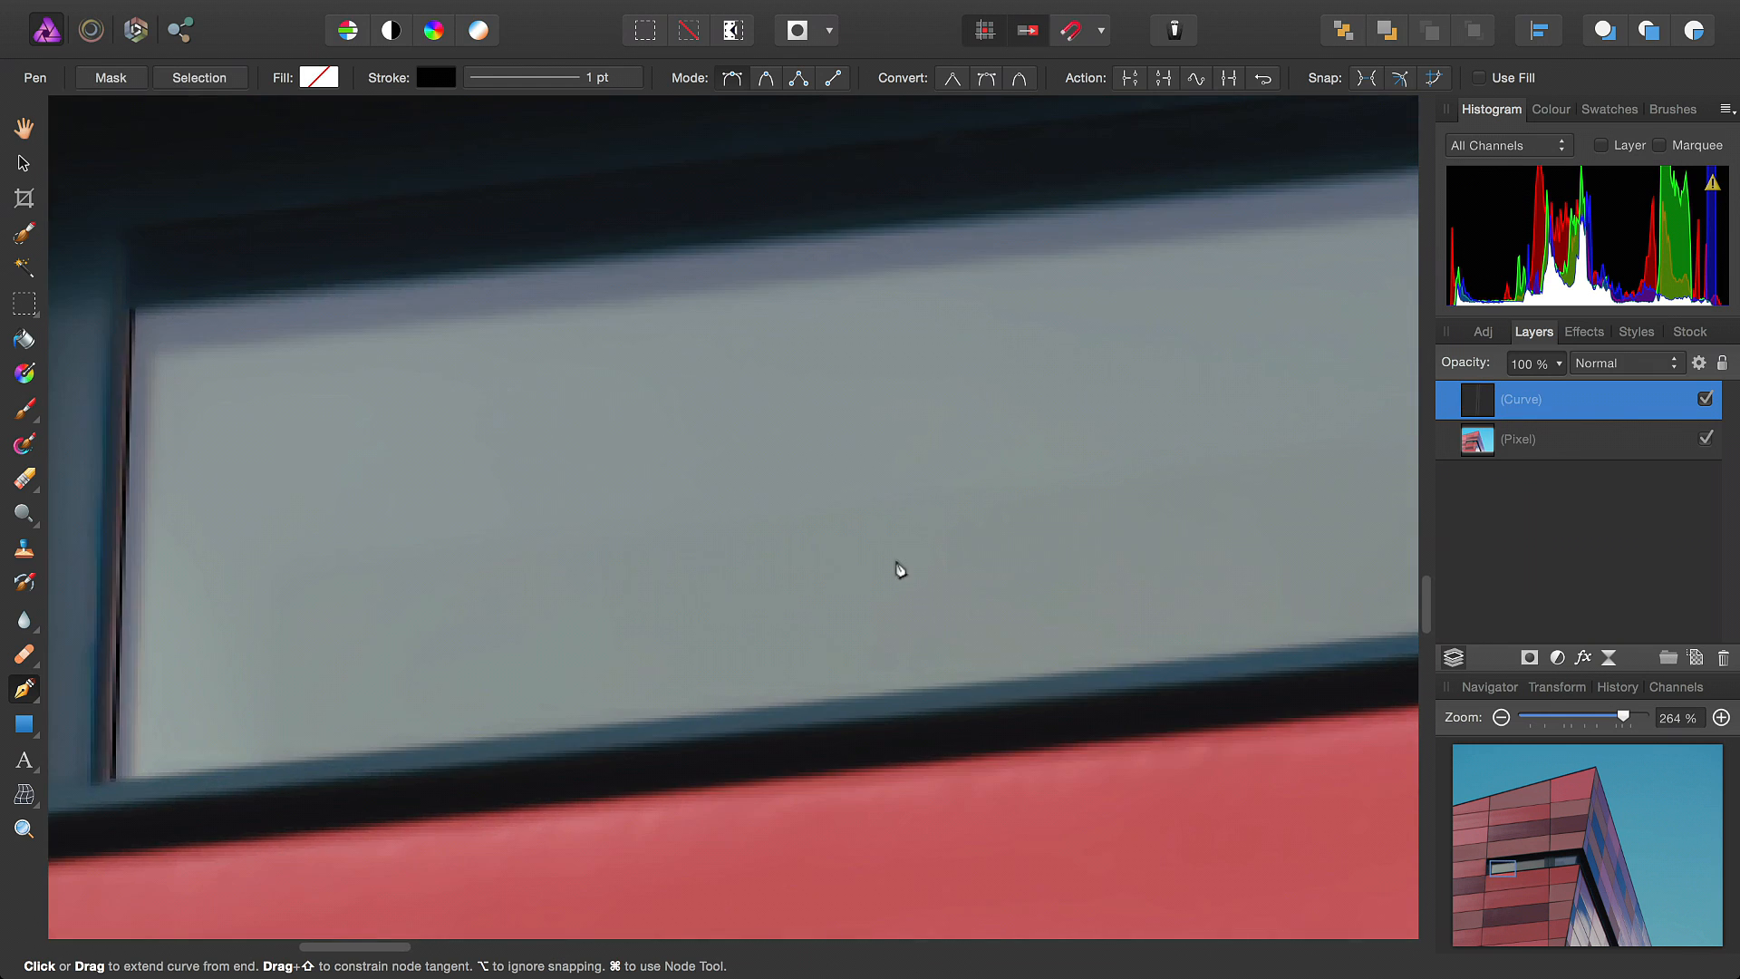
scroll(1017, 532, right, 10)
scroll(924, 479, right, 6)
scroll(924, 479, up, 2)
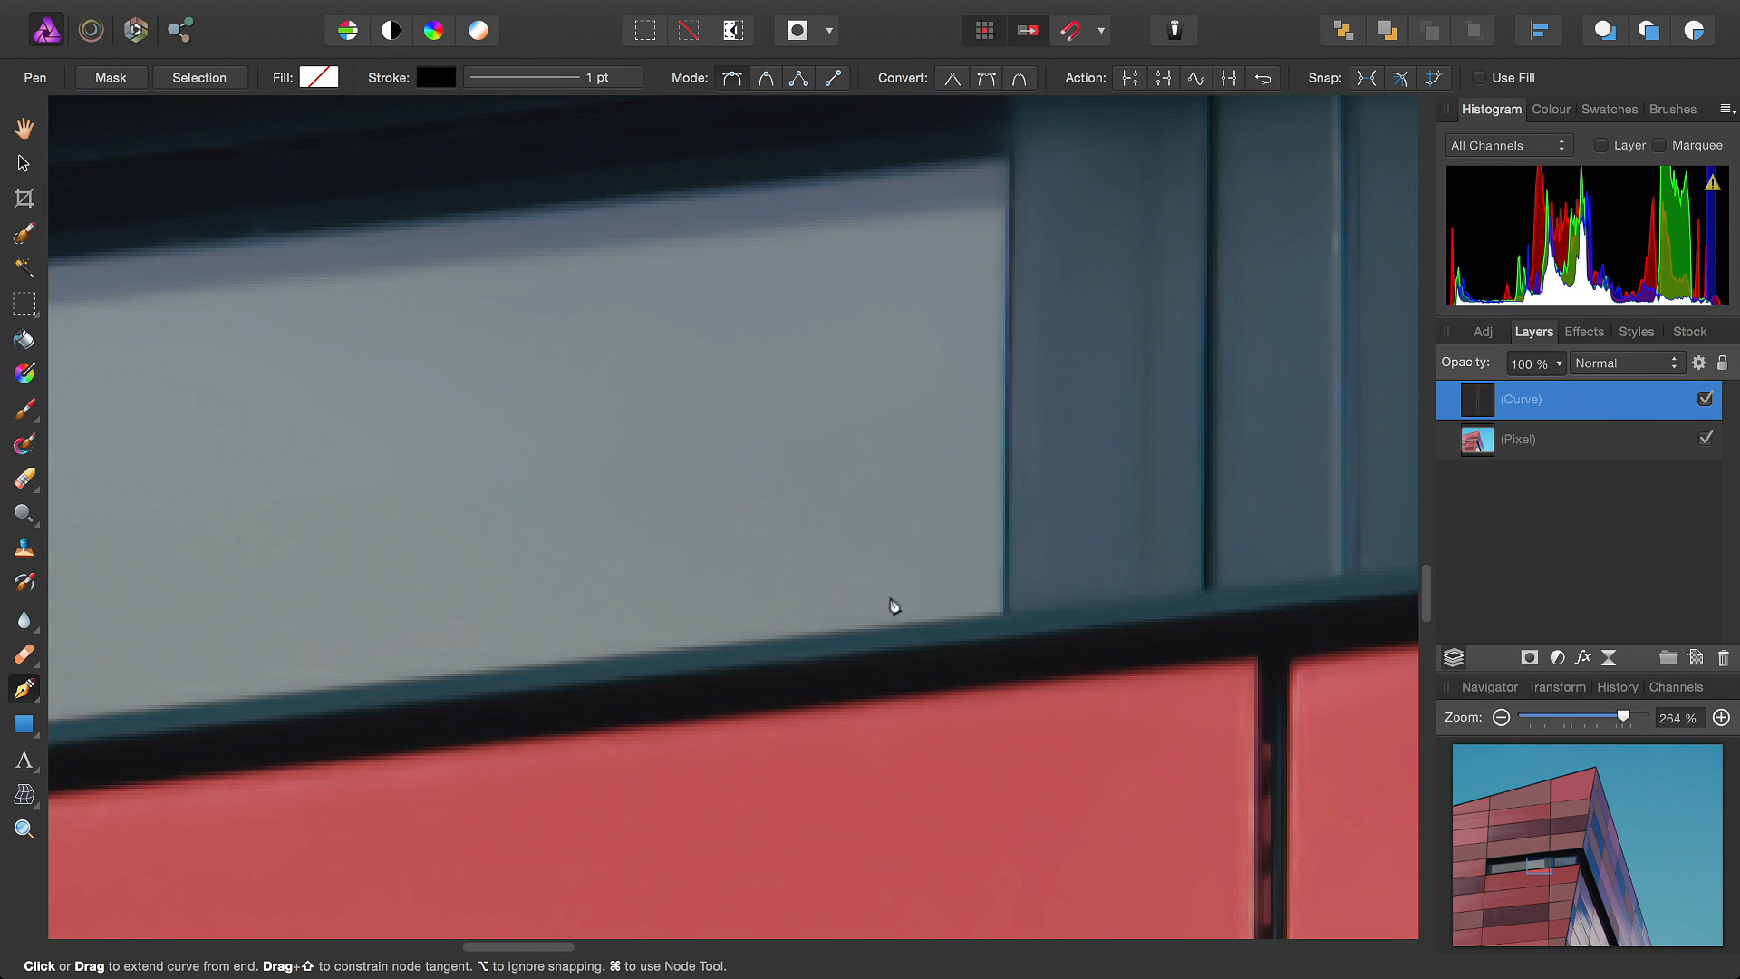
click(1004, 614)
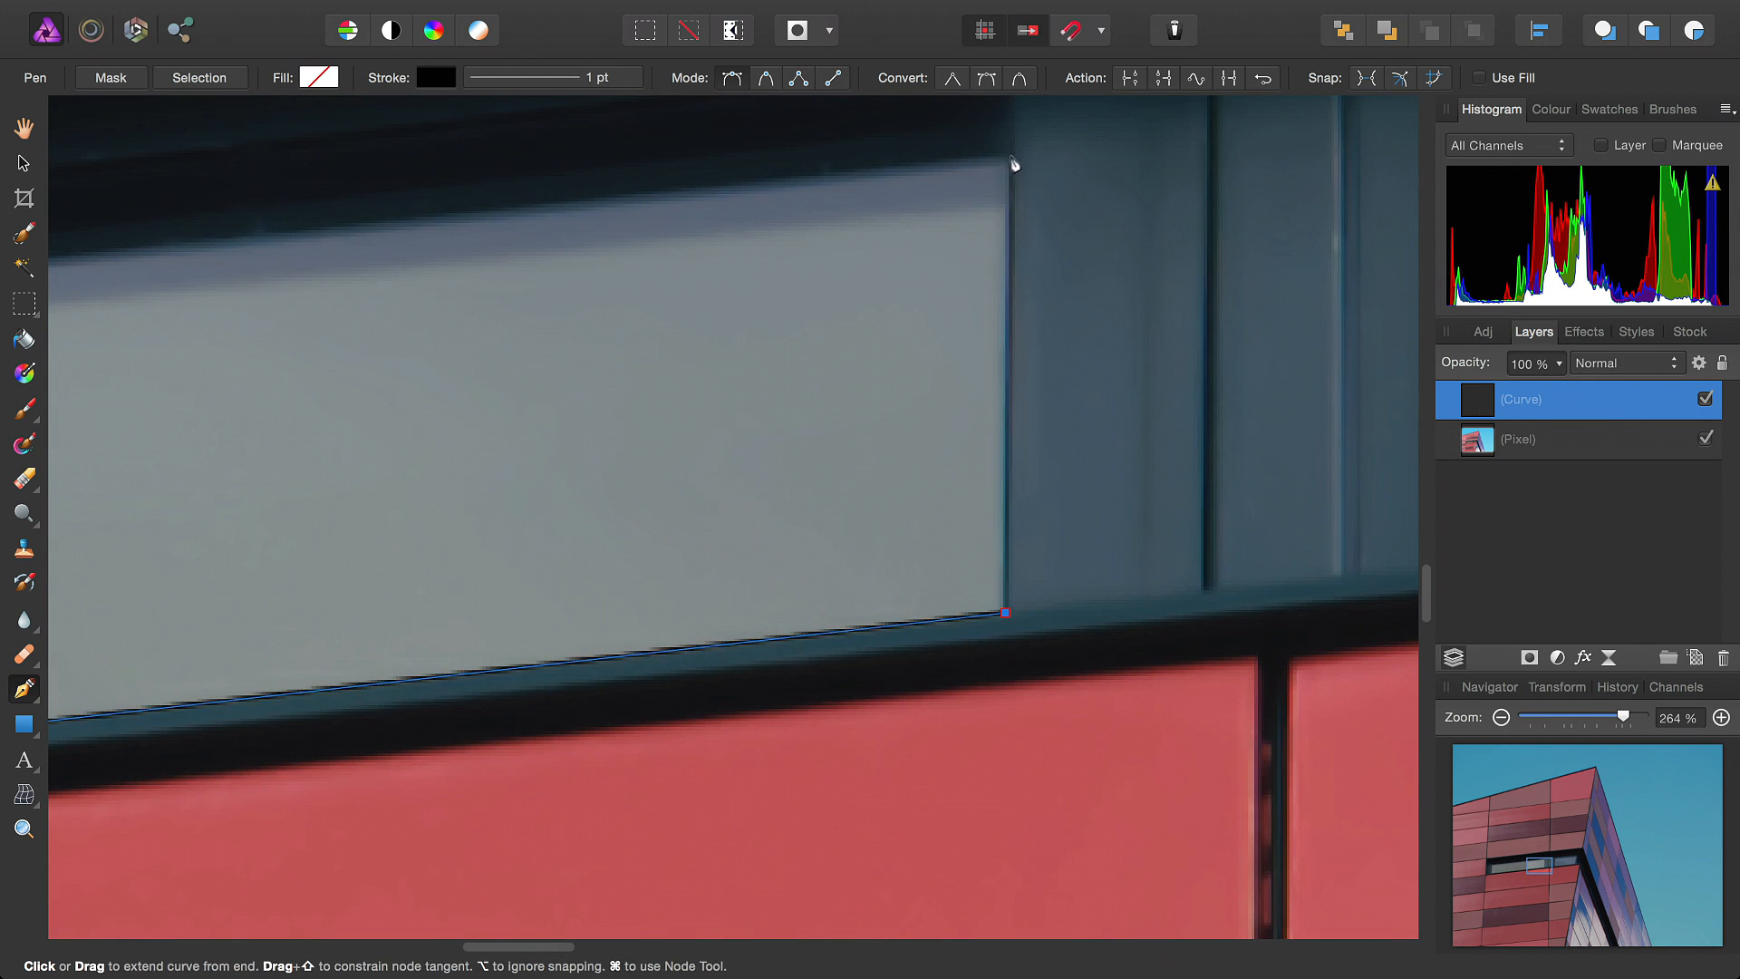
scroll(746, 431, left, 15)
scroll(634, 528, up, 3)
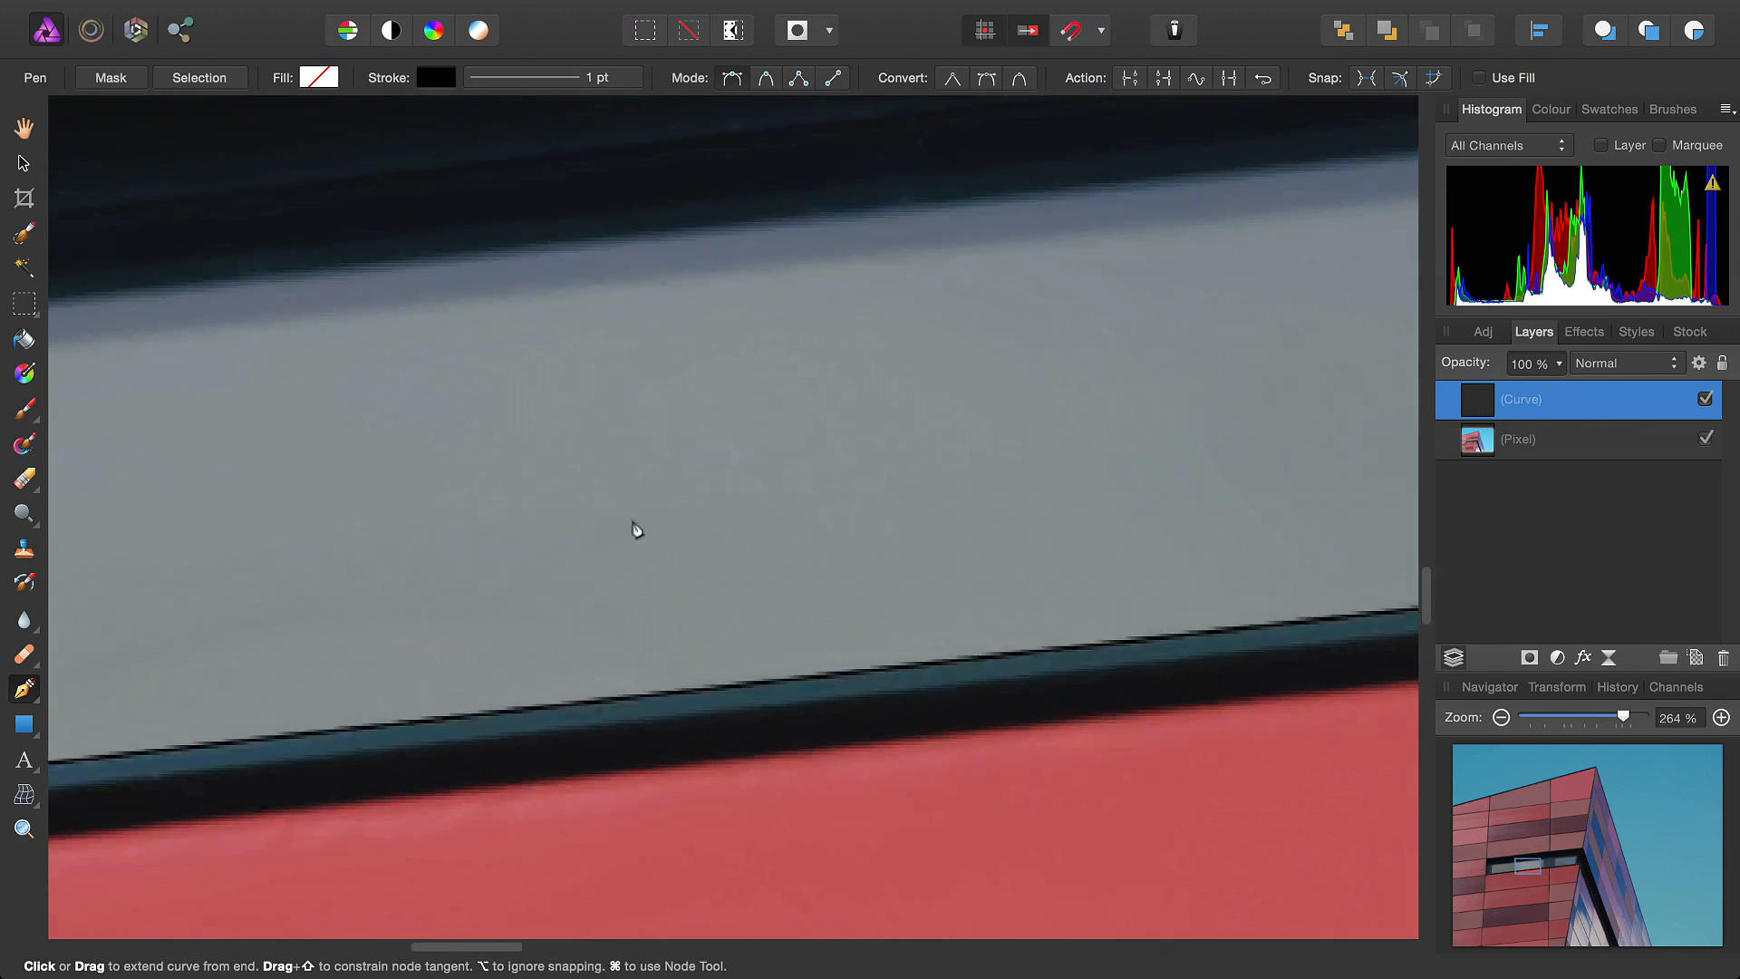
scroll(829, 467, left, 5)
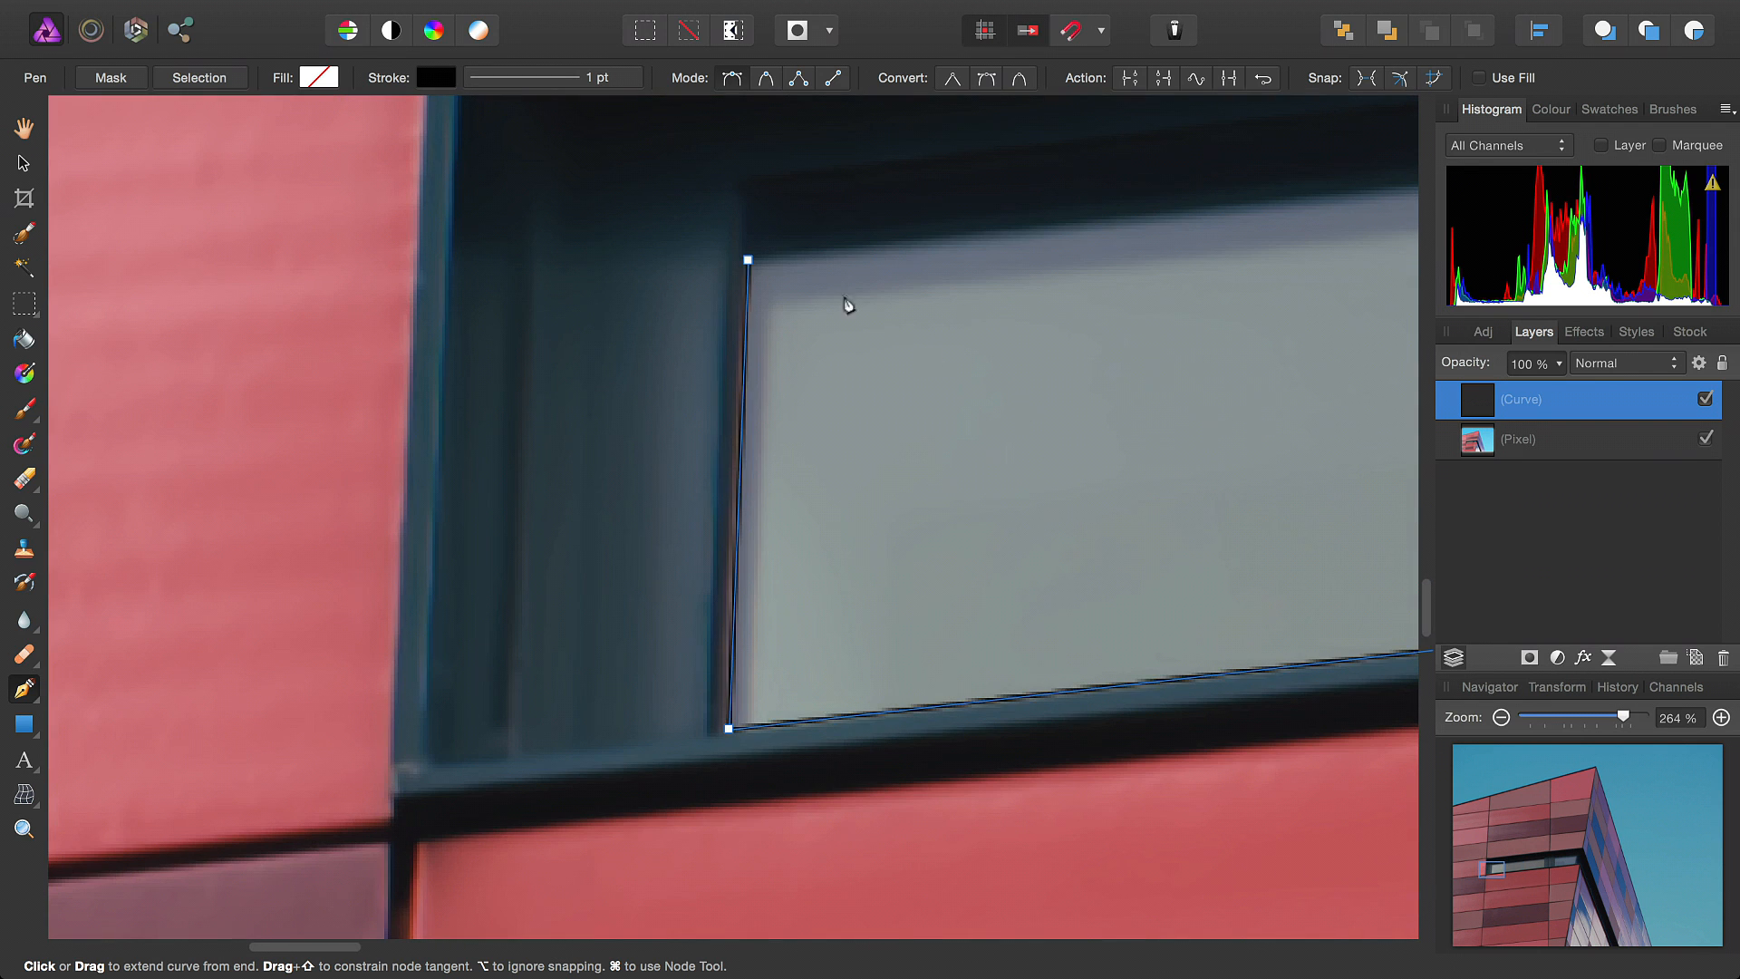
click(748, 260)
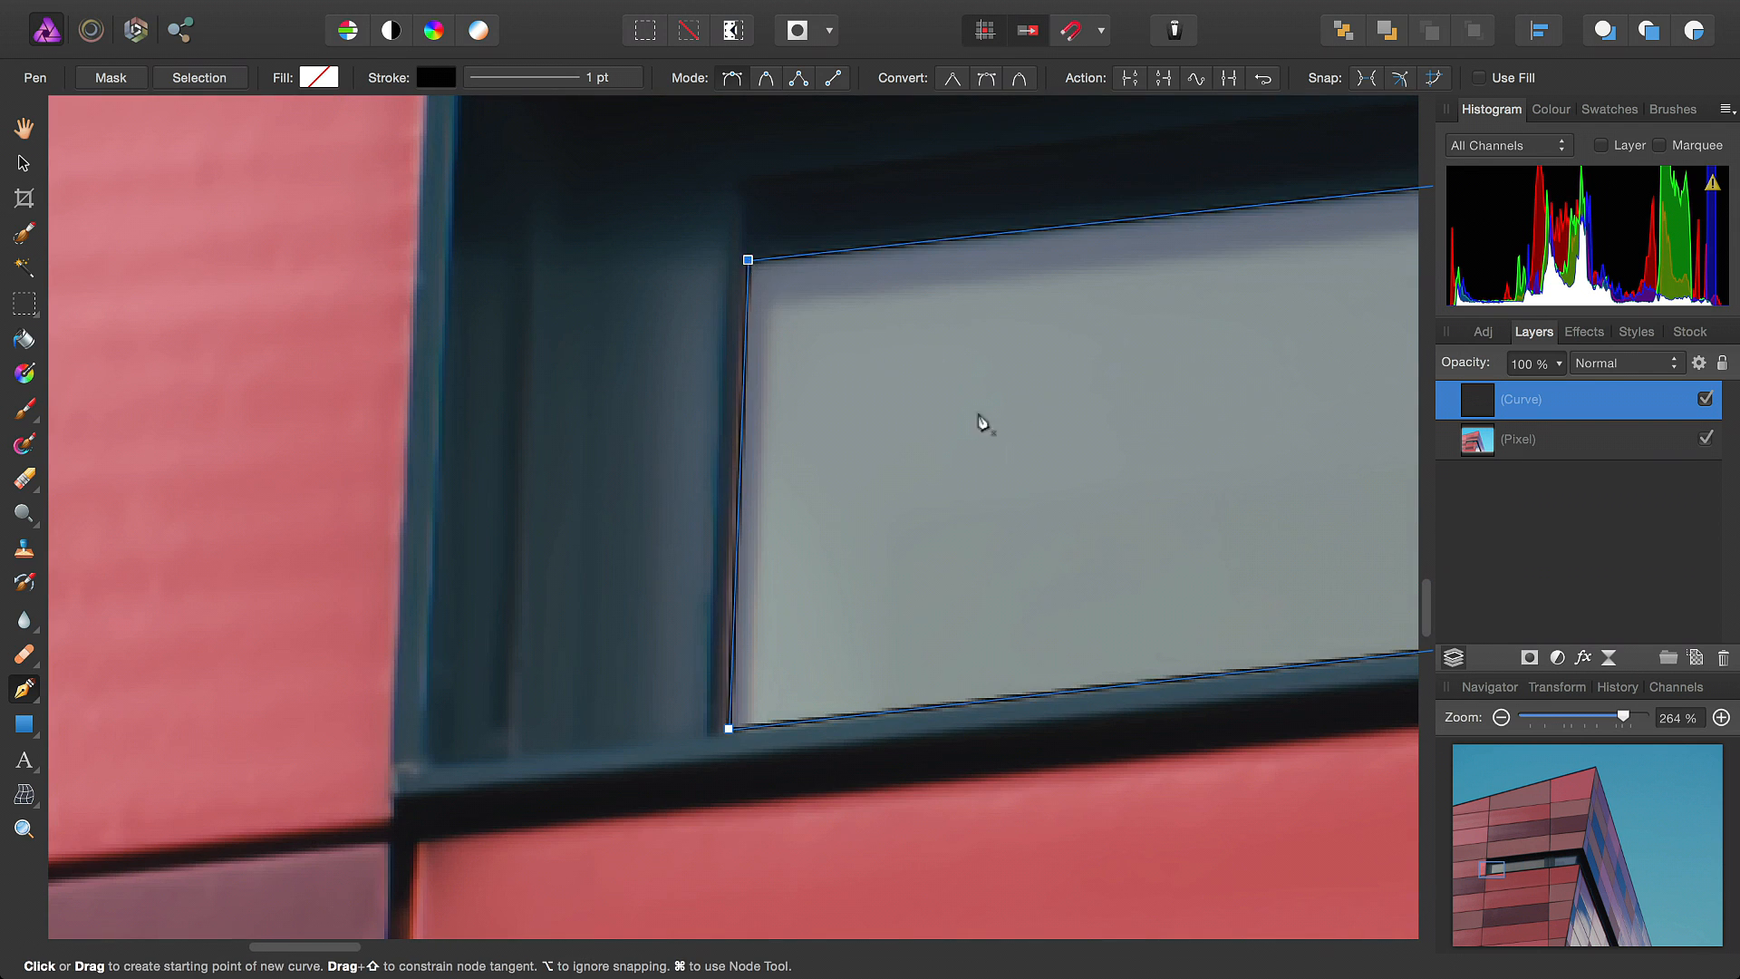
scroll(979, 419, down, 6)
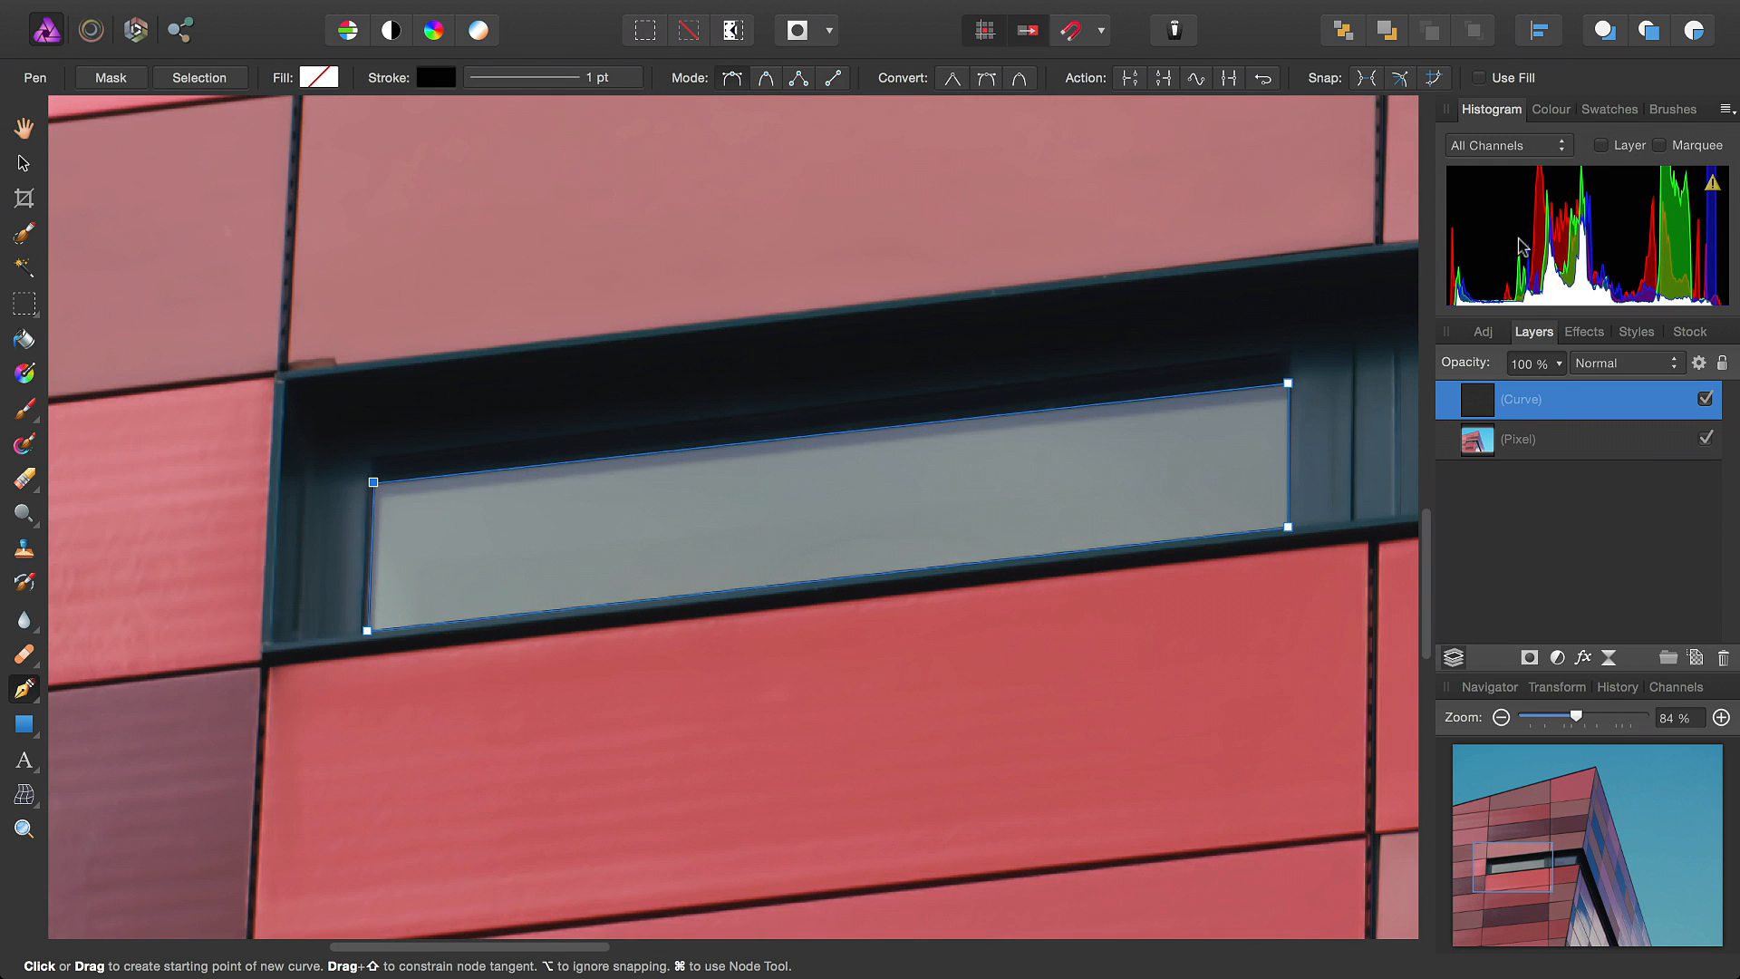
Fill the closed window curve with white, RGB 255, 255, 255
click(1550, 110)
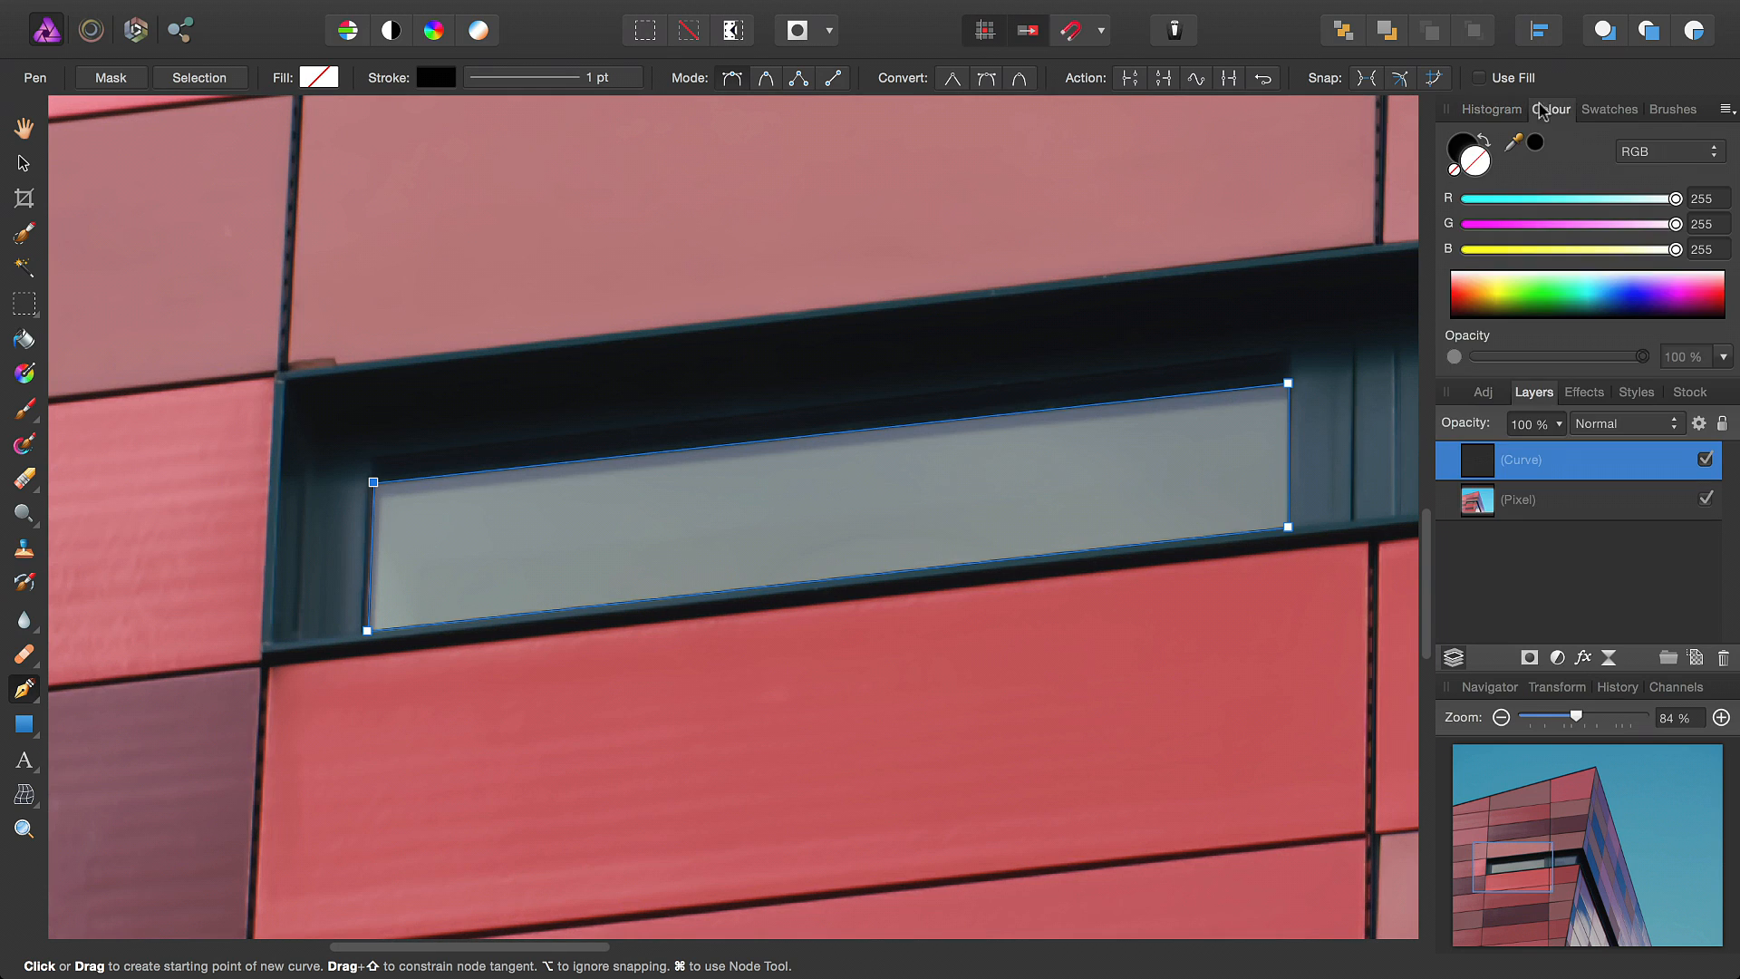
click(1674, 198)
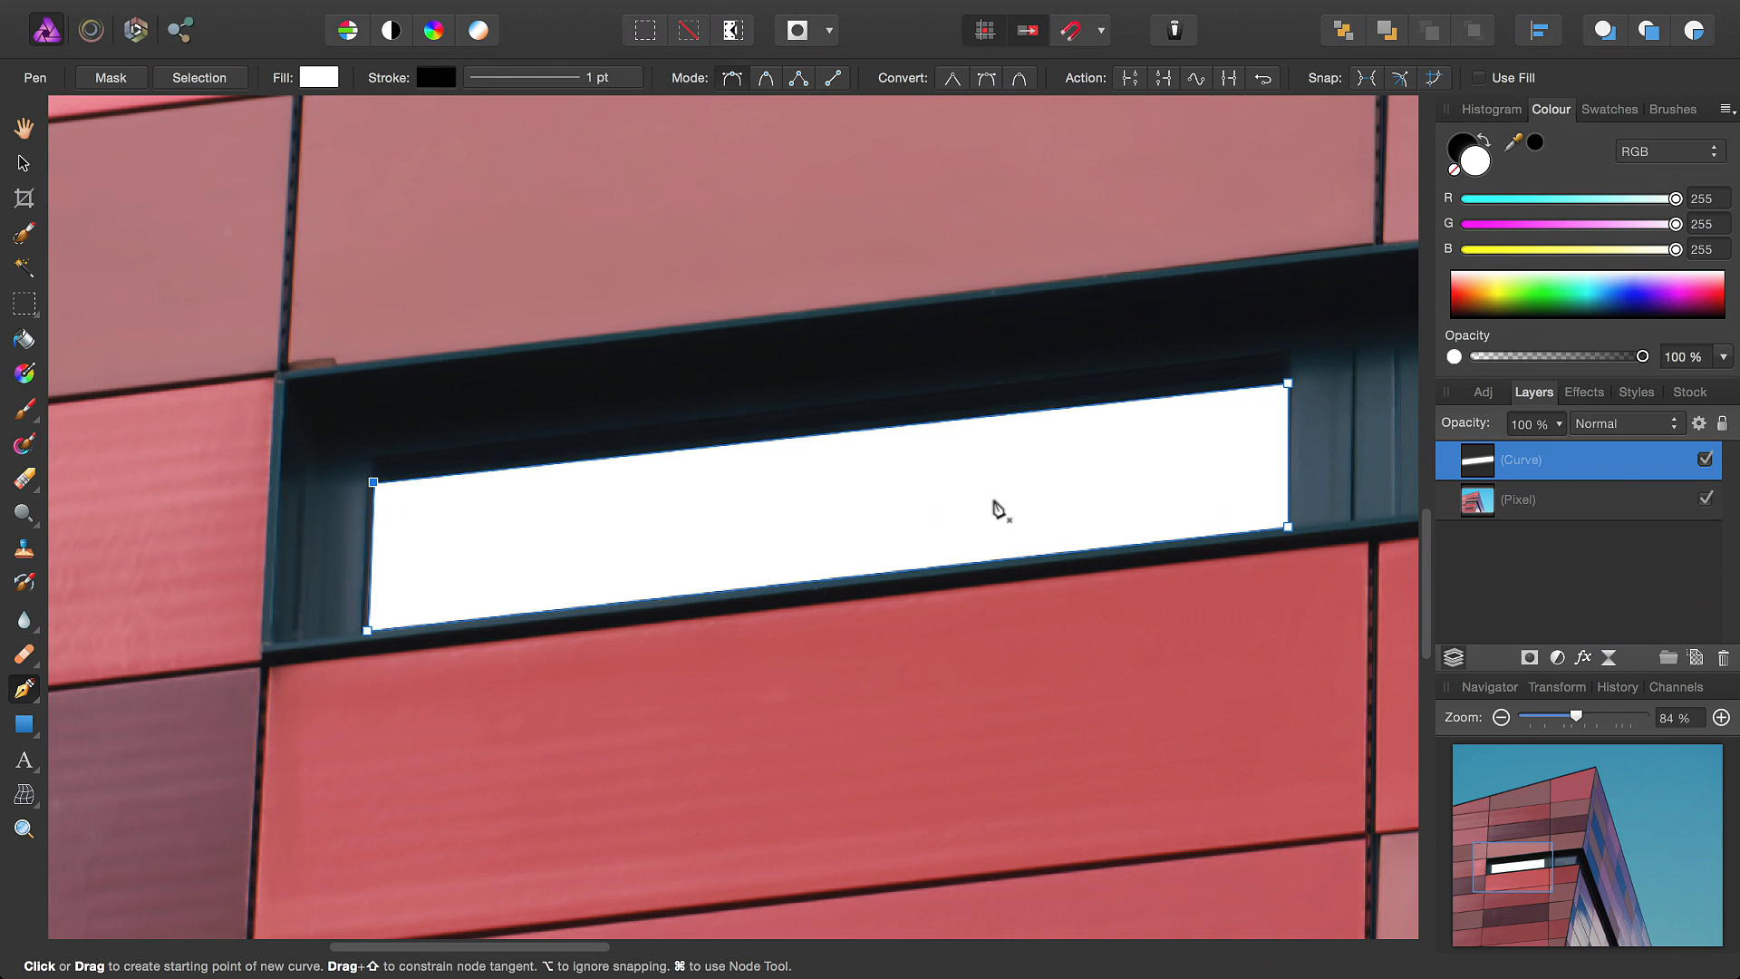
click(24, 130)
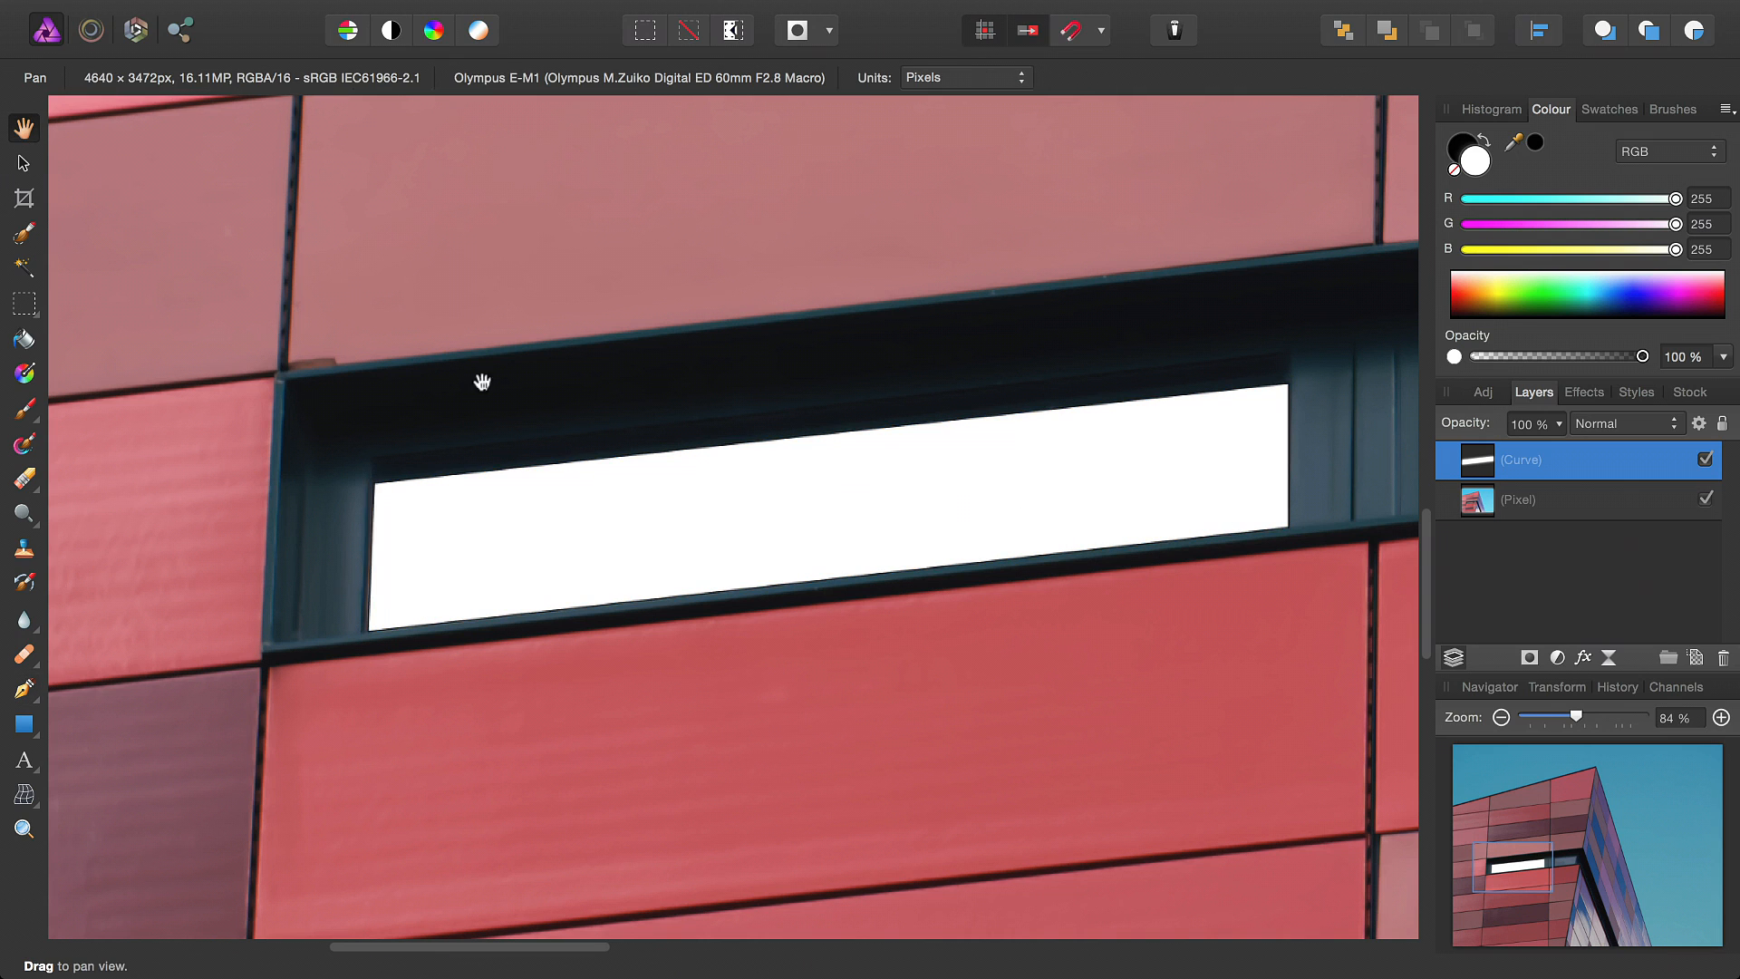
drag(923, 530, 994, 485)
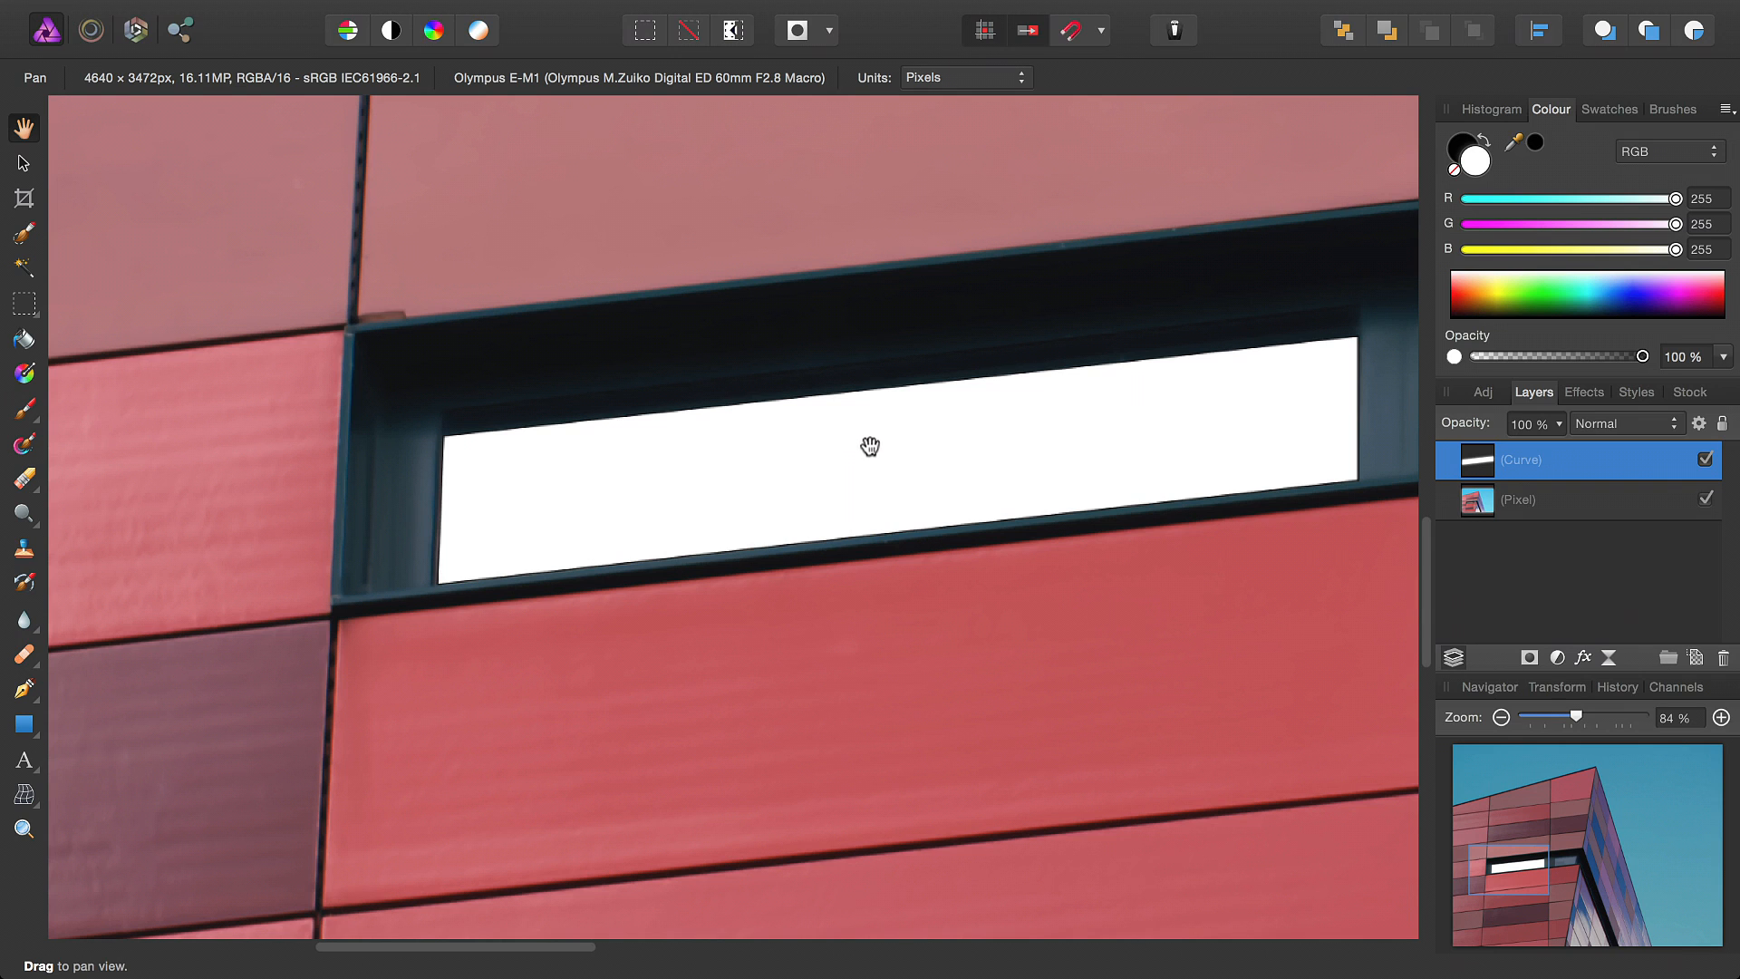
Reduce the opacity of the white window curve's layer to 70%
click(1559, 423)
drag(1554, 454, 1511, 455)
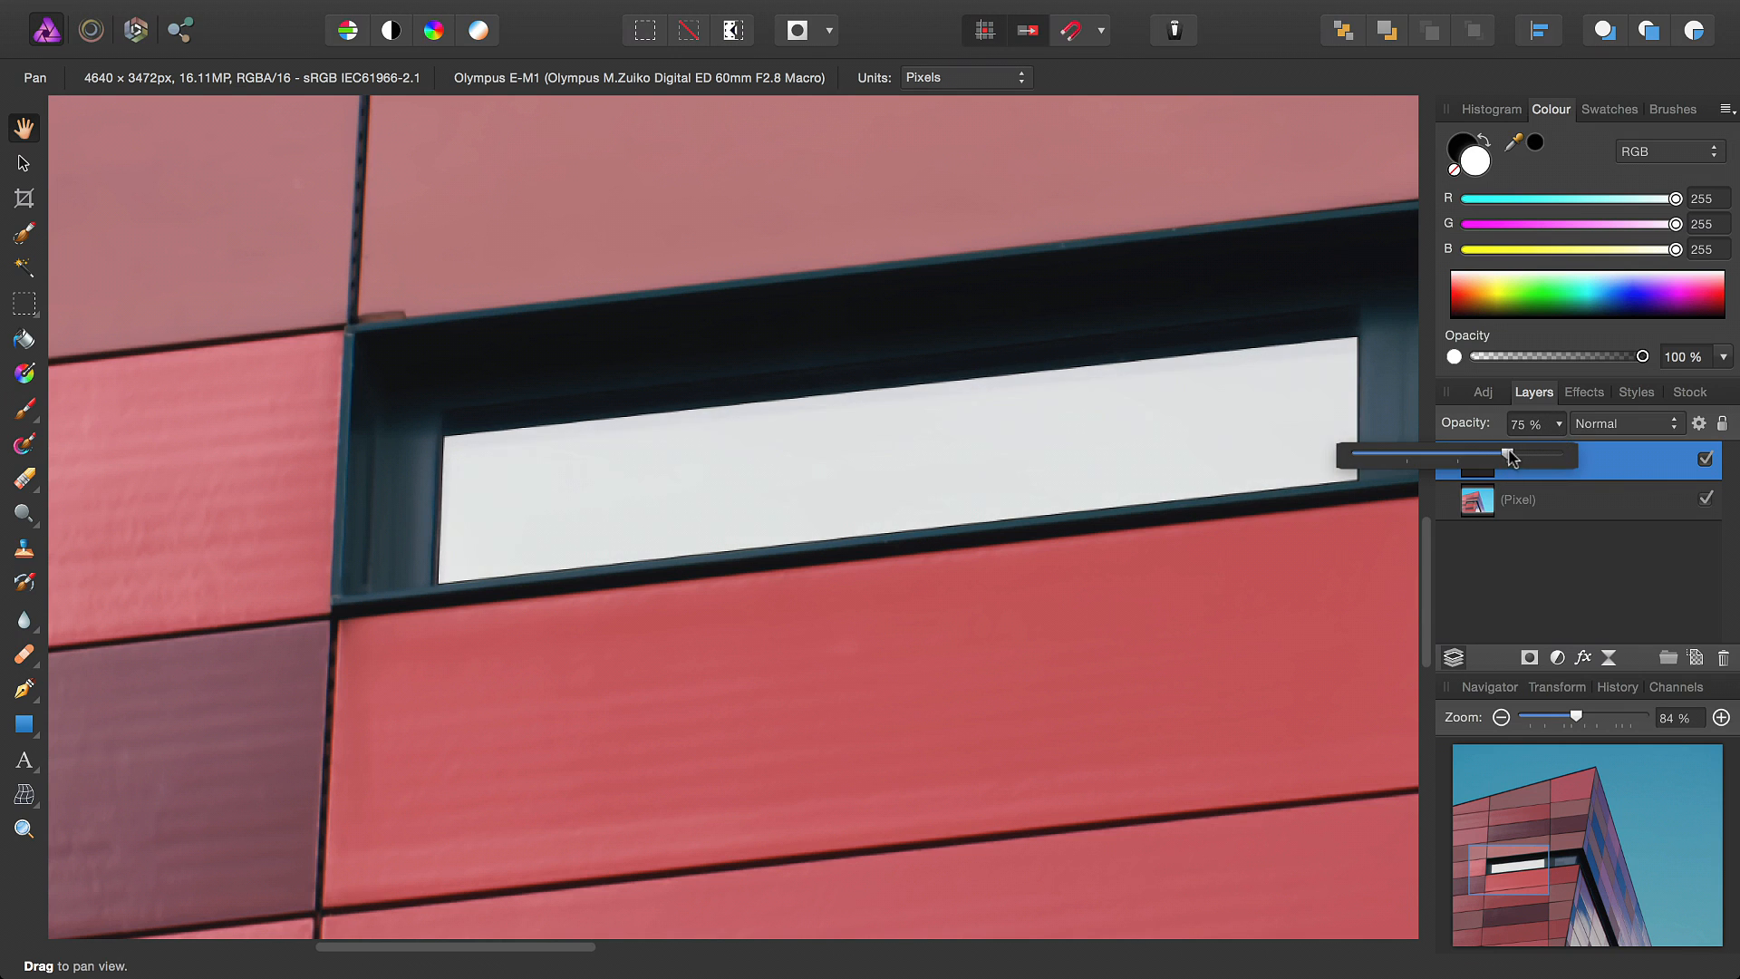
drag(1503, 456, 1499, 456)
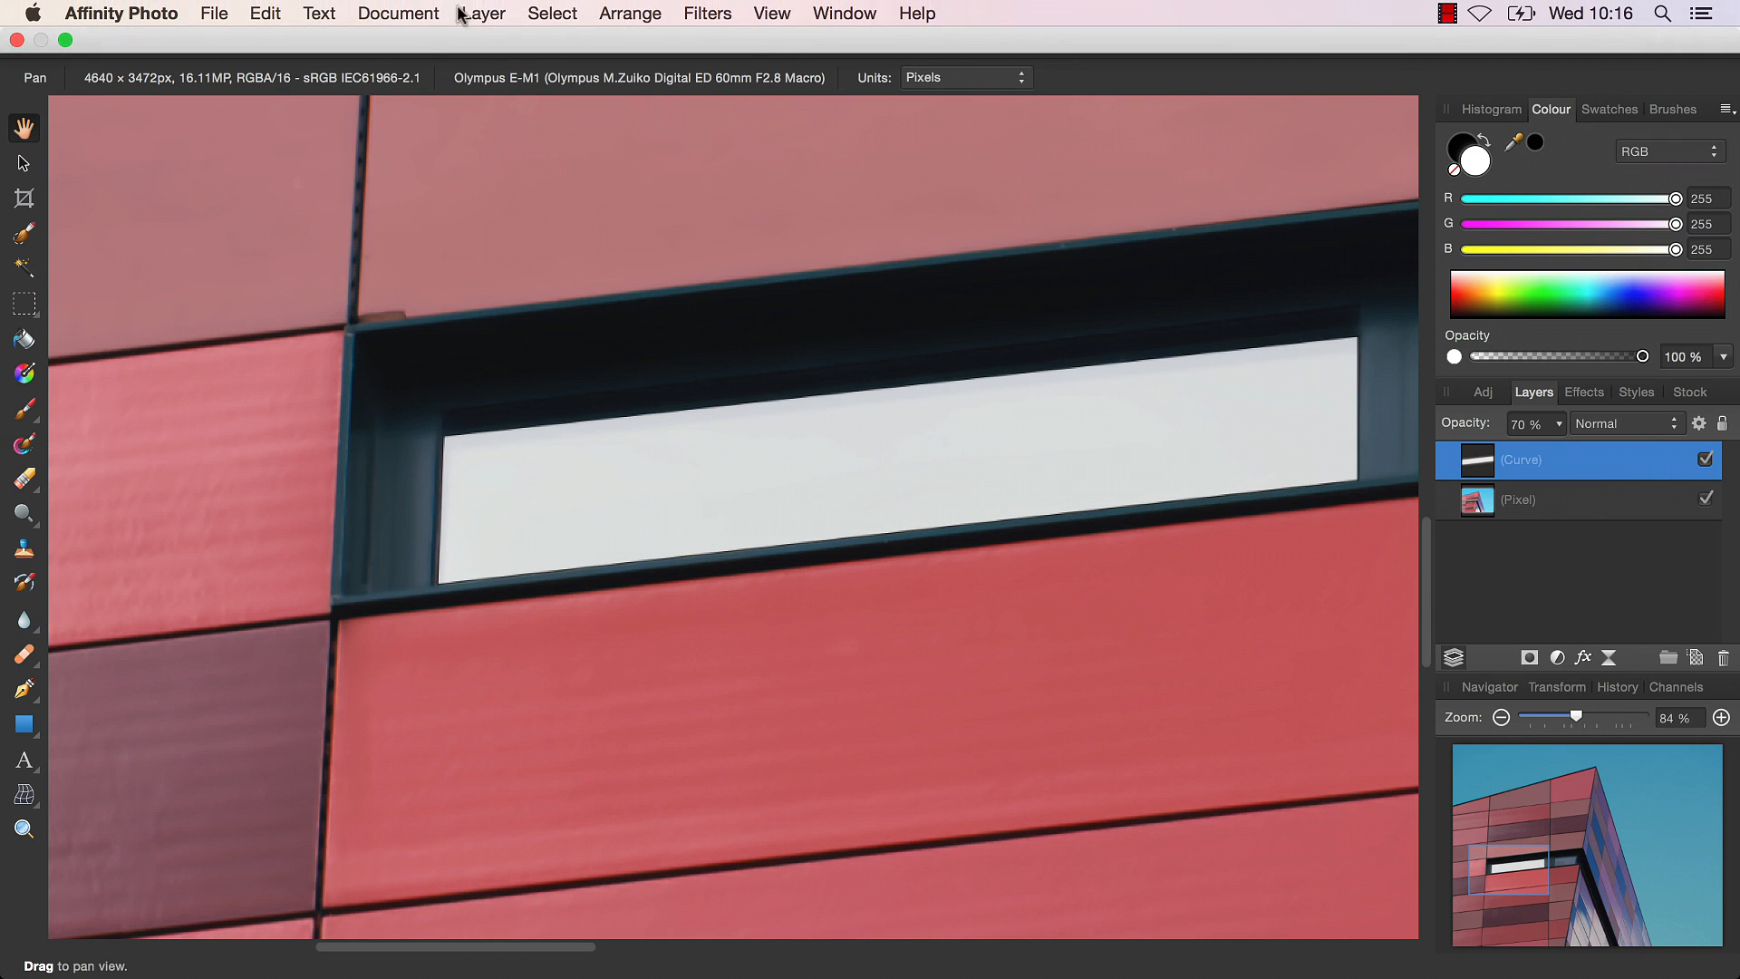
Add a live Gaussian Blur filter with a 1 px radius to the window curve layer
click(483, 12)
mouse_move(672, 251)
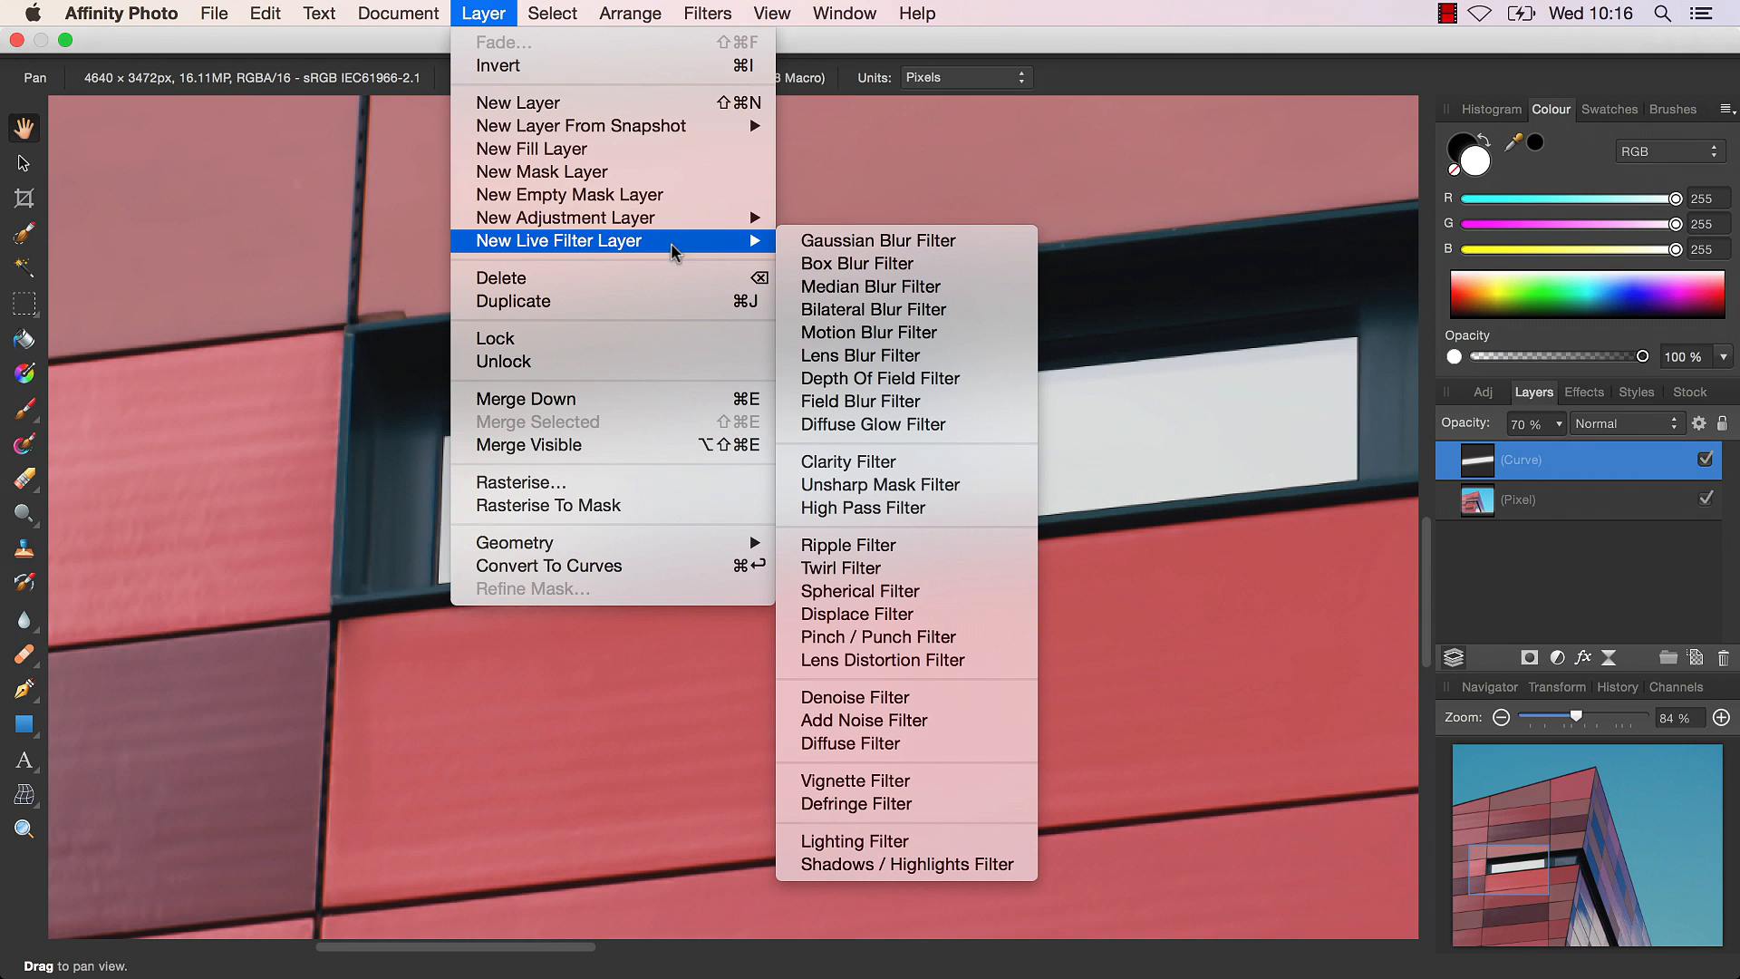
click(843, 241)
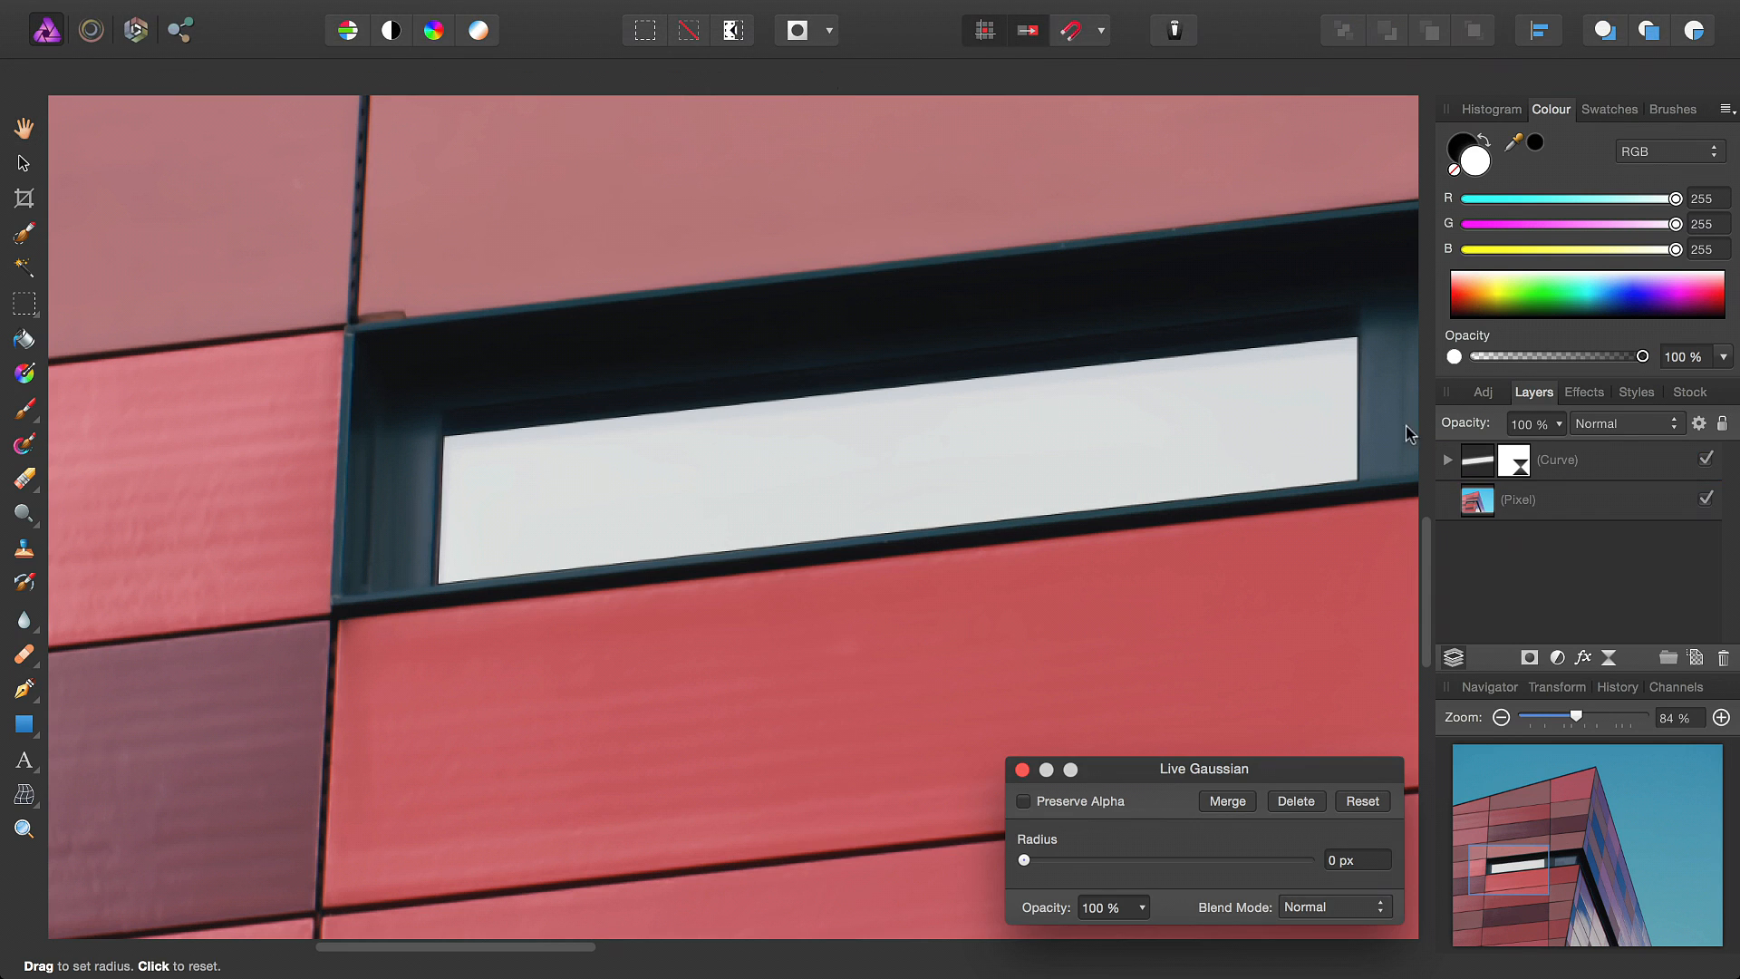
drag(1355, 820, 1153, 646)
click(1143, 686)
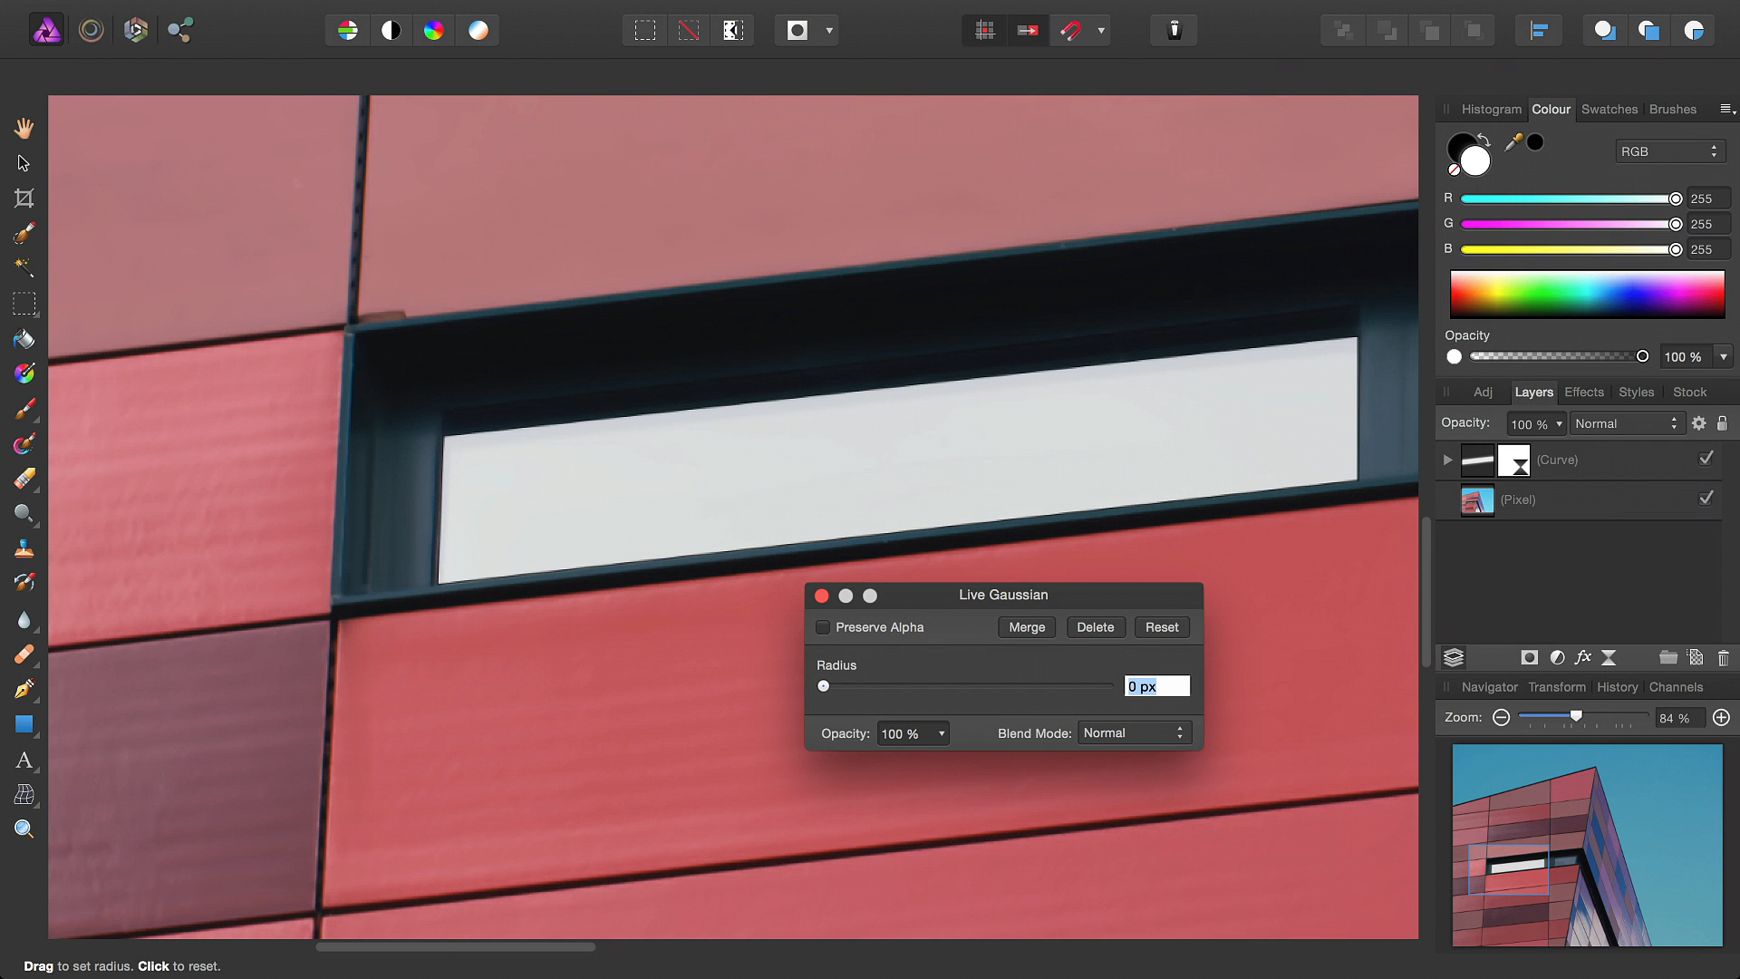
key(Return)
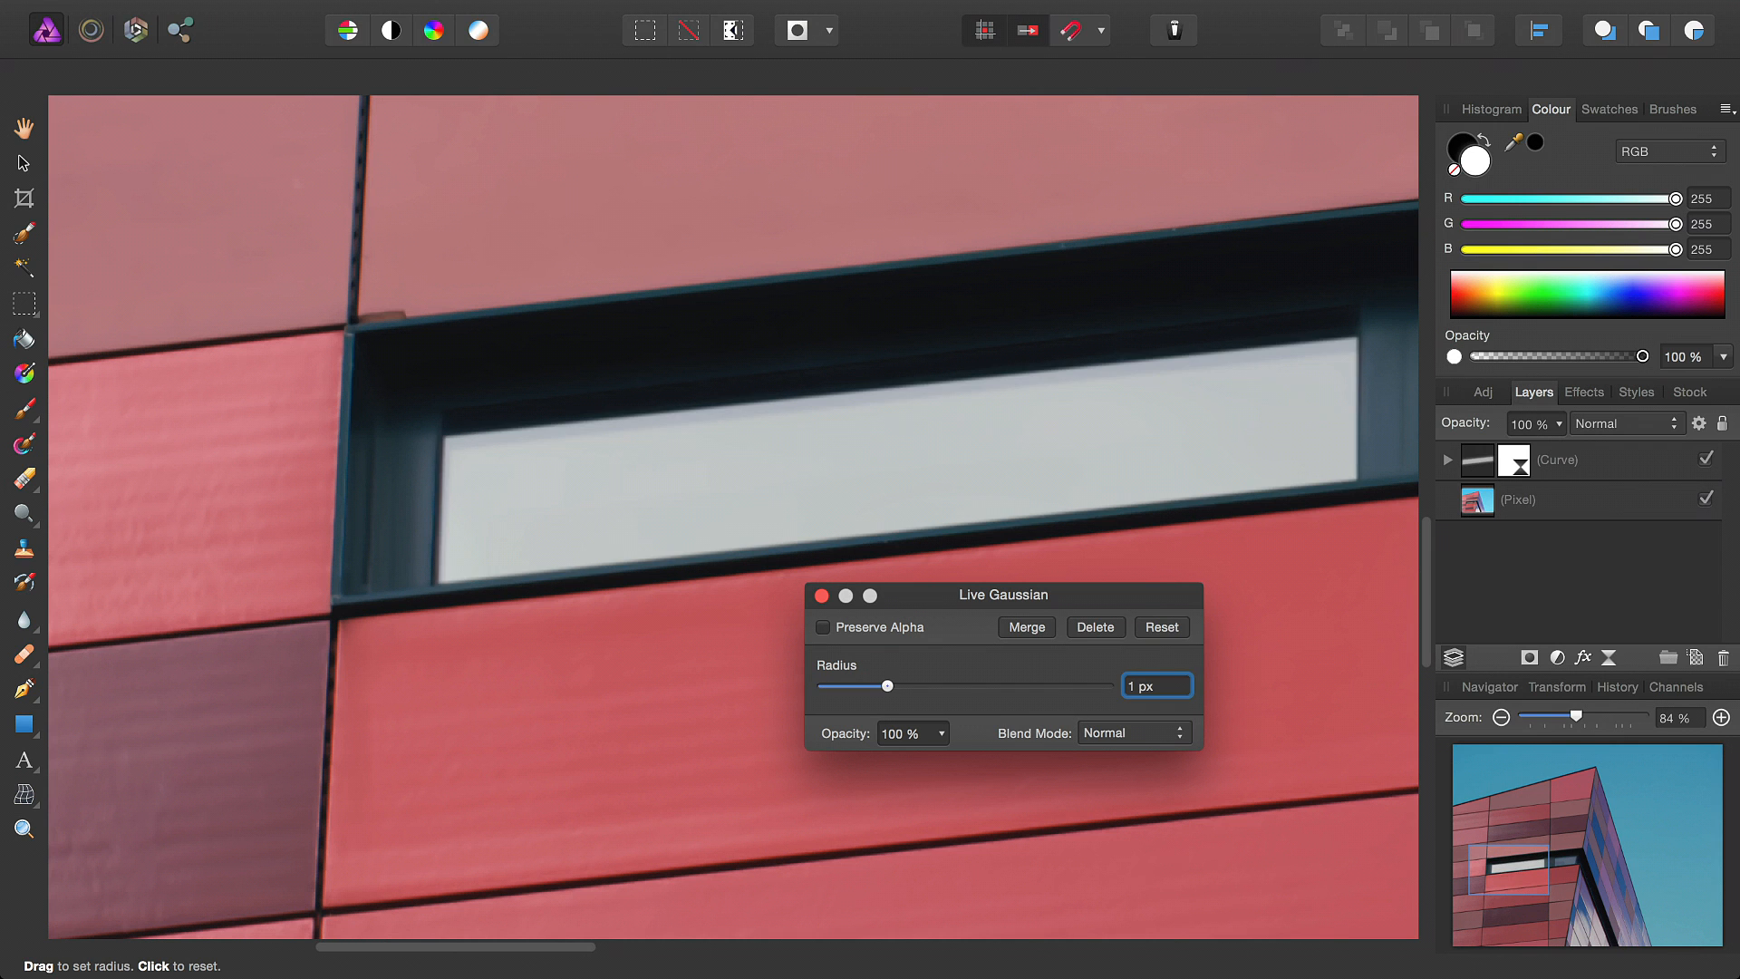
click(821, 596)
key(h)
scroll(916, 571, right, 5)
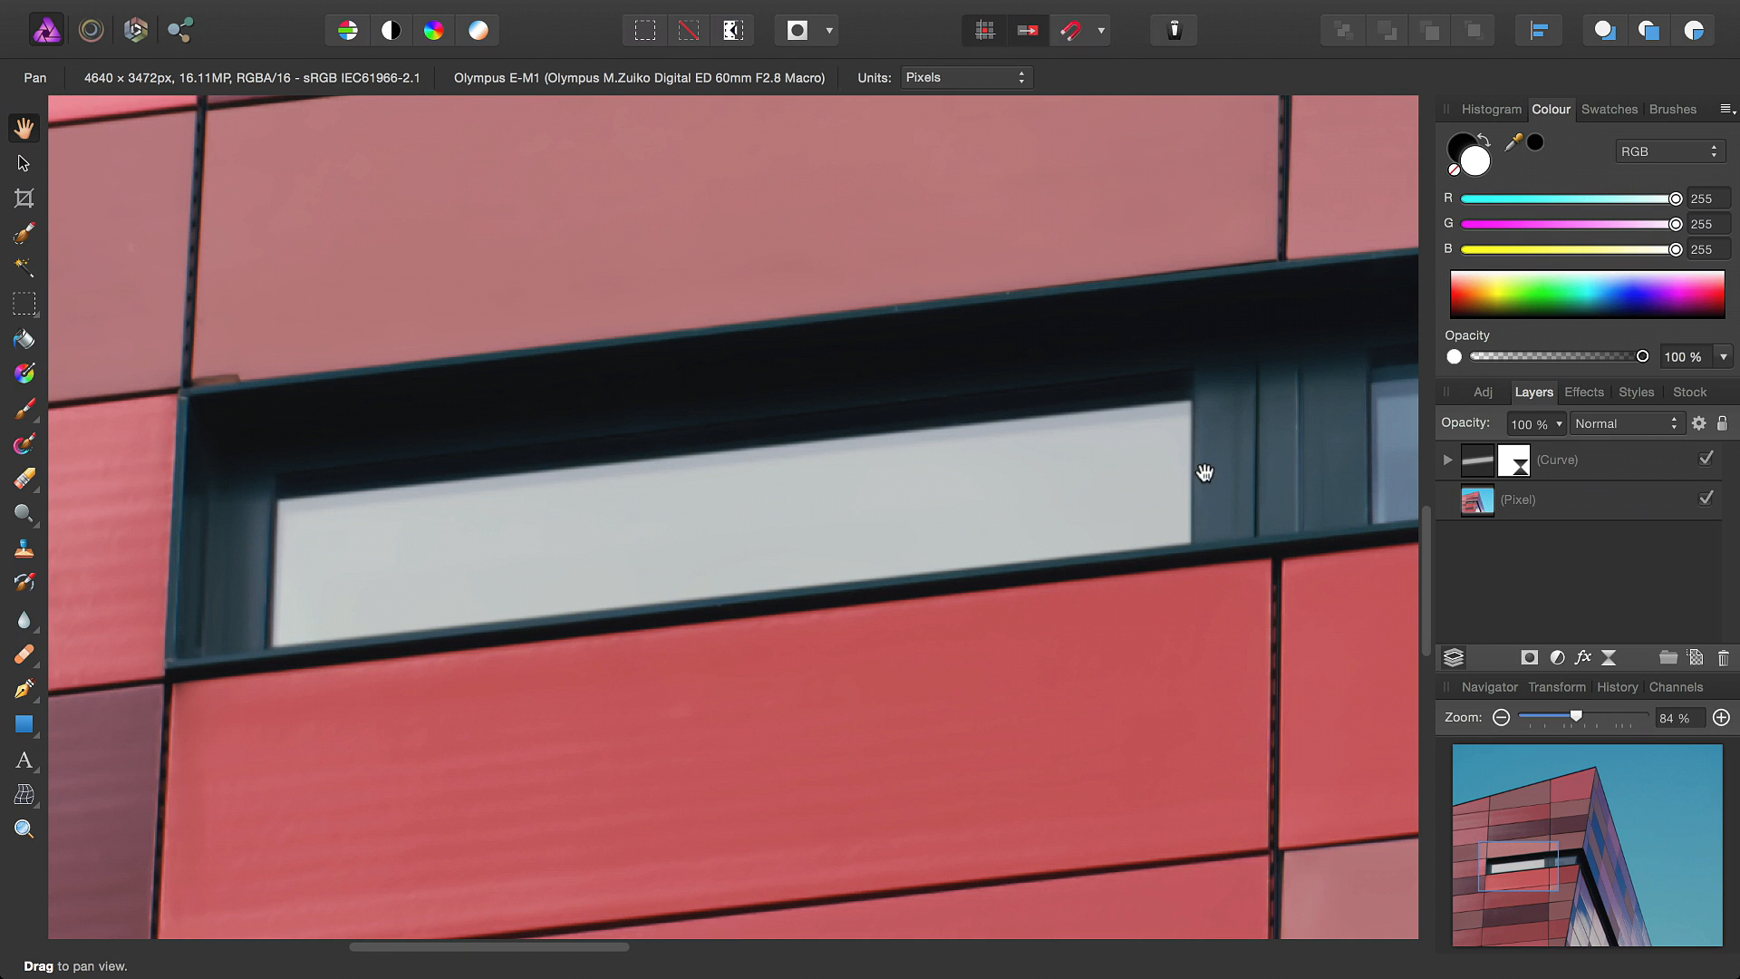
Trace the smaller window pane near the building's corner with a closed four-node Pen tool curve through its corners
key(super+0)
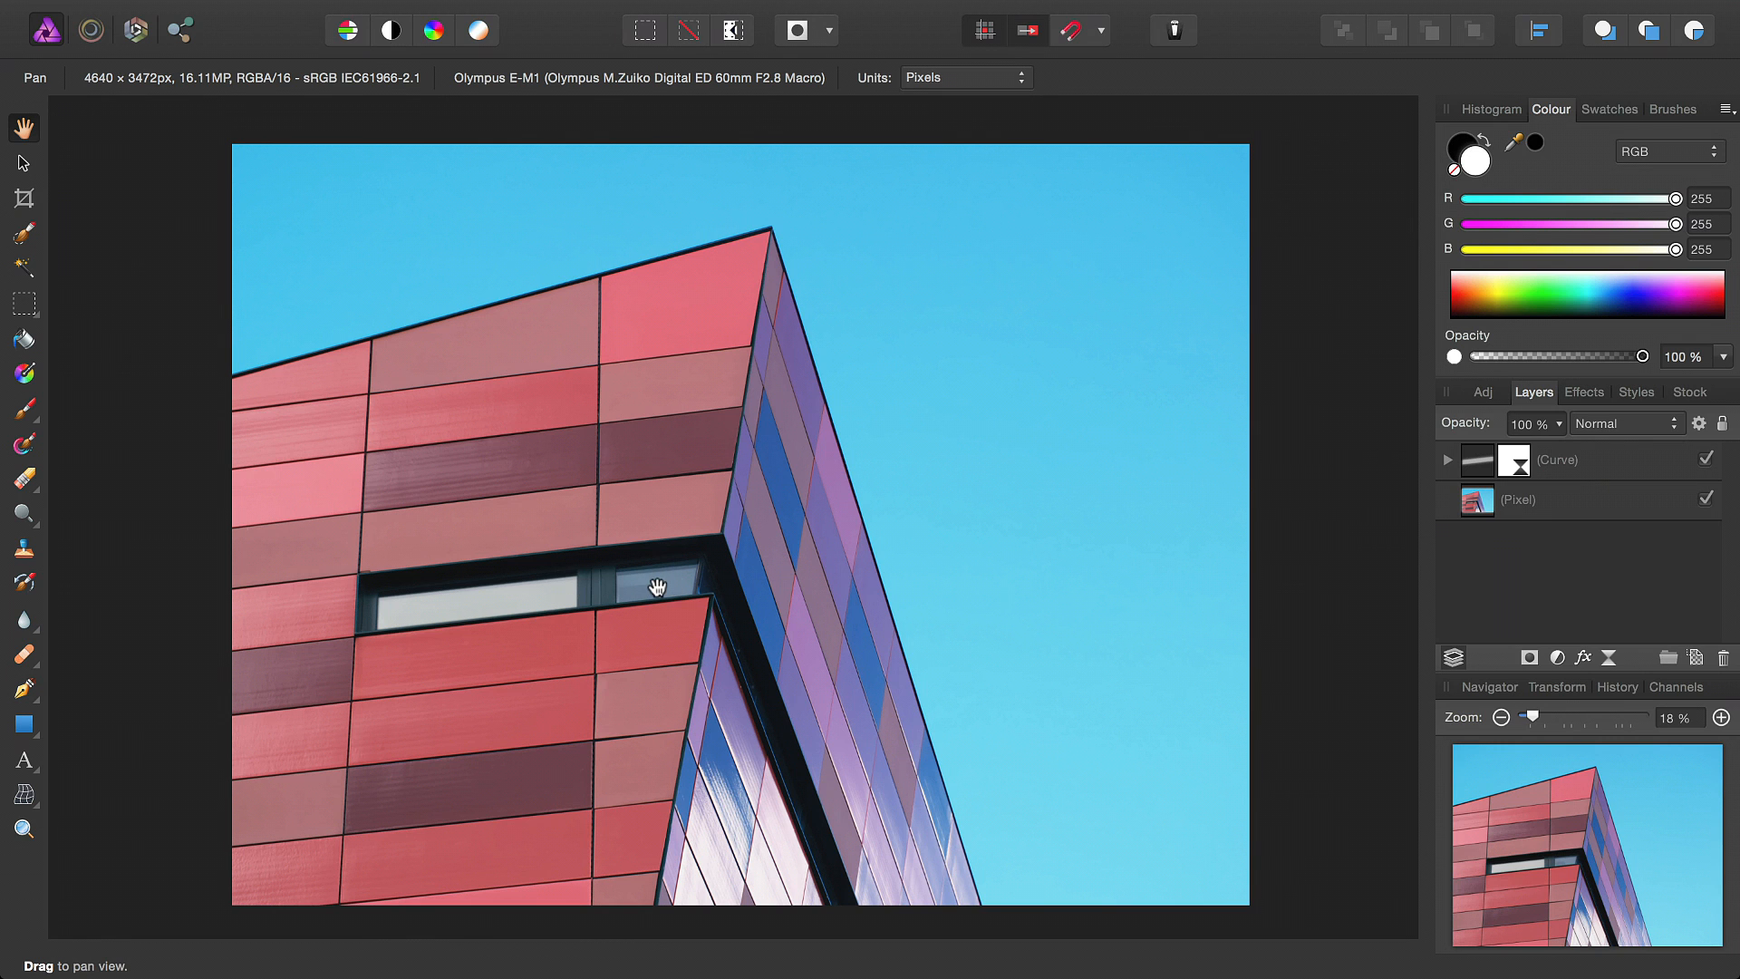
scroll(655, 586, up, 10)
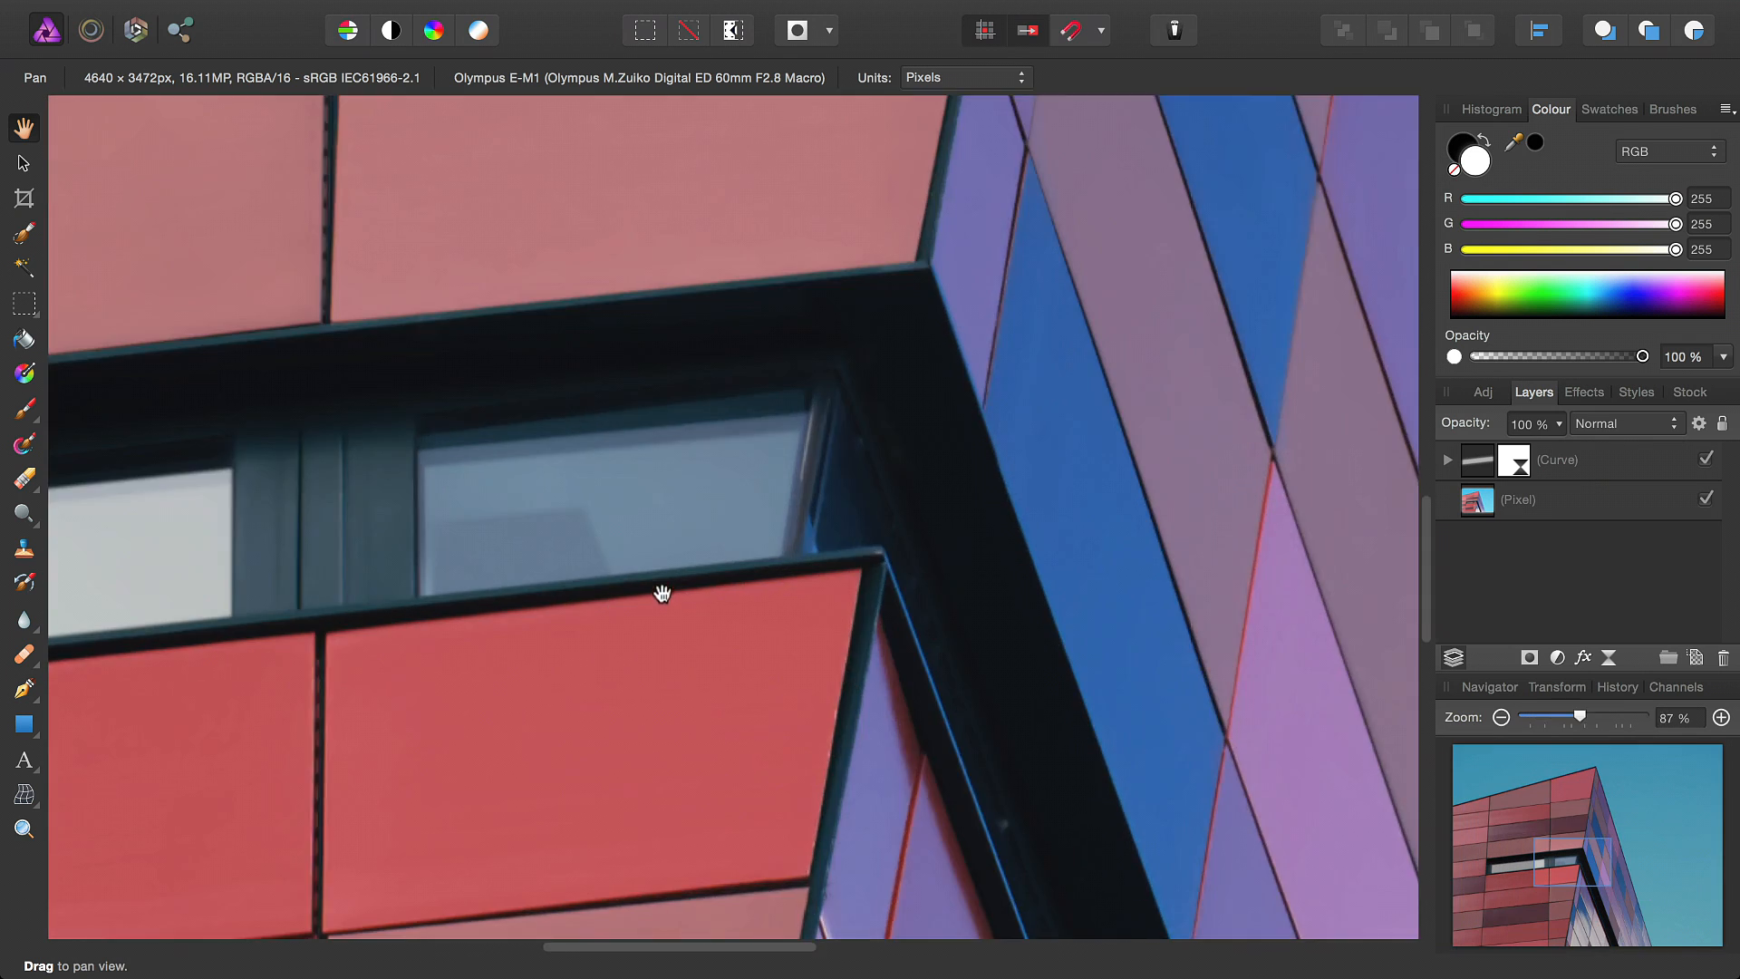
scroll(677, 564, up, 2)
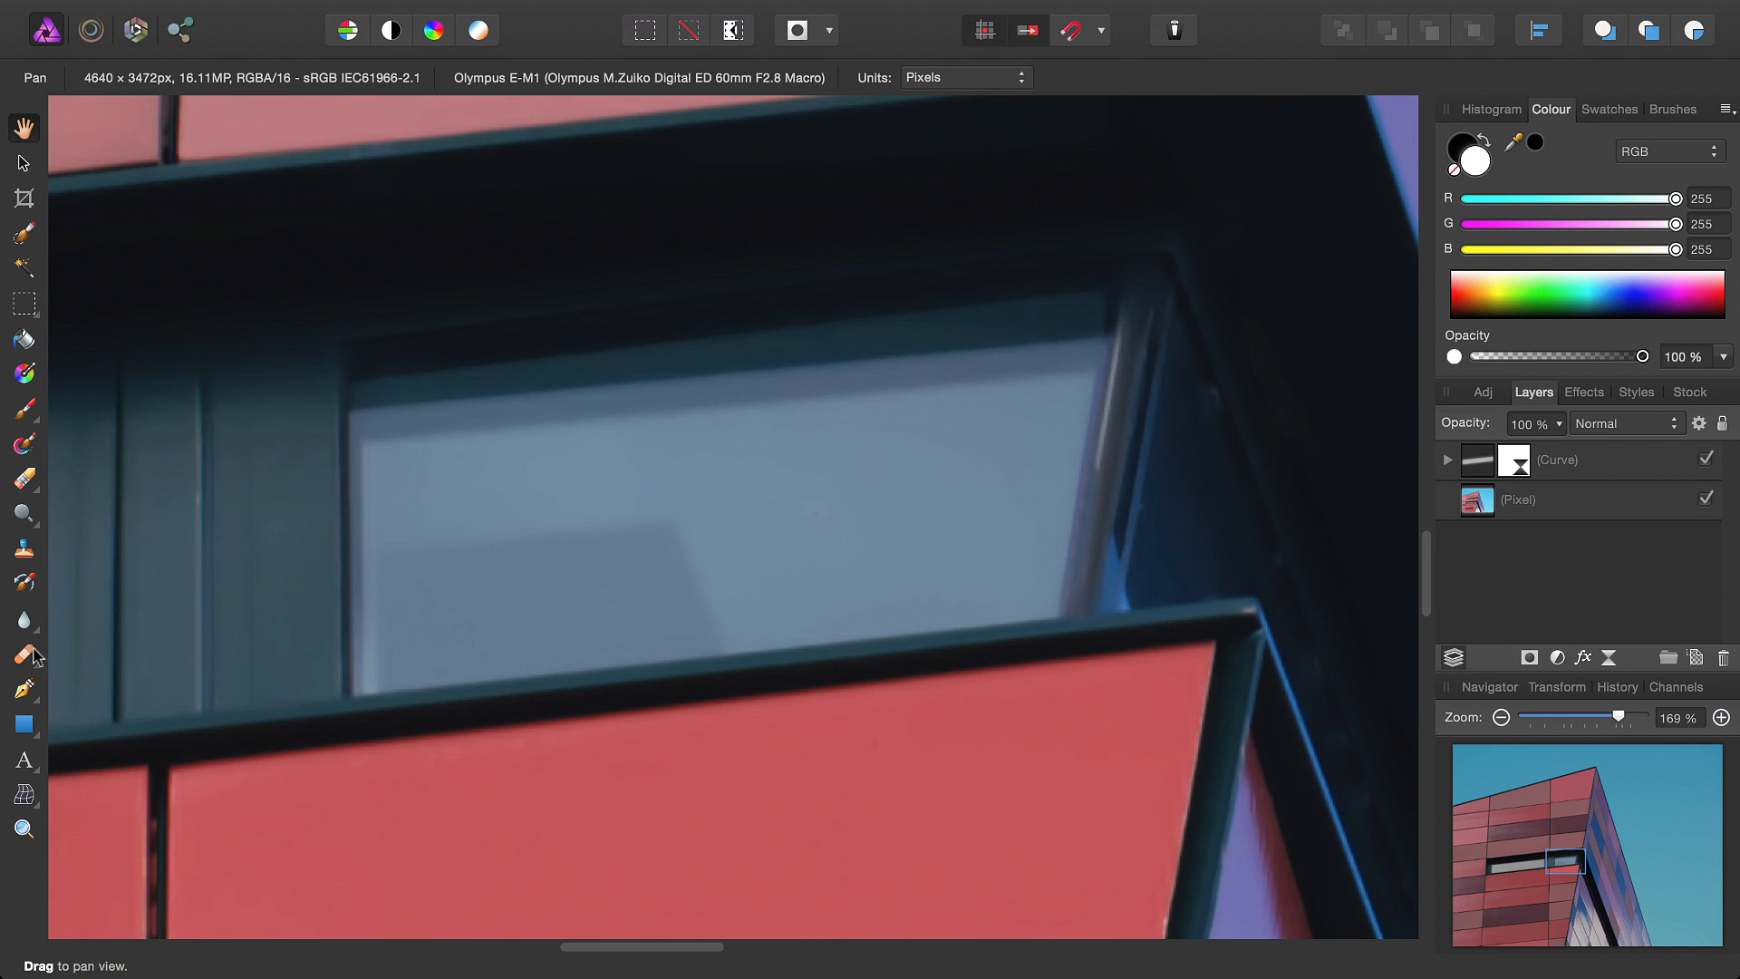
click(25, 686)
scroll(444, 538, up, 1)
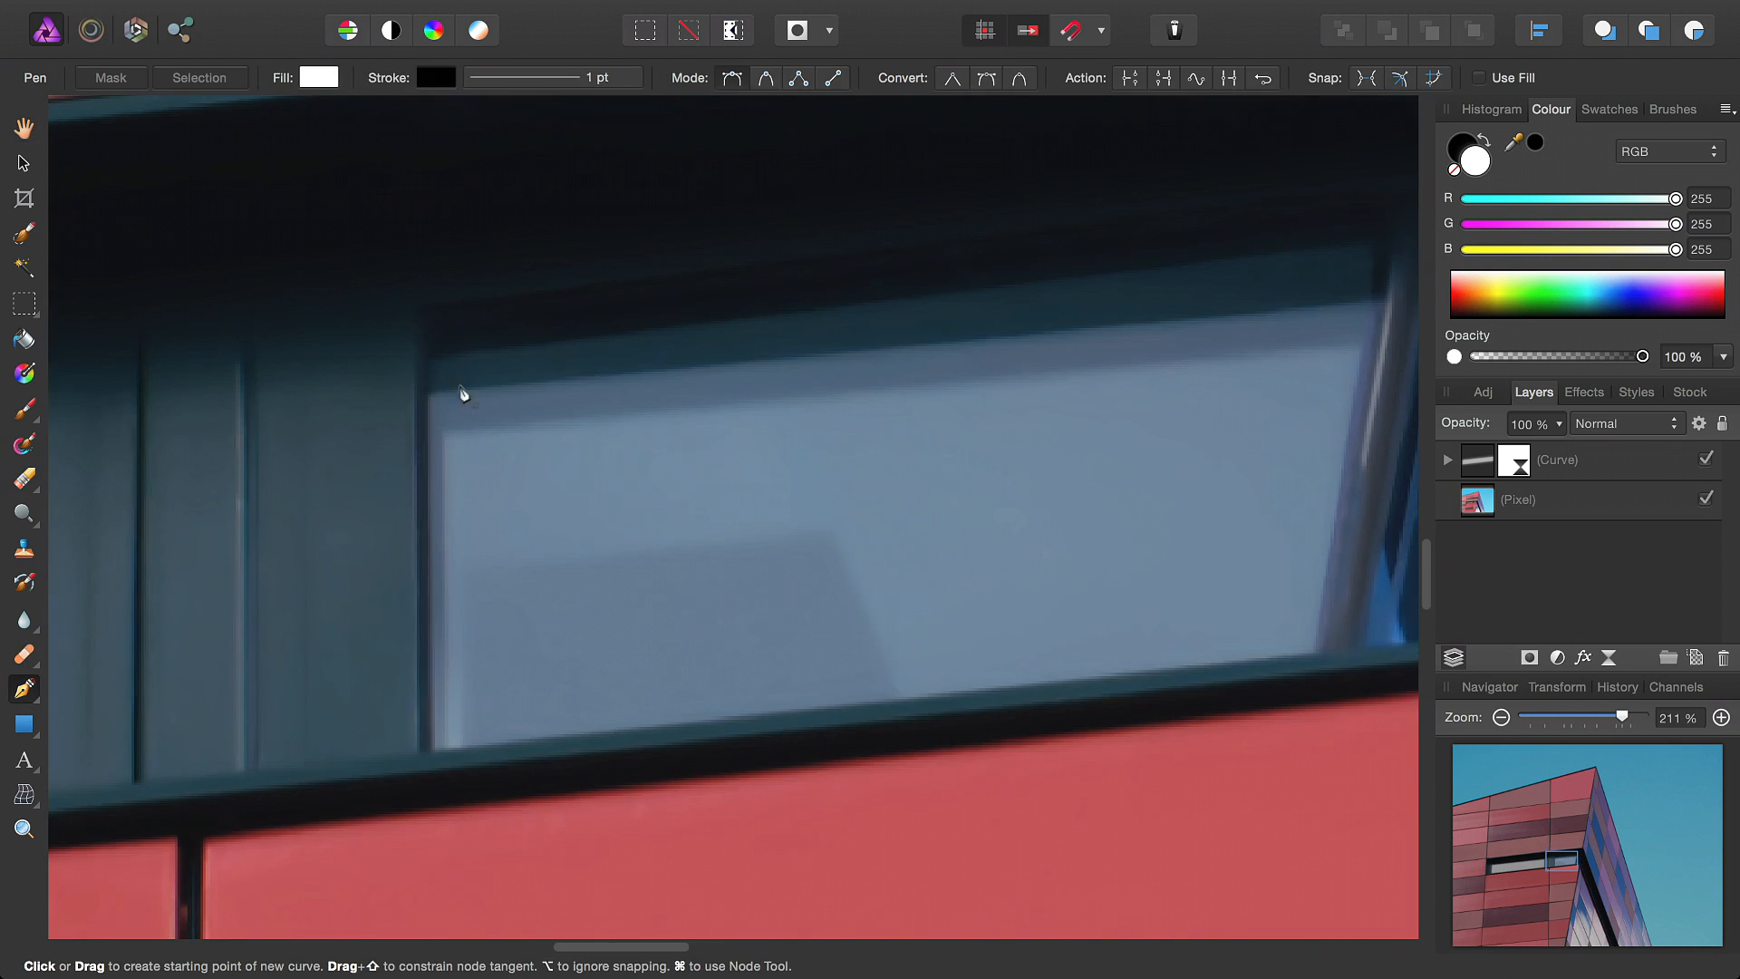
click(434, 362)
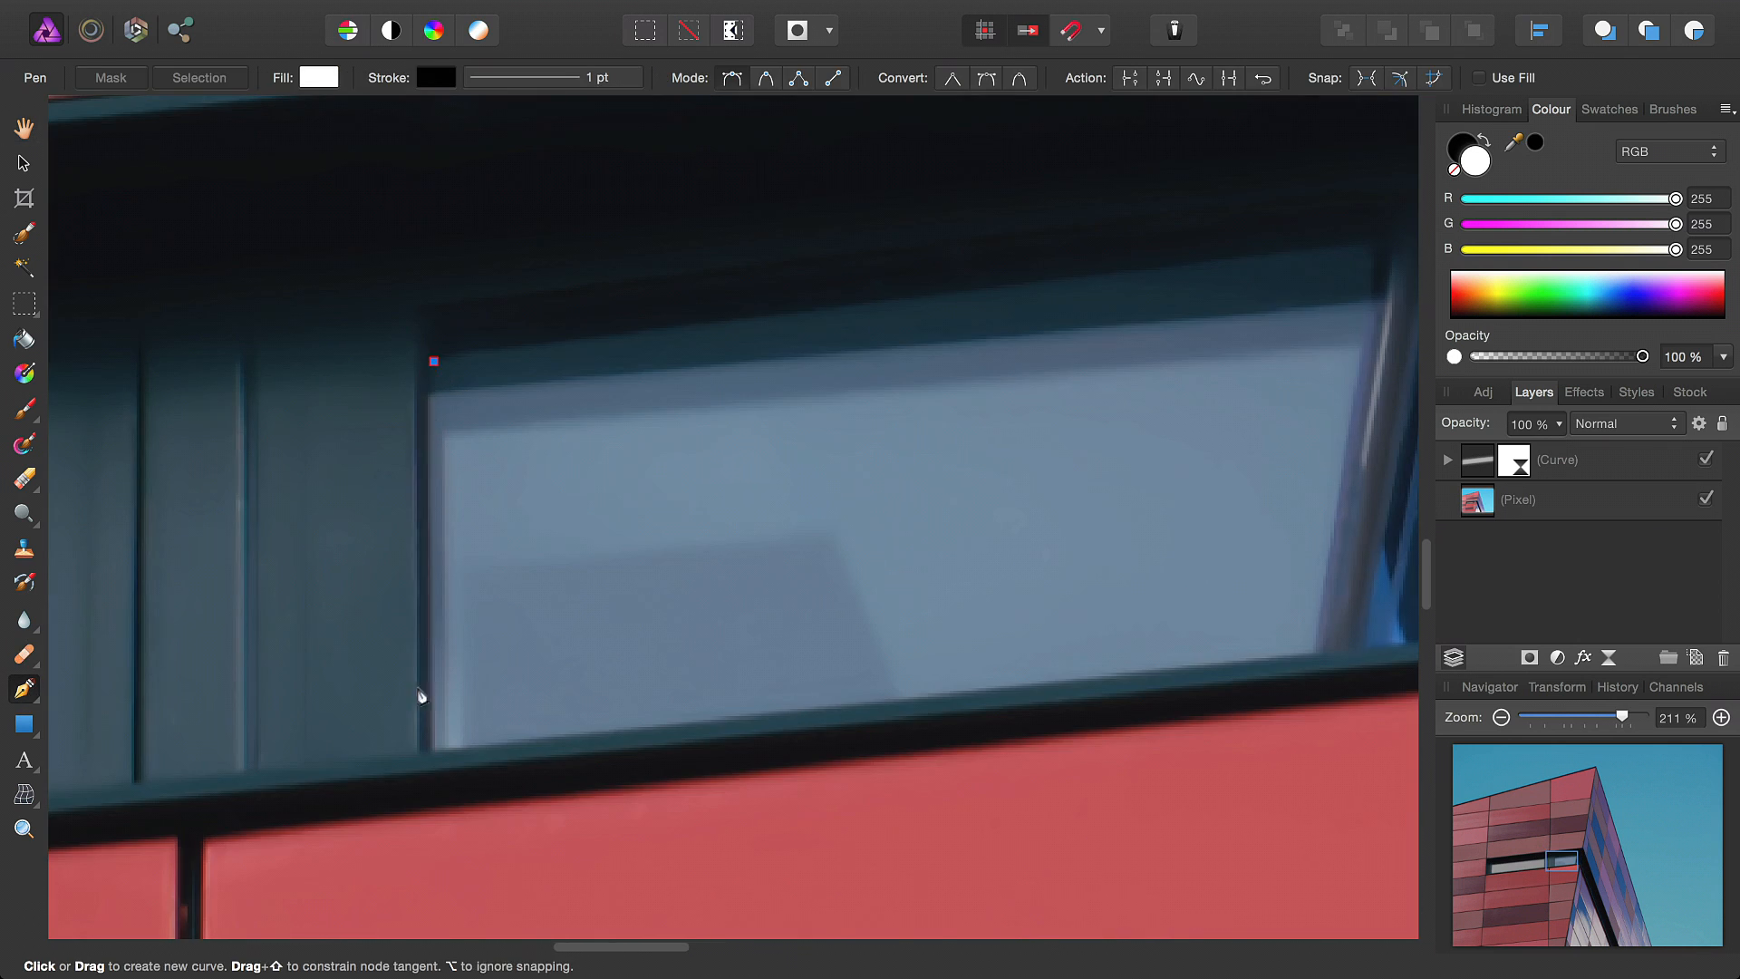
click(437, 754)
scroll(885, 605, right, 5)
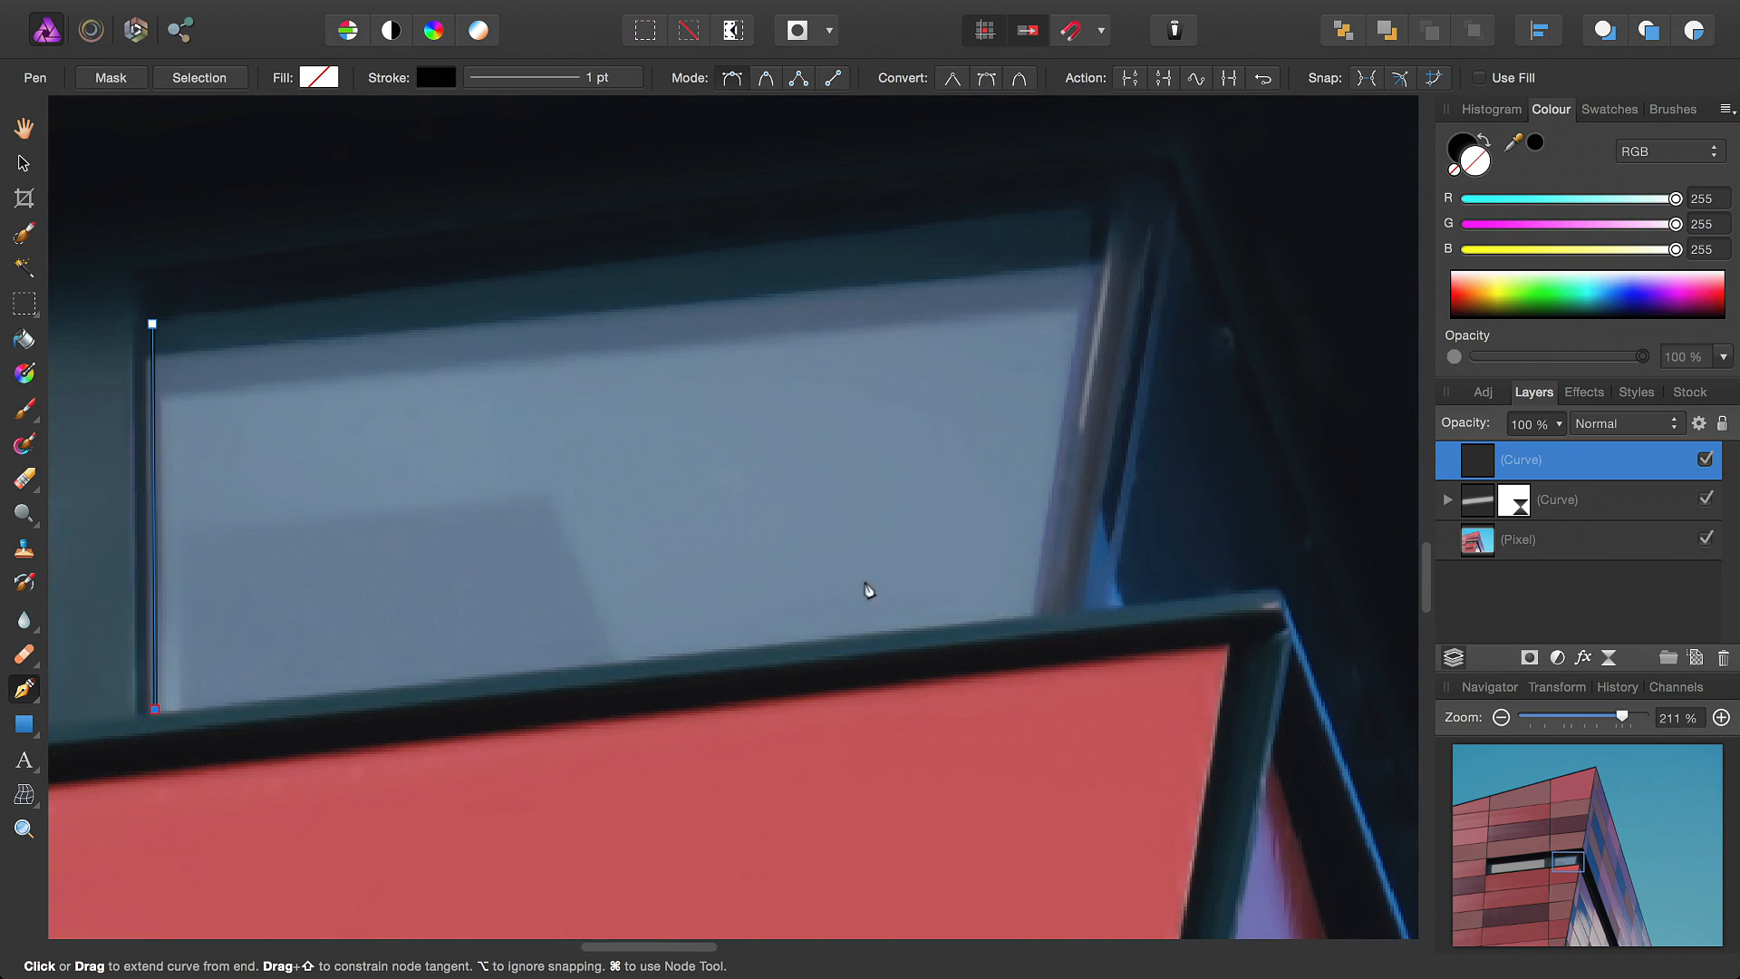
click(1033, 614)
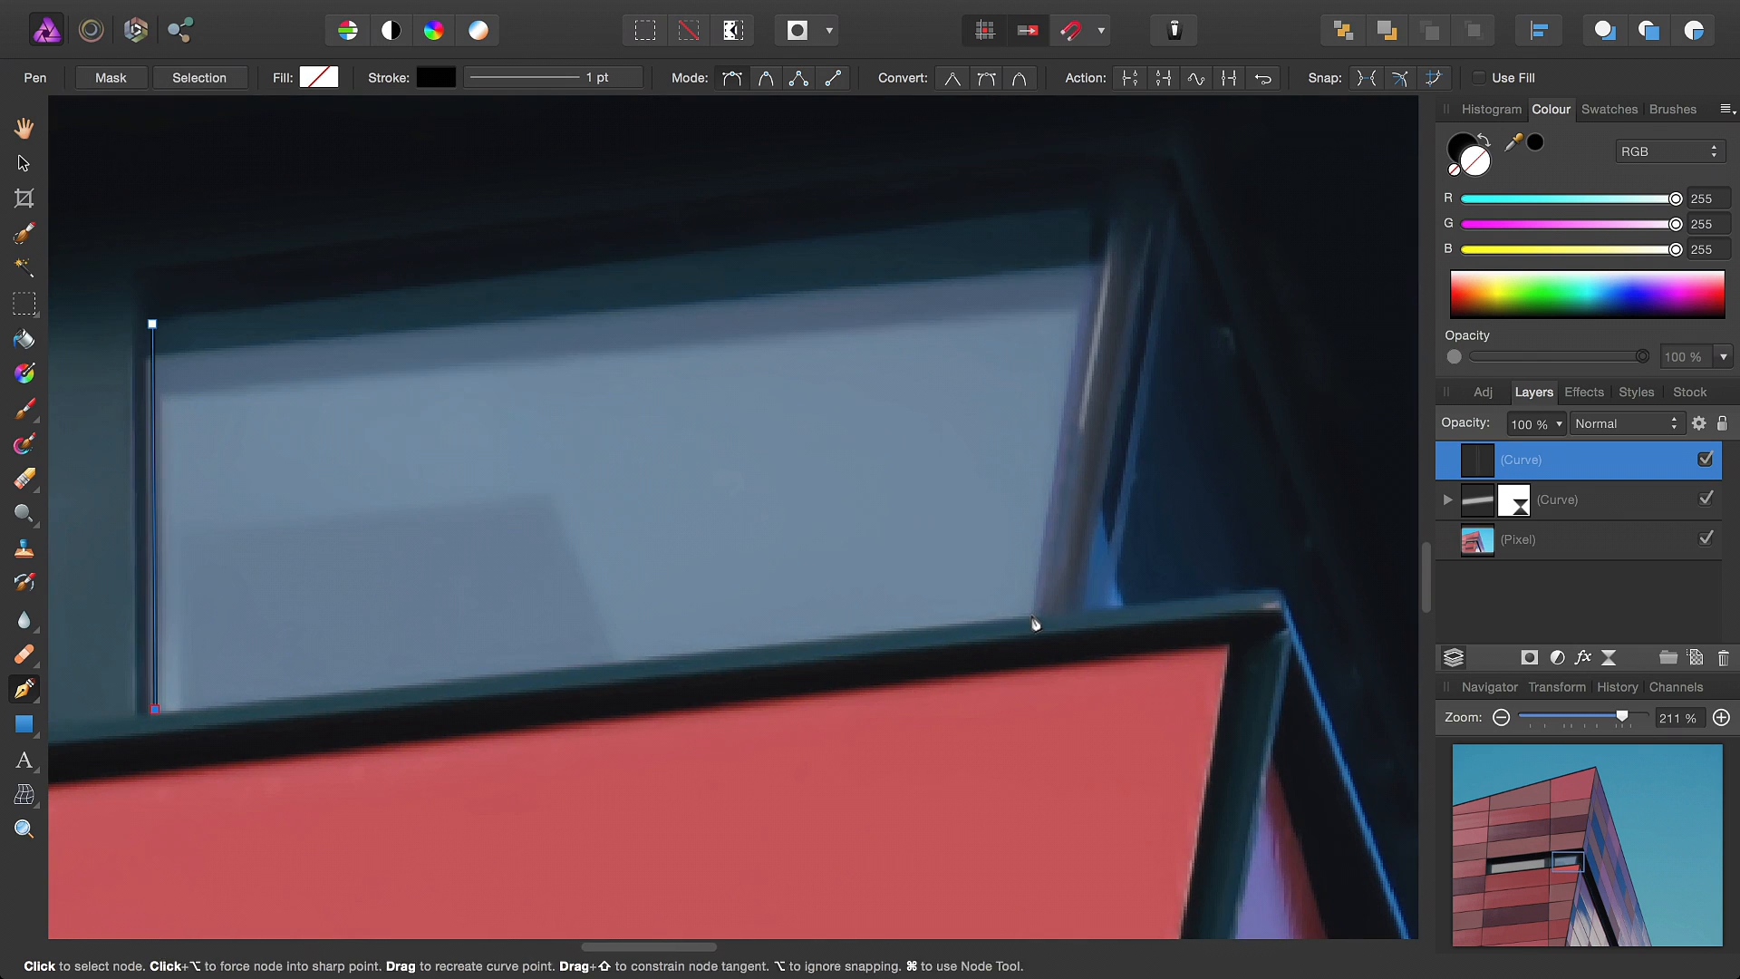
click(1107, 200)
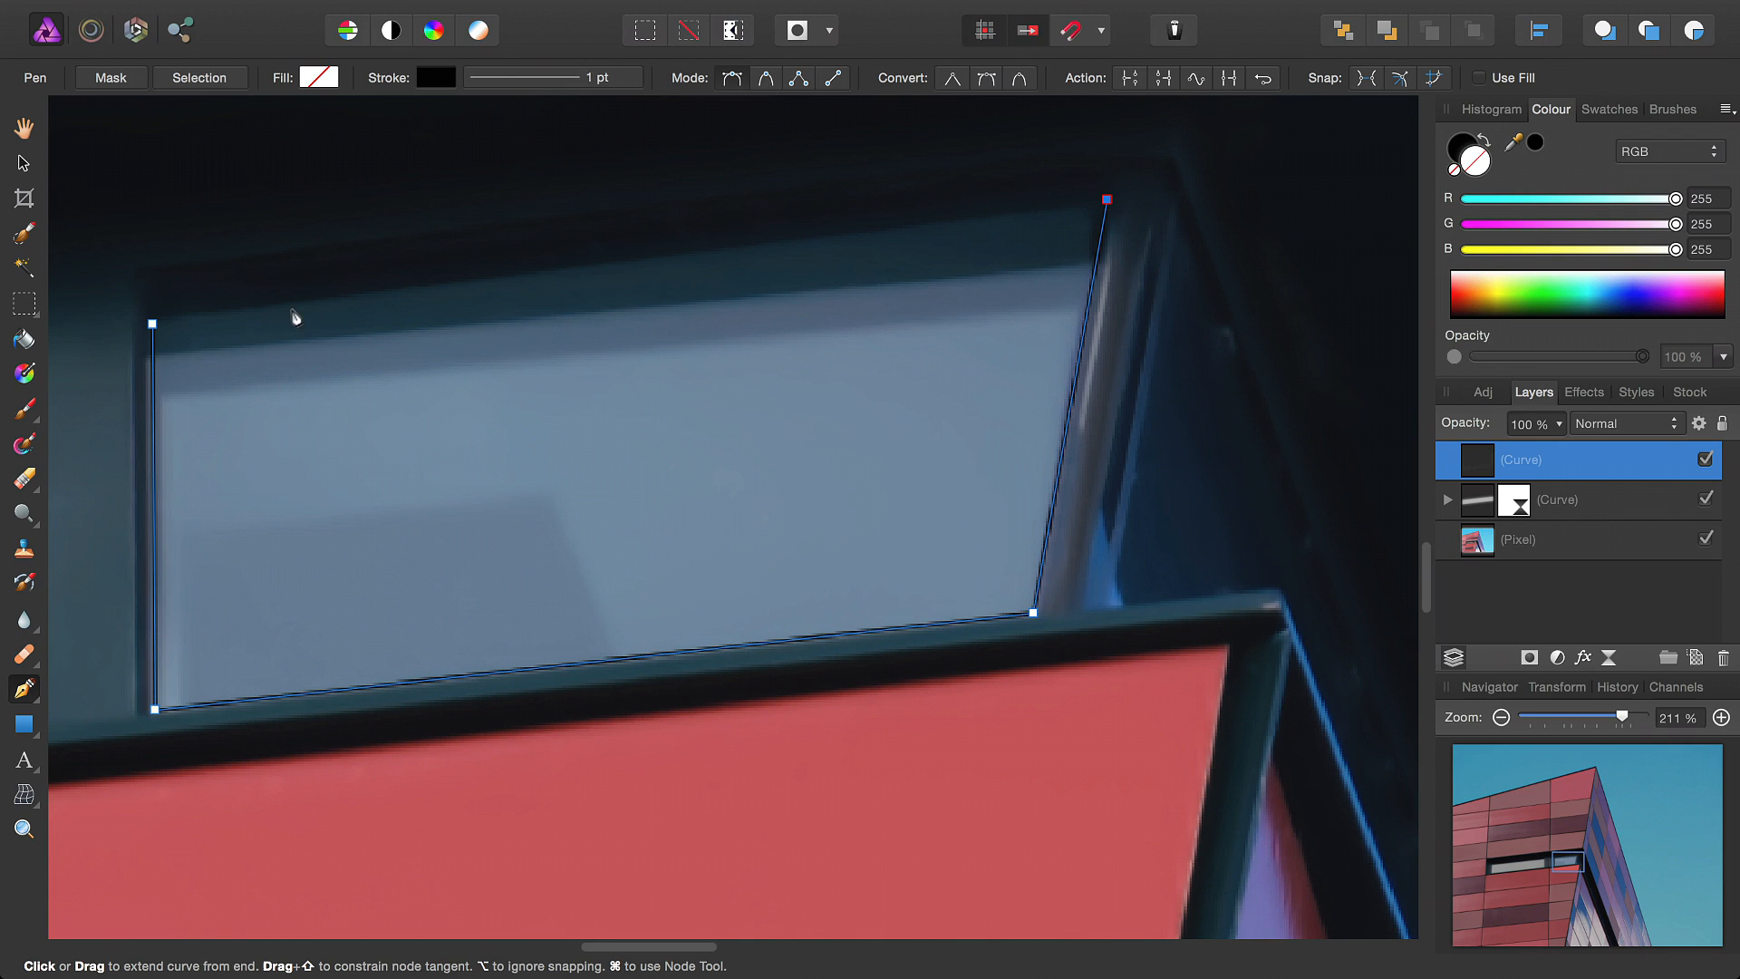
click(152, 324)
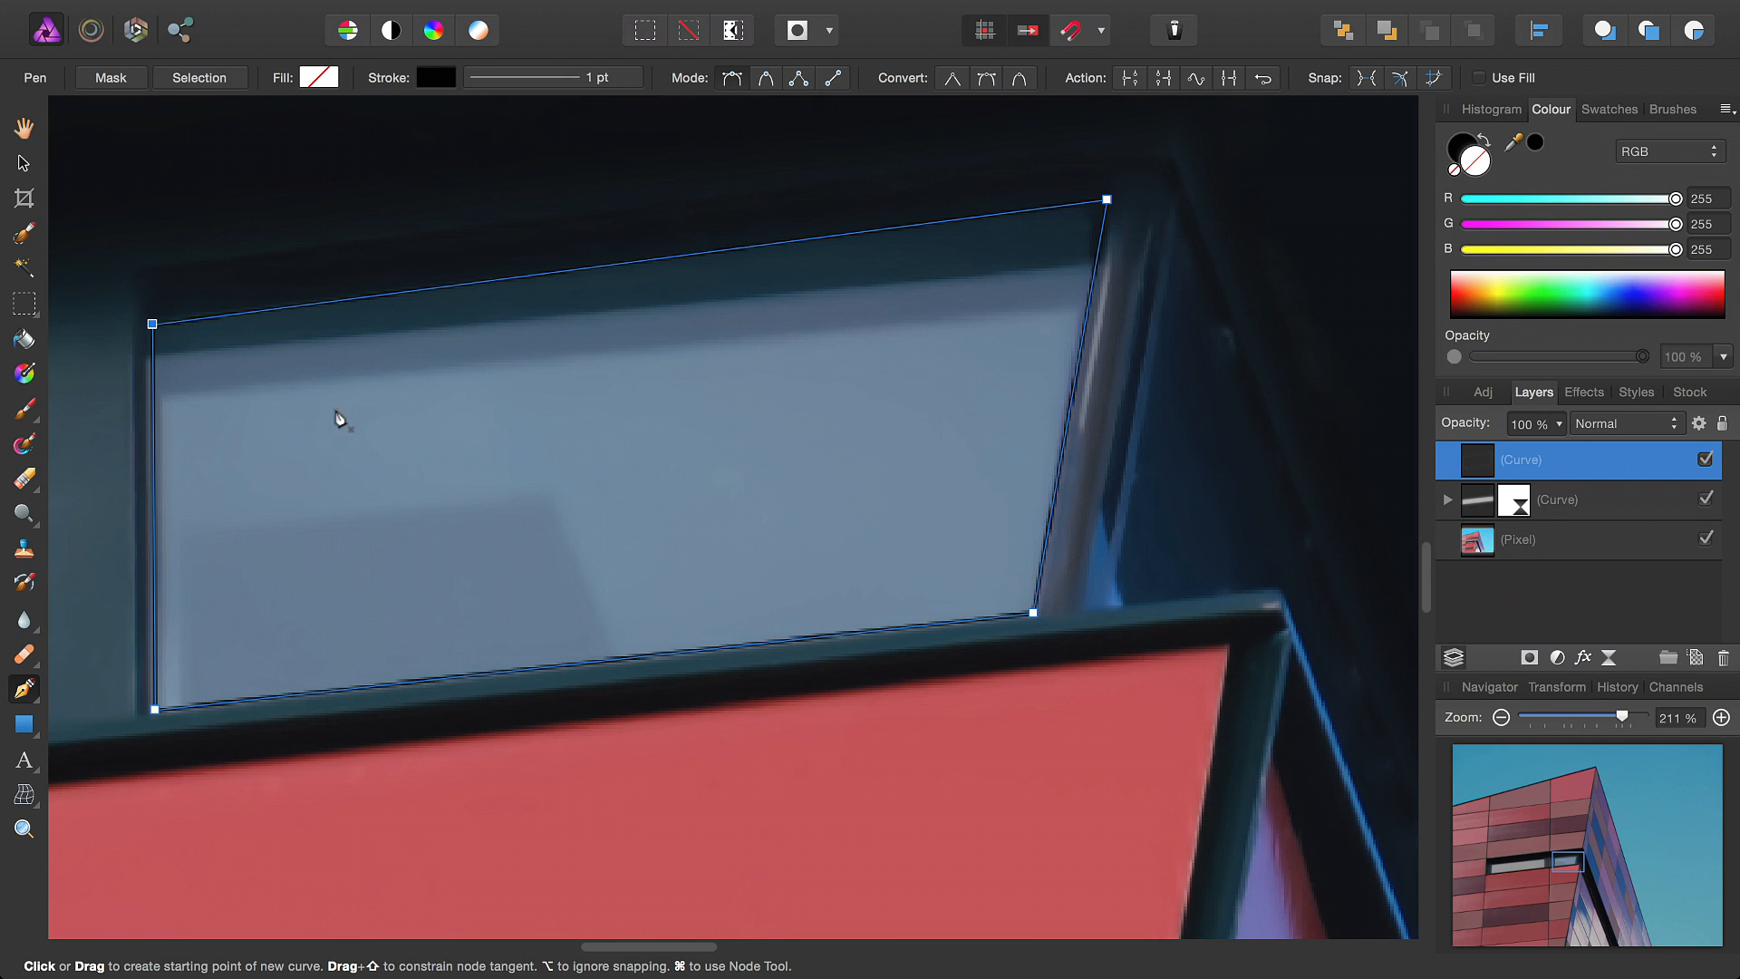
Fill the smaller pane's curve with white, RGB 255, 255, 255, and reduce its layer opacity to 70%
click(1674, 200)
scroll(1009, 342, left, 3)
key(h)
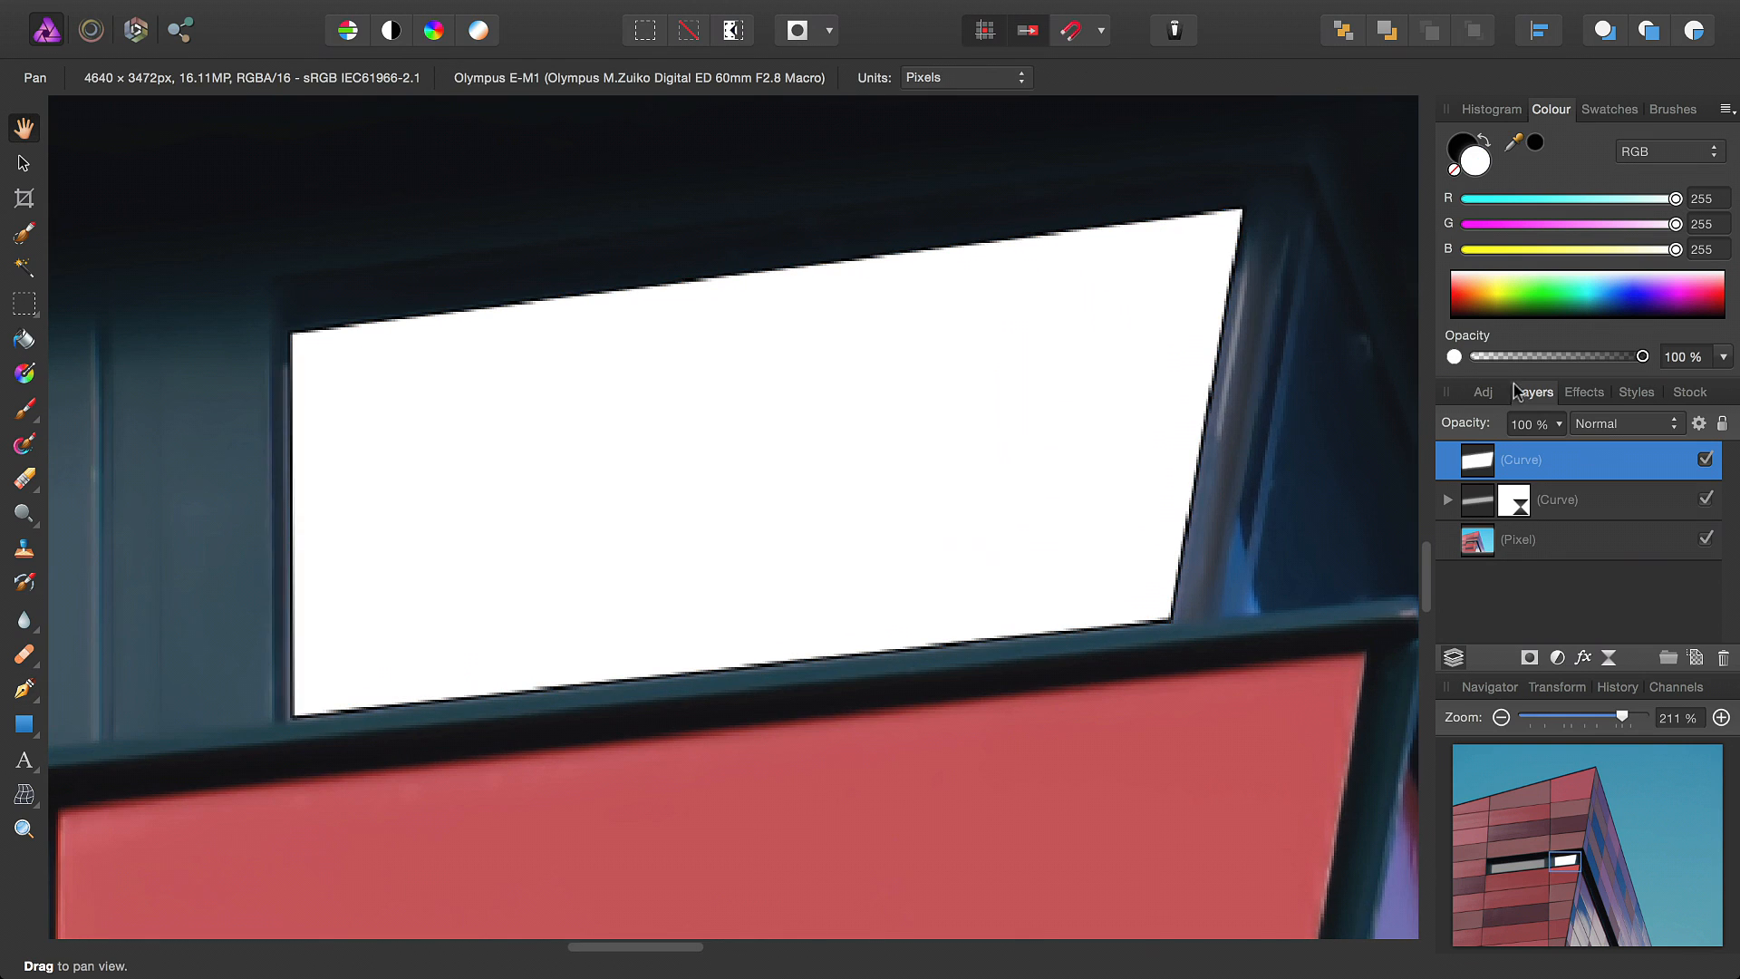
click(1545, 427)
drag(1559, 454, 1495, 456)
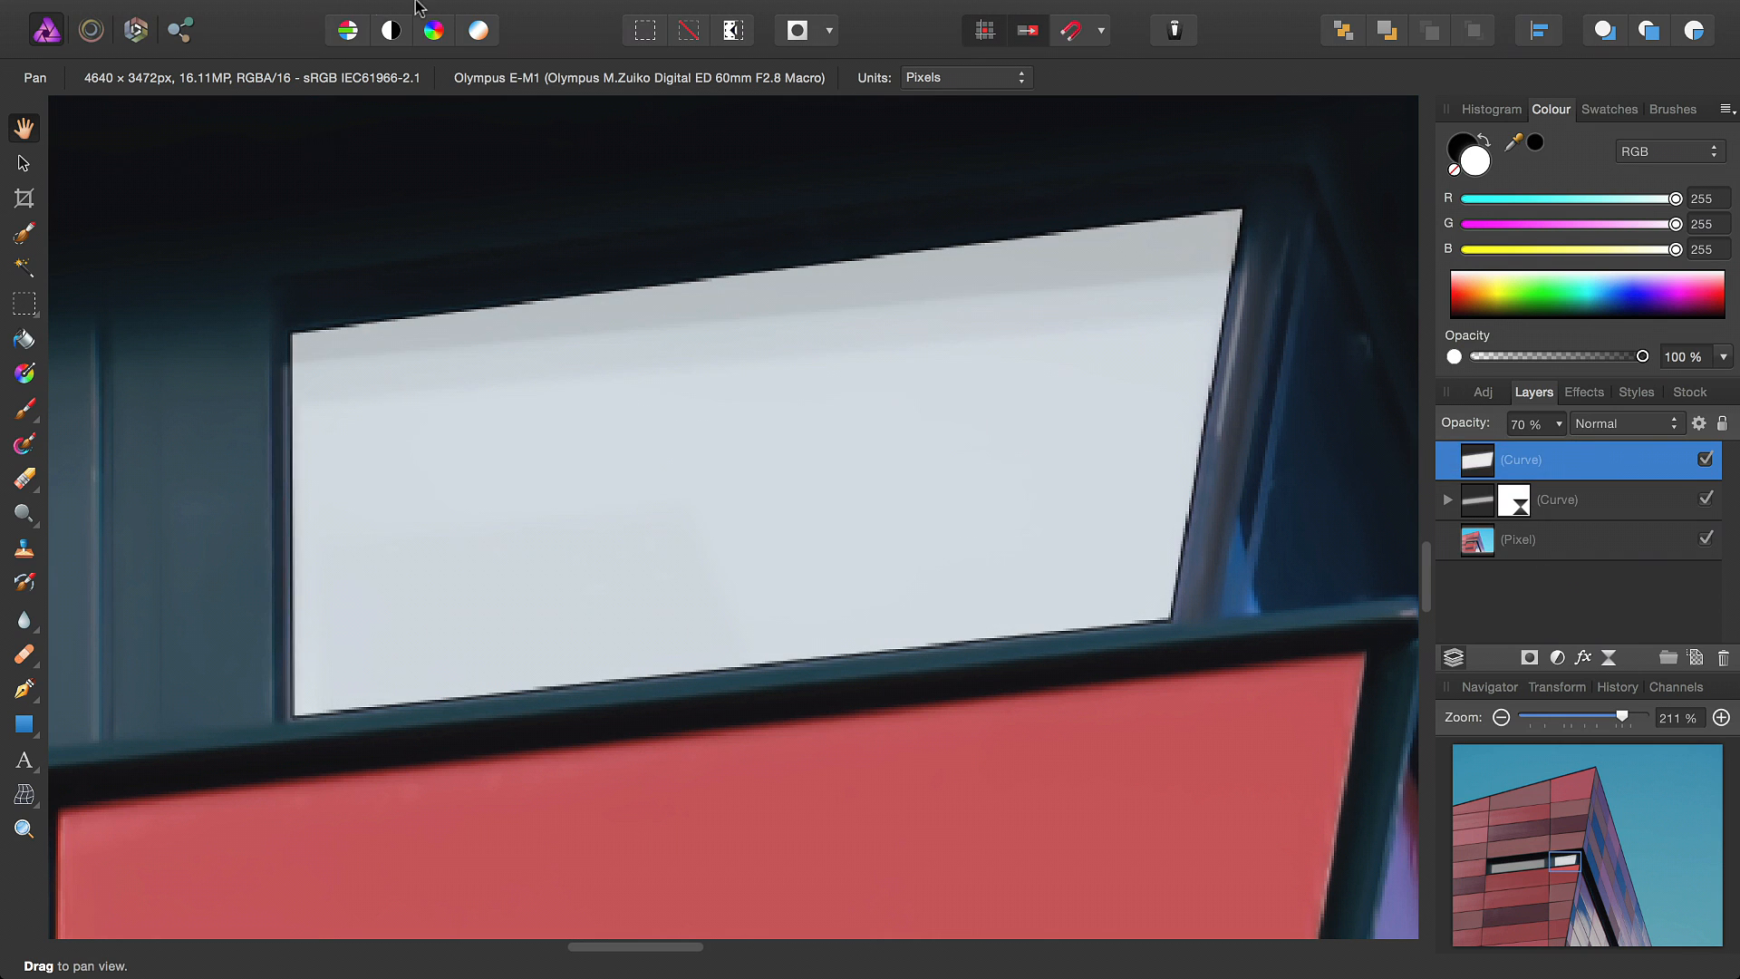
Add a live Gaussian Blur filter with a 1 px radius to the smaller pane's curve layer
click(483, 11)
mouse_move(614, 241)
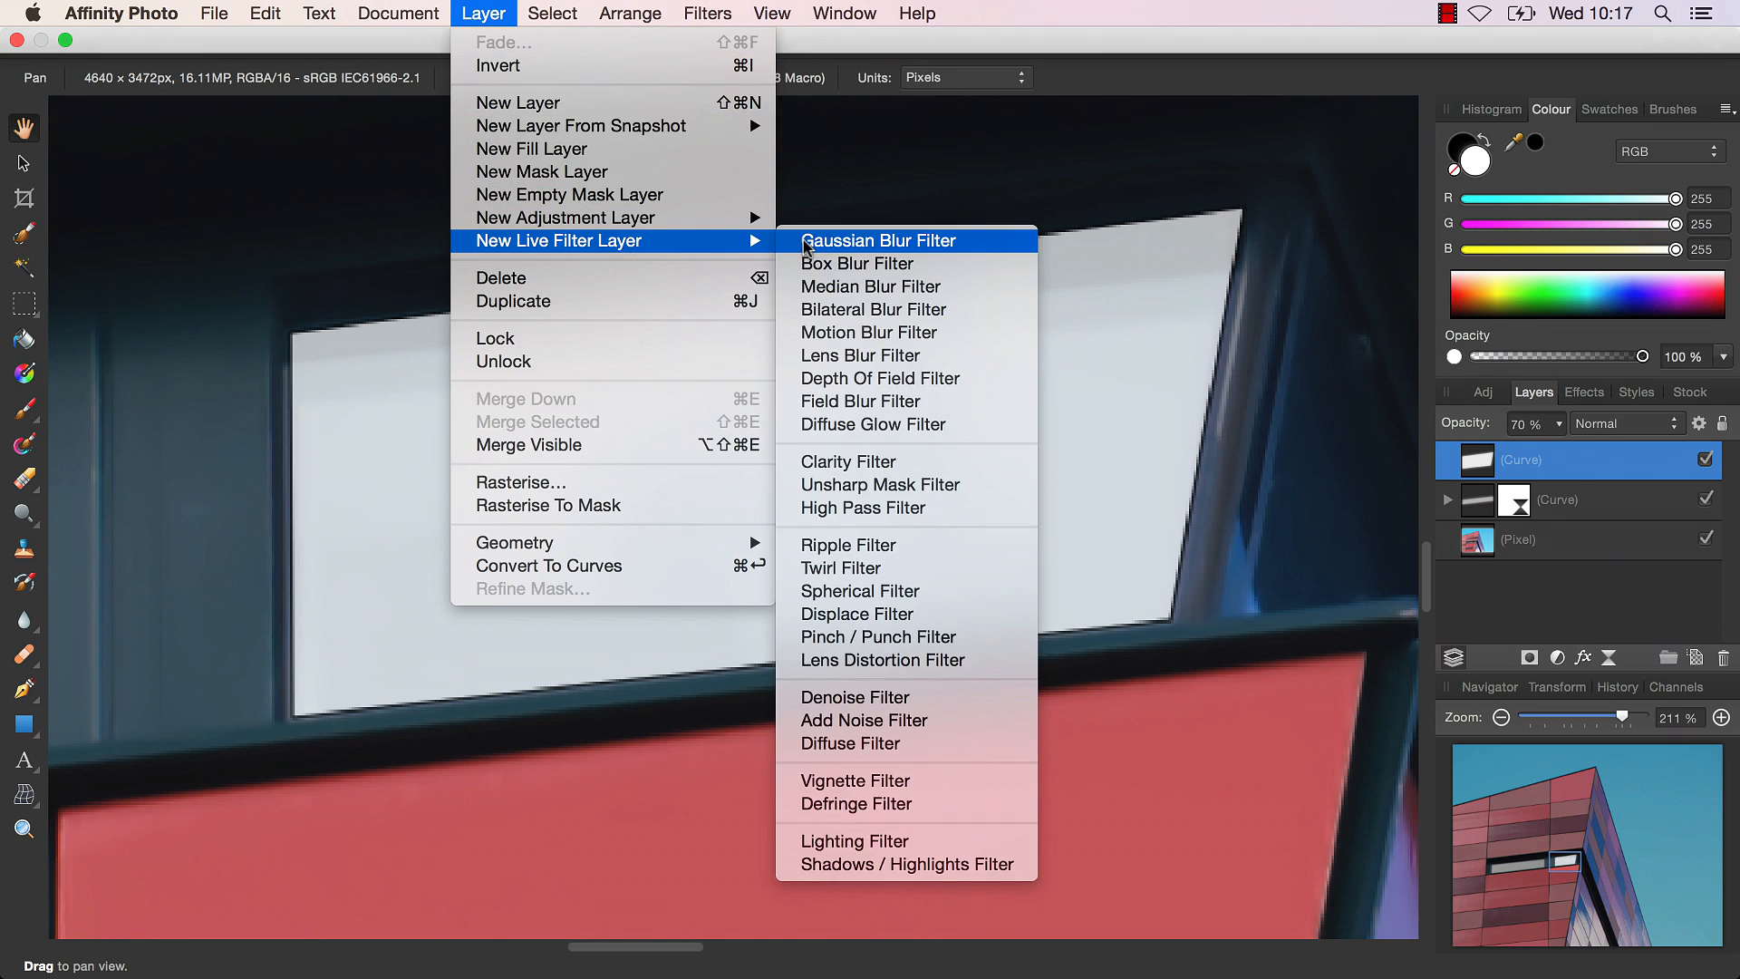
click(906, 243)
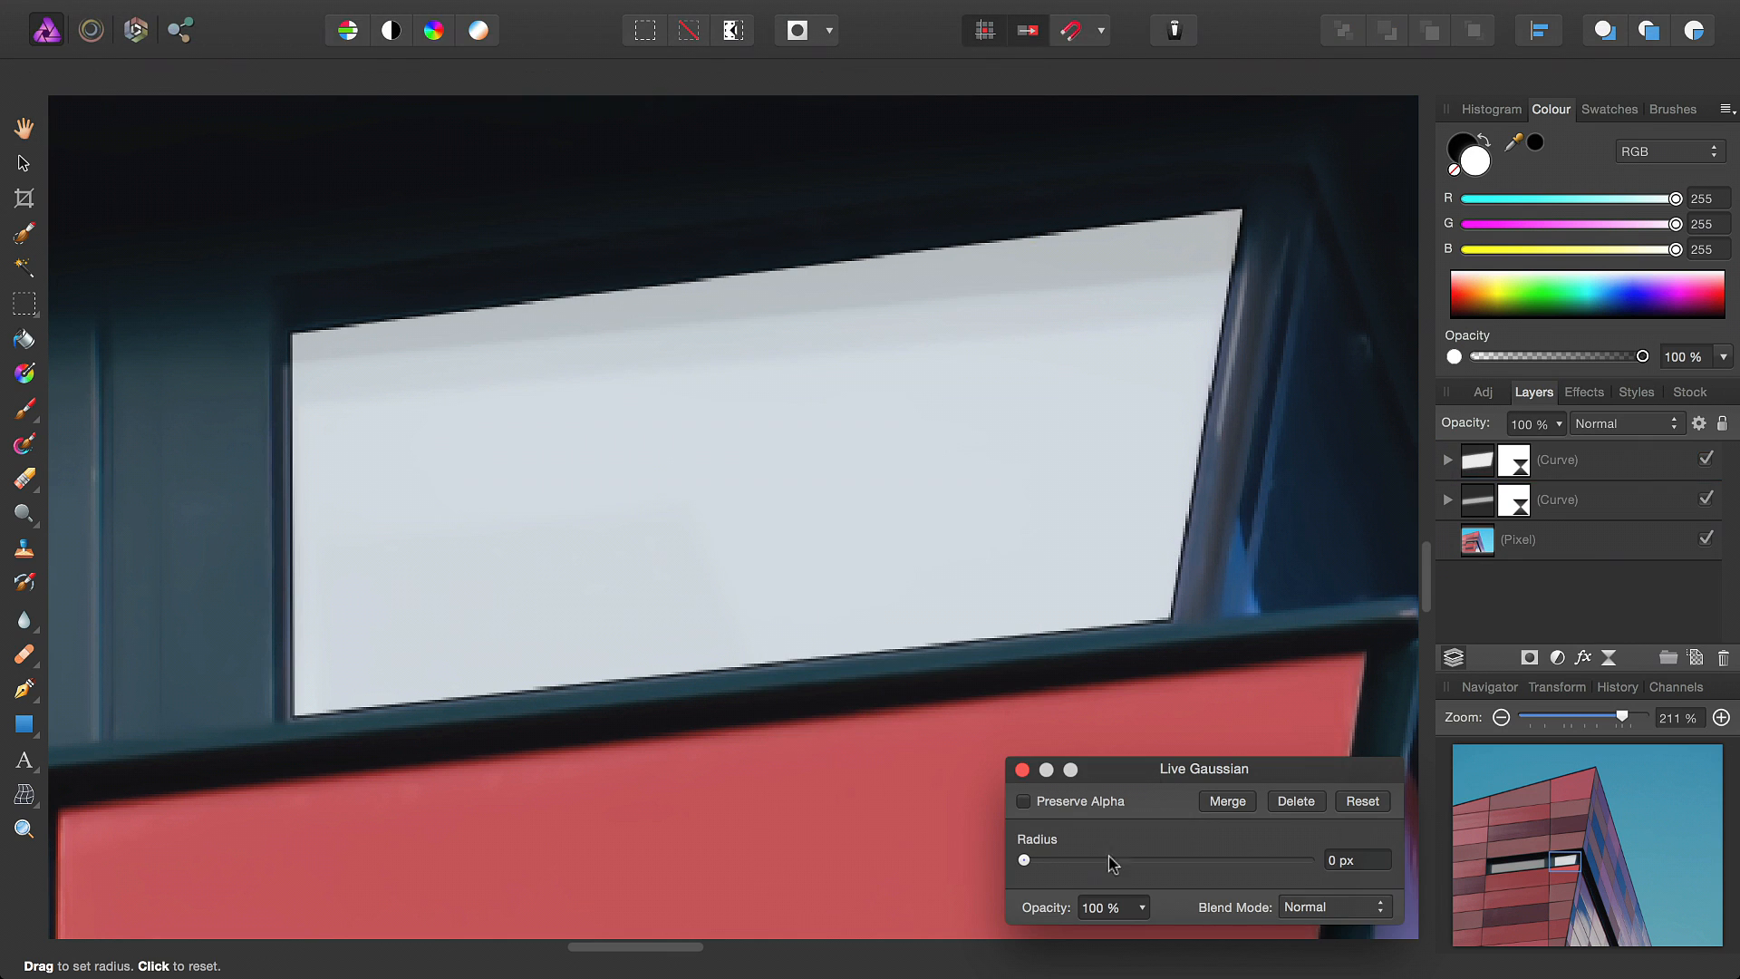
click(1356, 861)
text(1)
key(Return)
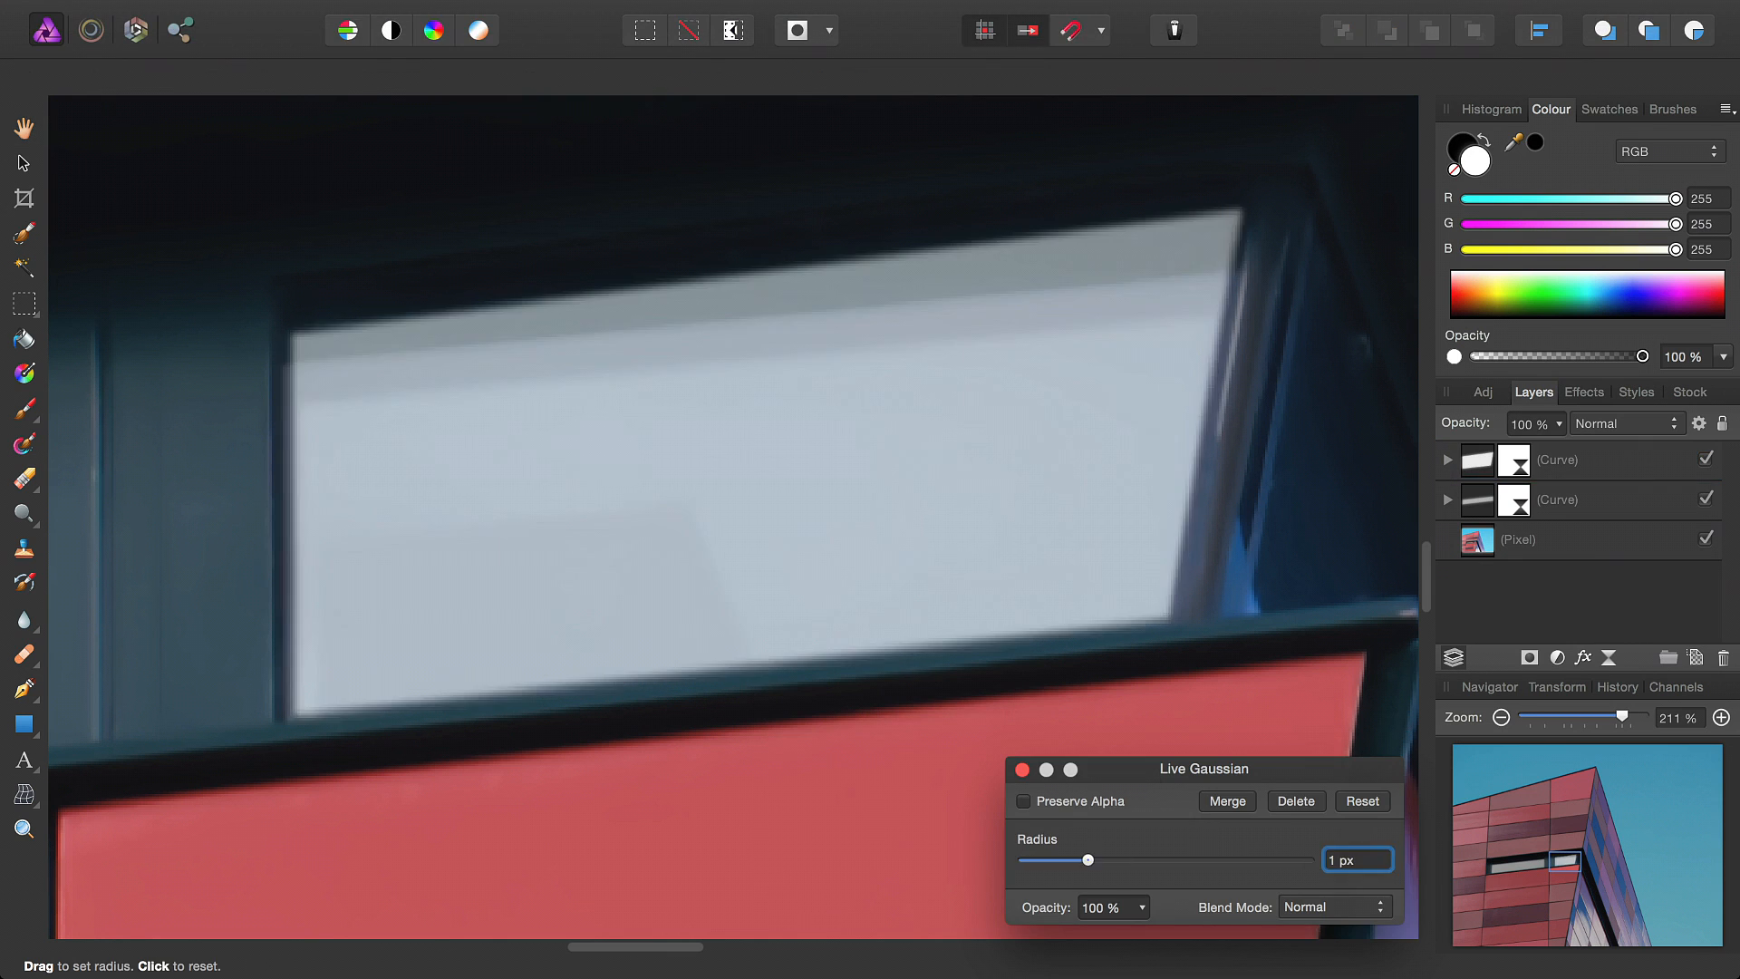
click(1021, 769)
Select the wide pane's curve with the Node Tool and move its upper-left and lower-left nodes to fit the pane's left corners
scroll(975, 508, down, 4)
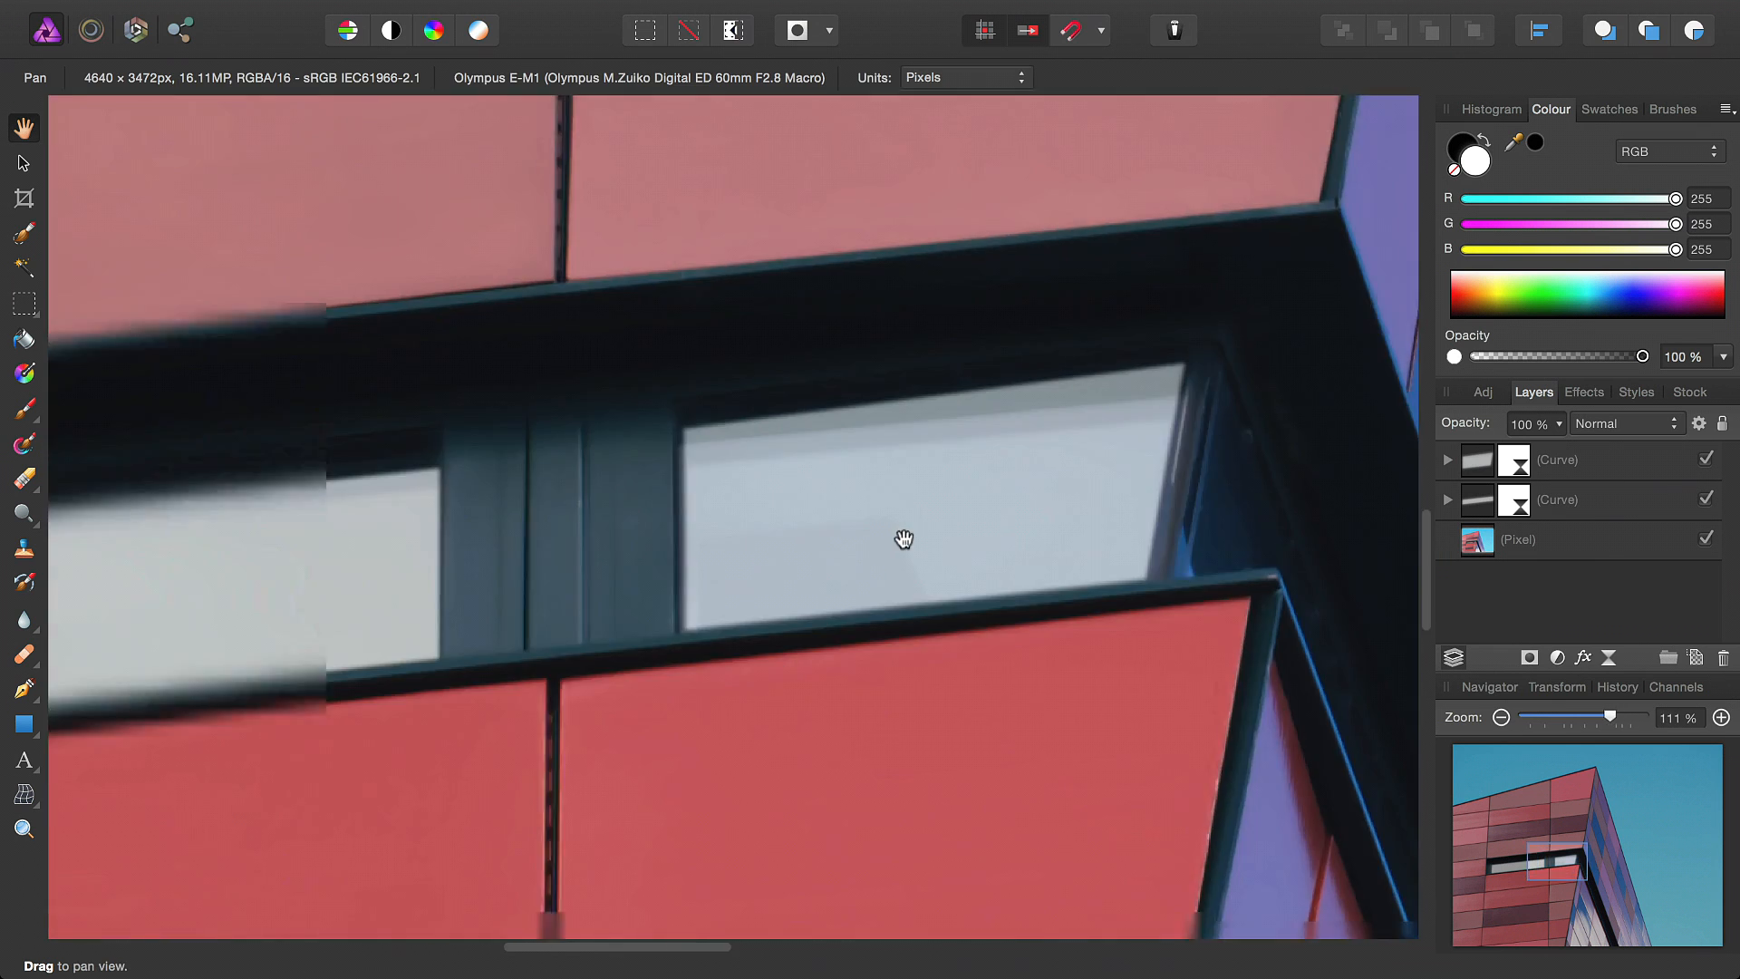
scroll(893, 540, down, 4)
drag(759, 598, 815, 567)
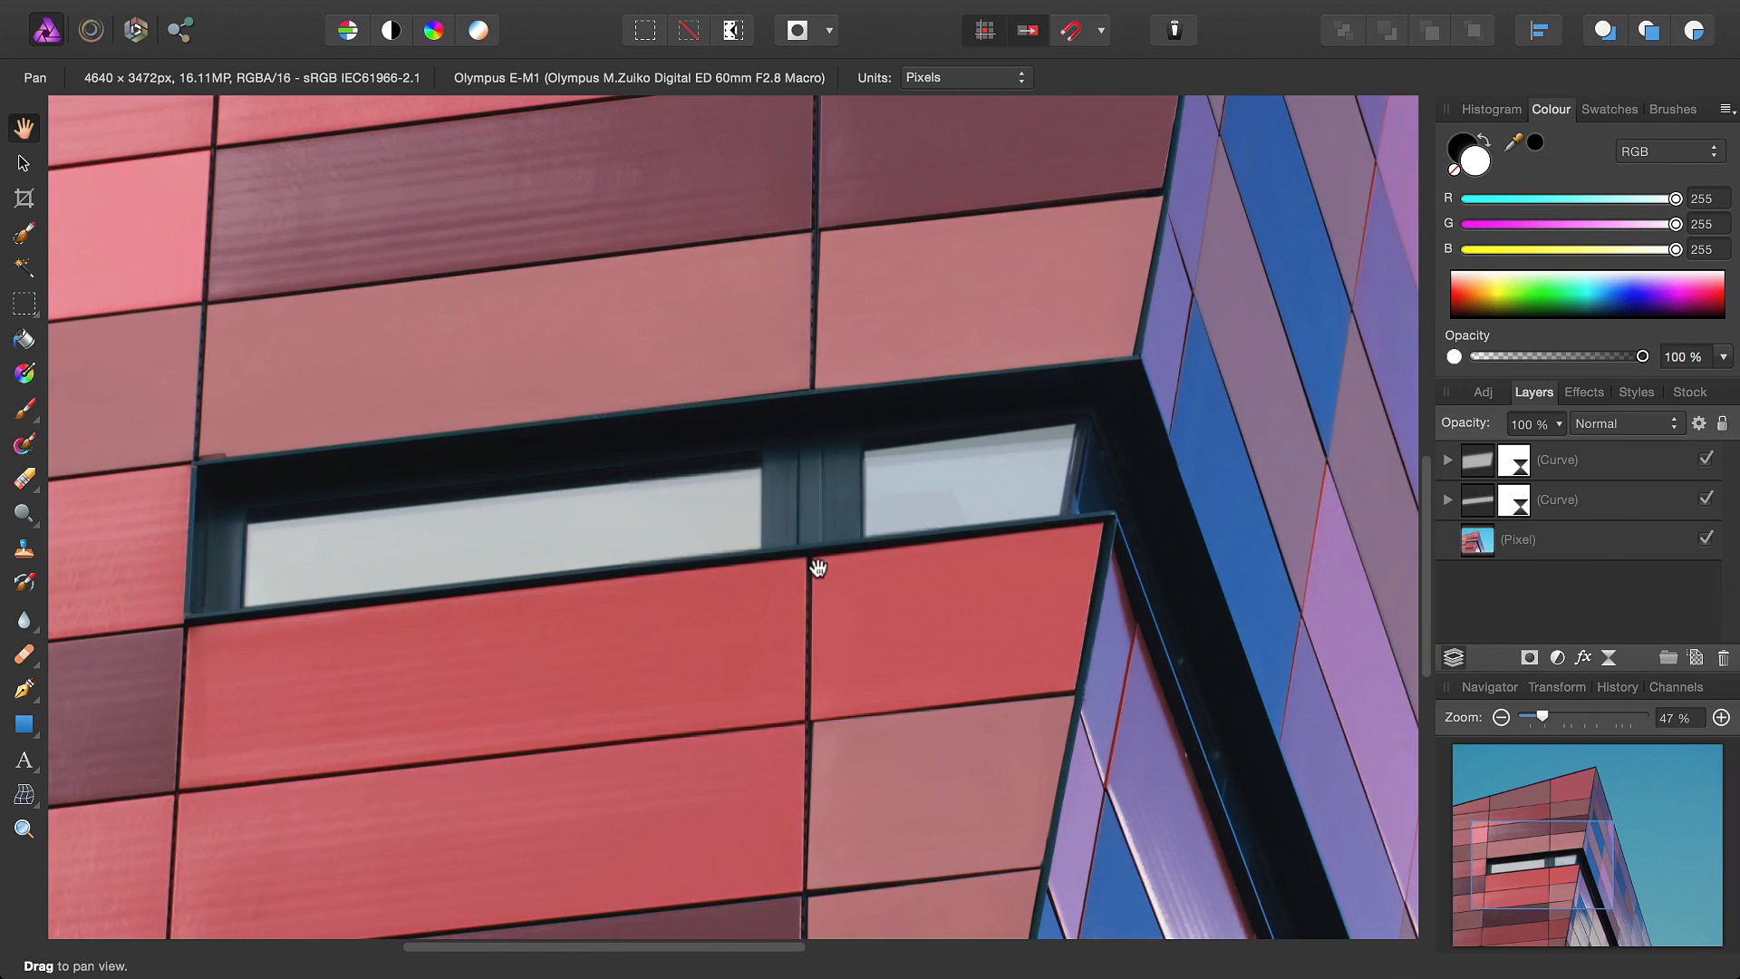
scroll(434, 532, up, 3)
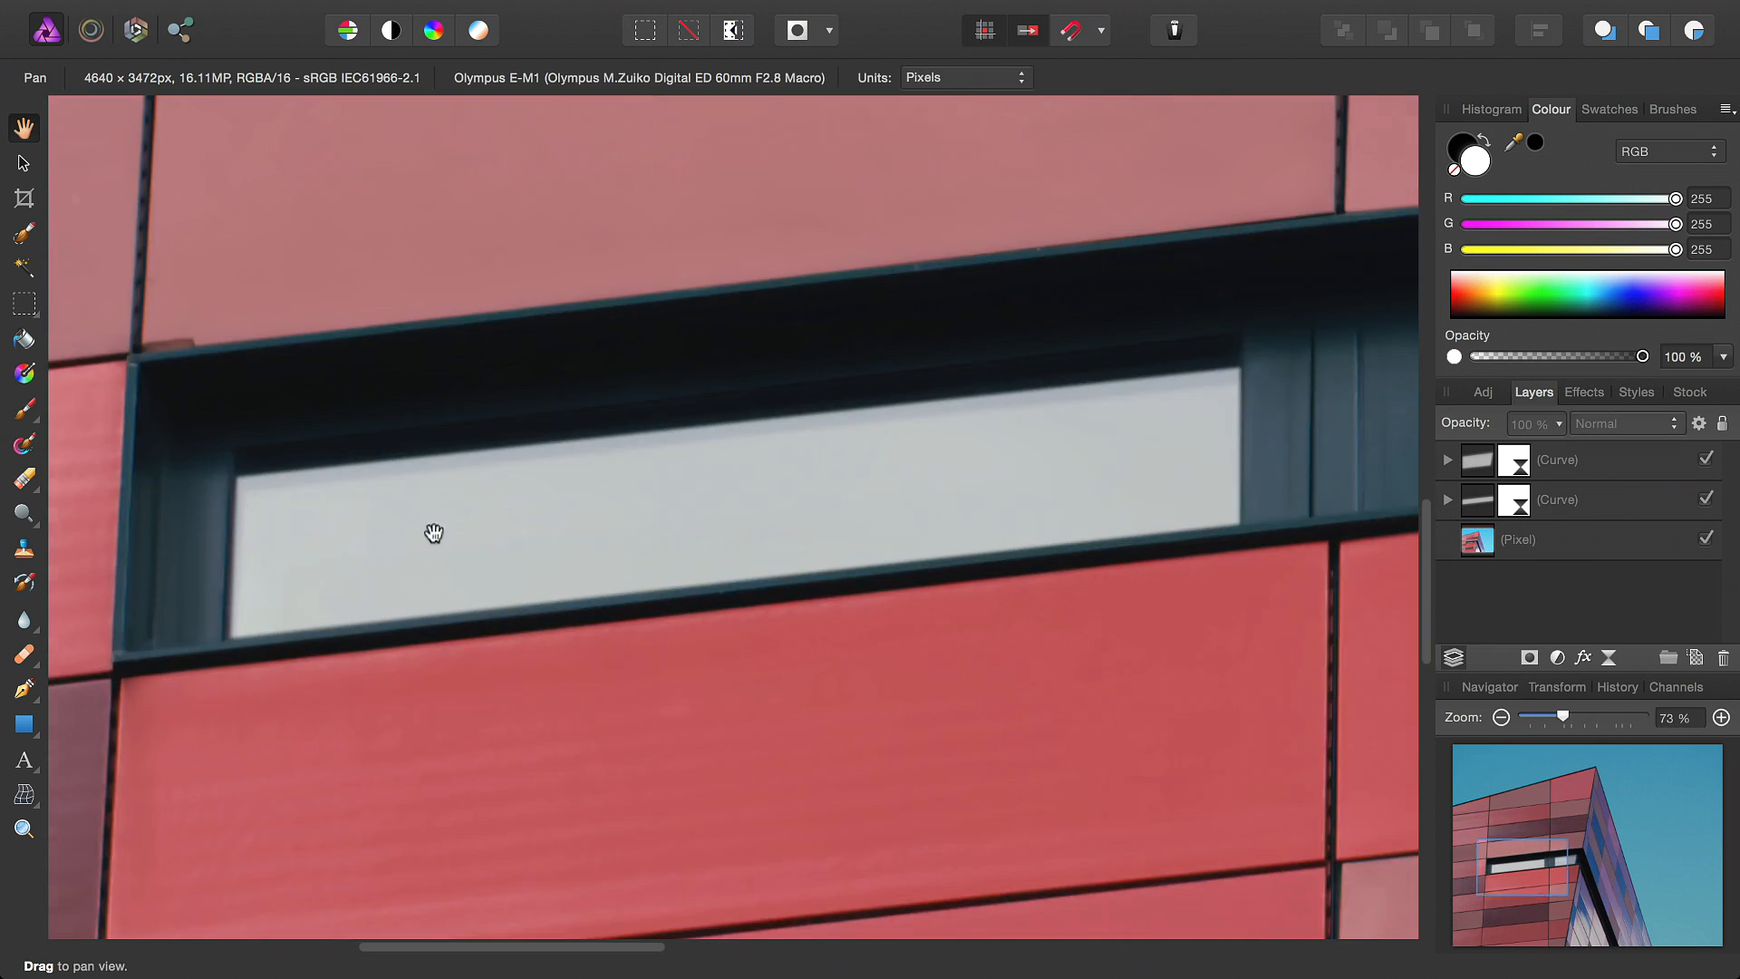
scroll(434, 533, up, 2)
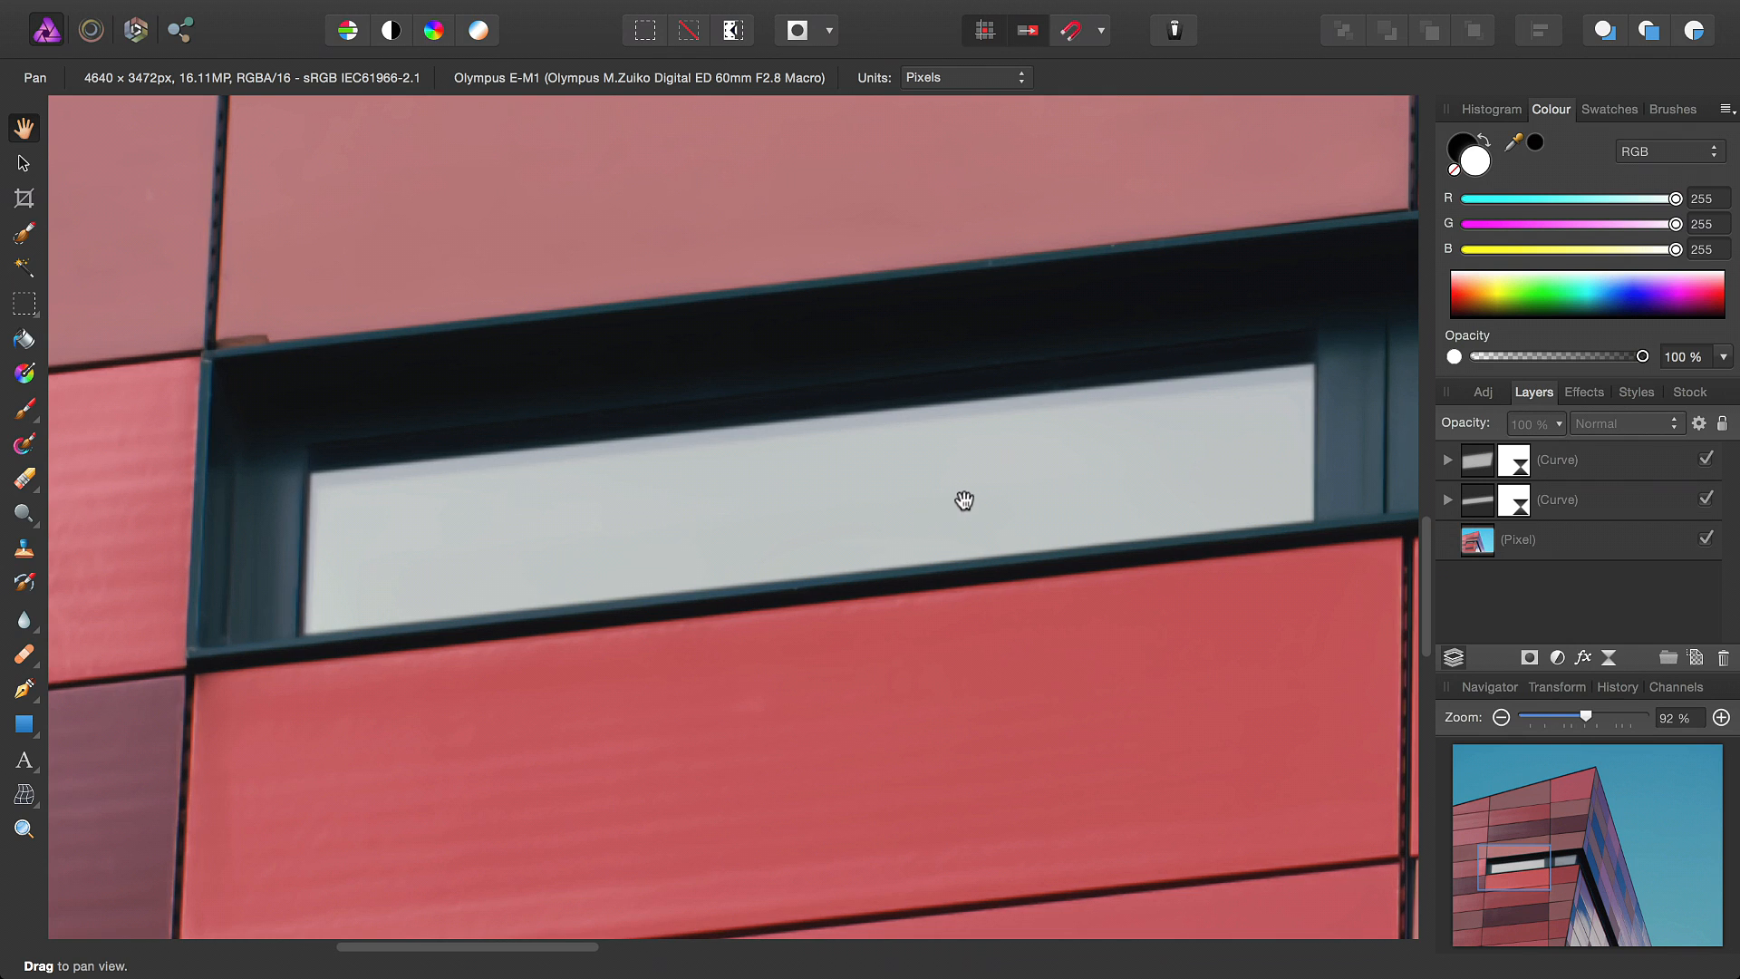
click(30, 699)
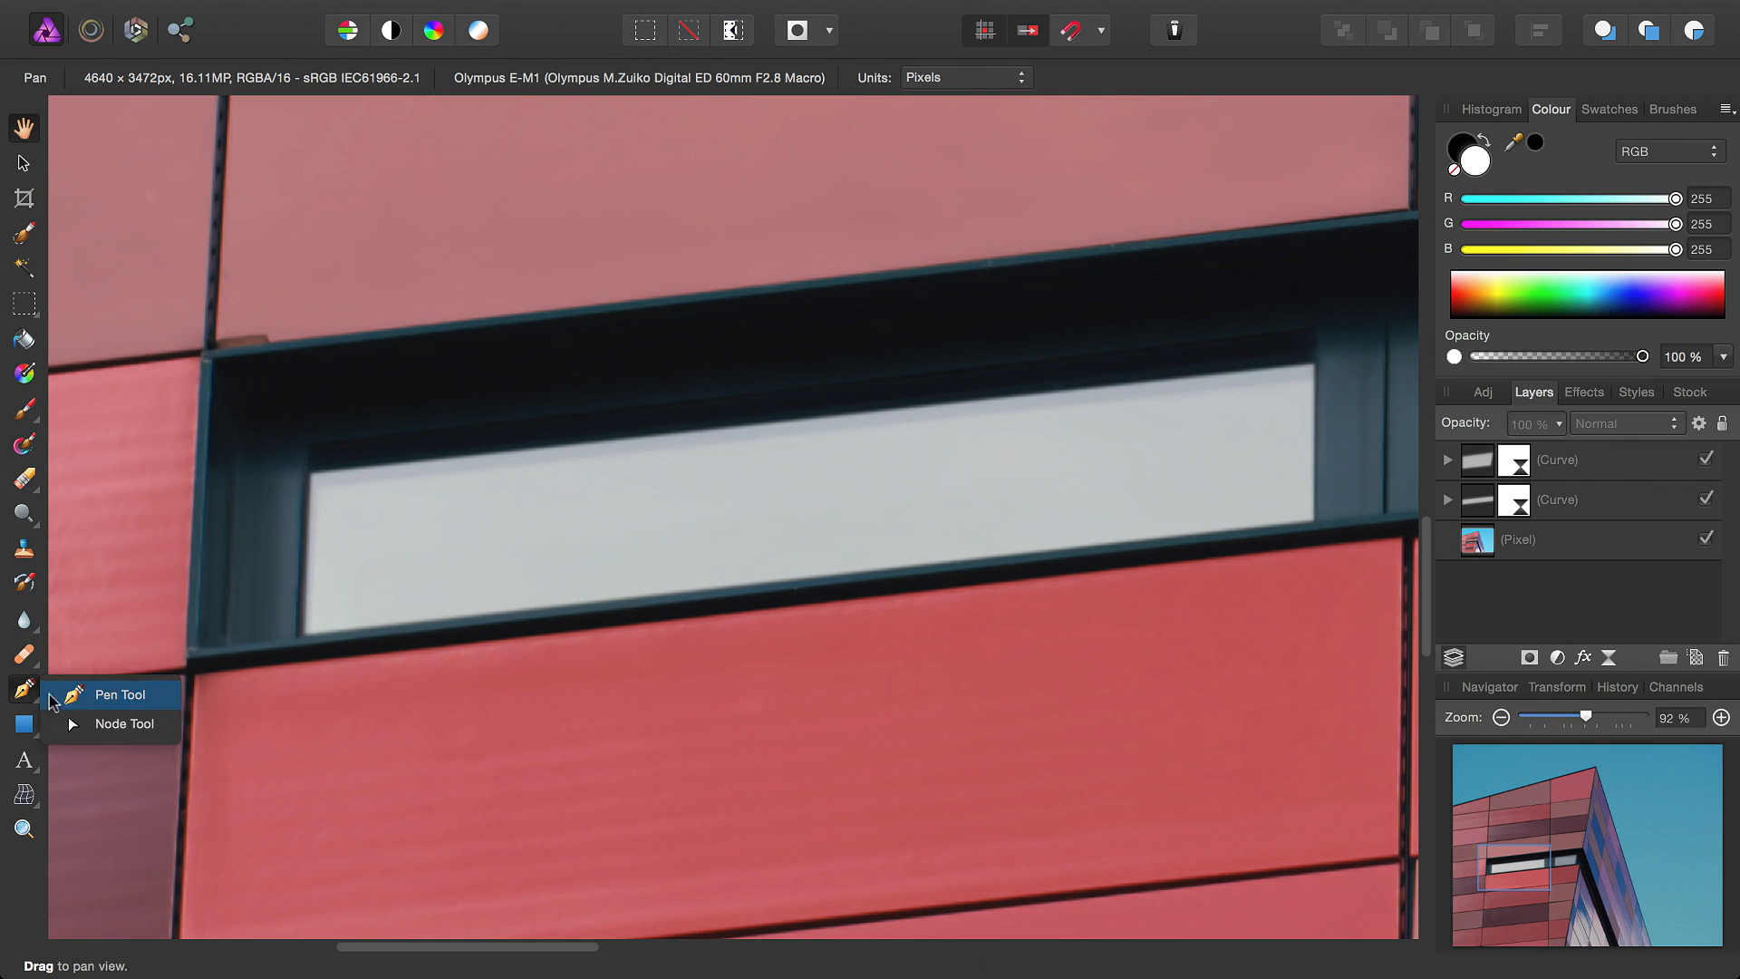
click(136, 730)
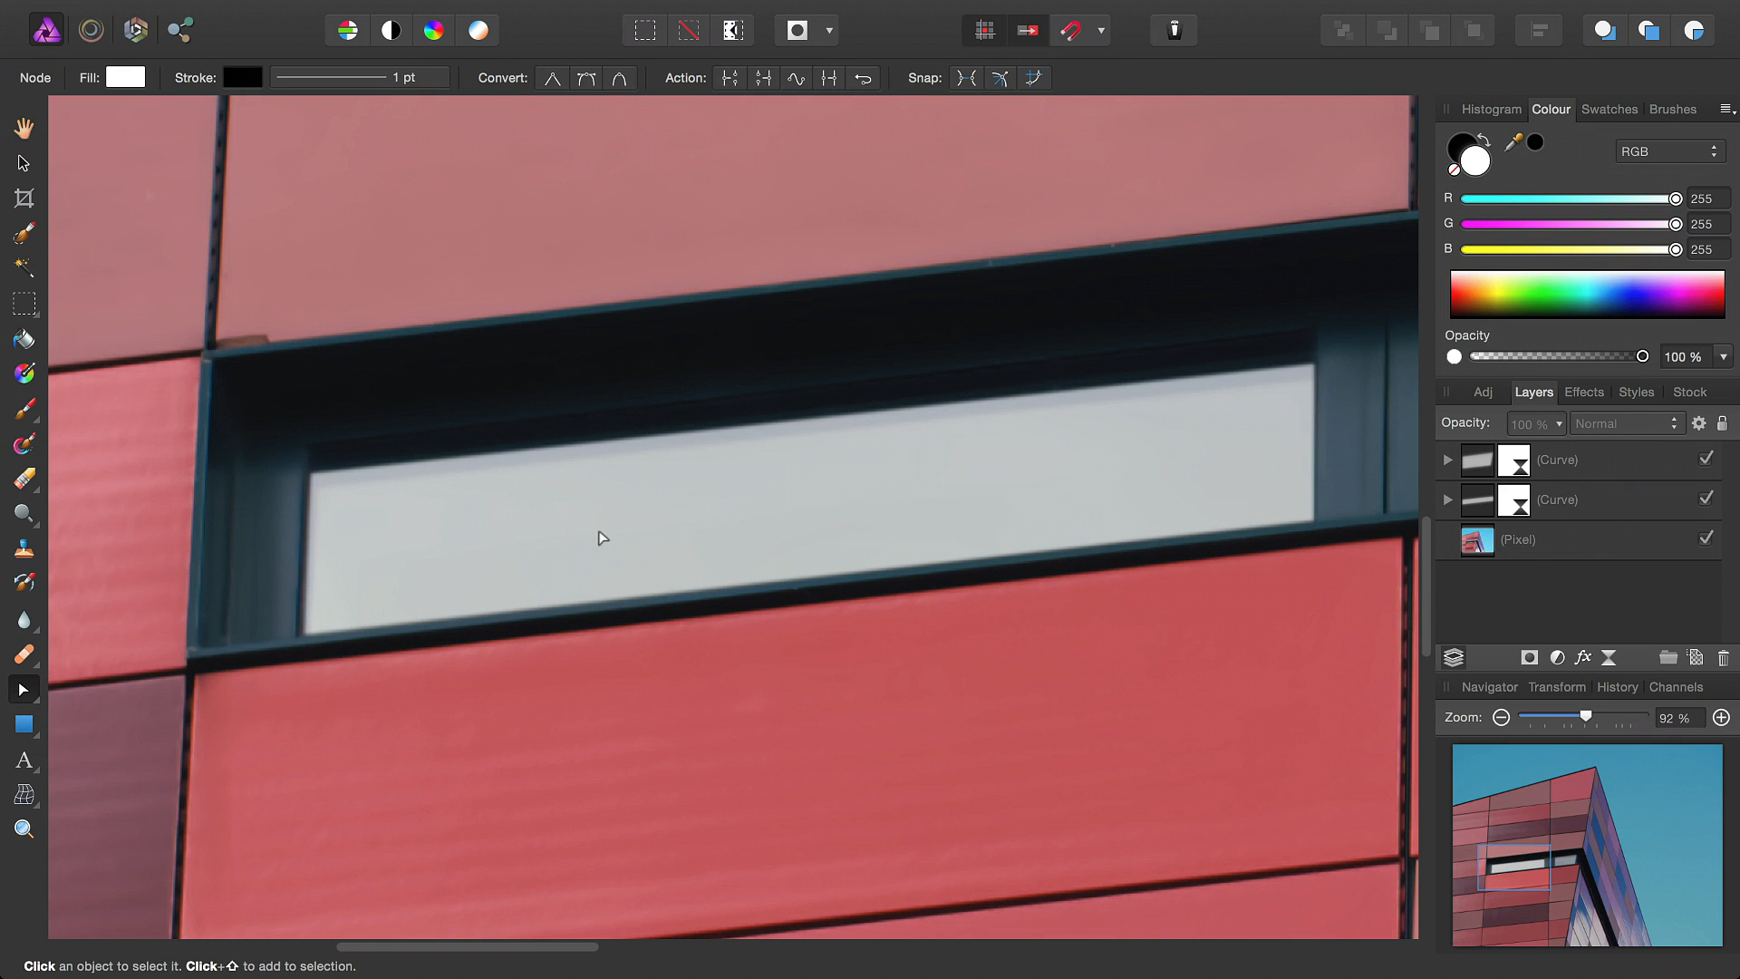
click(1486, 510)
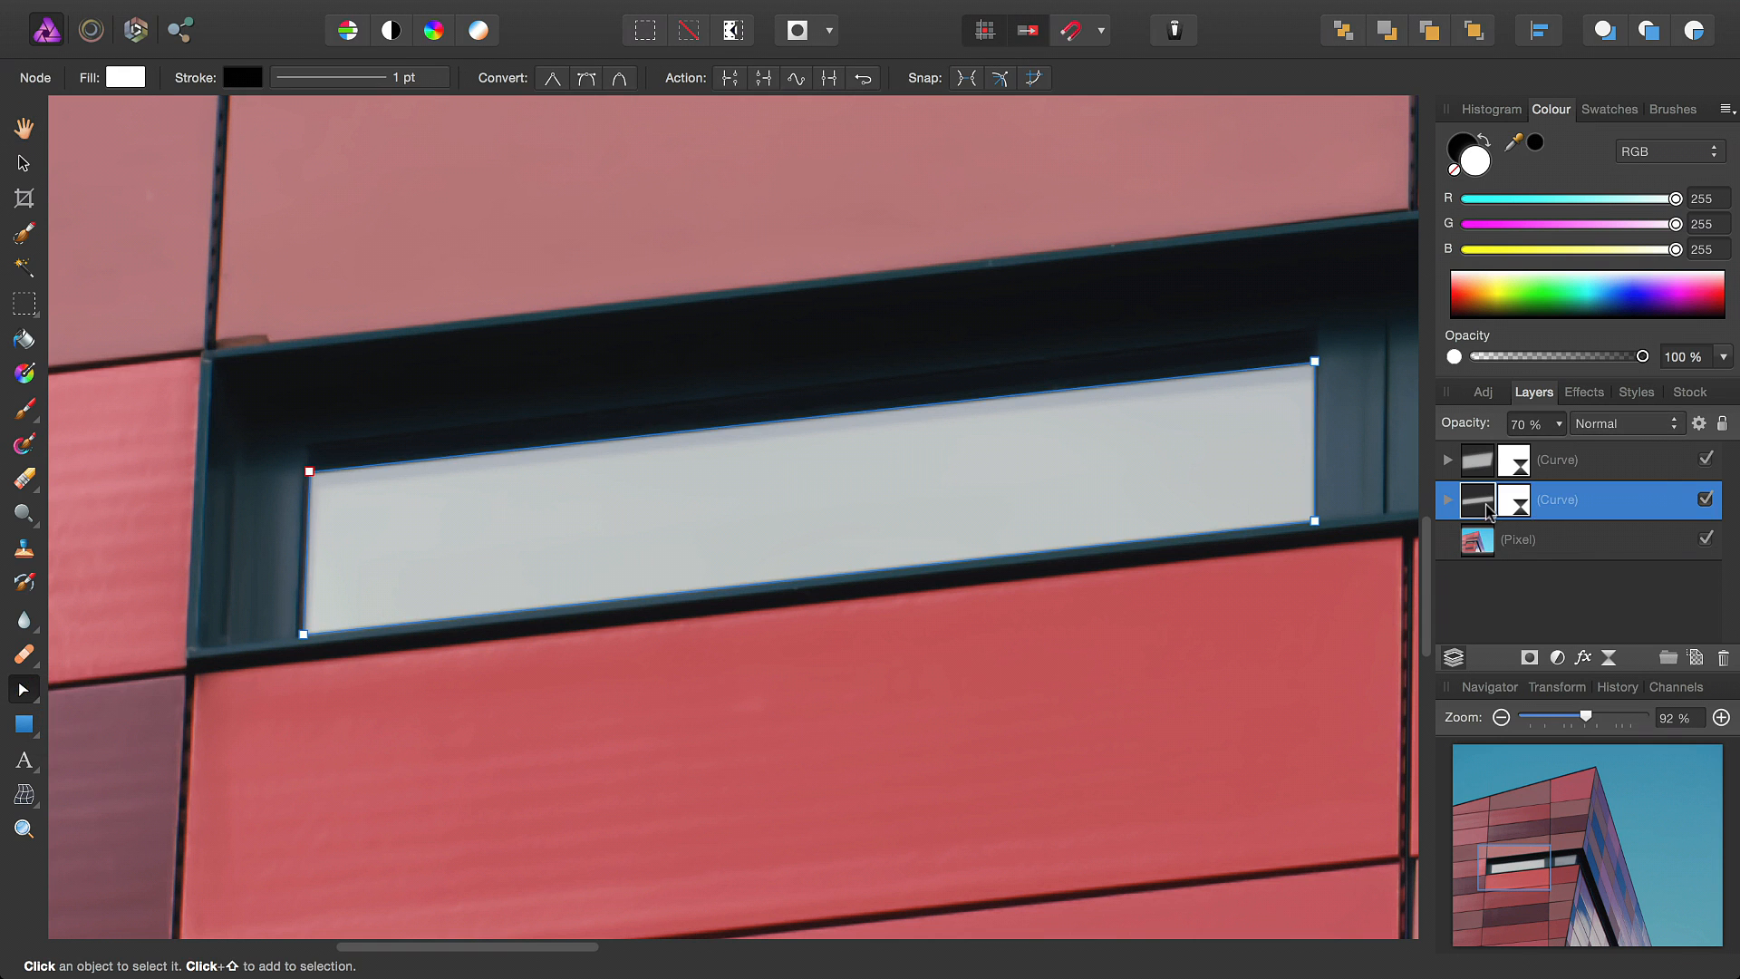
scroll(852, 494, left, 5)
scroll(436, 459, up, 10)
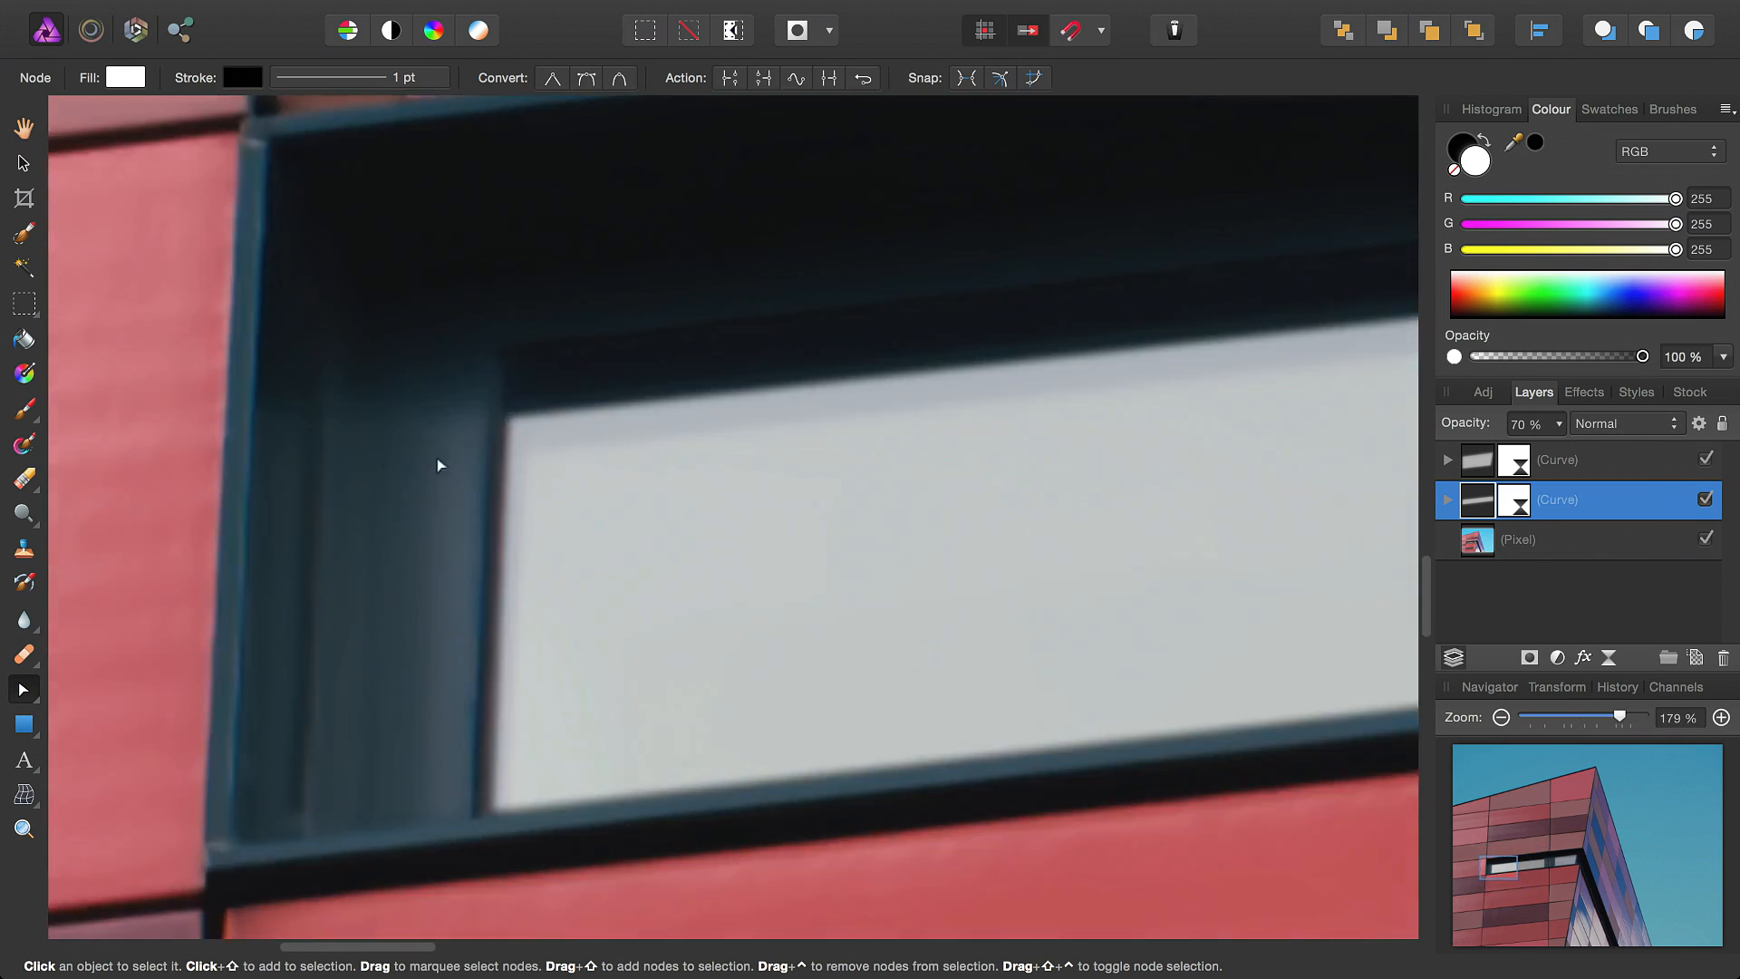
scroll(749, 437, down, 4)
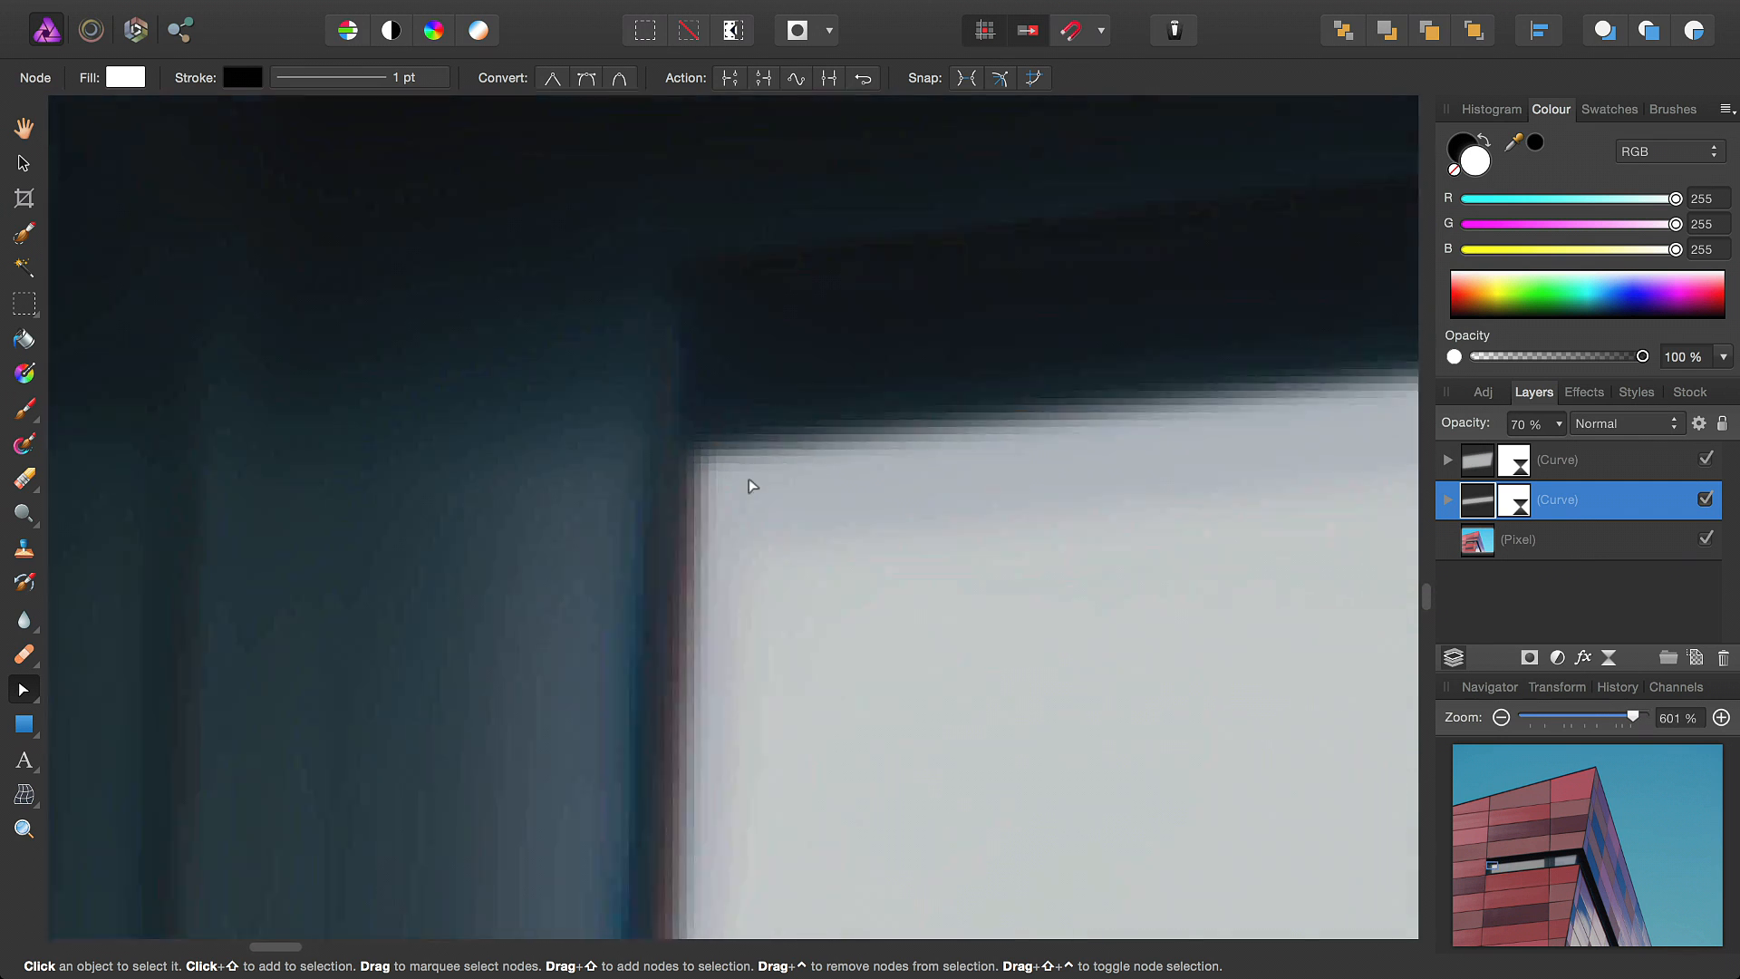
drag(713, 447, 714, 417)
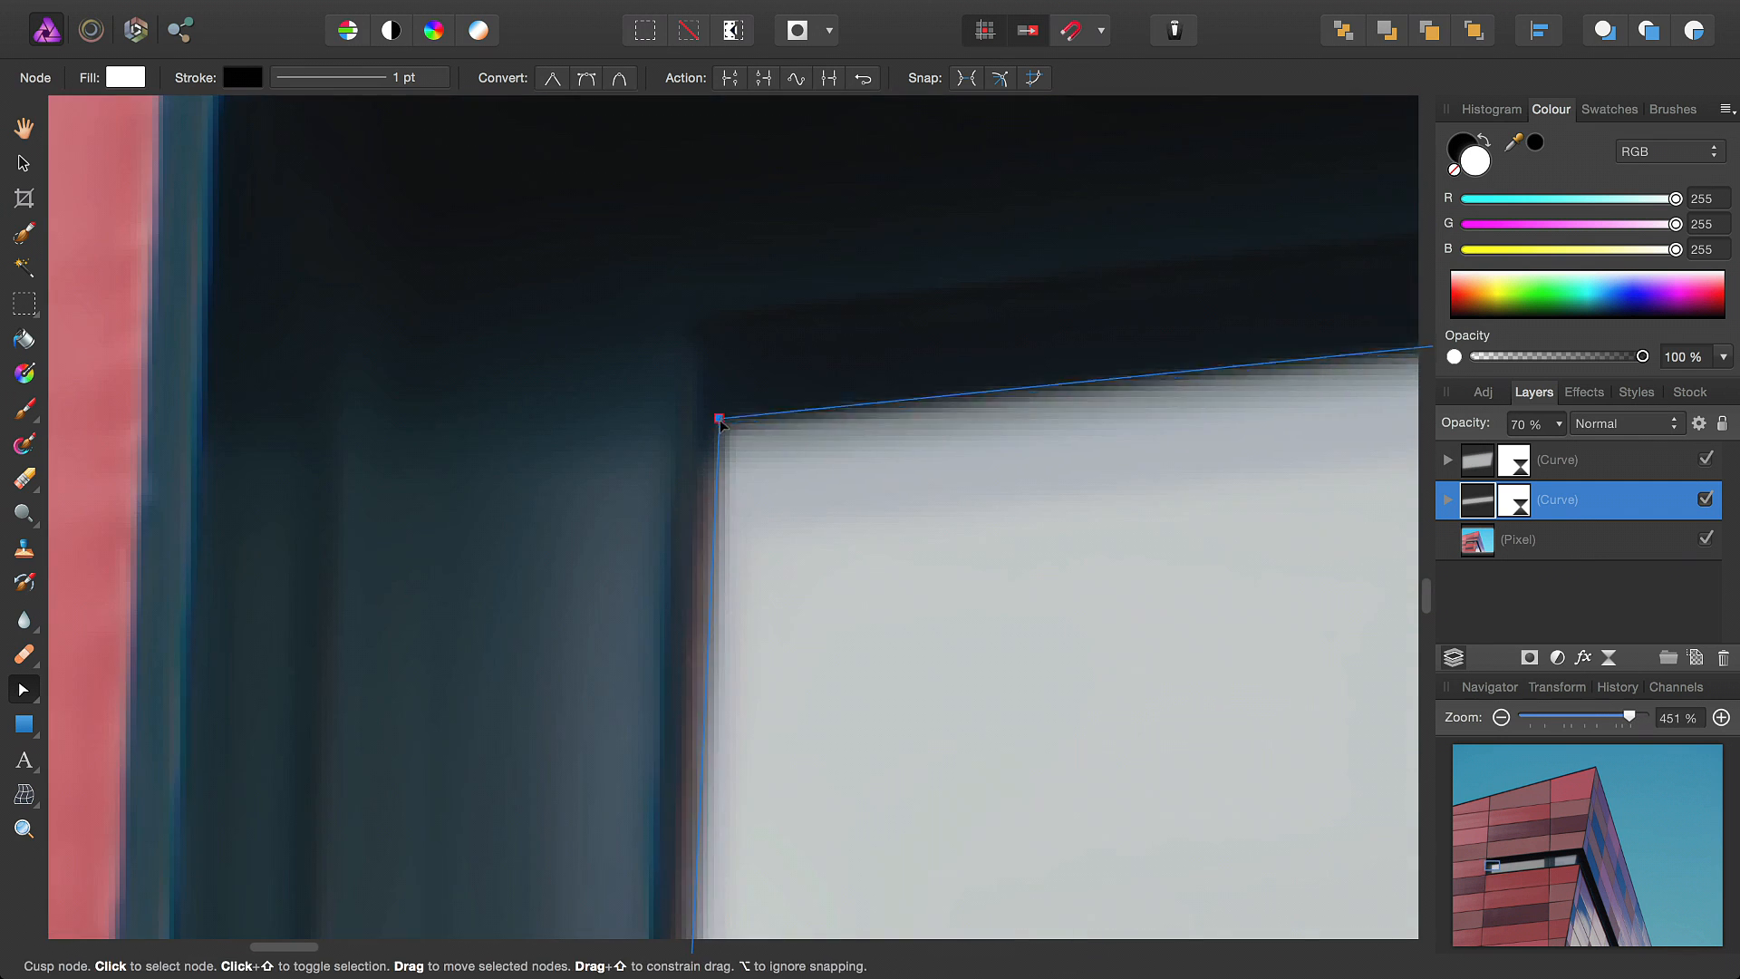
scroll(794, 593, down, 5)
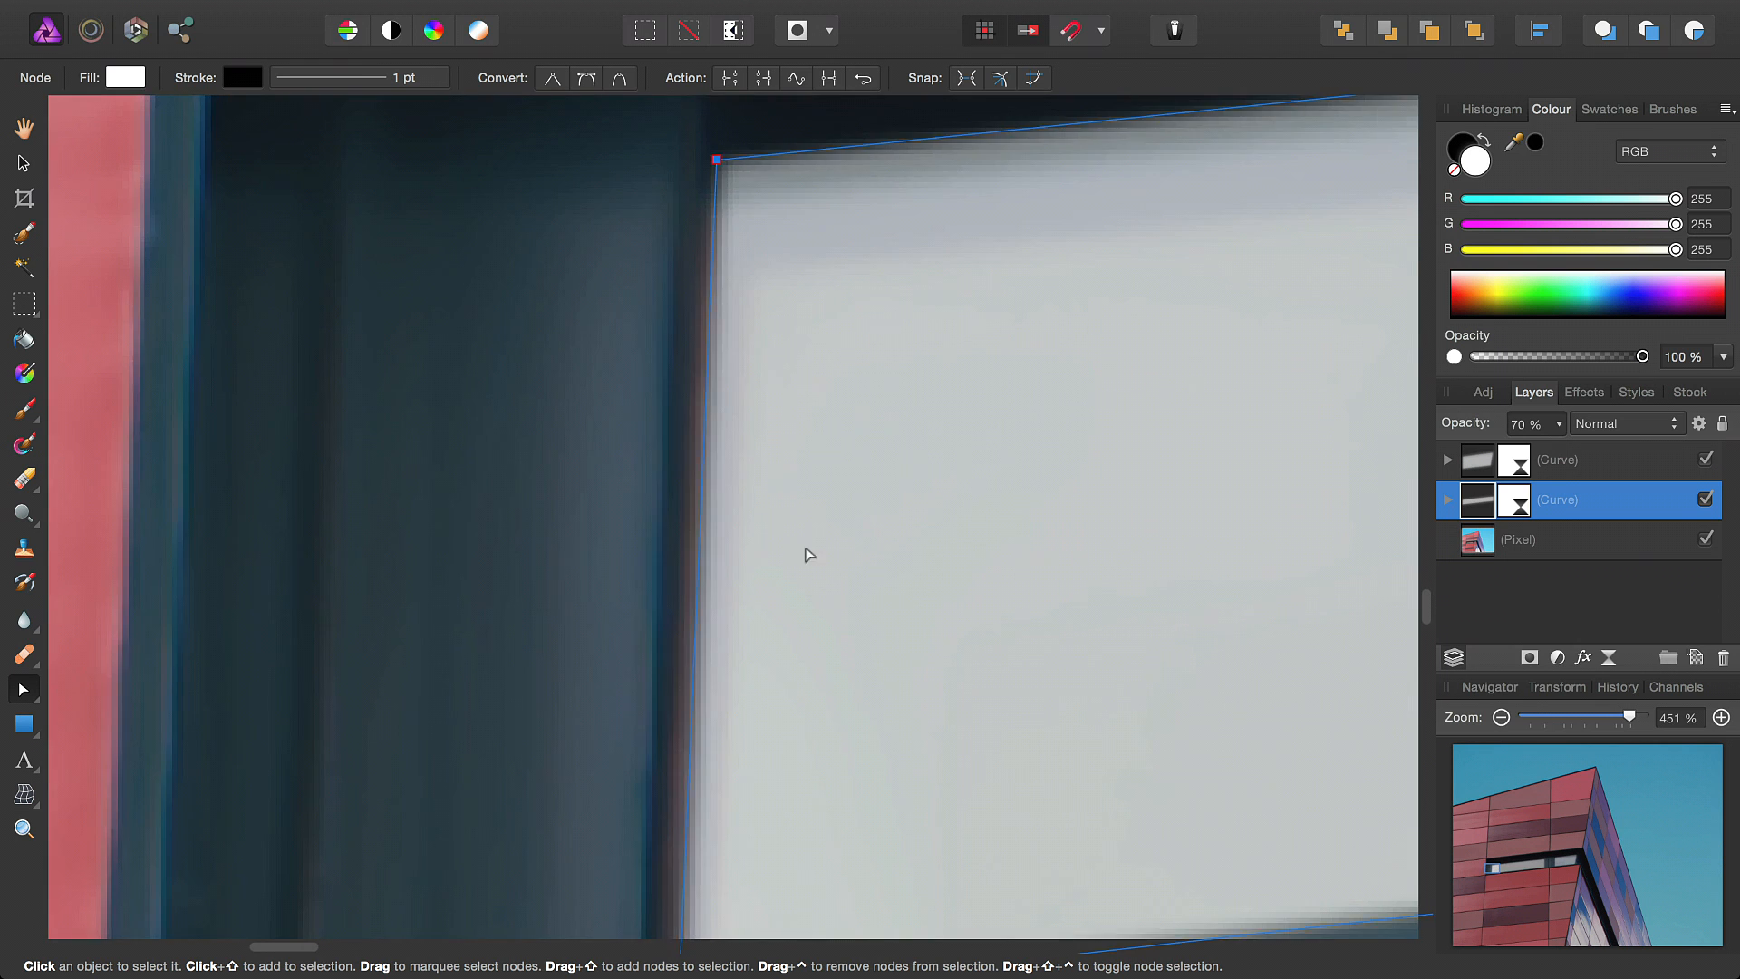
drag(536, 579, 526, 580)
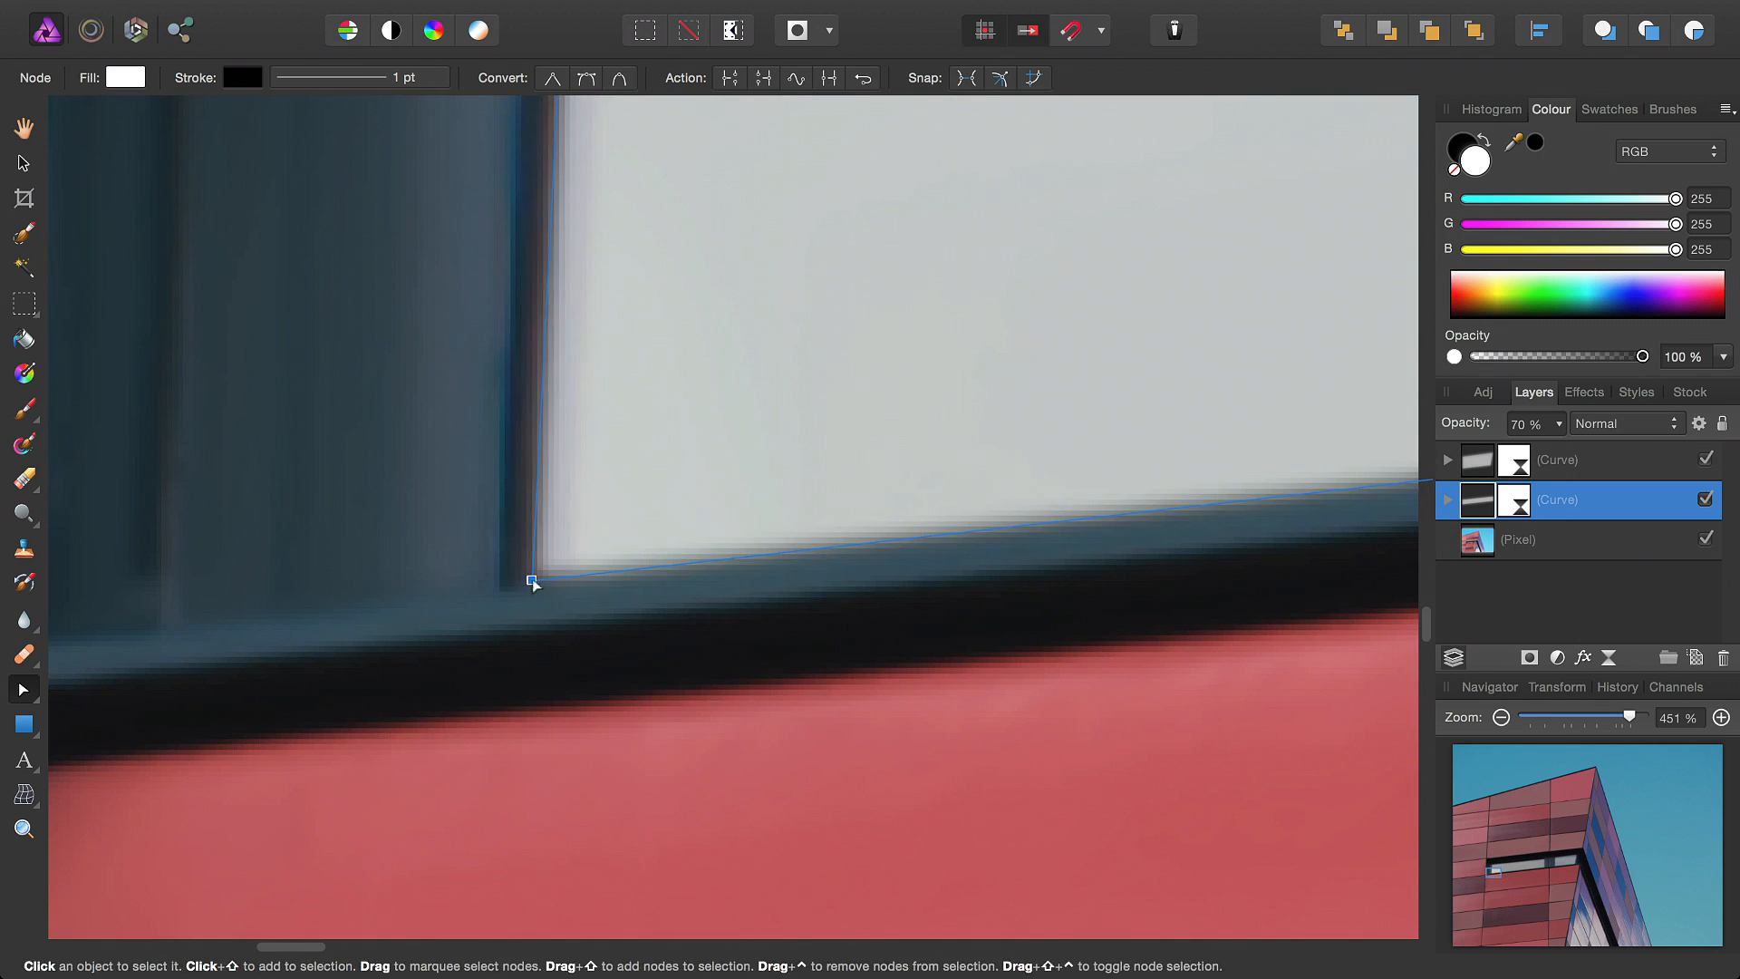
Shift the wide curve's lower-right node slightly left to fit the corner of the pane
scroll(528, 579, right, 10)
scroll(770, 627, down, 5)
scroll(535, 614, up, 1)
scroll(831, 637, right, 8)
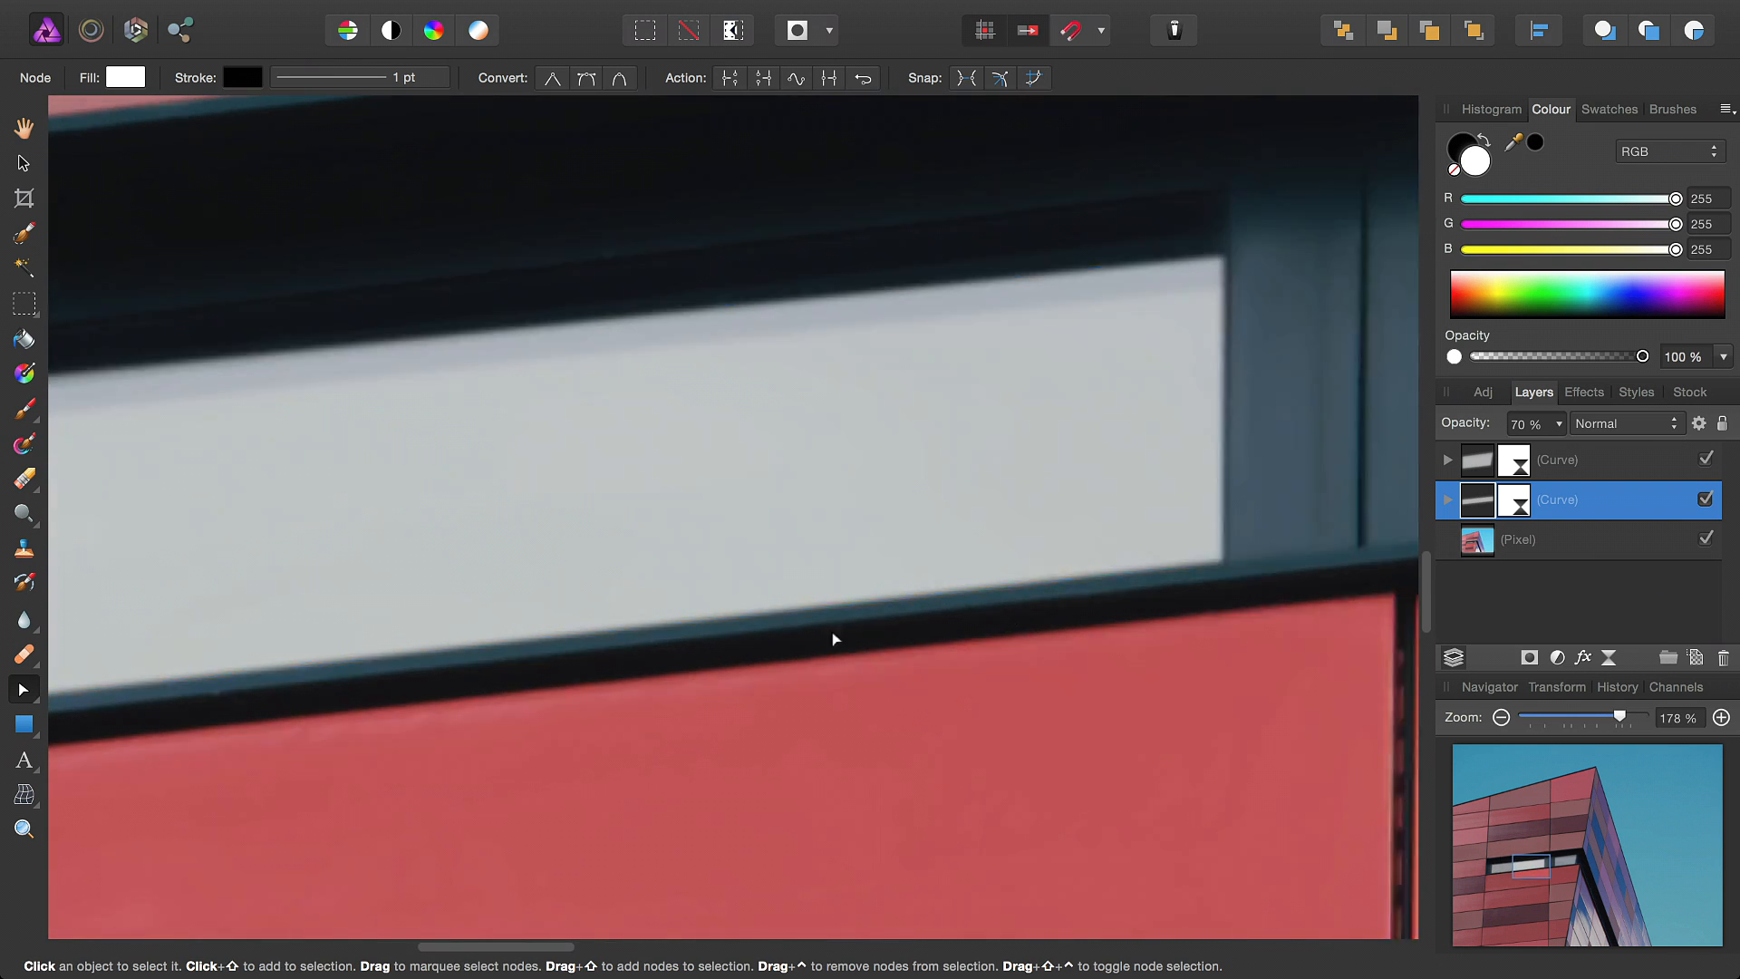
scroll(802, 616, up, 6)
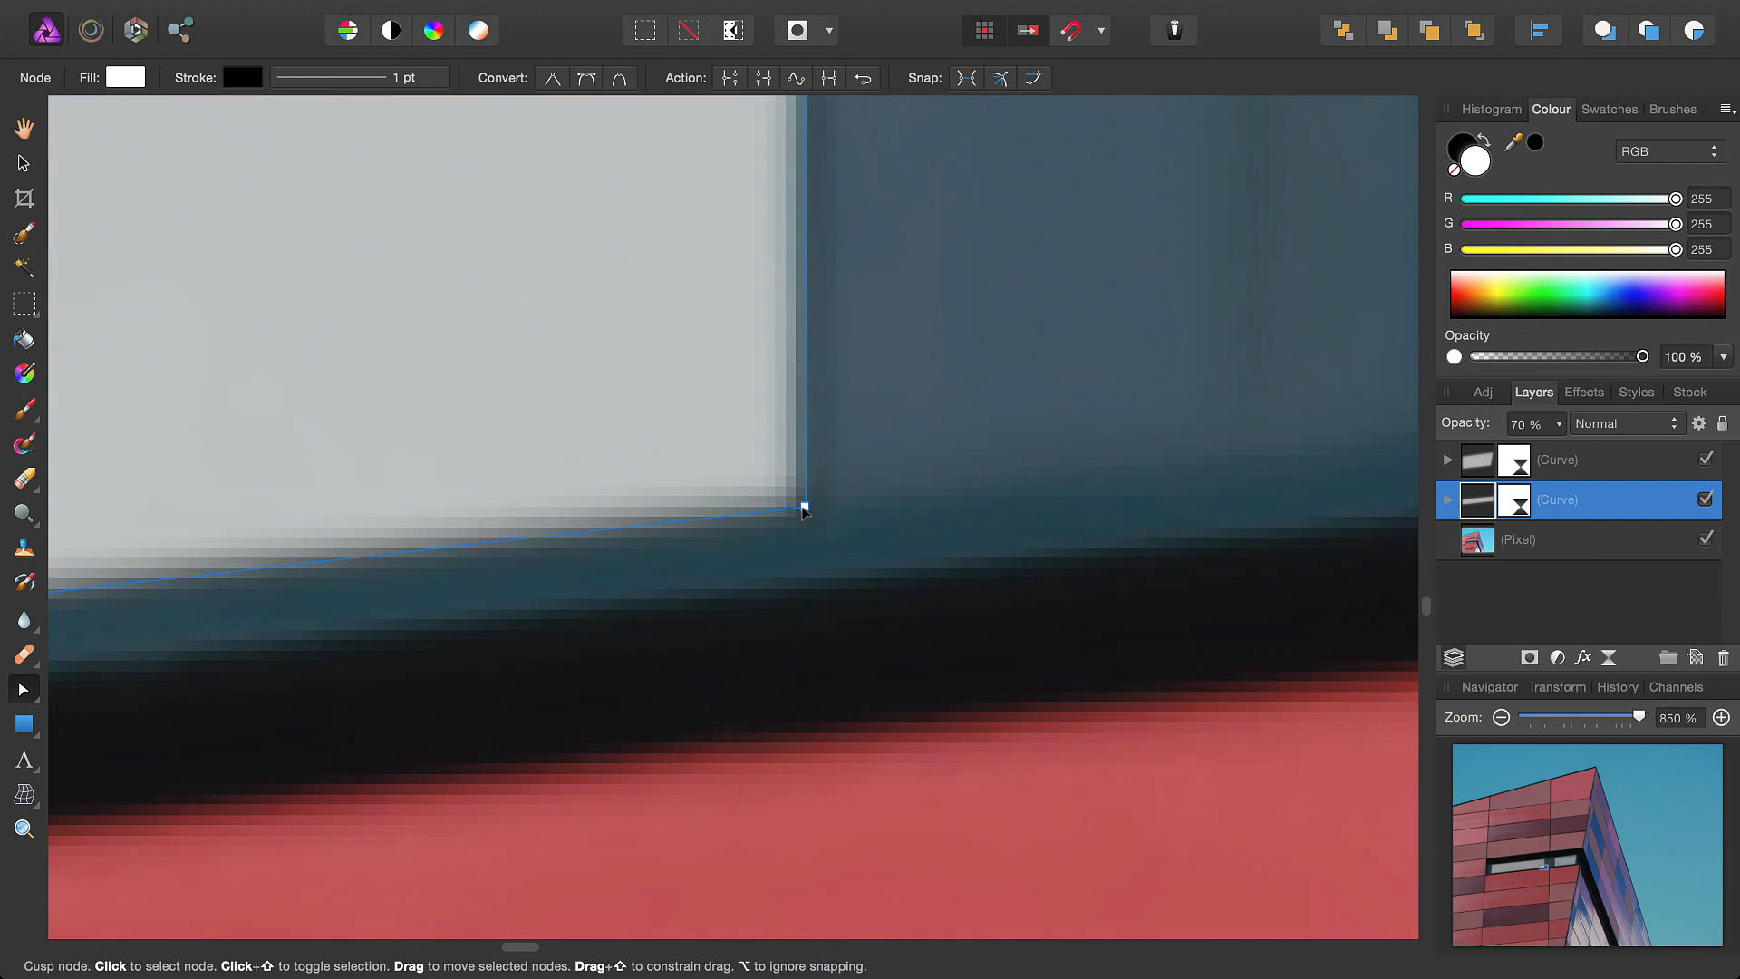
scroll(795, 508, up, 2)
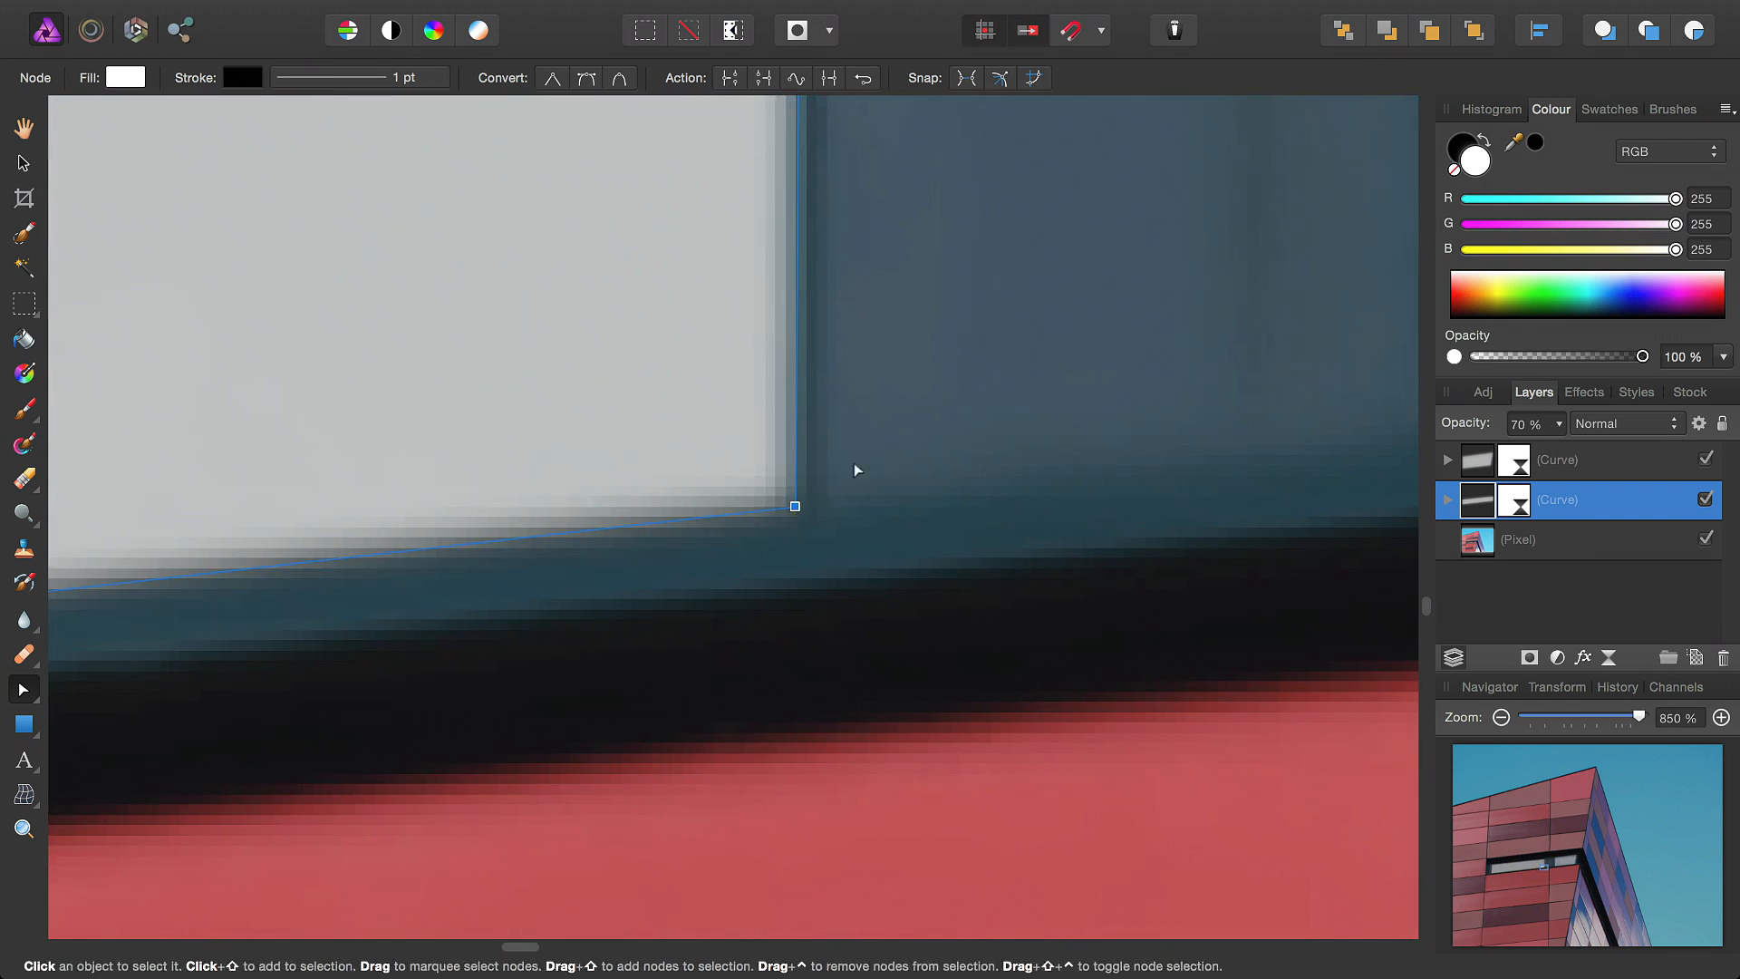
Move the wide curve's upper-right node slightly upward to fit the corner of the pane
scroll(1002, 463, down, 5)
scroll(976, 704, up, 4)
scroll(932, 373, up, 6)
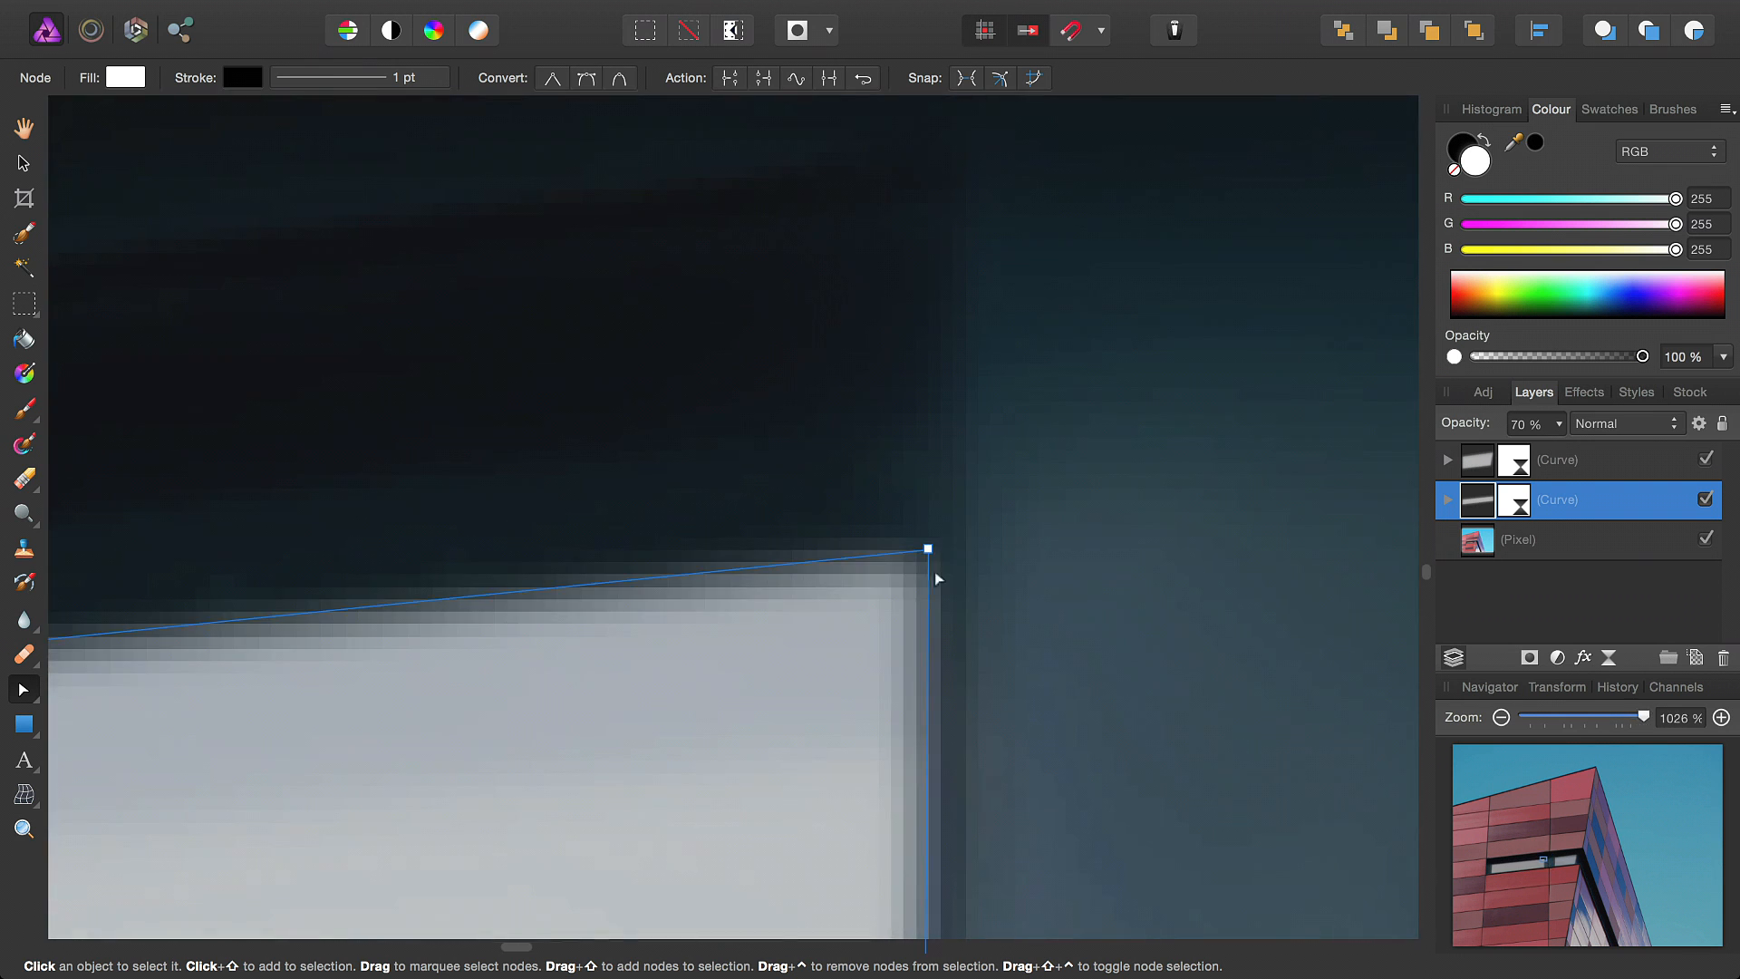
mouse_move(924, 547)
mouse_down()
mouse_move(816, 637)
mouse_move(925, 540)
mouse_up()
Select the smaller pane's curve and move its upper-left node outward, up and left, to fit the window frame corner
scroll(873, 492, down, 3)
scroll(872, 493, right, 3)
scroll(873, 492, down, 10)
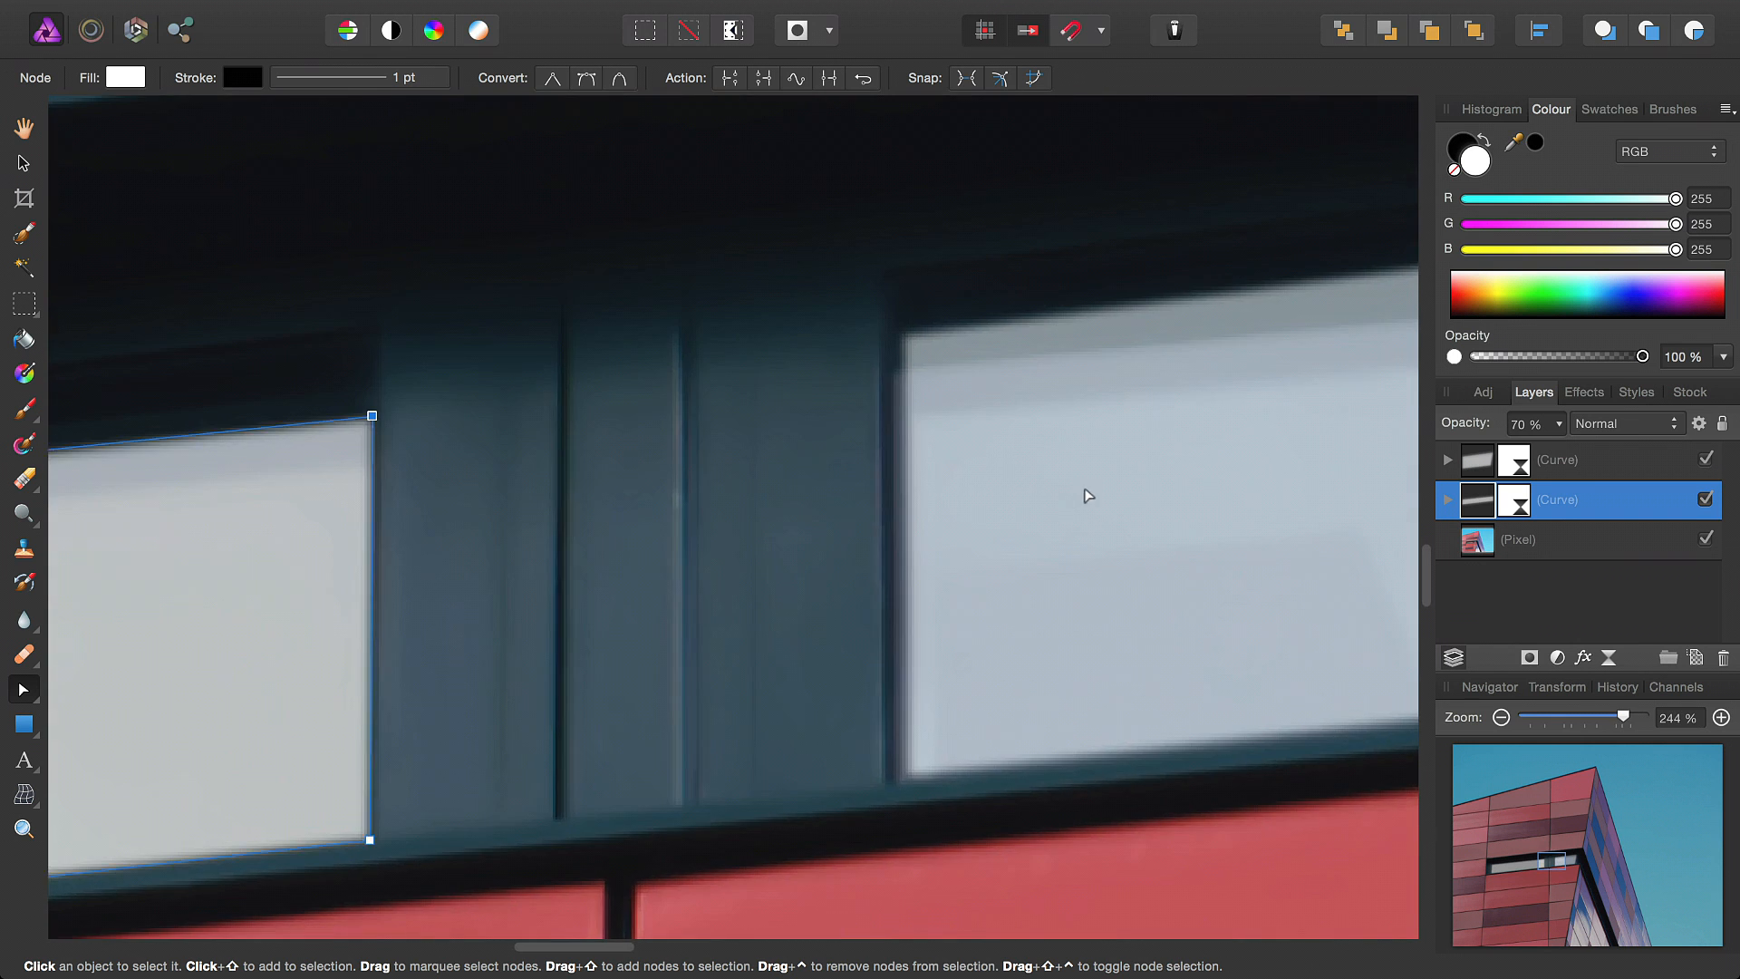
scroll(490, 516, up, 2)
scroll(447, 521, up, 3)
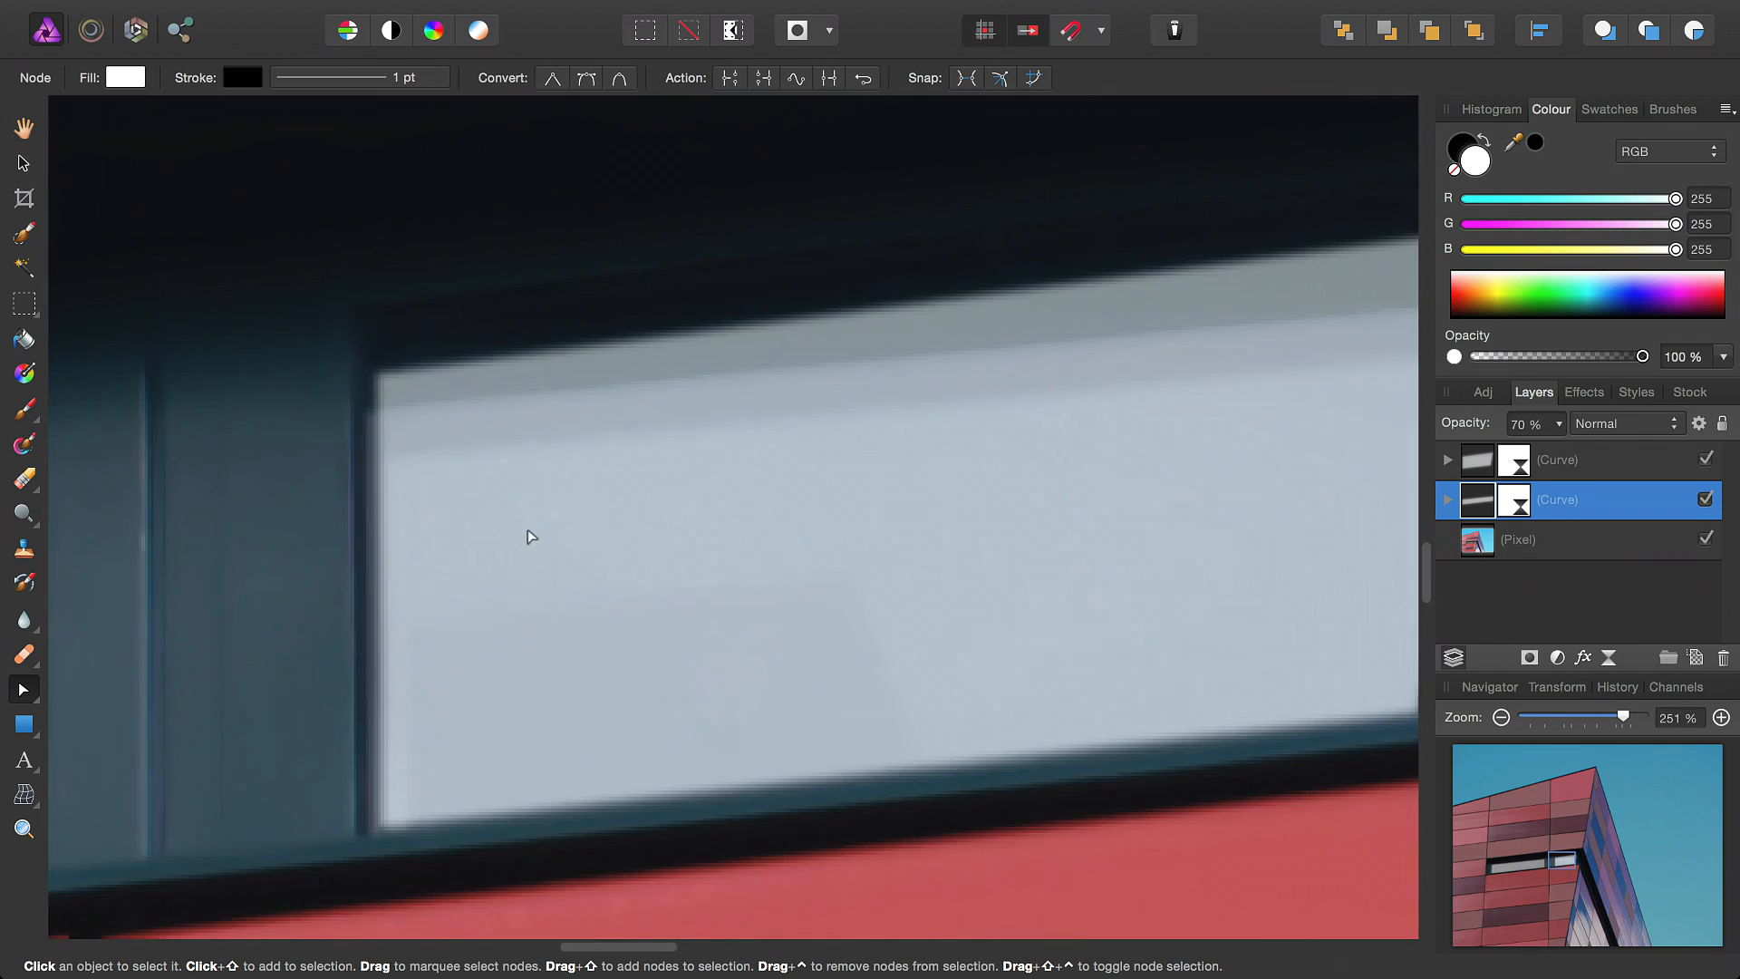
click(1487, 470)
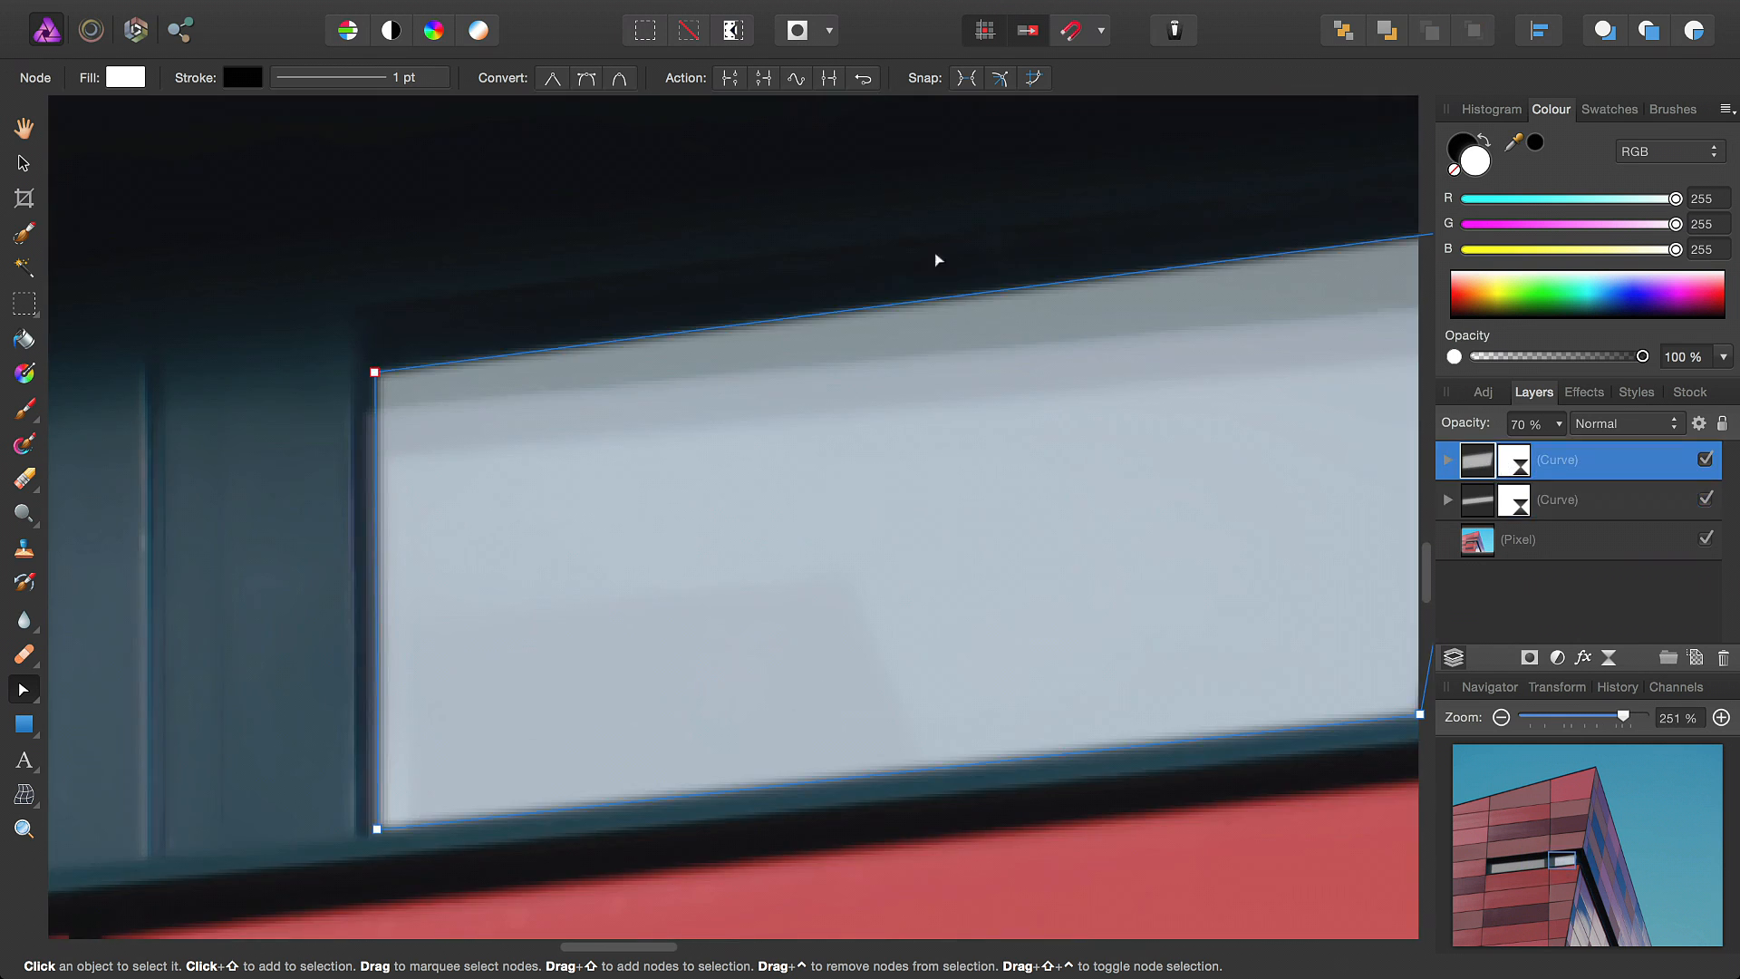
scroll(556, 416, up, 8)
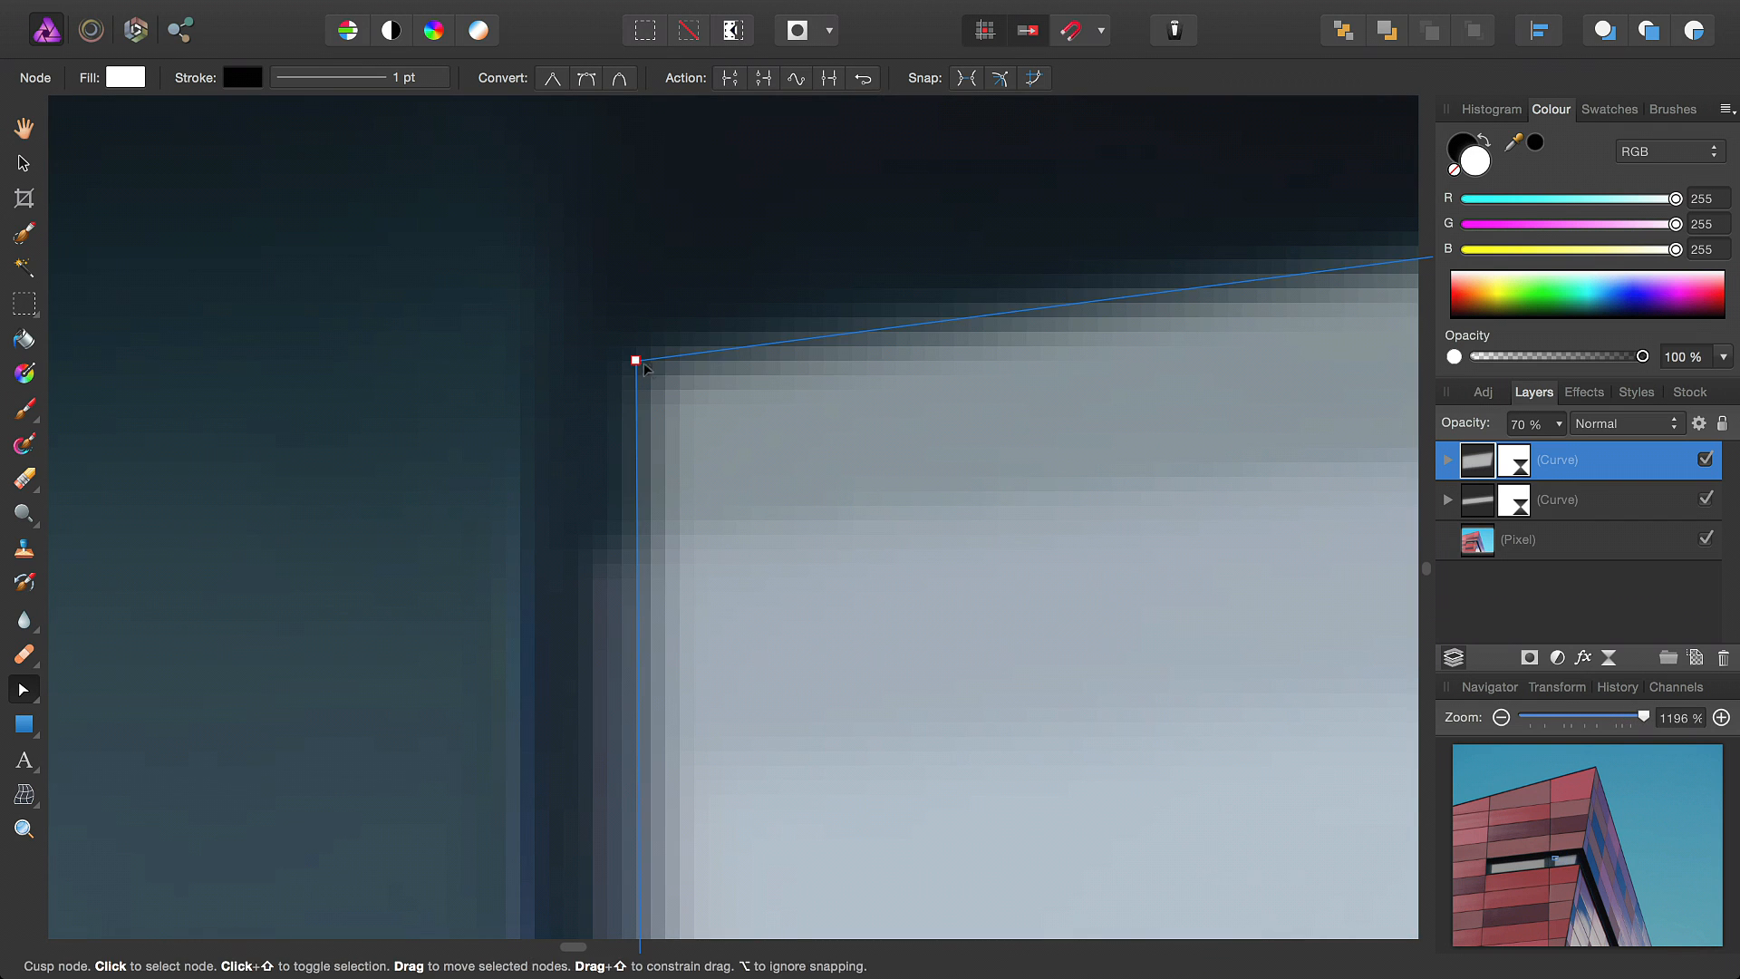
mouse_move(635, 362)
mouse_down()
mouse_move(861, 719)
mouse_move(617, 640)
mouse_move(606, 532)
mouse_move(590, 547)
mouse_move(612, 542)
mouse_move(649, 389)
mouse_move(602, 342)
mouse_move(709, 498)
mouse_move(590, 568)
mouse_move(608, 347)
mouse_up()
scroll(769, 571, down, 10)
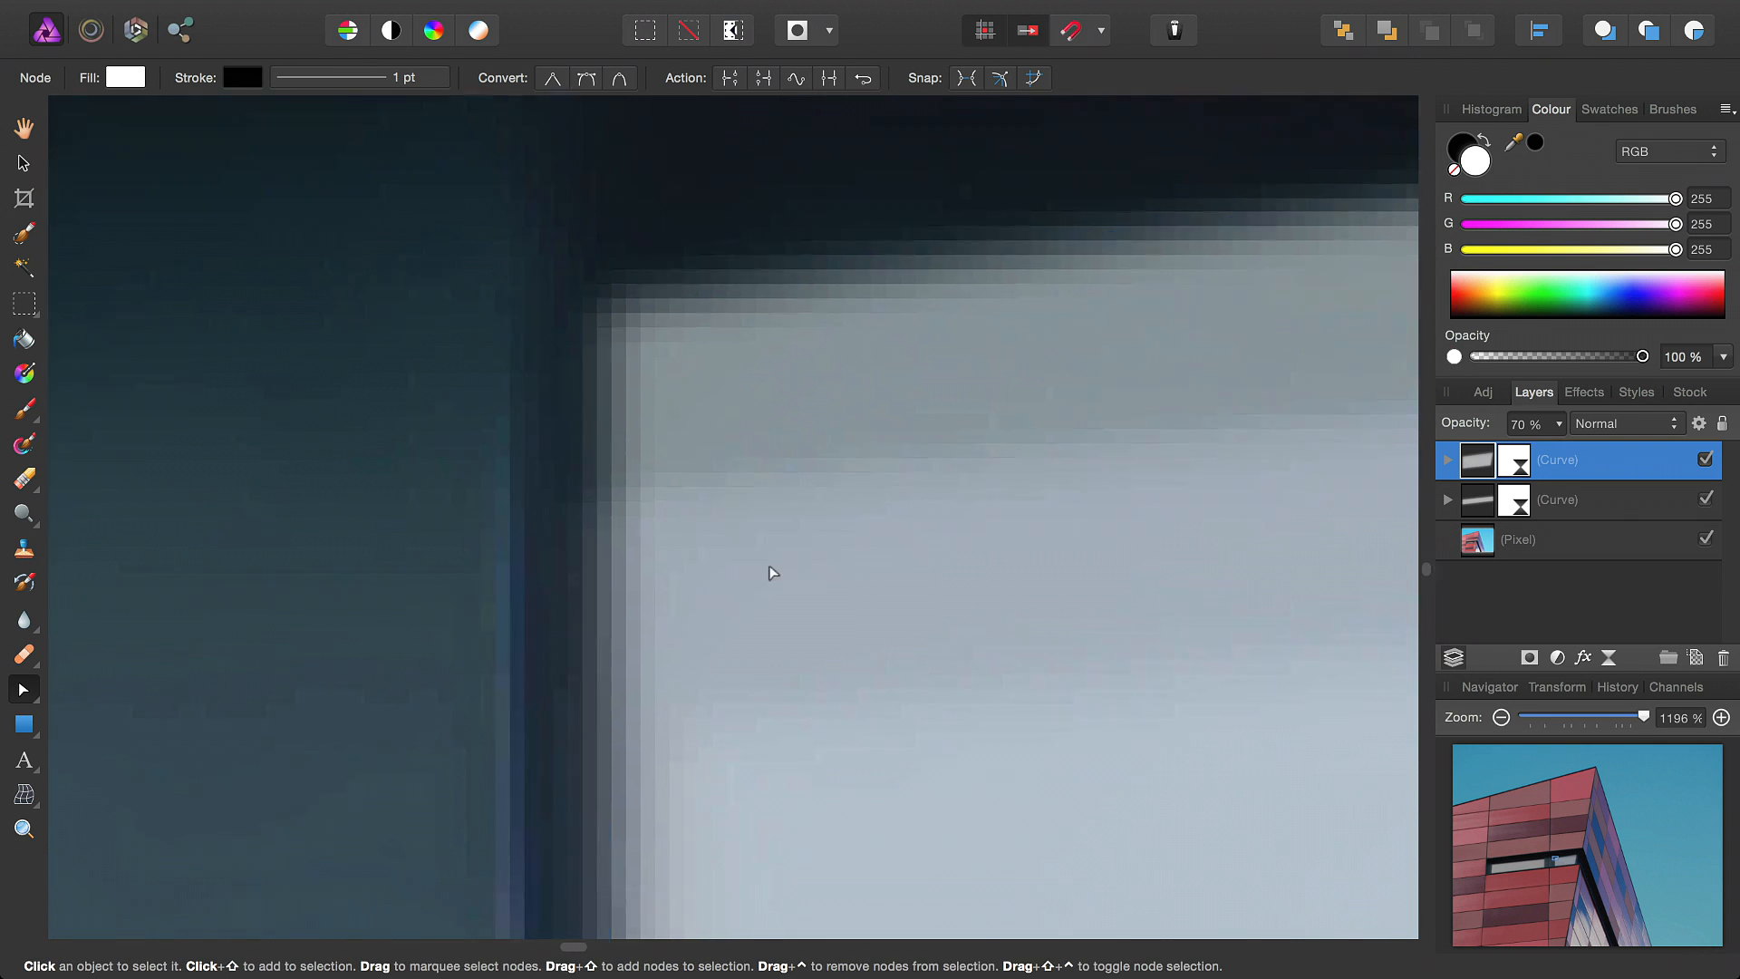
Move the smaller pane curve's lower-left node slightly left to fit the corner of the pane
scroll(771, 569, up, 10)
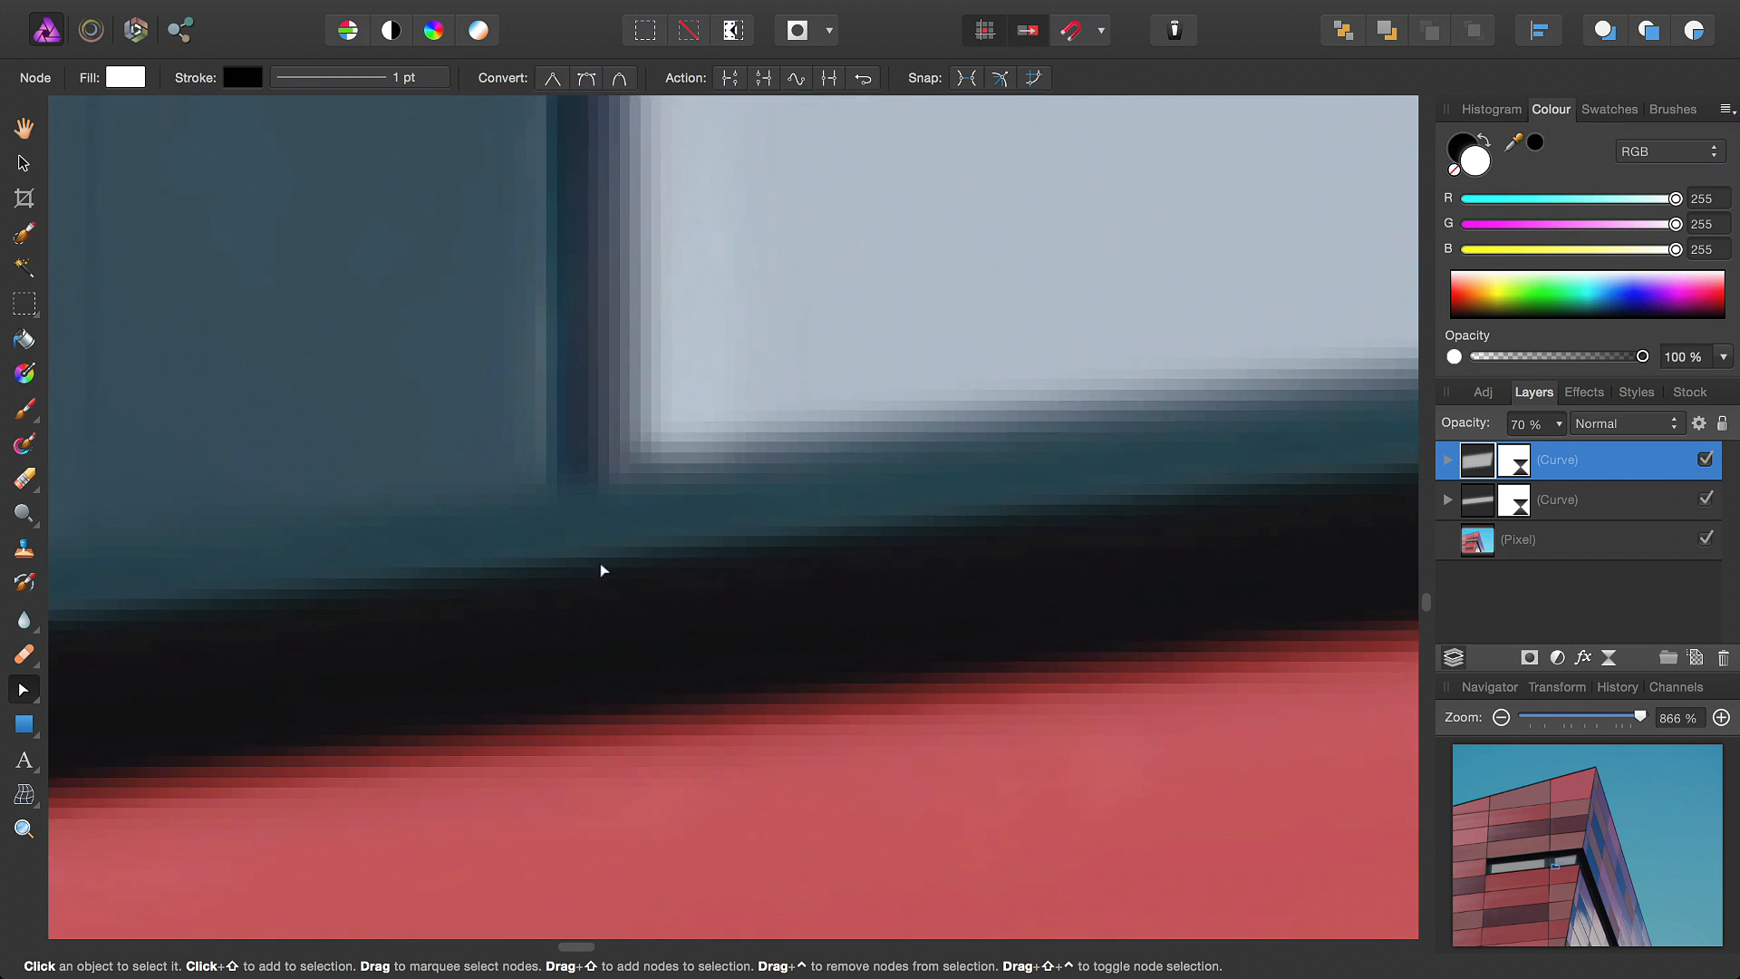
mouse_move(772, 517)
mouse_down()
mouse_move(797, 427)
mouse_move(753, 470)
mouse_move(756, 516)
mouse_up()
scroll(995, 514, down, 10)
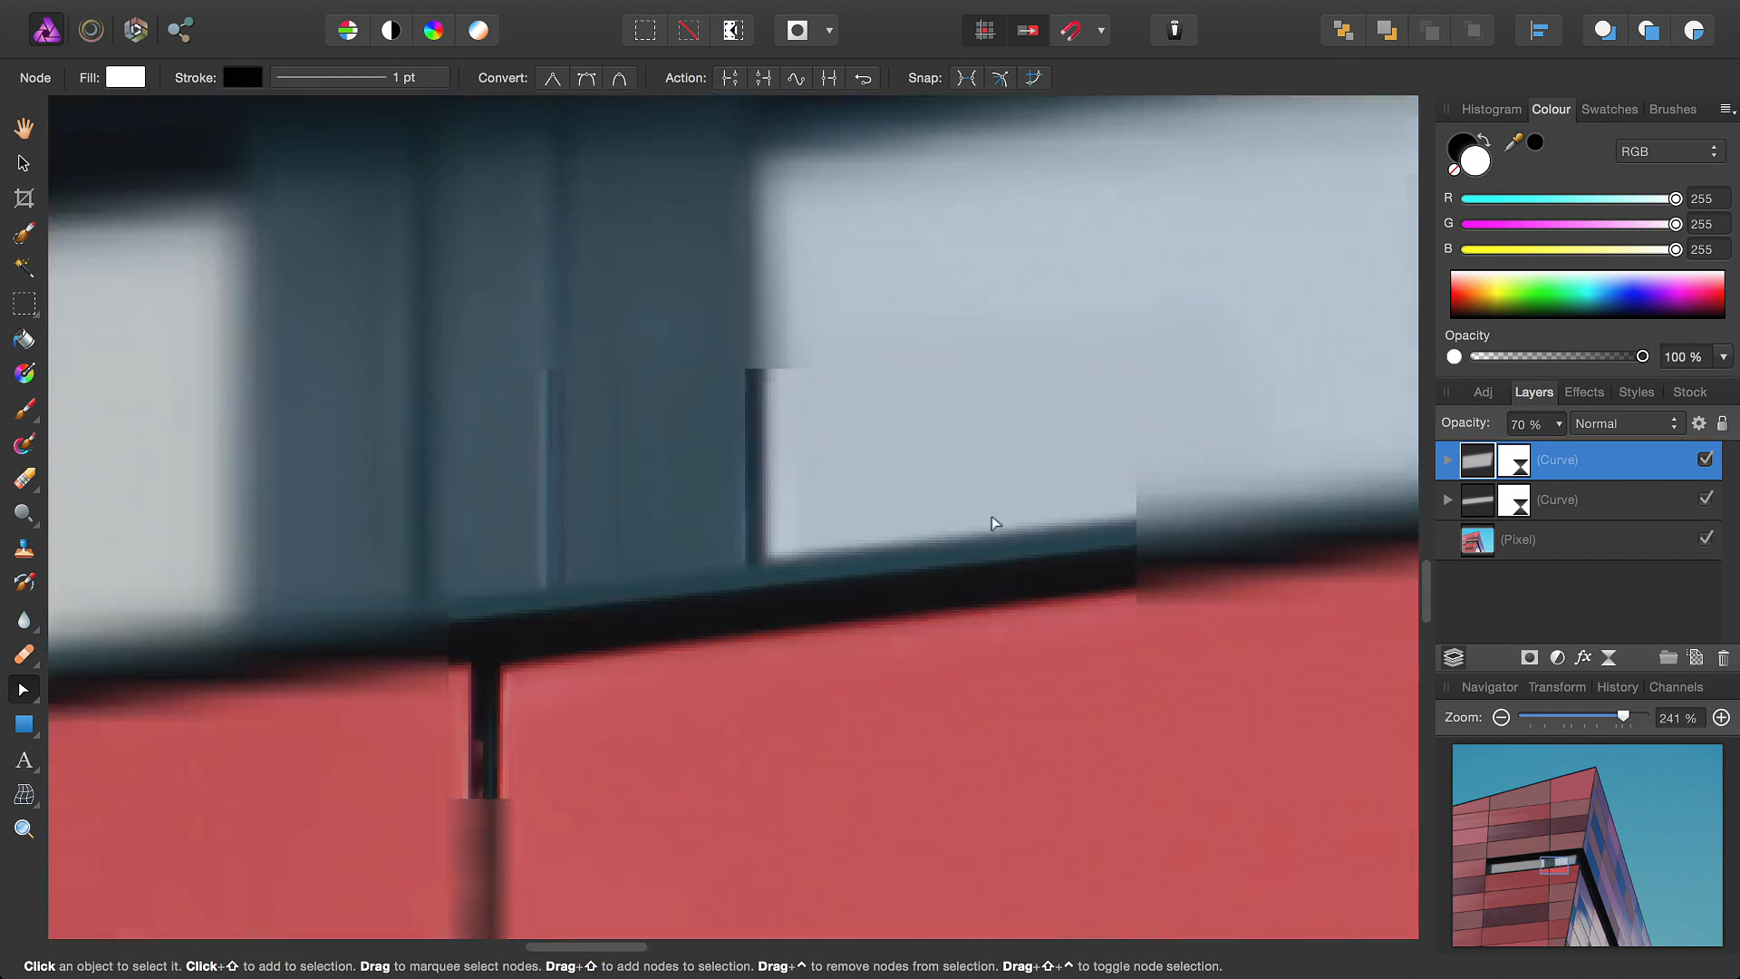
Move the smaller pane curve's lower-right node outward, down and right, to fit the window frame corner
scroll(1051, 553, right, 8)
scroll(1014, 594, up, 10)
scroll(906, 520, right, 4)
scroll(906, 520, up, 3)
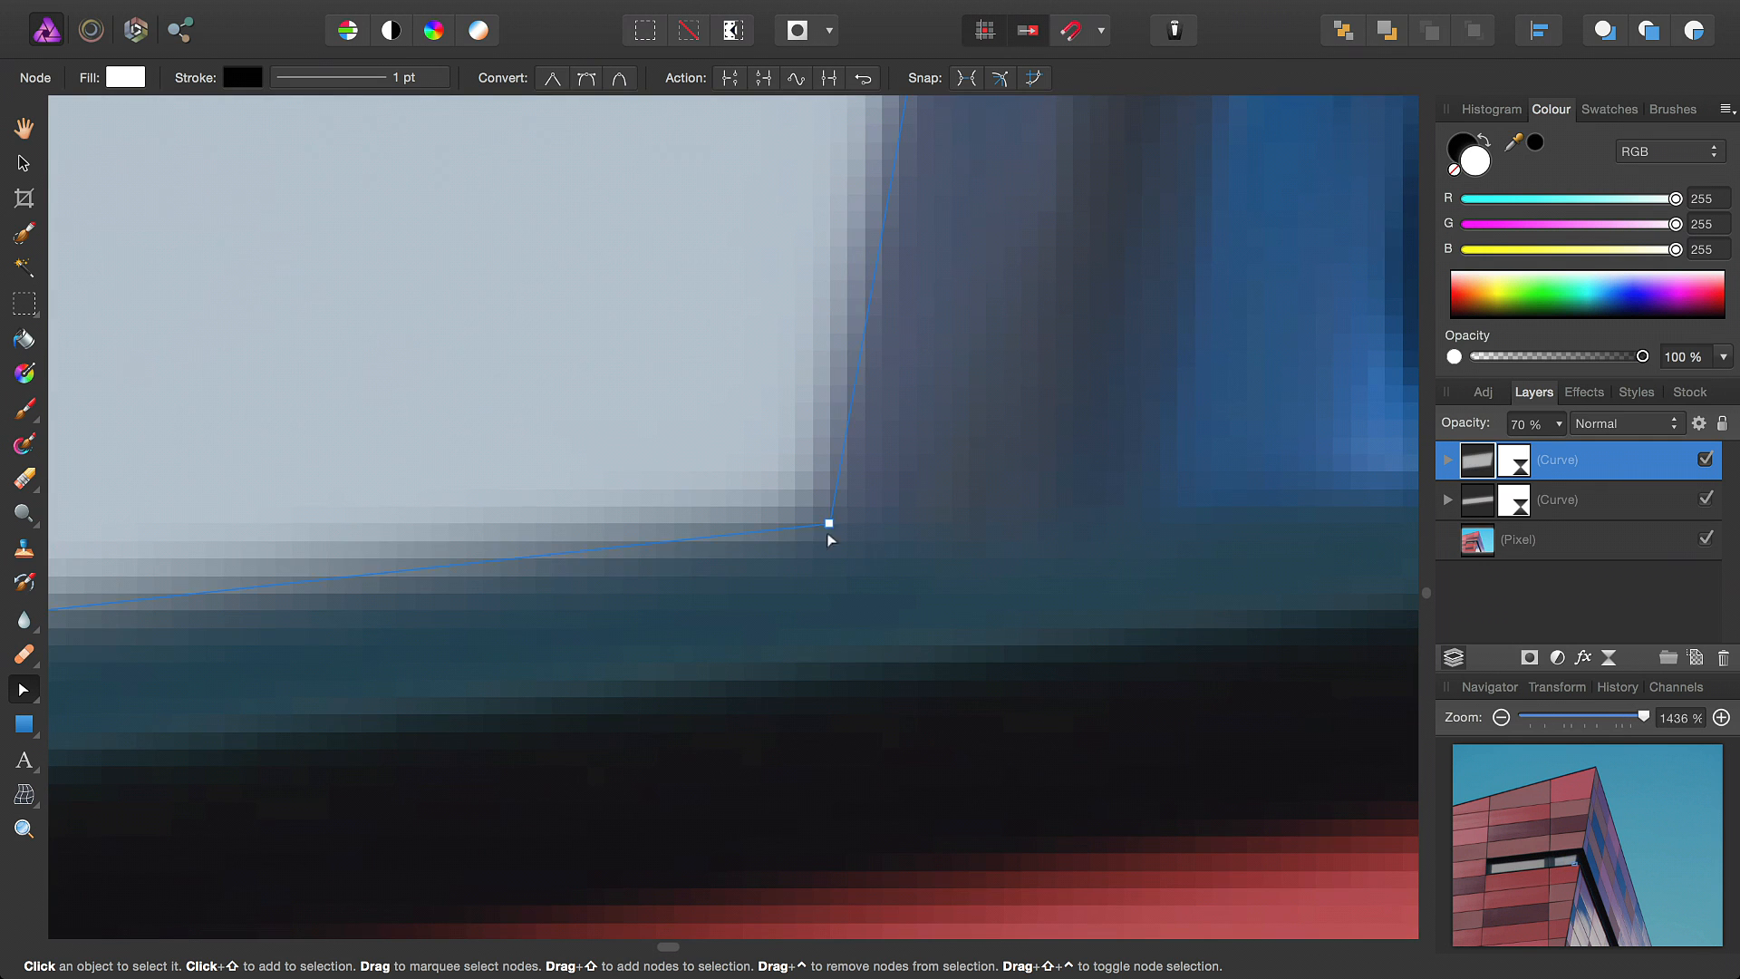
scroll(823, 516, right, 4)
scroll(822, 517, down, 2)
drag(776, 490, 826, 523)
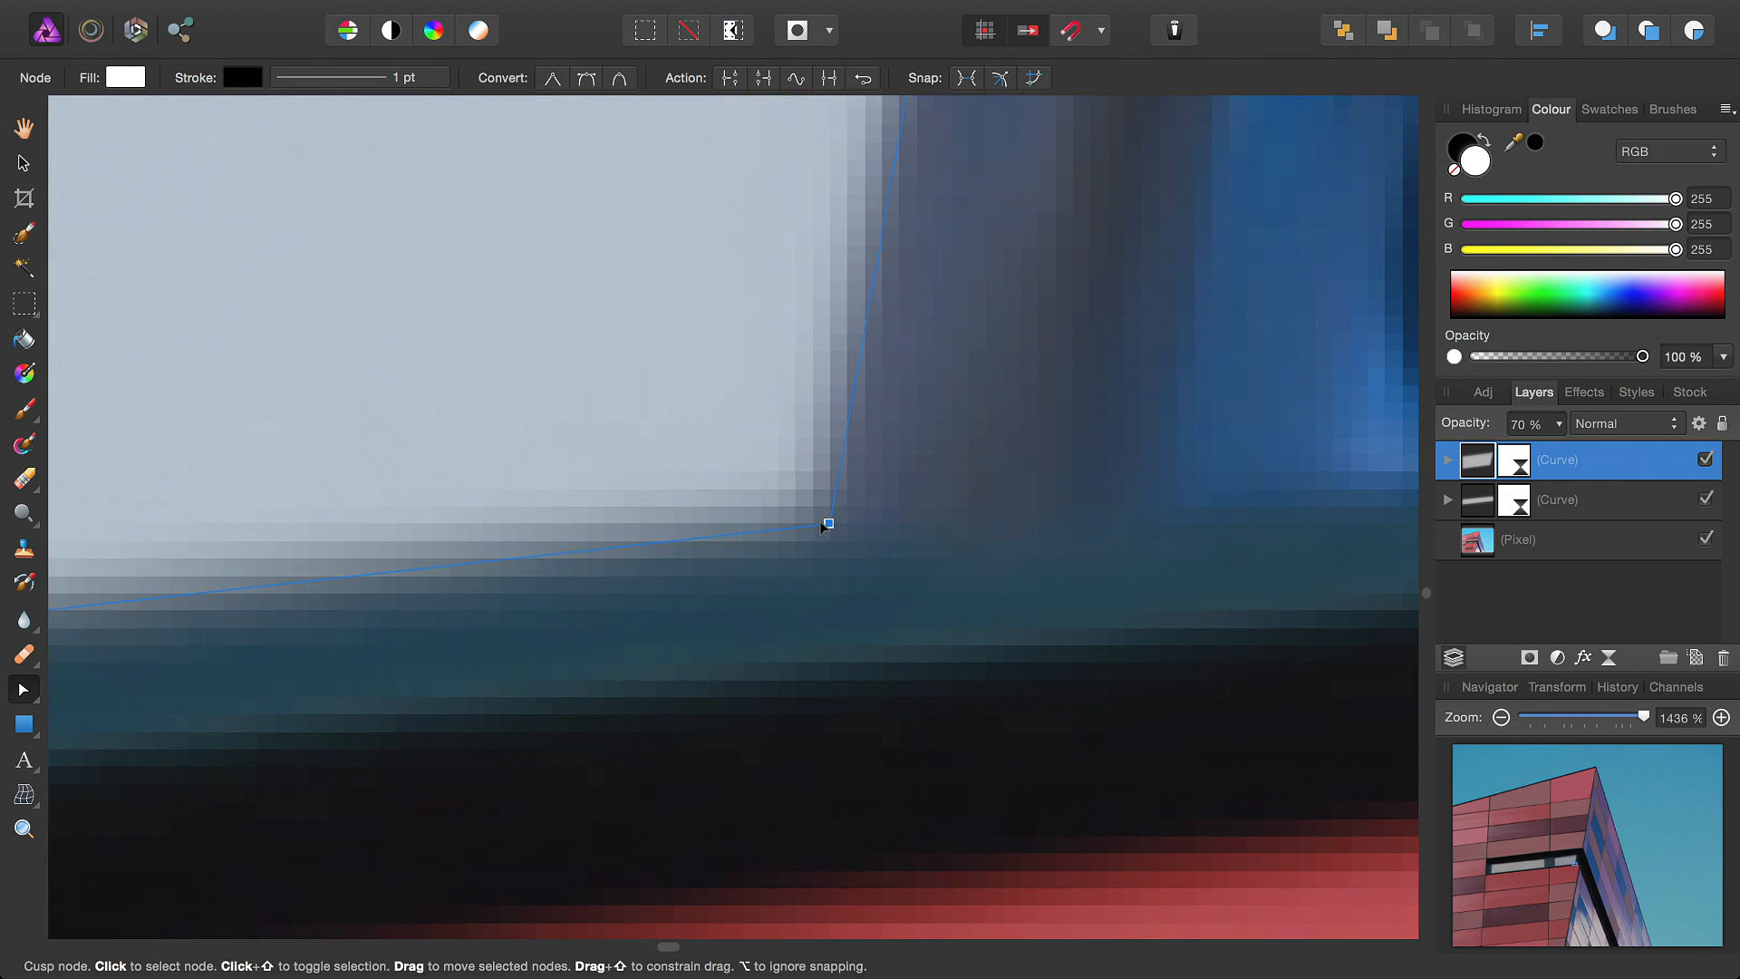
scroll(1074, 459, down, 5)
Move the smaller pane curve's upper-right node to fit the corner of the window frame
drag(1074, 458, 847, 880)
scroll(873, 730, up, 6)
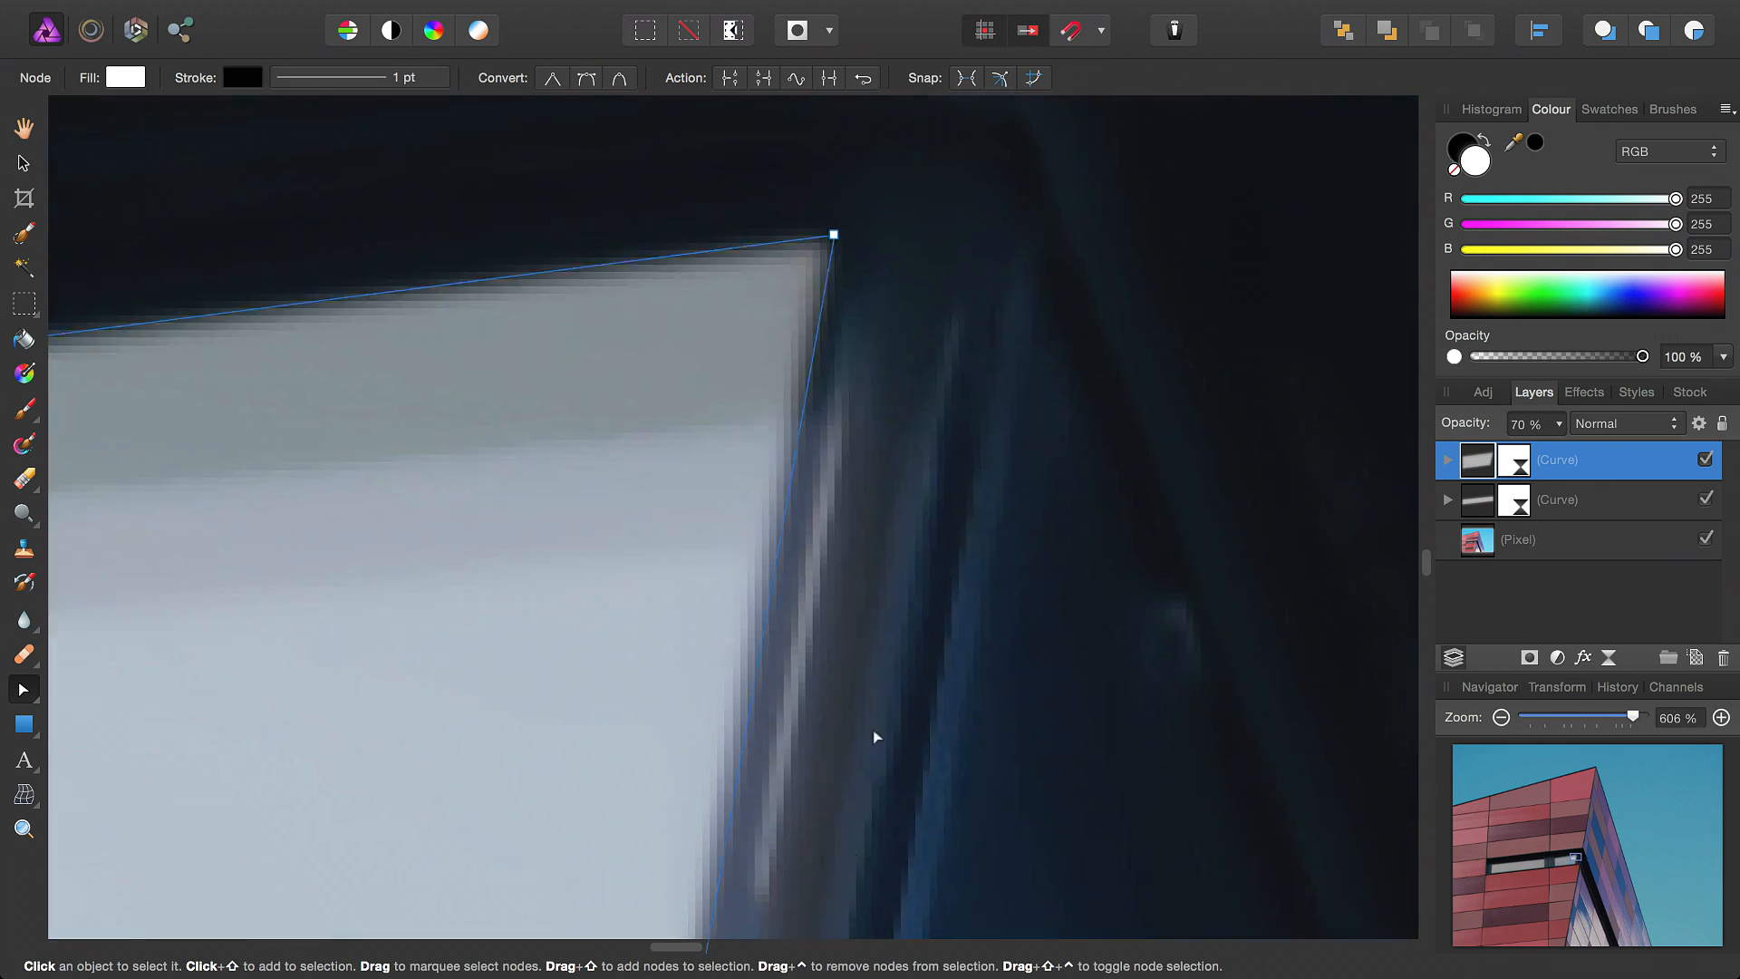
drag(789, 441, 618, 518)
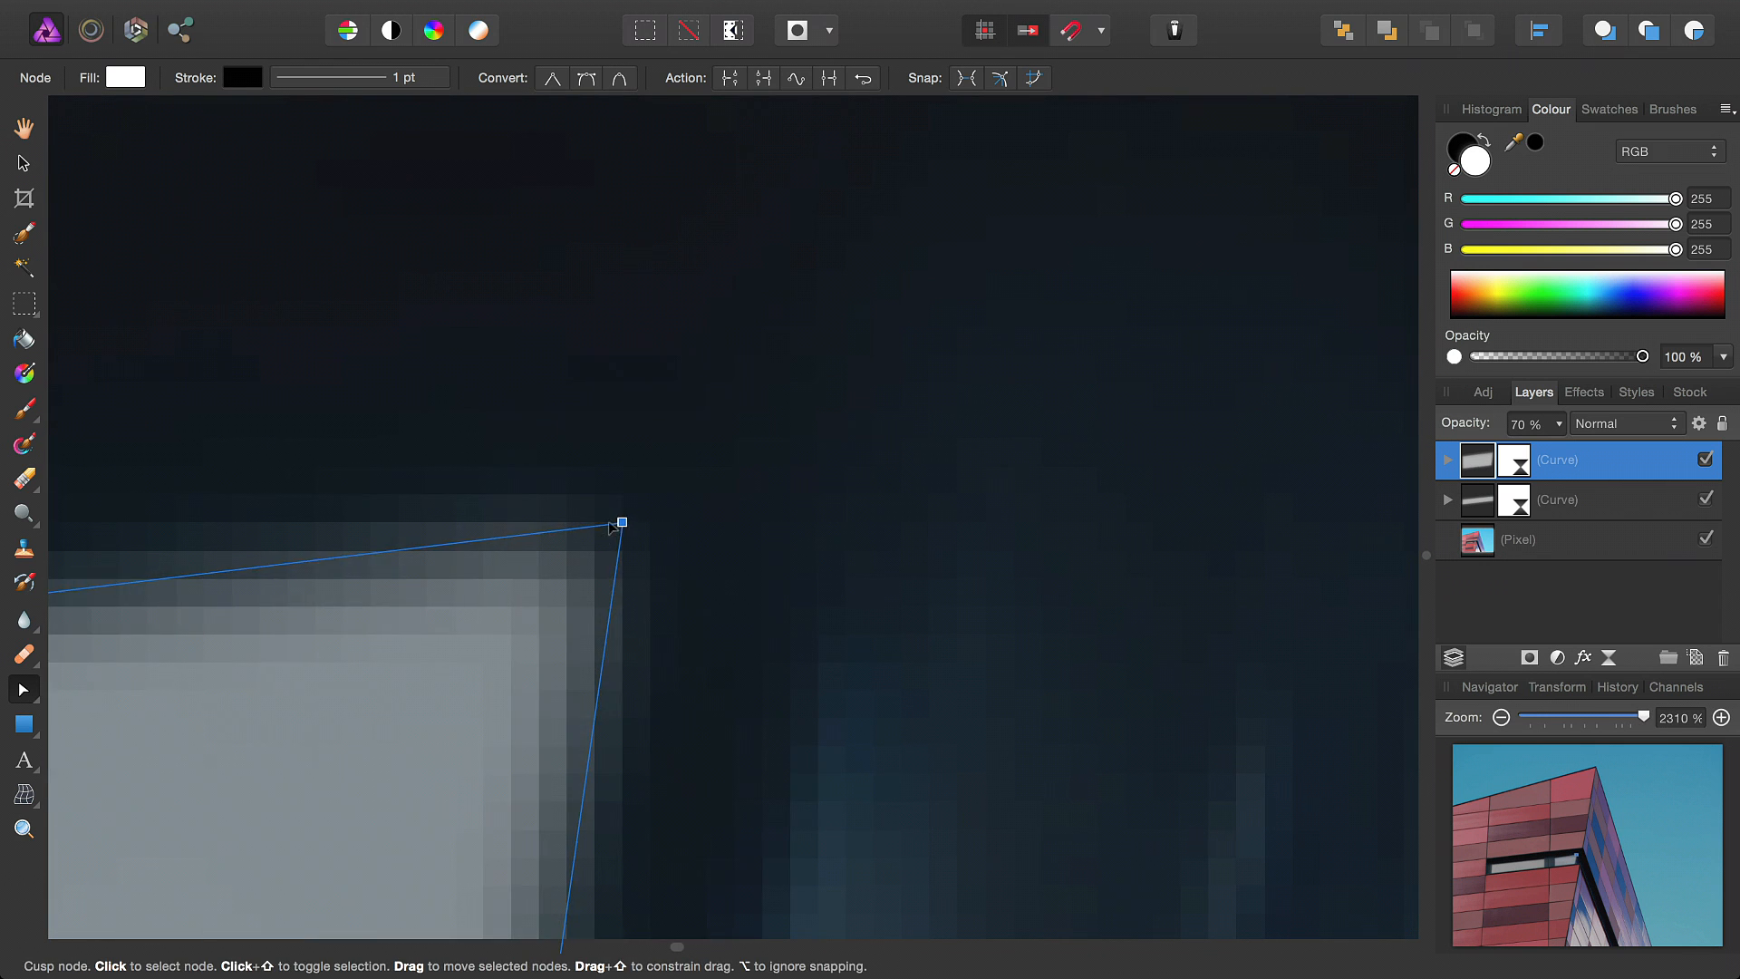
scroll(773, 479, down, 8)
scroll(672, 644, down, 2)
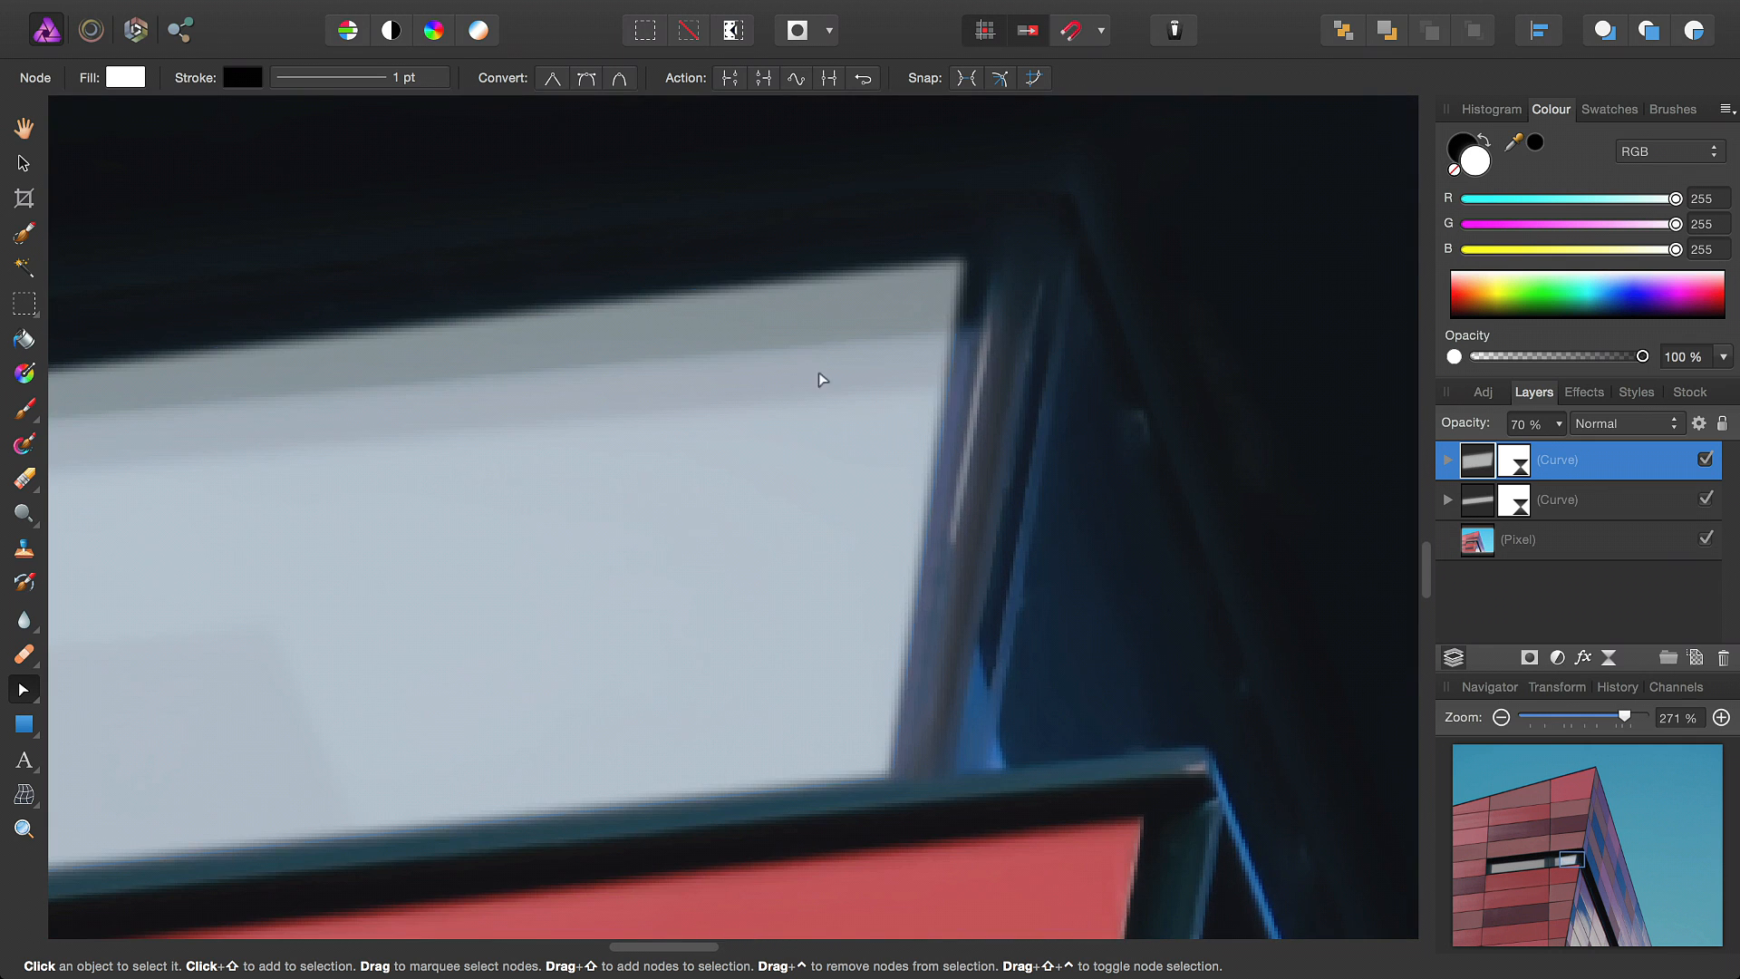
scroll(799, 491, down, 2)
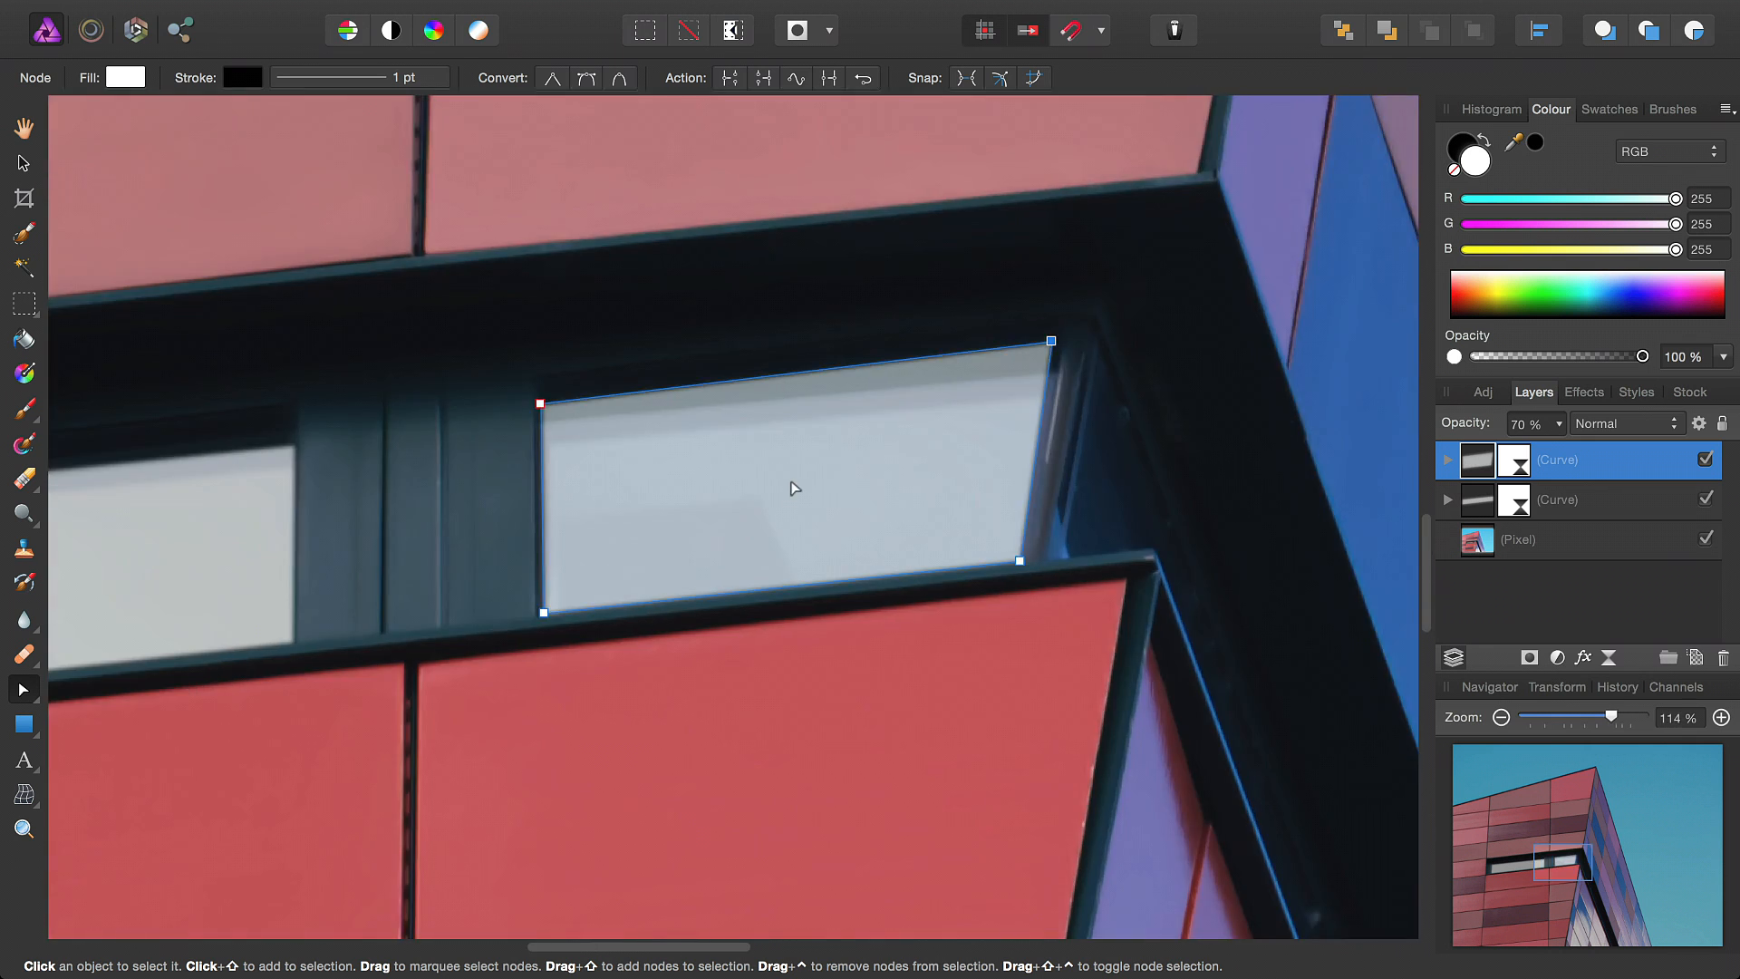
scroll(905, 523, down, 6)
key(h)
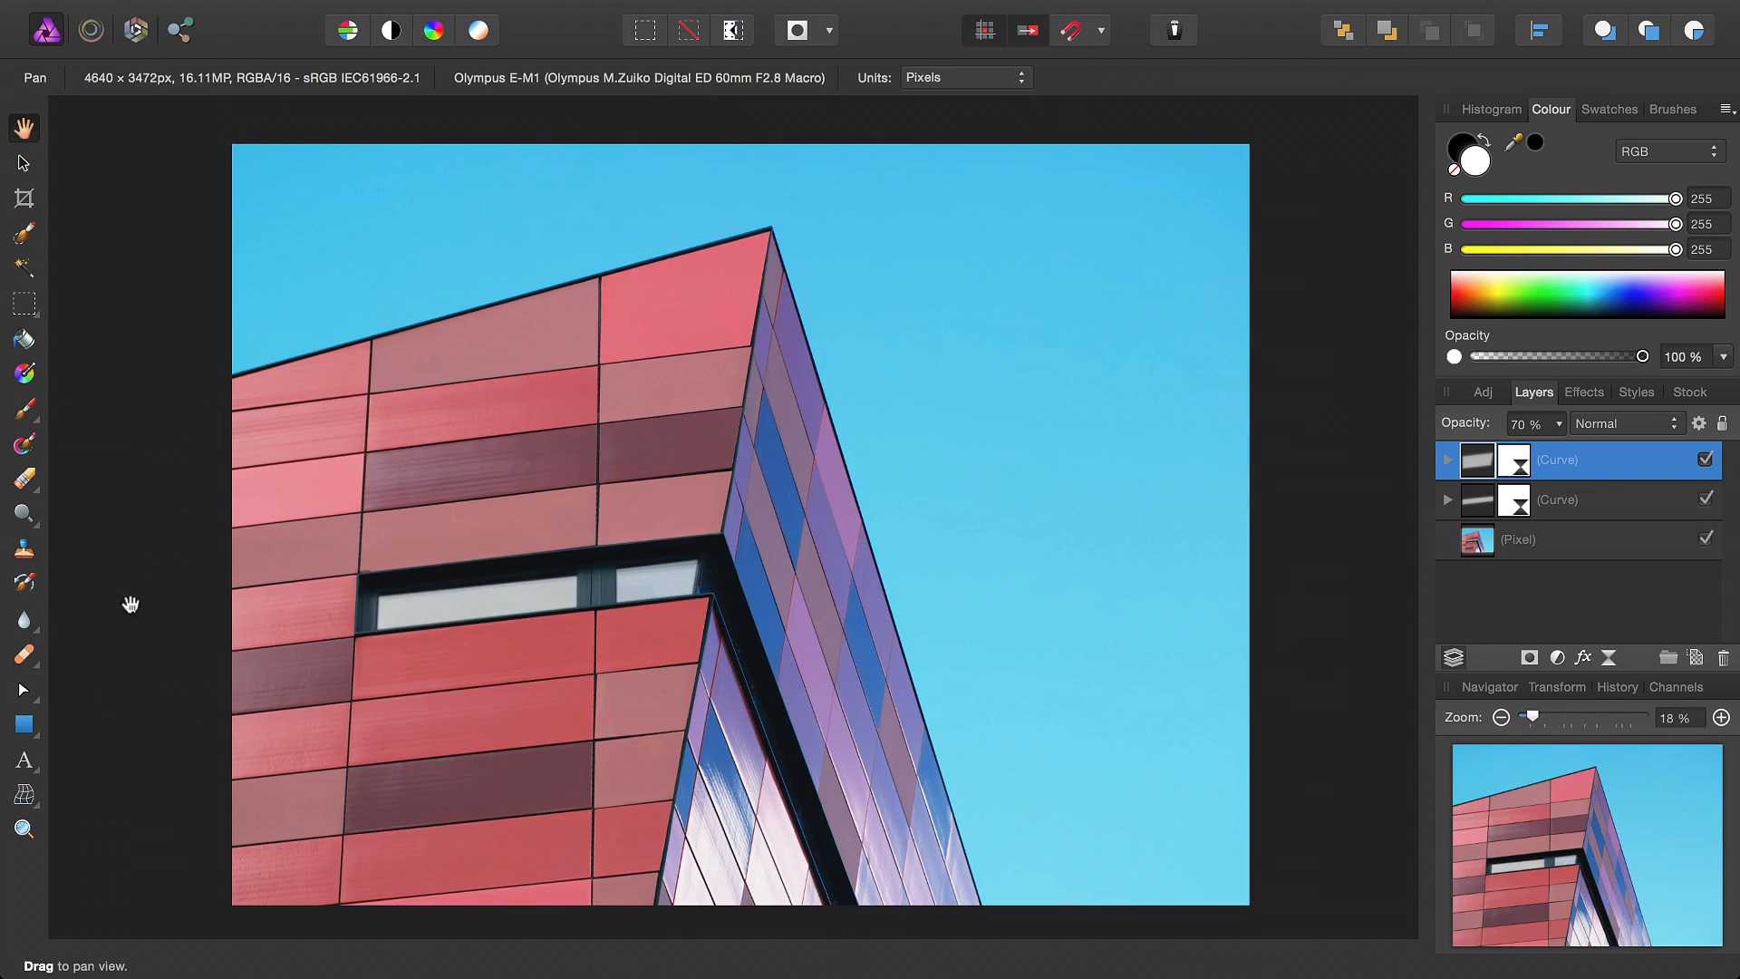
Draw an open Pen tool curve along the roofline from the image's left edge over the building's peak and down its right edge to the image bottom
drag(24, 691, 102, 704)
scroll(453, 408, up, 8)
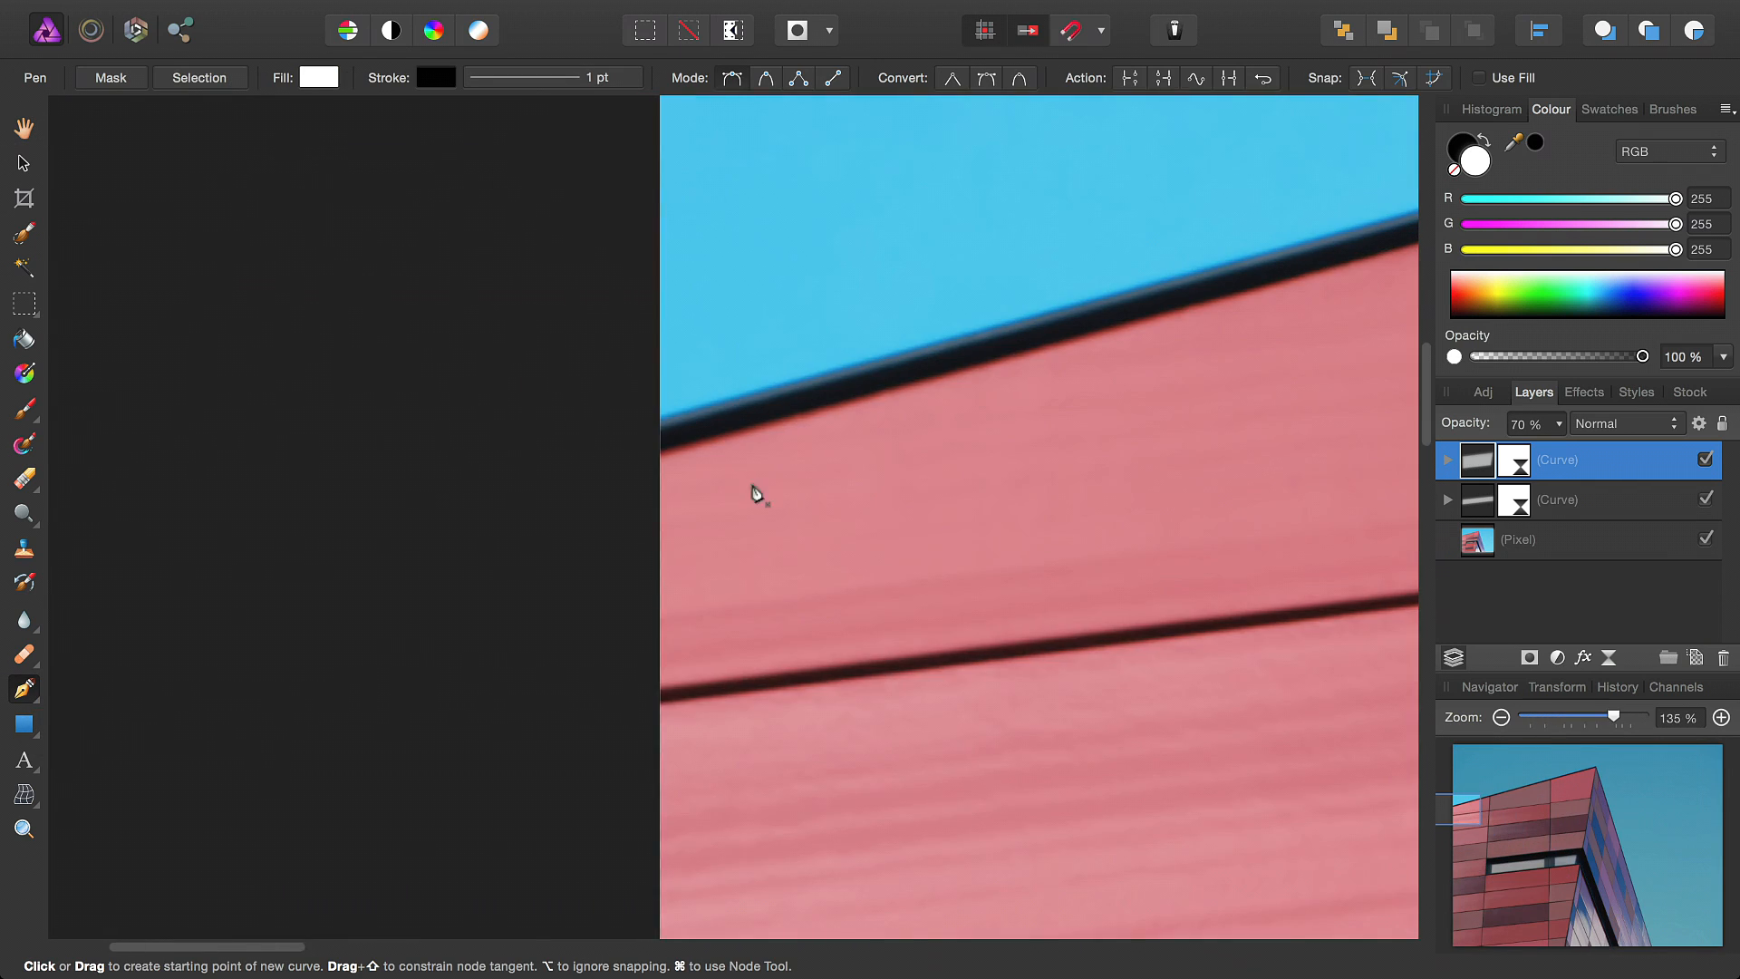
scroll(536, 532, down, 3)
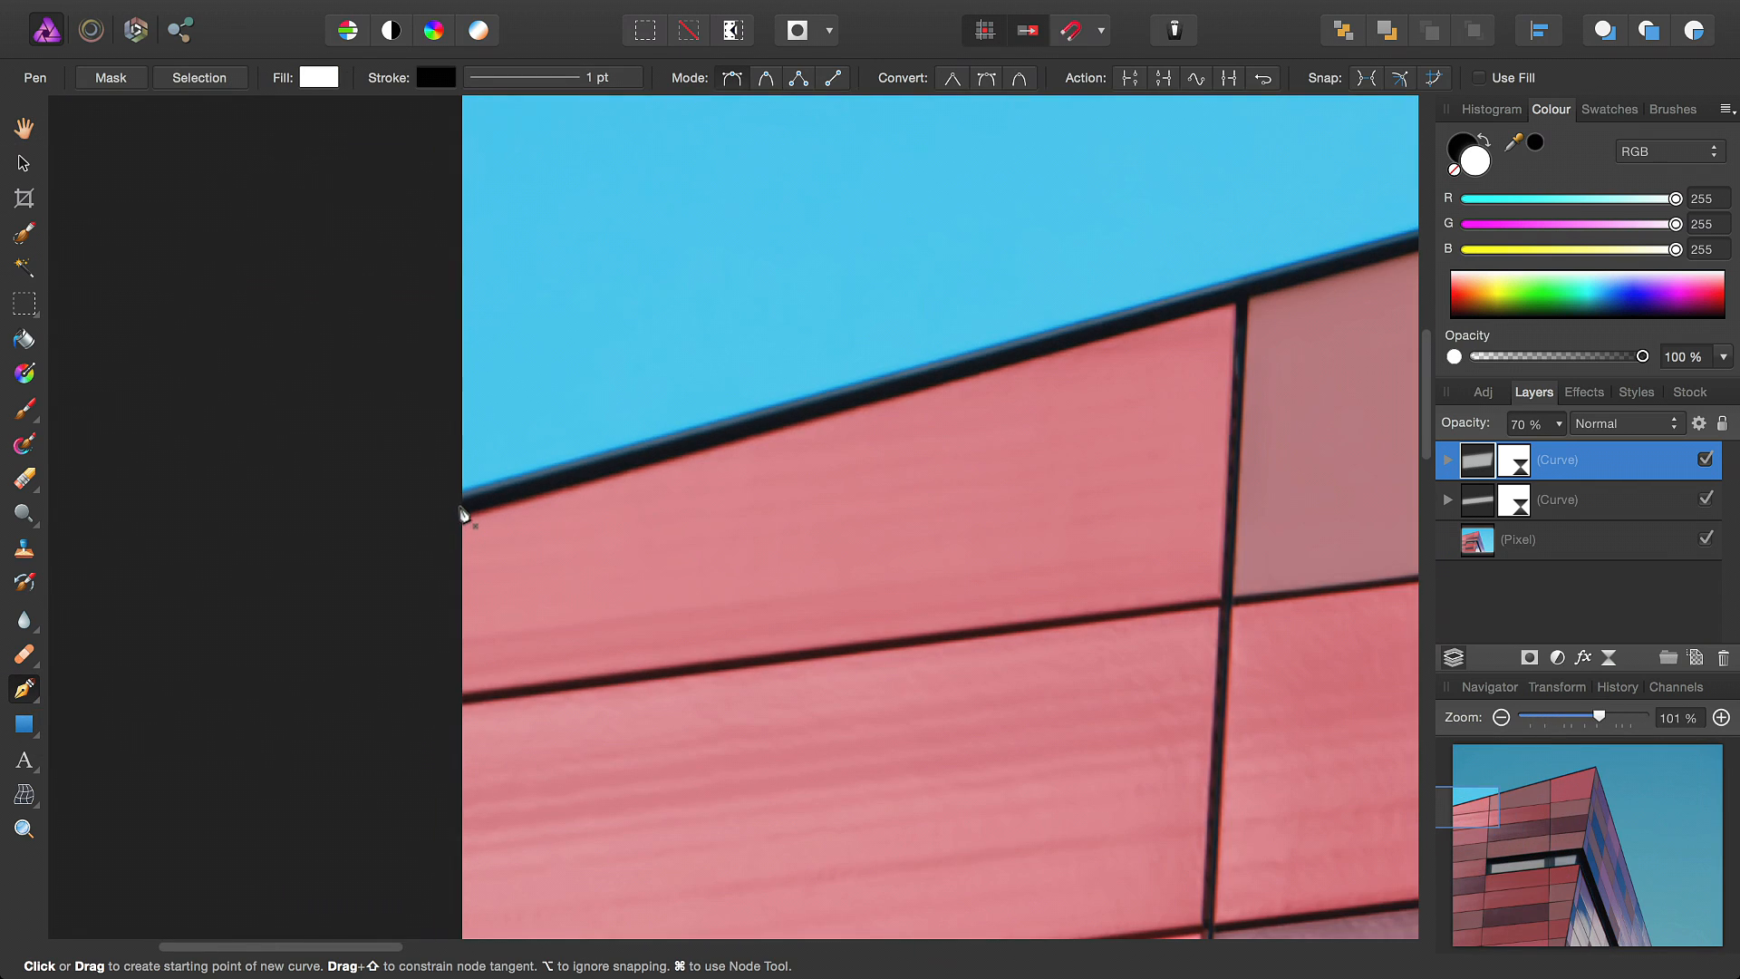
scroll(824, 470, down, 8)
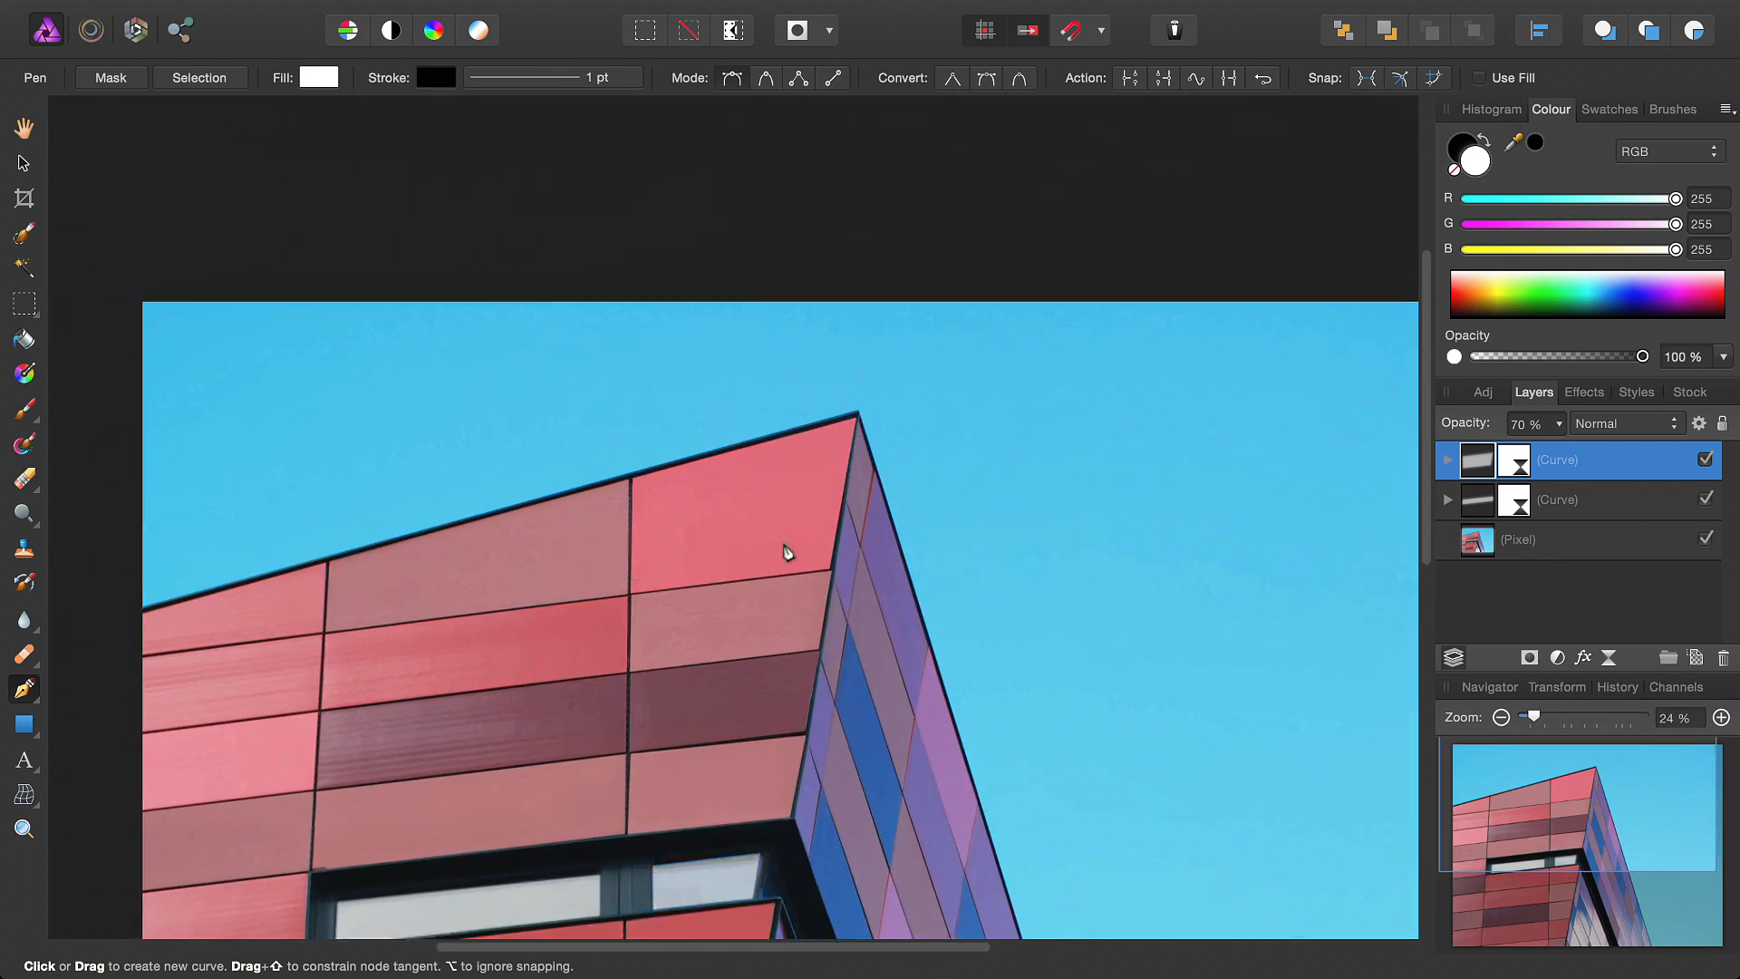
scroll(786, 550, up, 8)
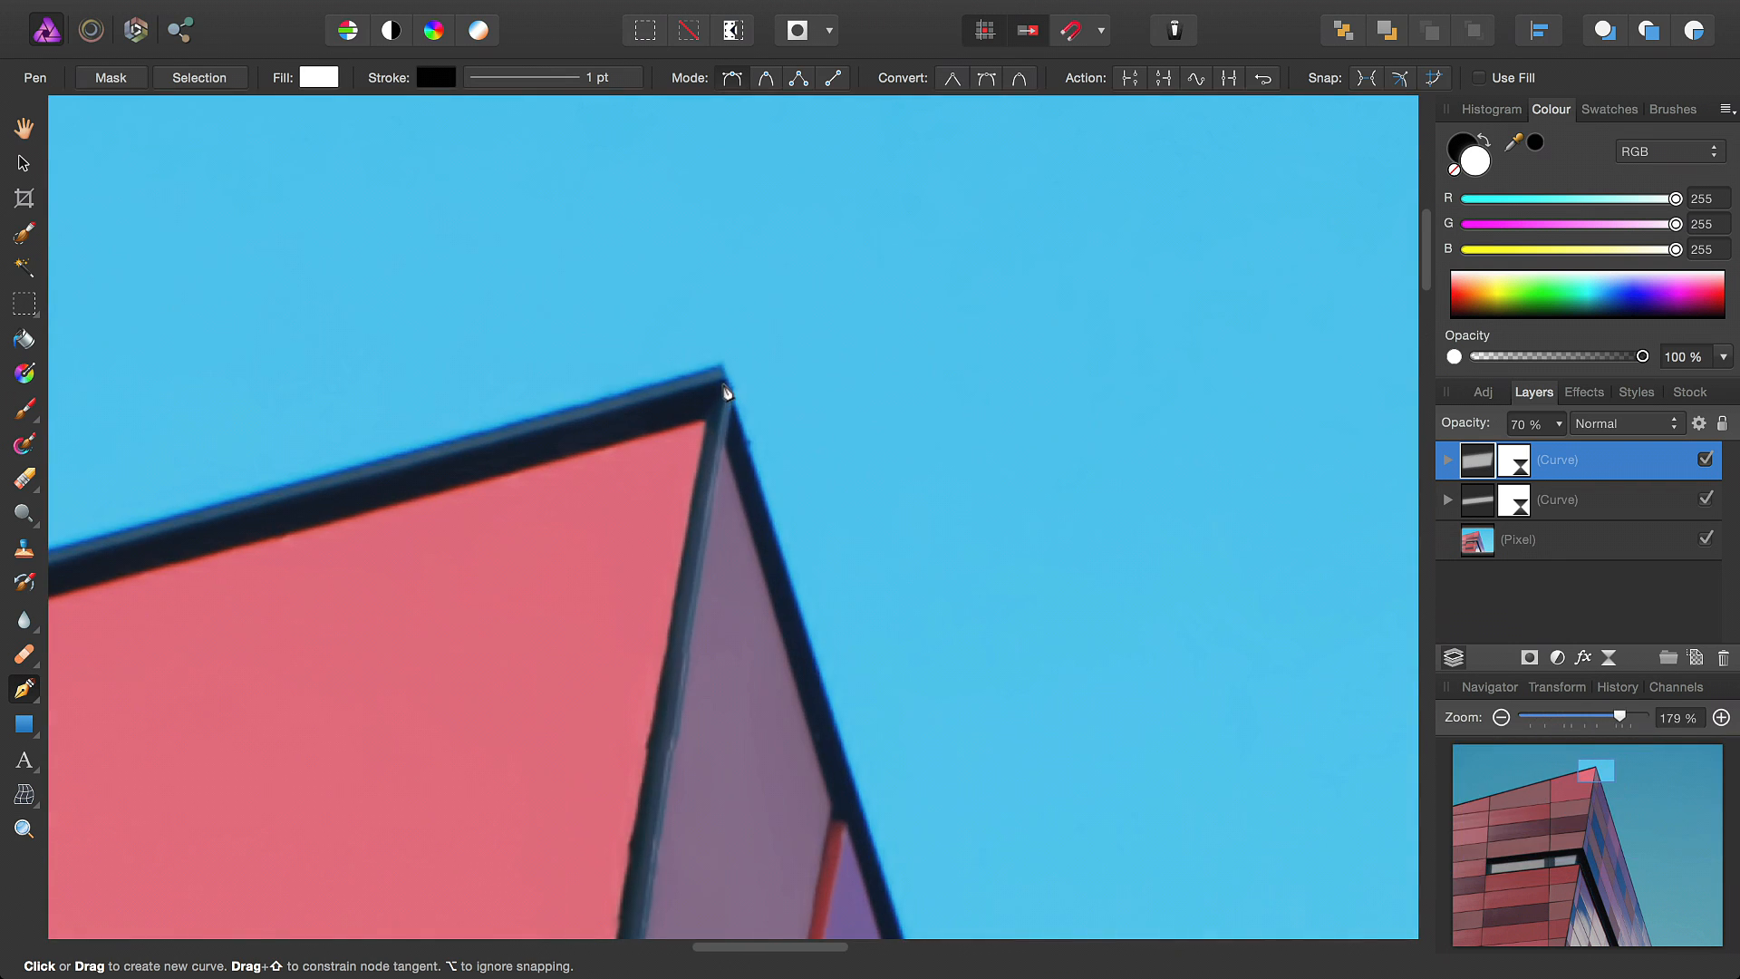
click(726, 390)
scroll(754, 609, down, 6)
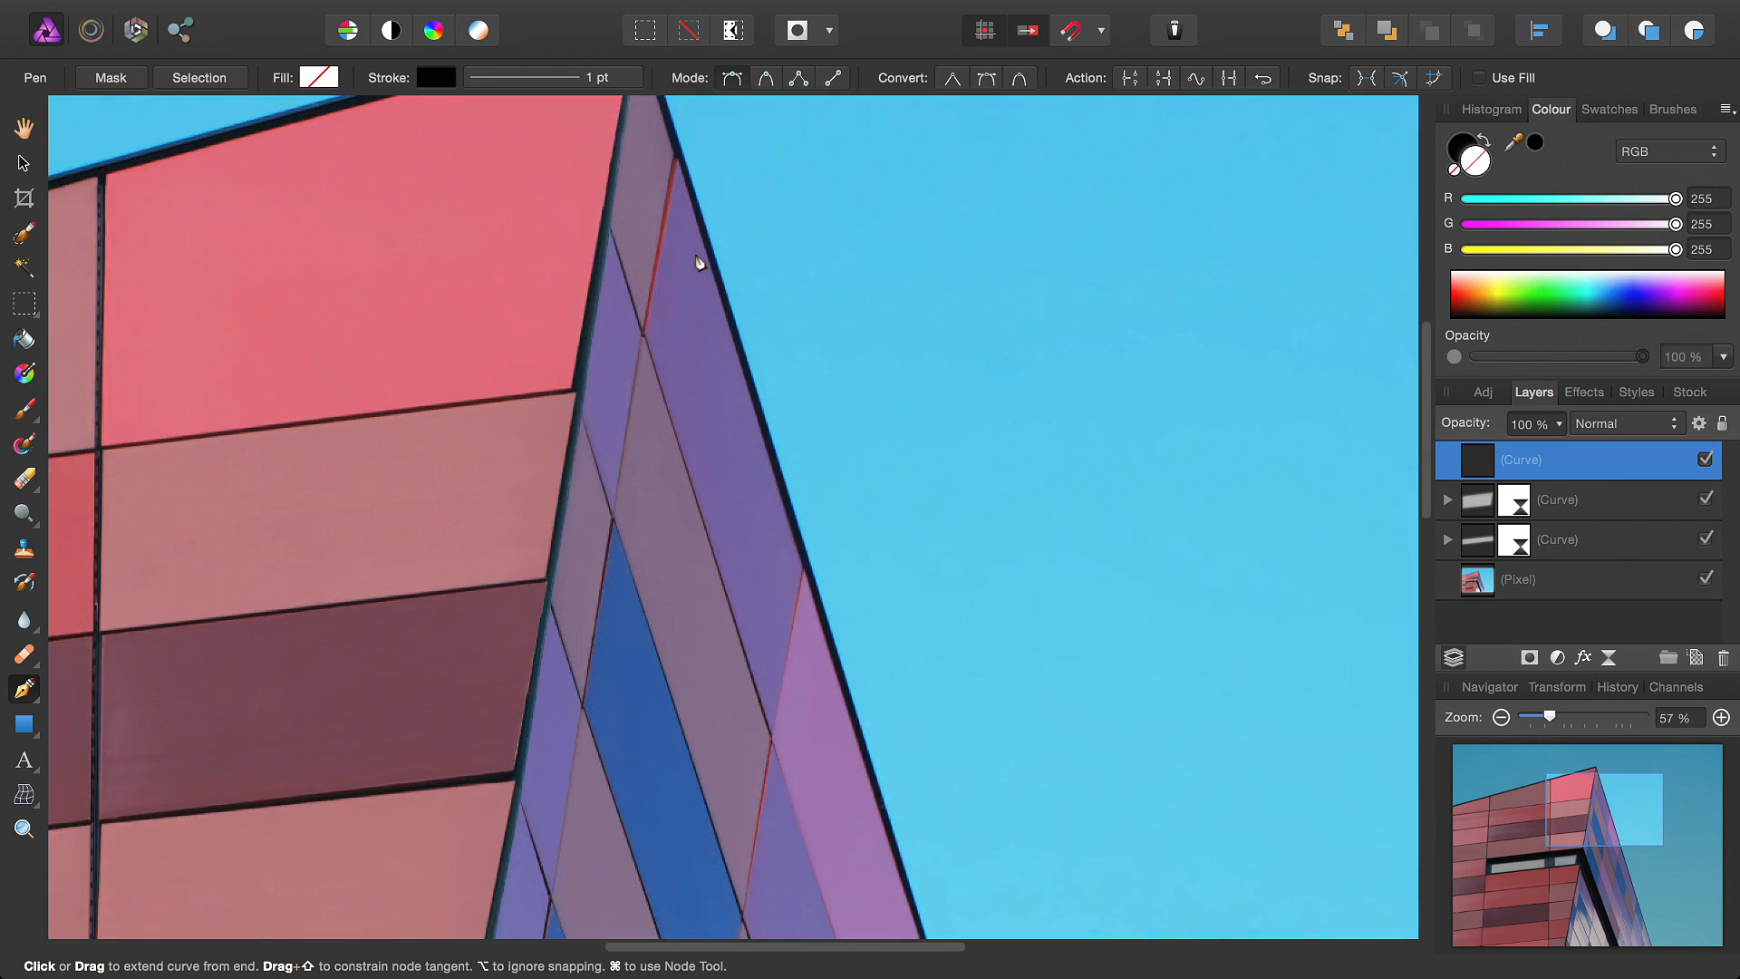
scroll(708, 610, up, 5)
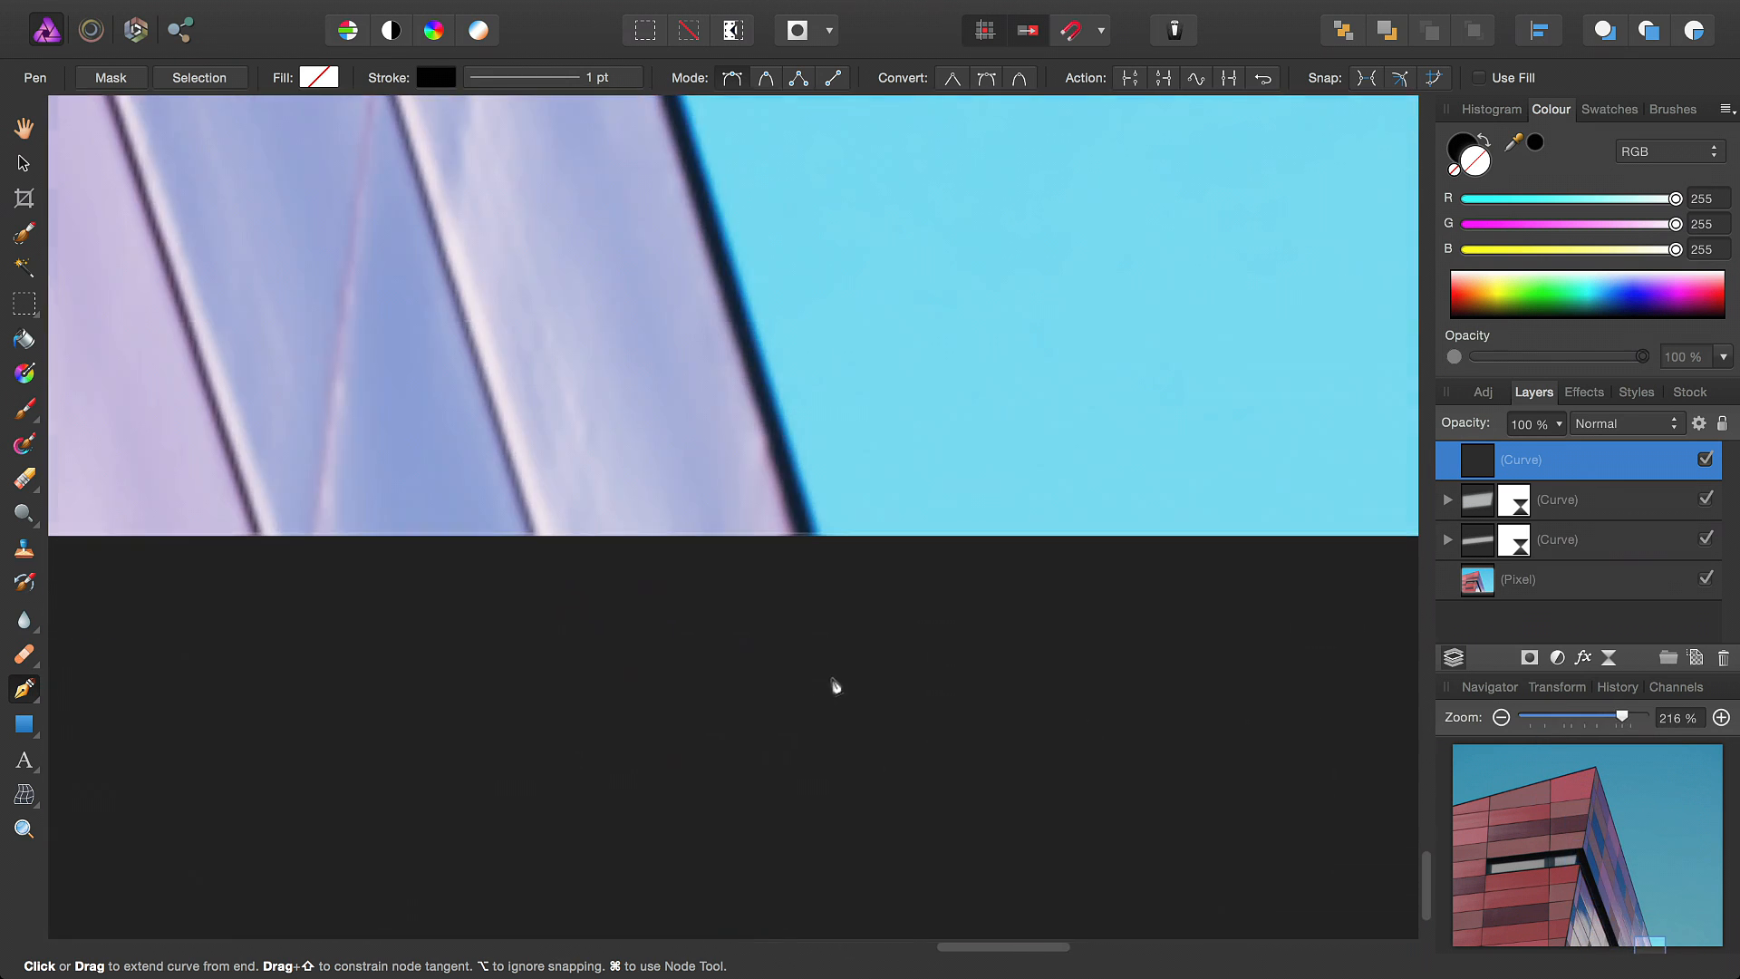
click(813, 540)
scroll(738, 490, down, 6)
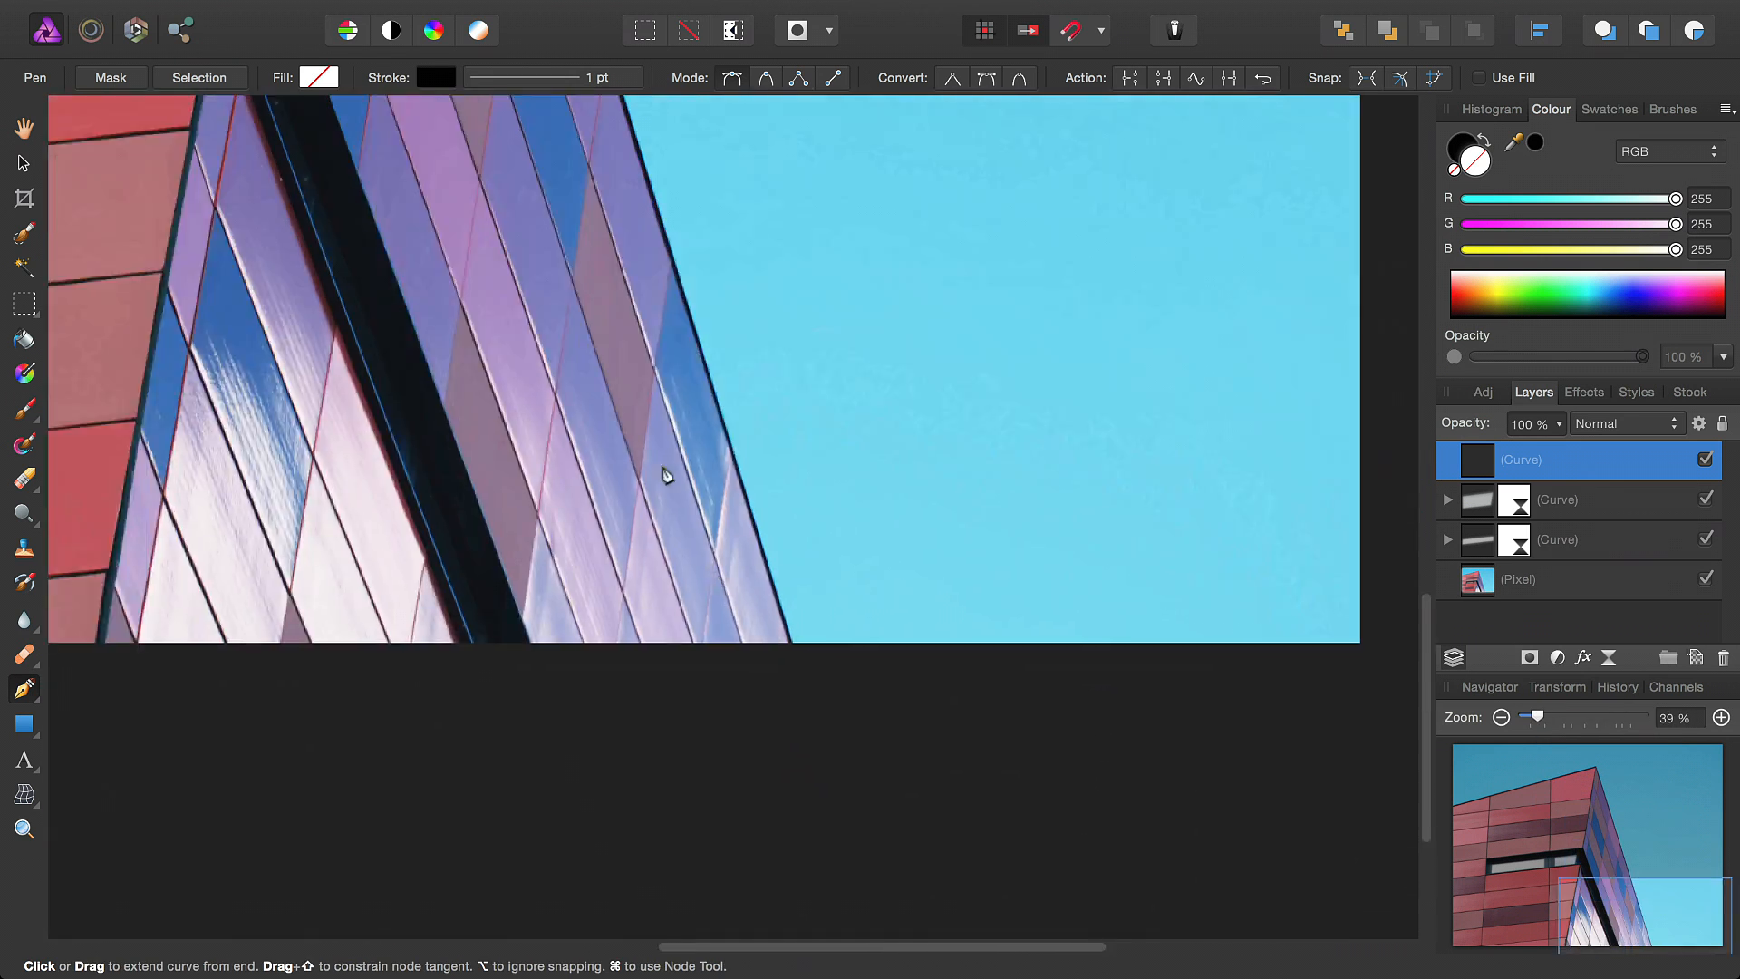
scroll(575, 450, up, 12)
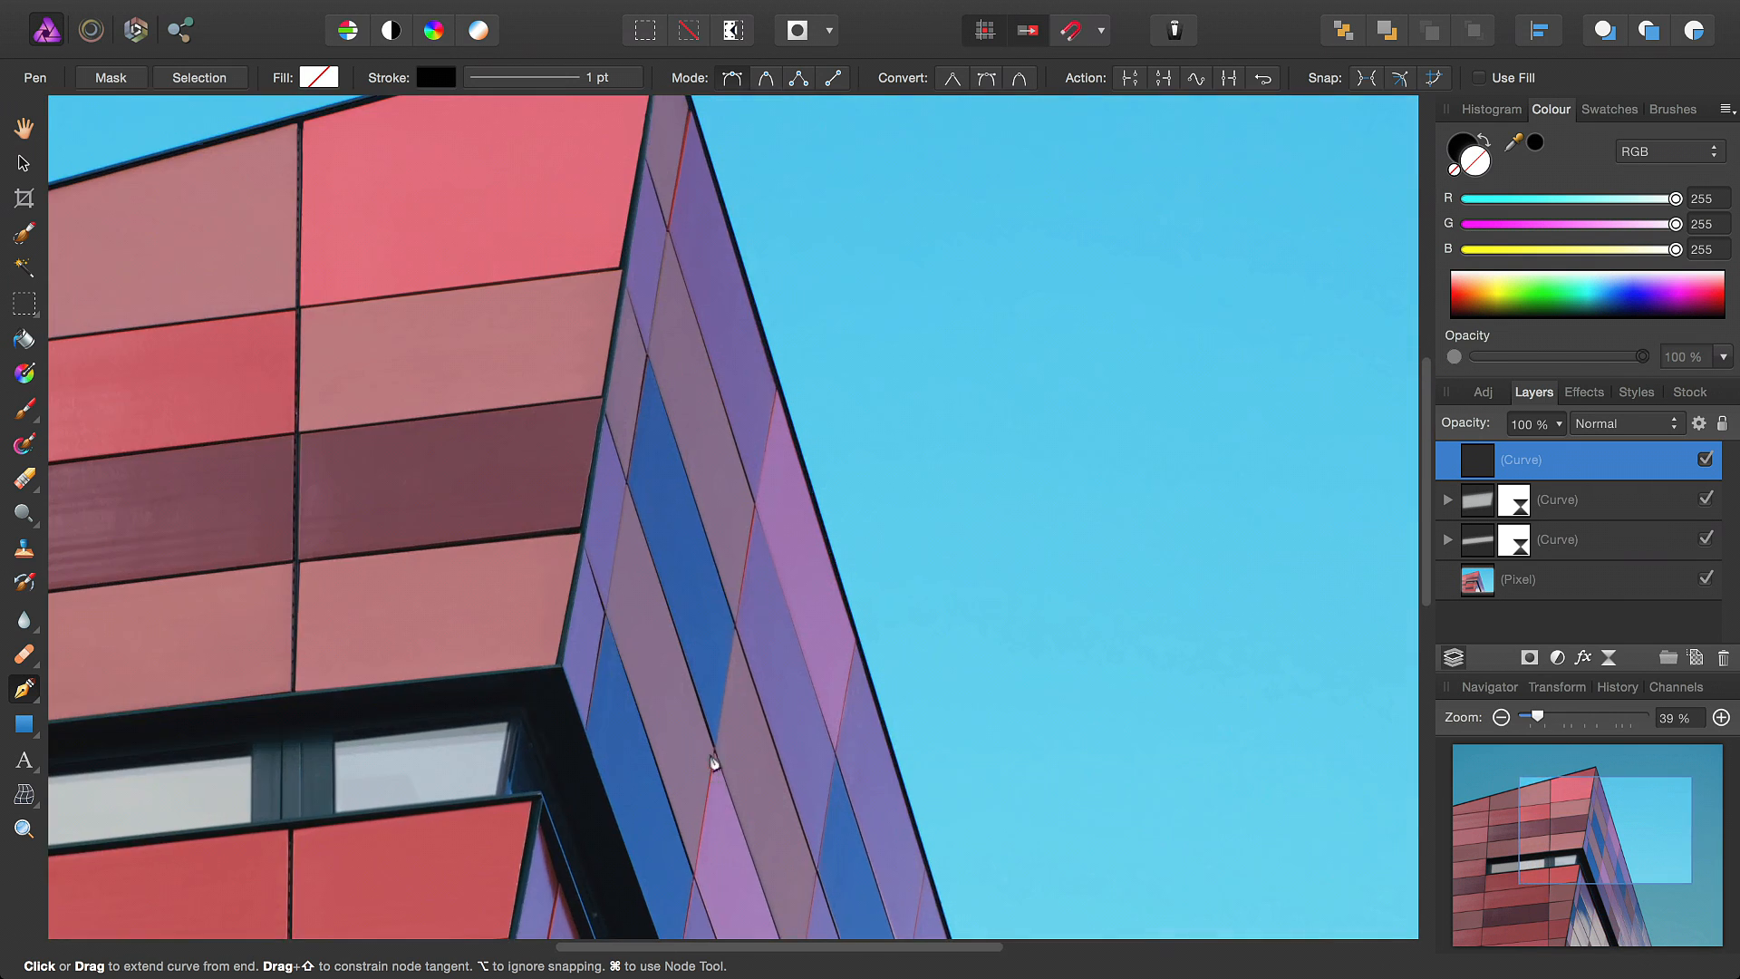
scroll(678, 675, up, 3)
scroll(668, 684, down, 2)
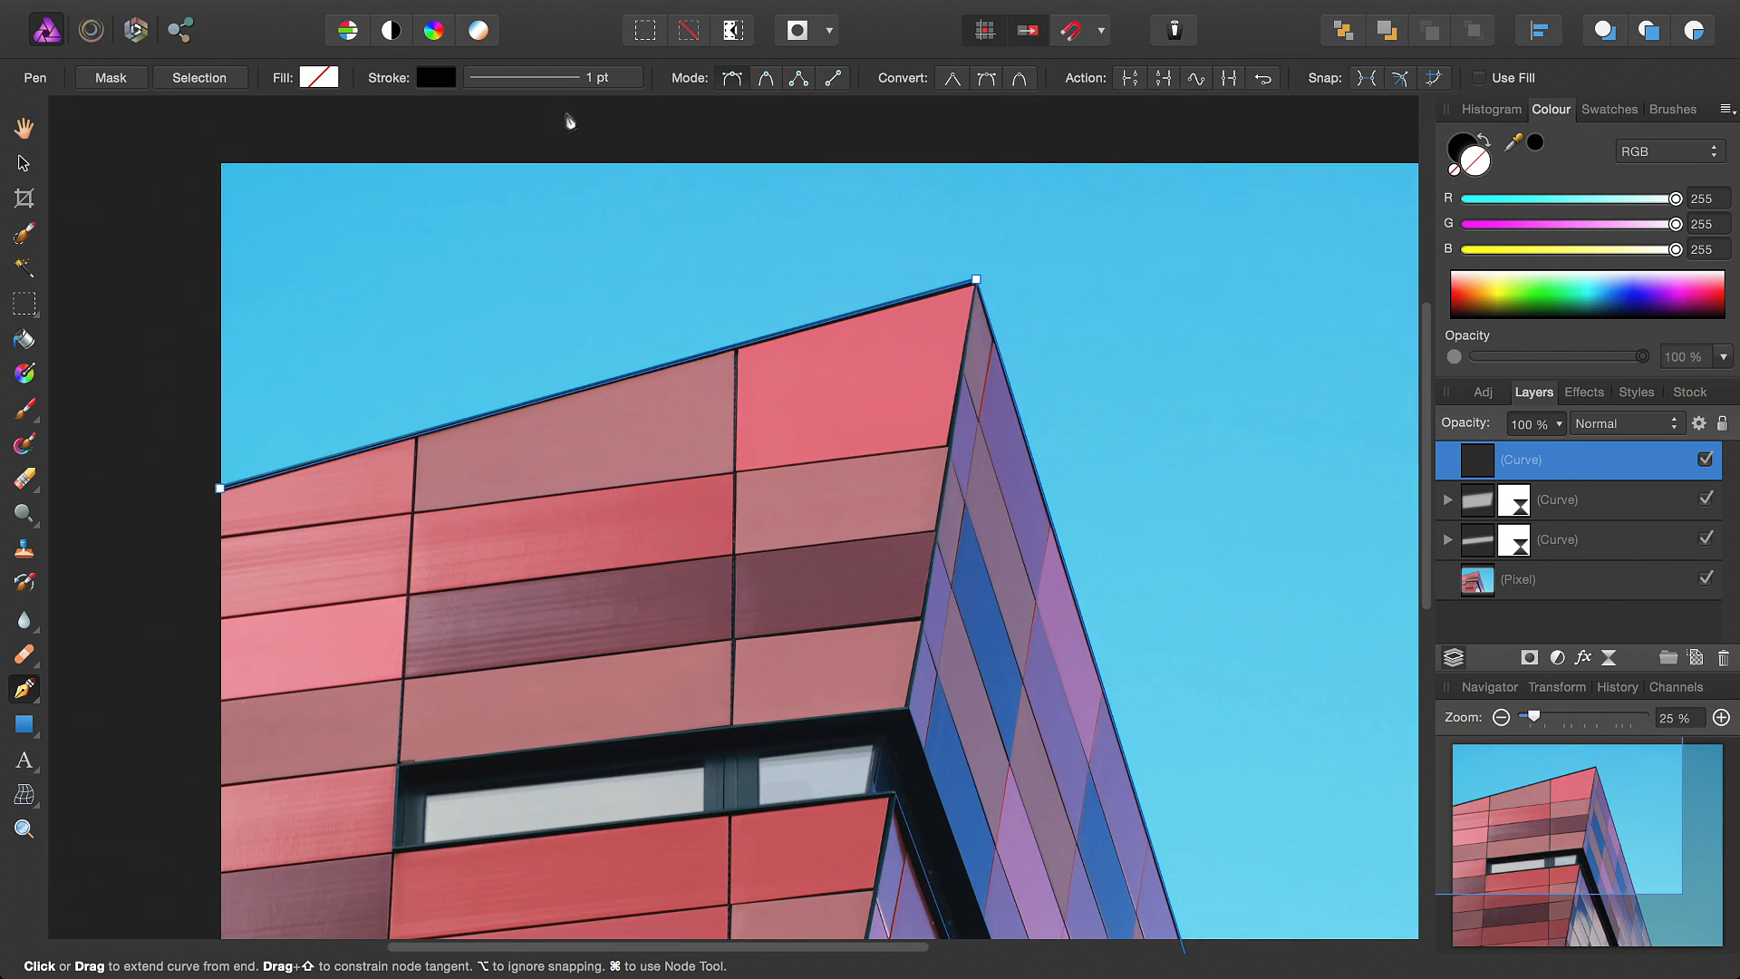
Set the roofline curve's stroke width to 25 pt and deselect the curve
click(567, 82)
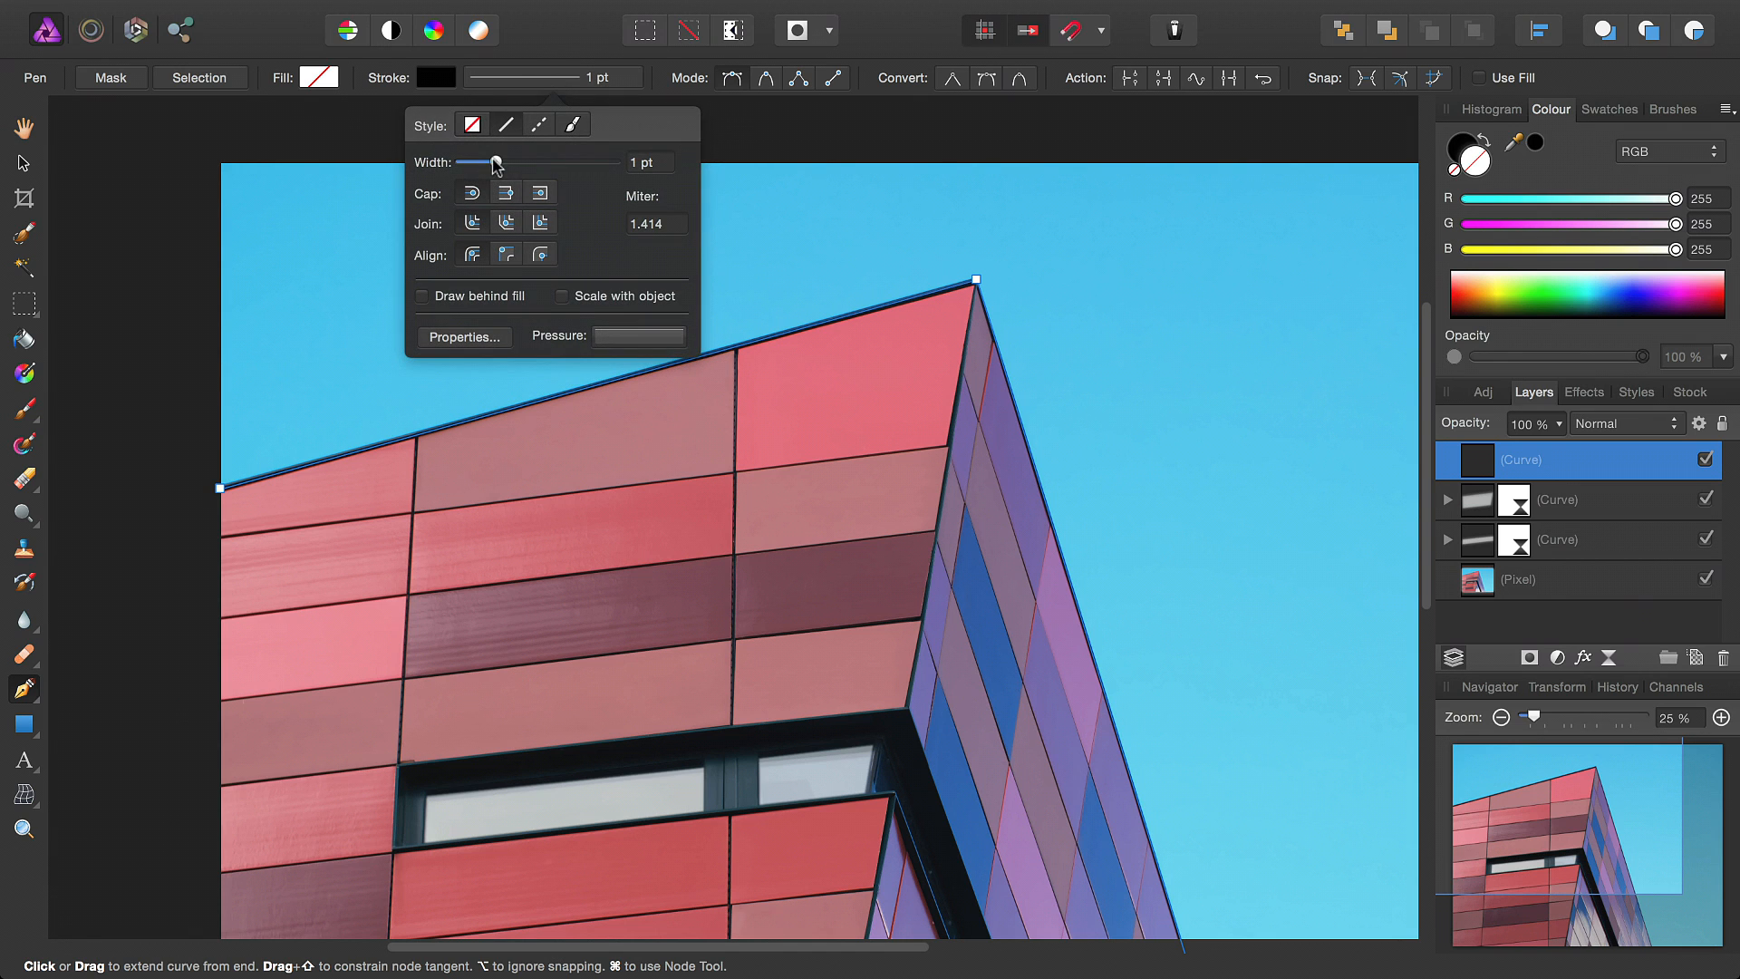
mouse_move(496, 163)
mouse_down()
mouse_move(602, 161)
mouse_move(547, 164)
mouse_up()
scroll(831, 486, down, 3)
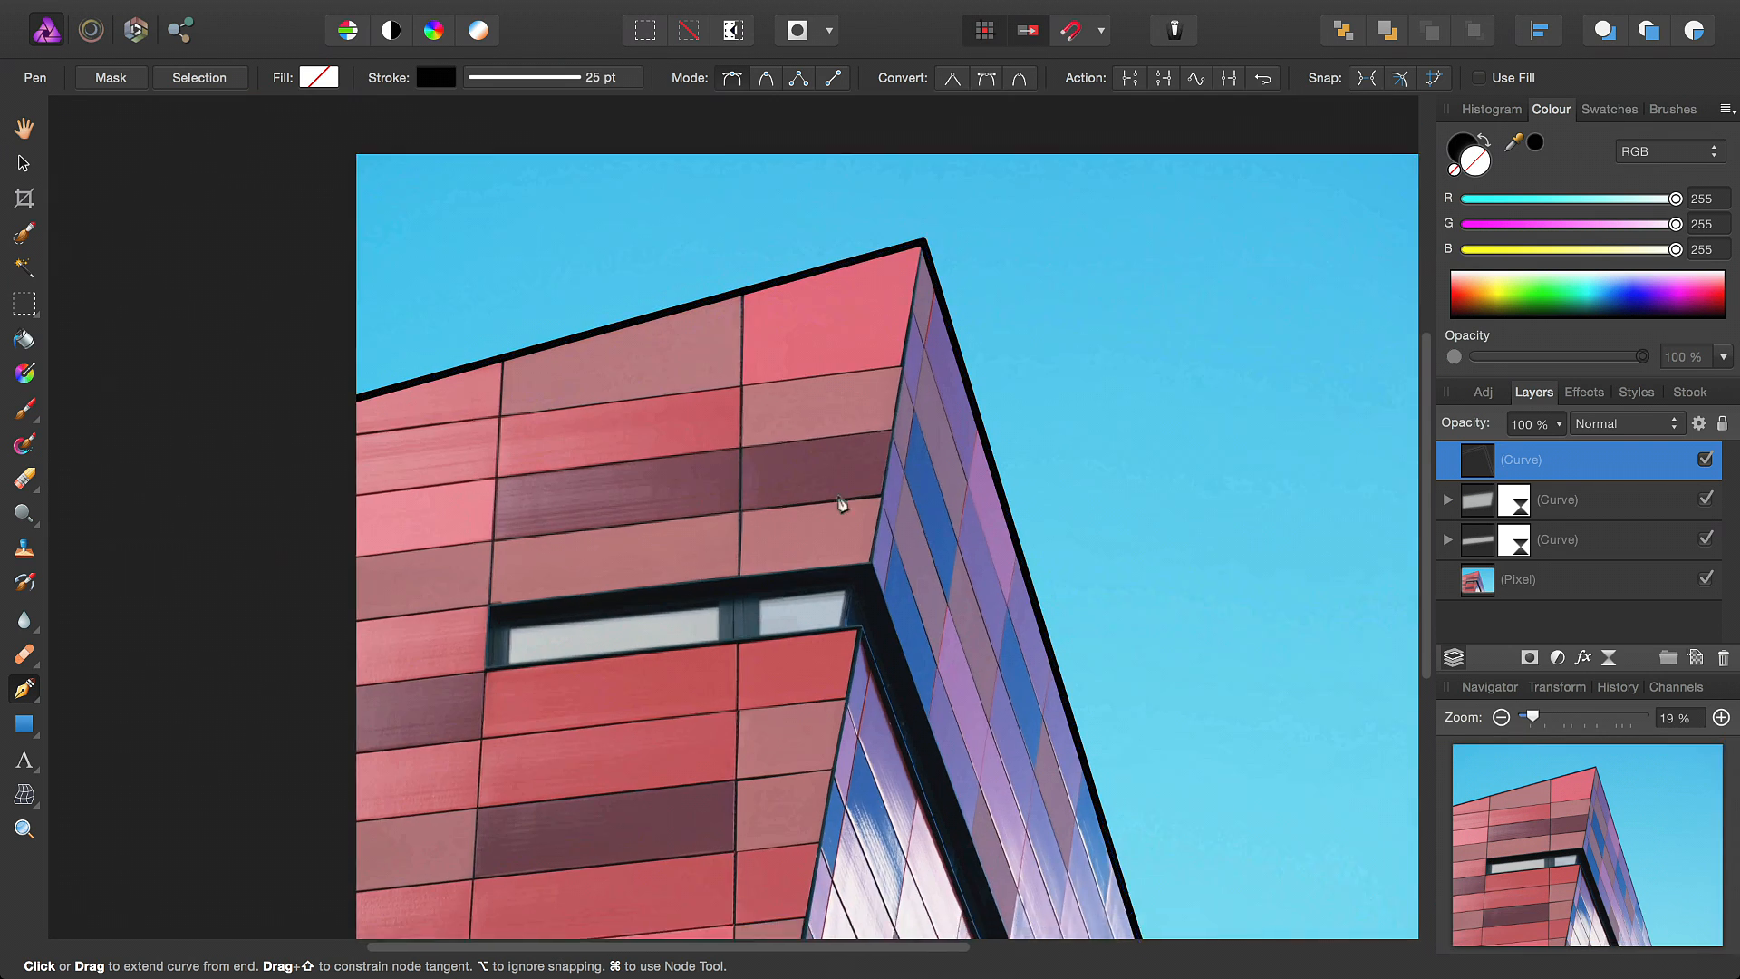
scroll(841, 503, down, 3)
scroll(979, 438, up, 5)
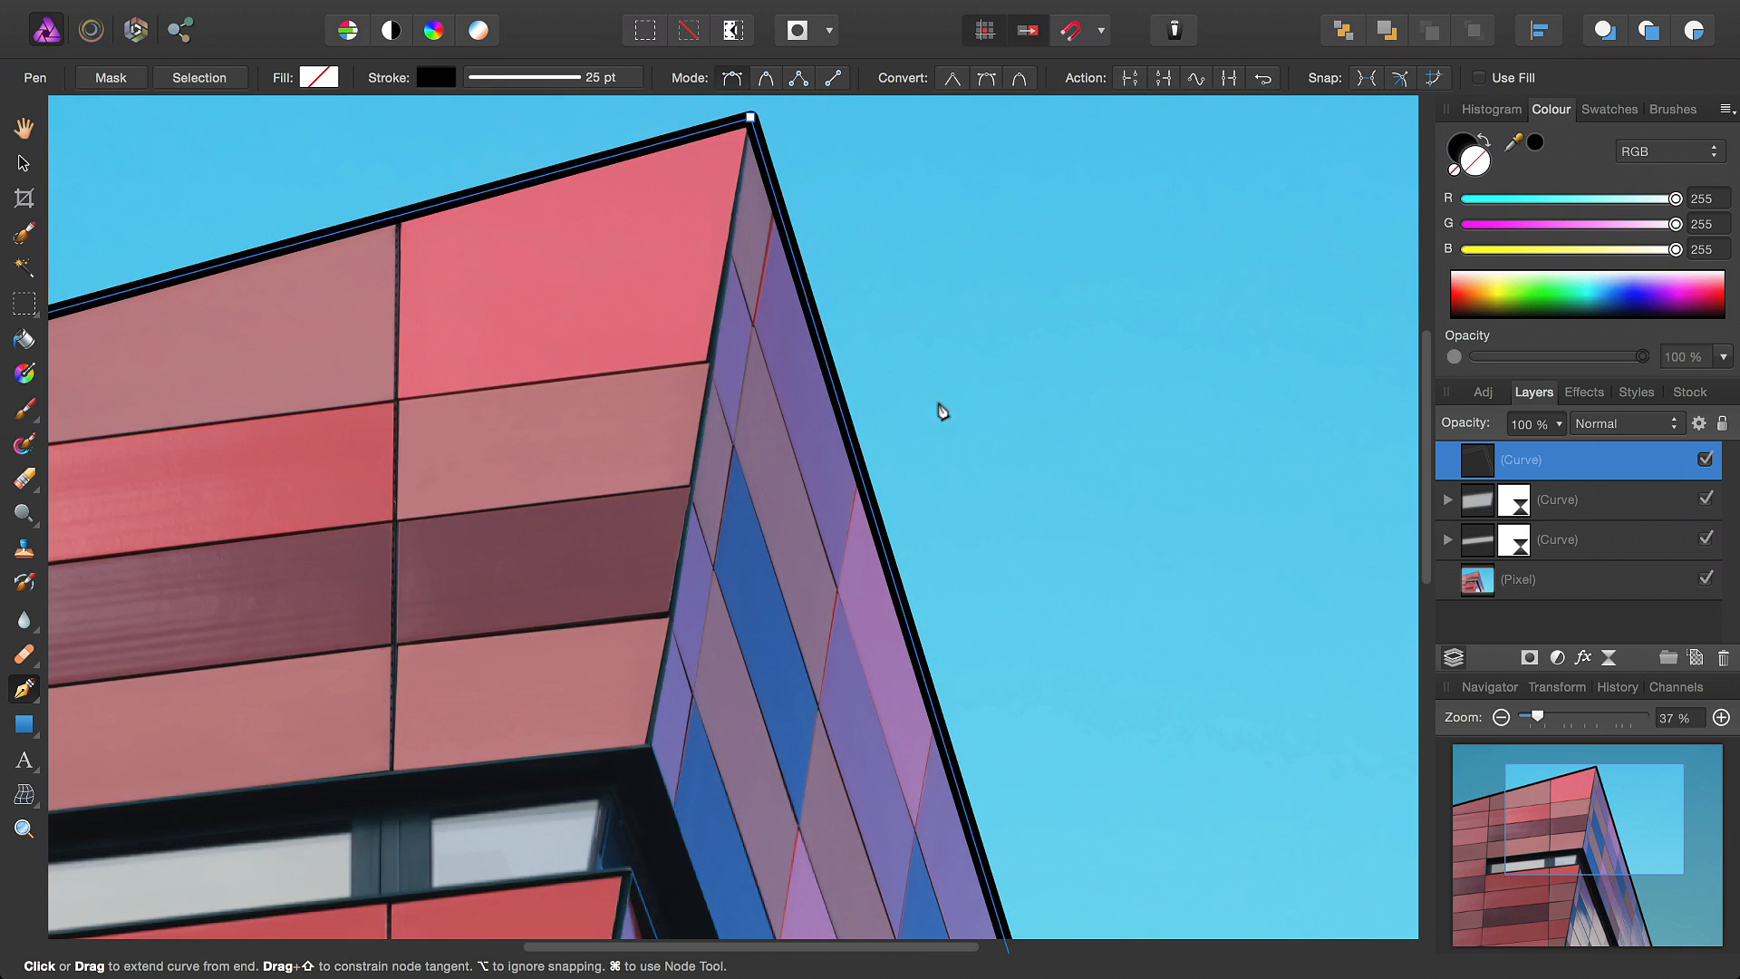
scroll(925, 306, up, 2)
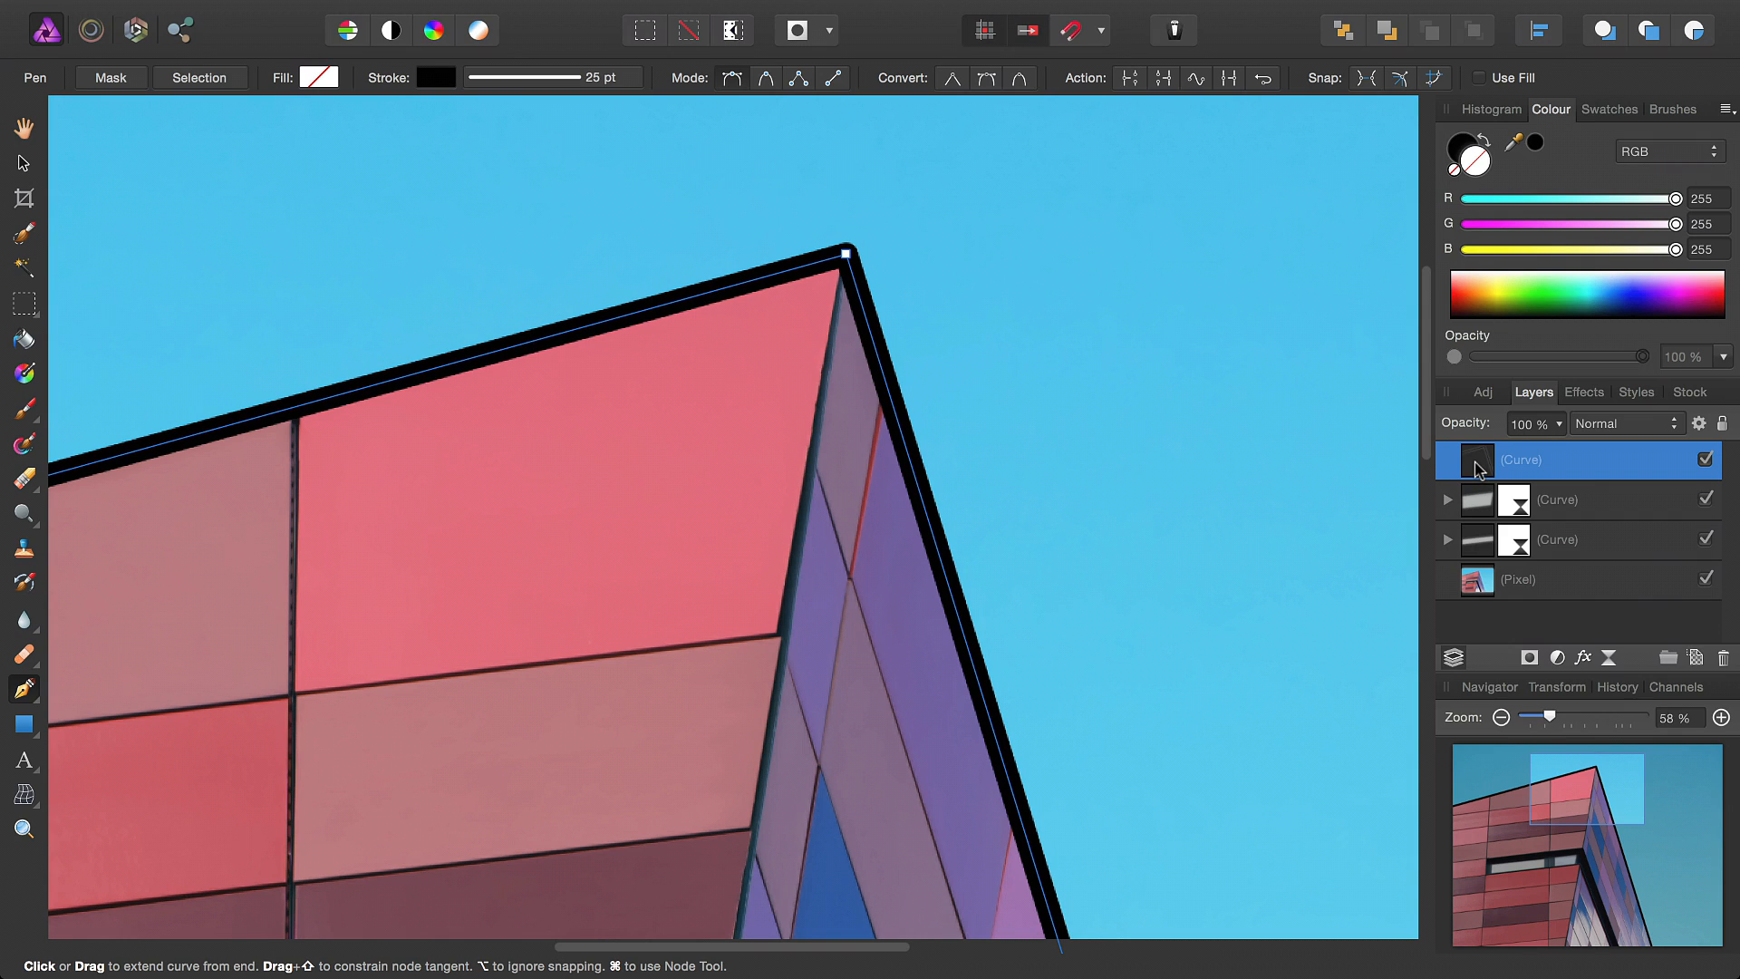
key(Escape)
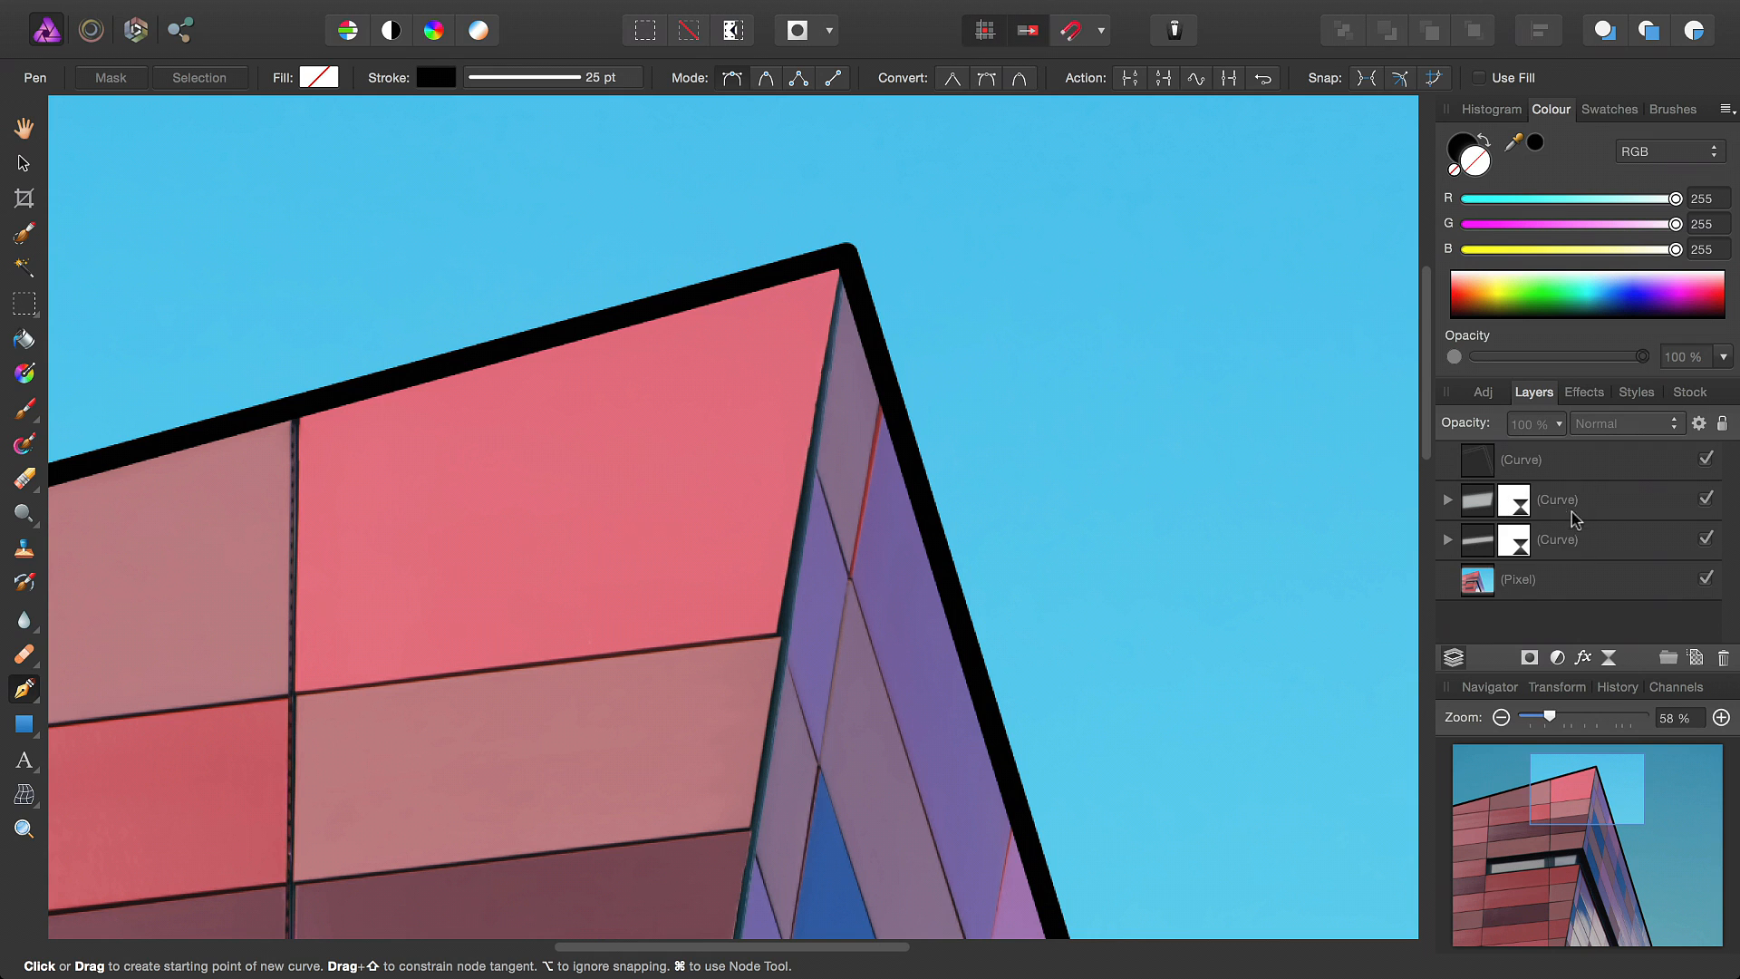
Draw a straight Pen tool line along the building's front corner from the roof peak down to the window frame's upper corner
scroll(883, 299, down, 1)
scroll(884, 299, left, 1)
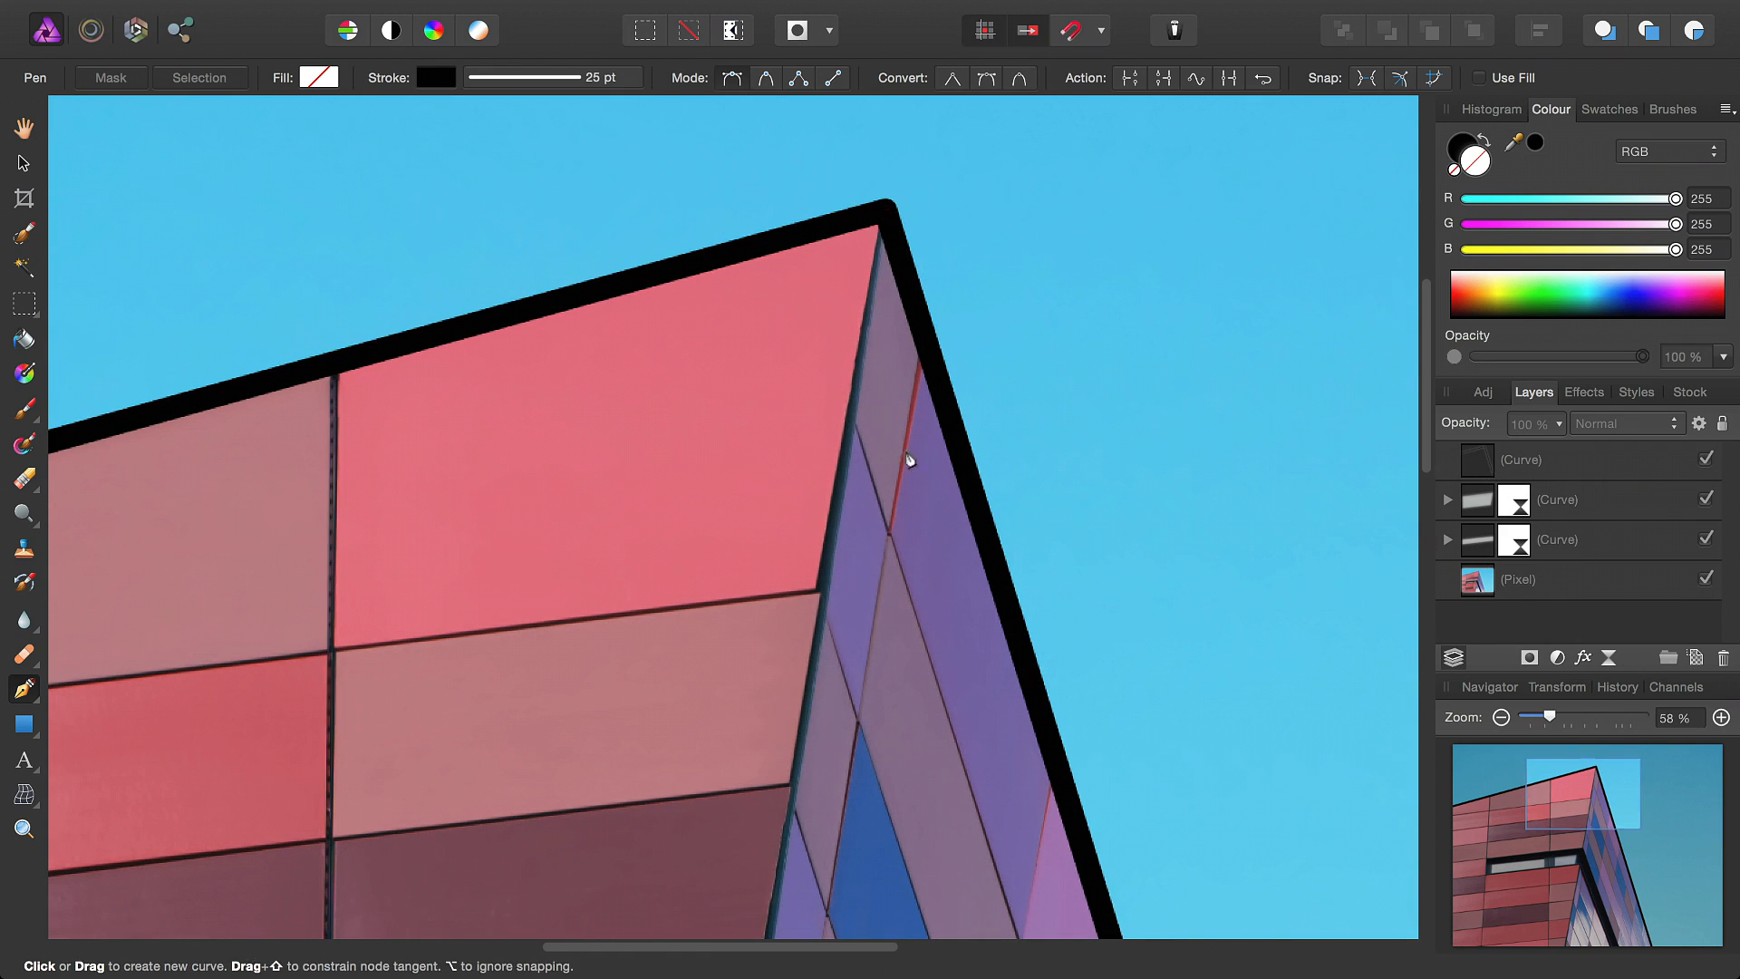
scroll(906, 462, down, 4)
scroll(867, 512, down, 5)
scroll(871, 577, up, 5)
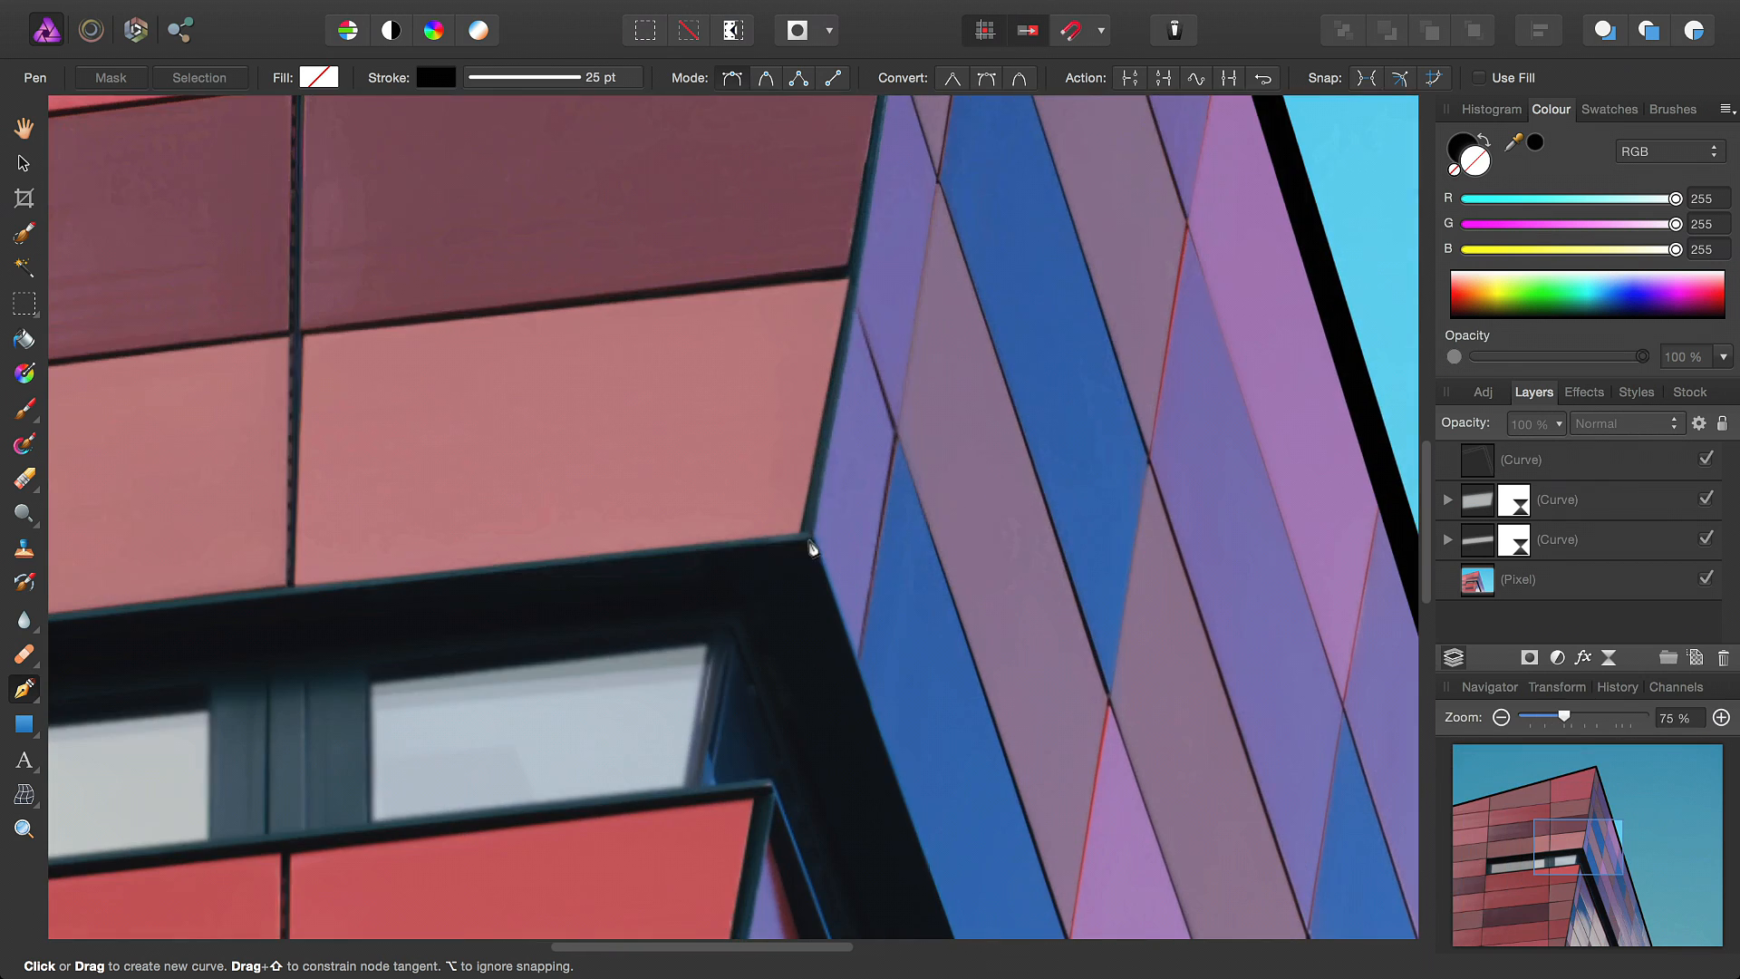
click(807, 534)
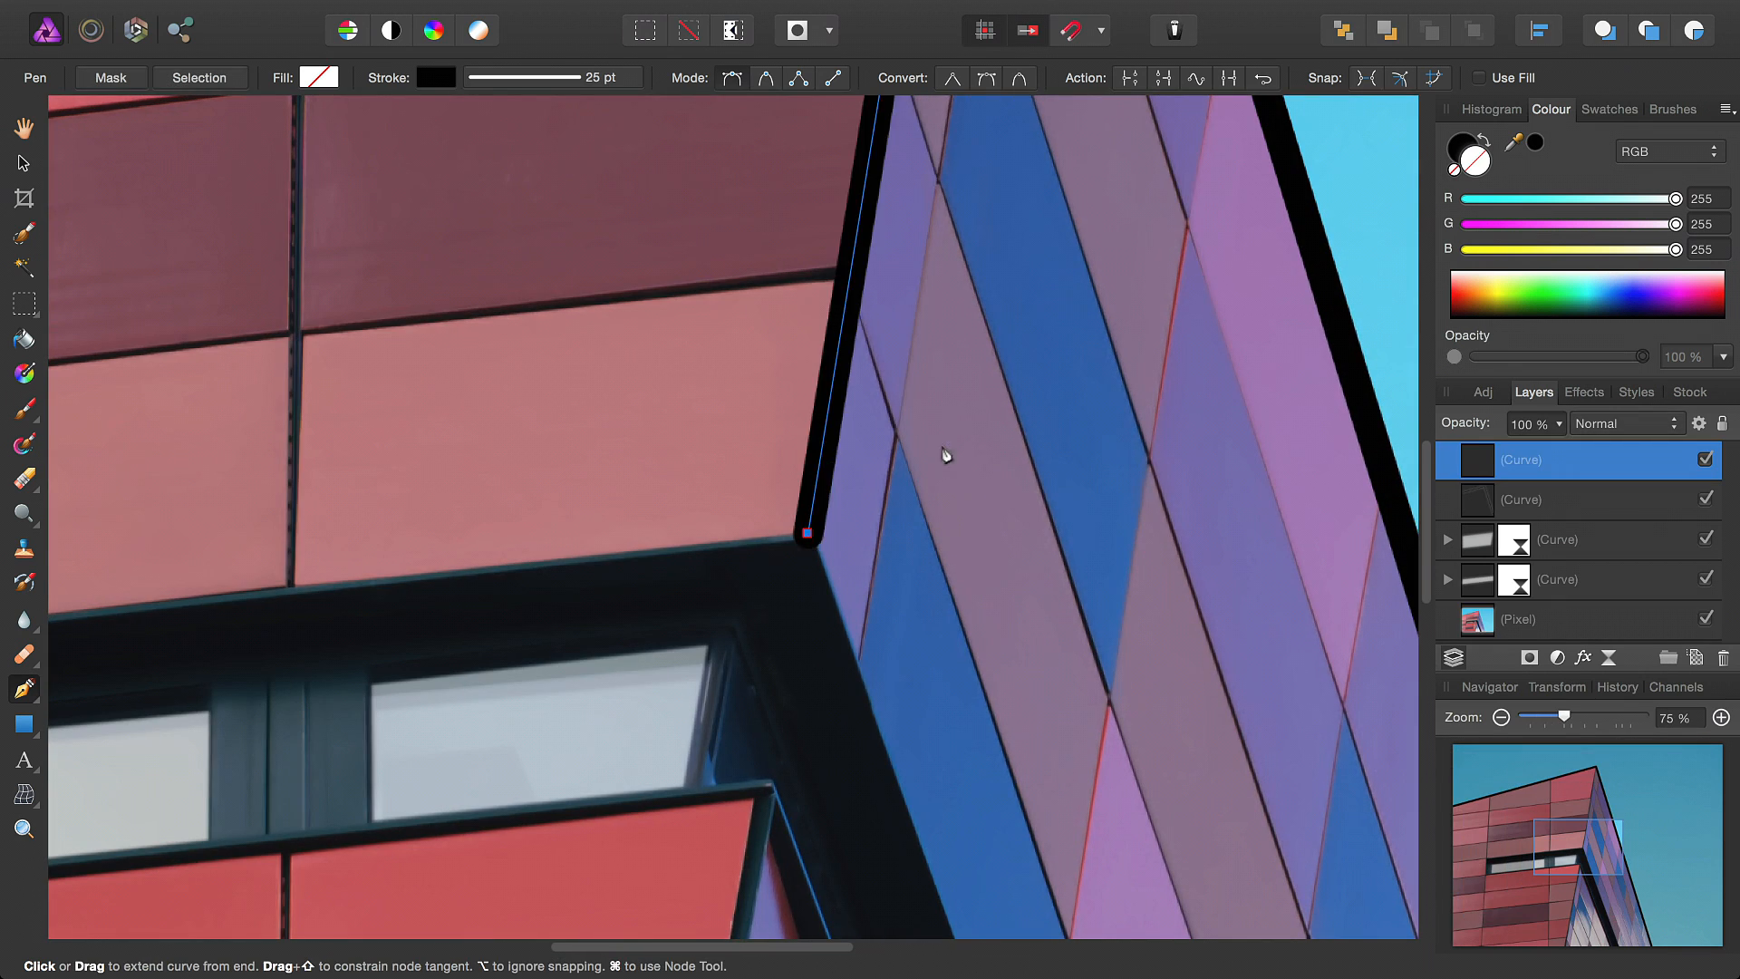
drag(938, 427, 995, 539)
scroll(924, 544, down, 5)
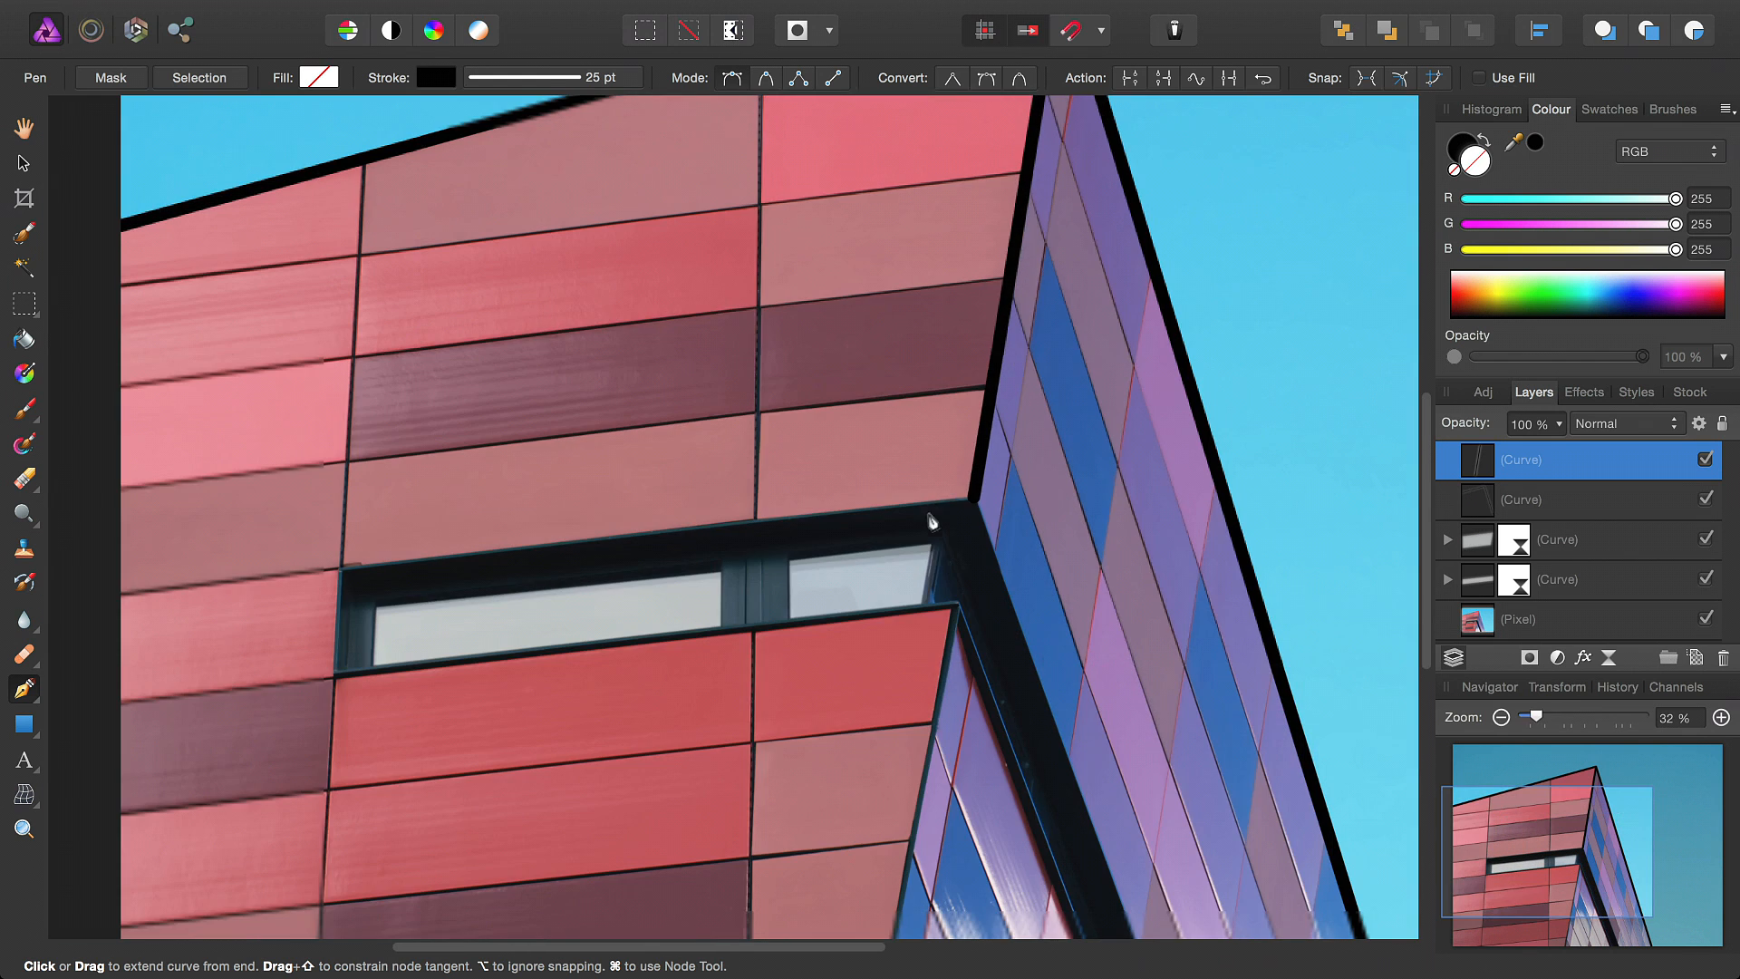
scroll(961, 380, up, 3)
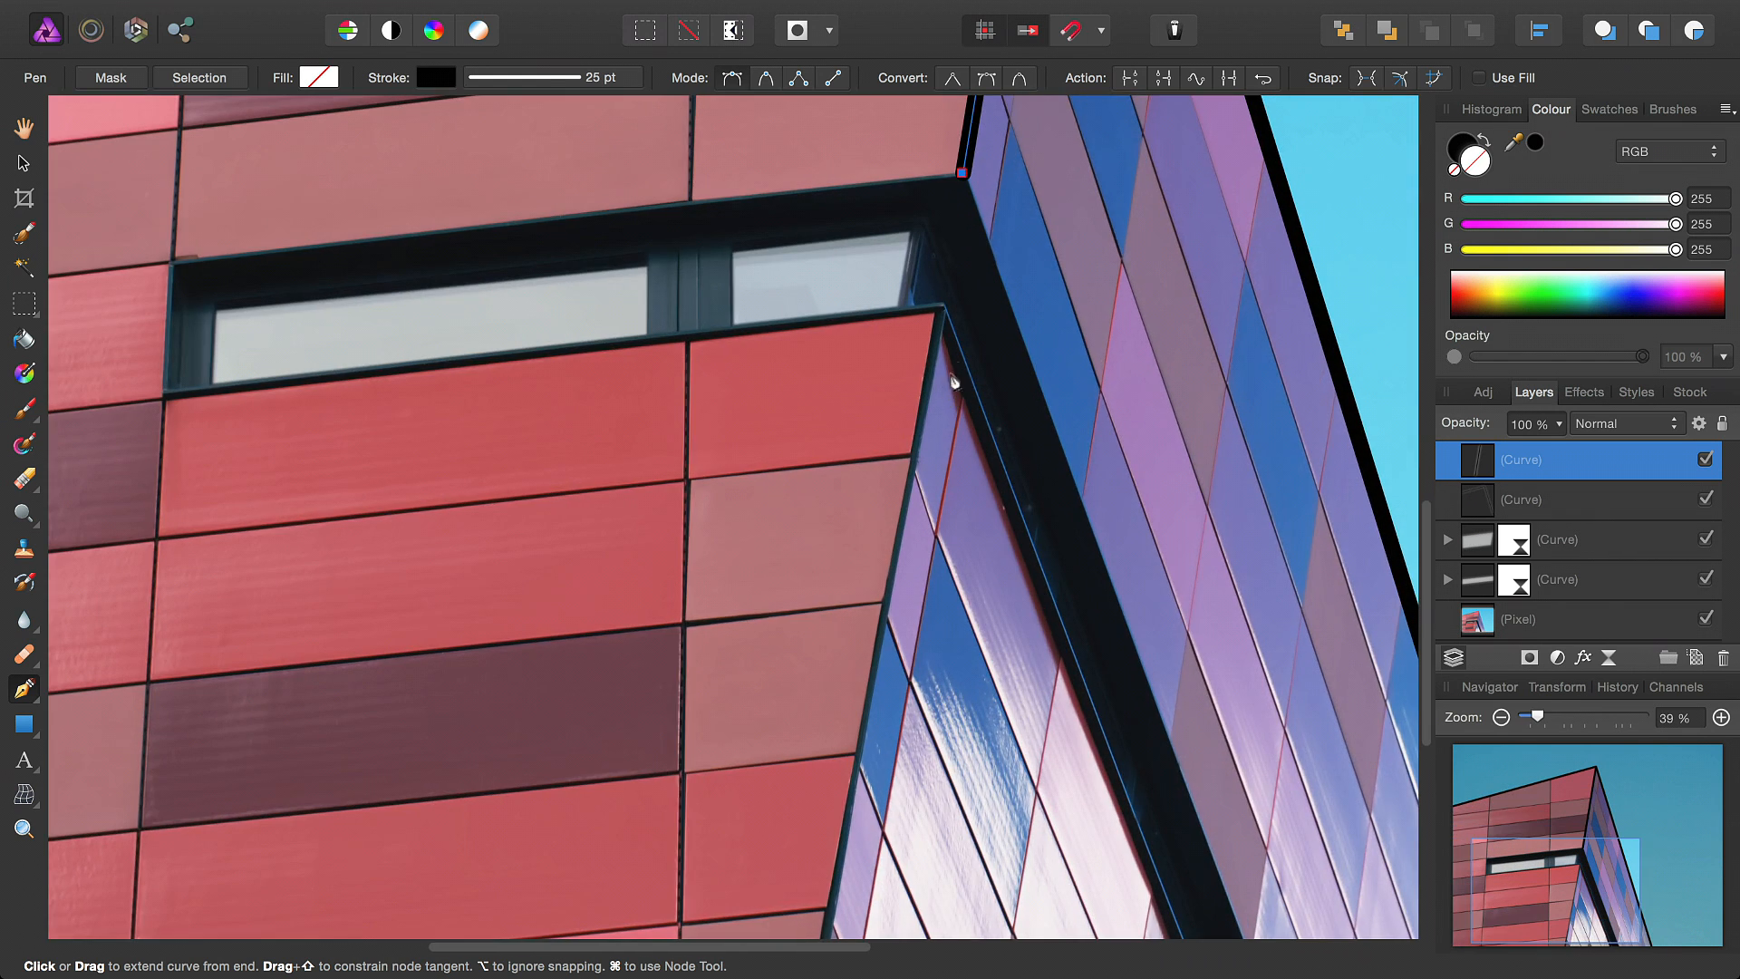
scroll(906, 433, up, 4)
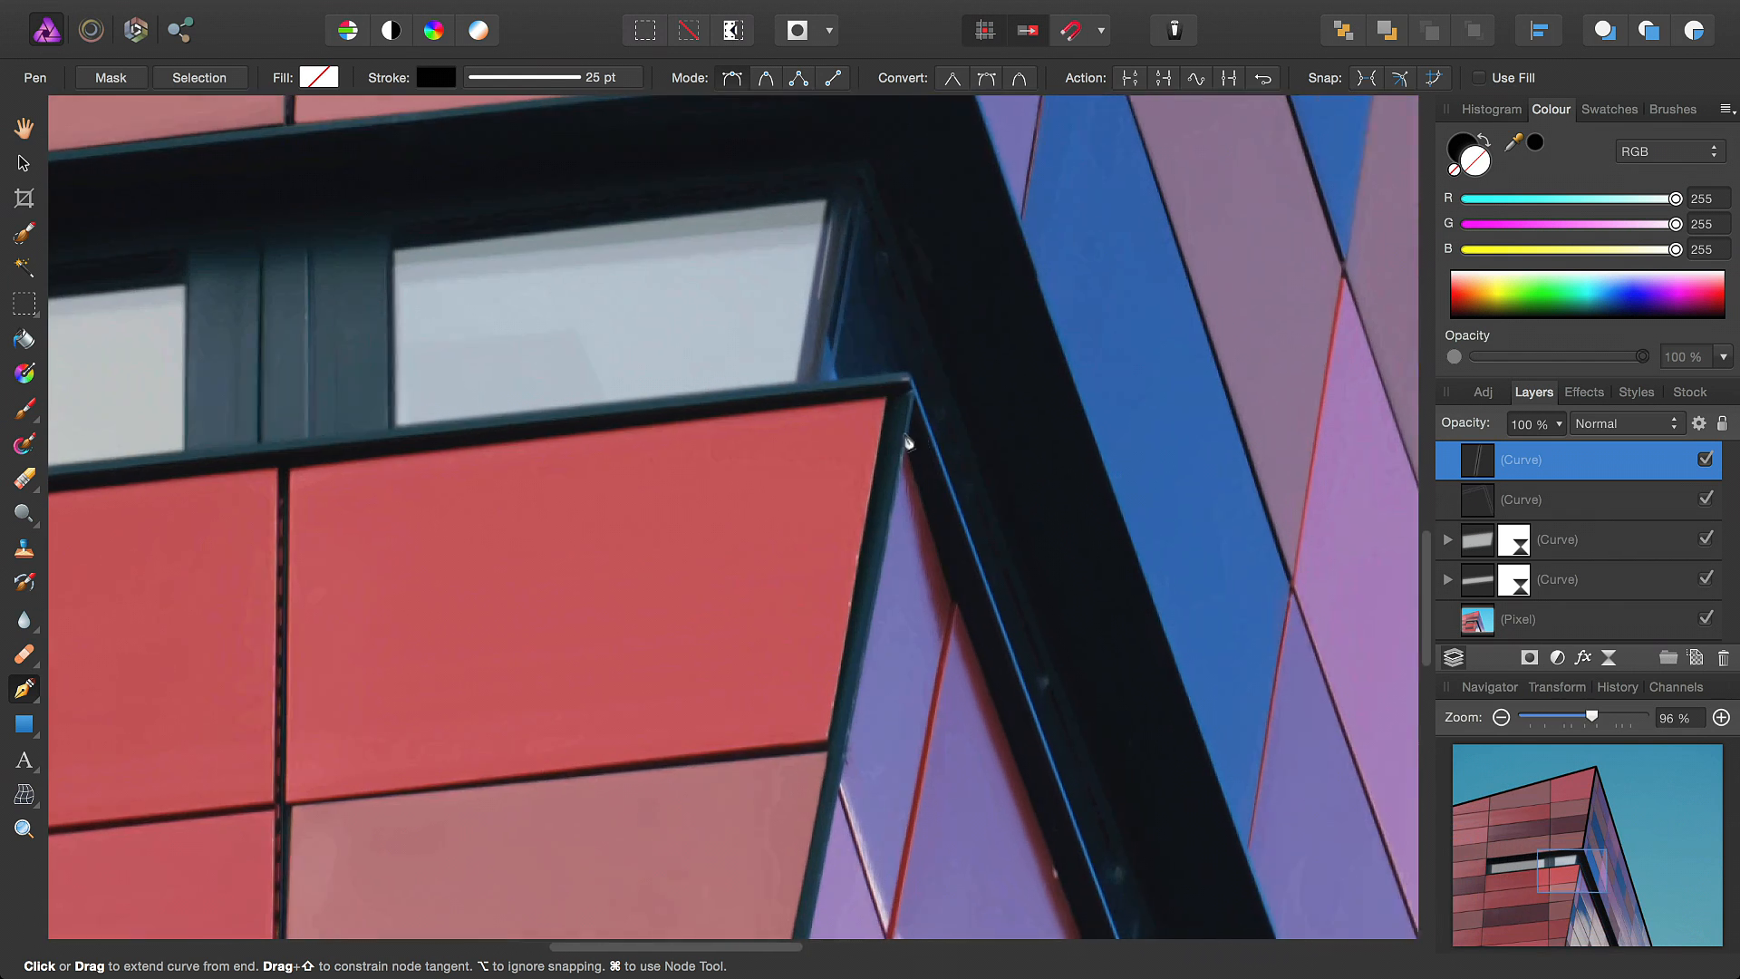
key(Escape)
Draw a straight Pen tool line along the lower corner edge from the tip below the window down to the image bottom
scroll(930, 426, up, 1)
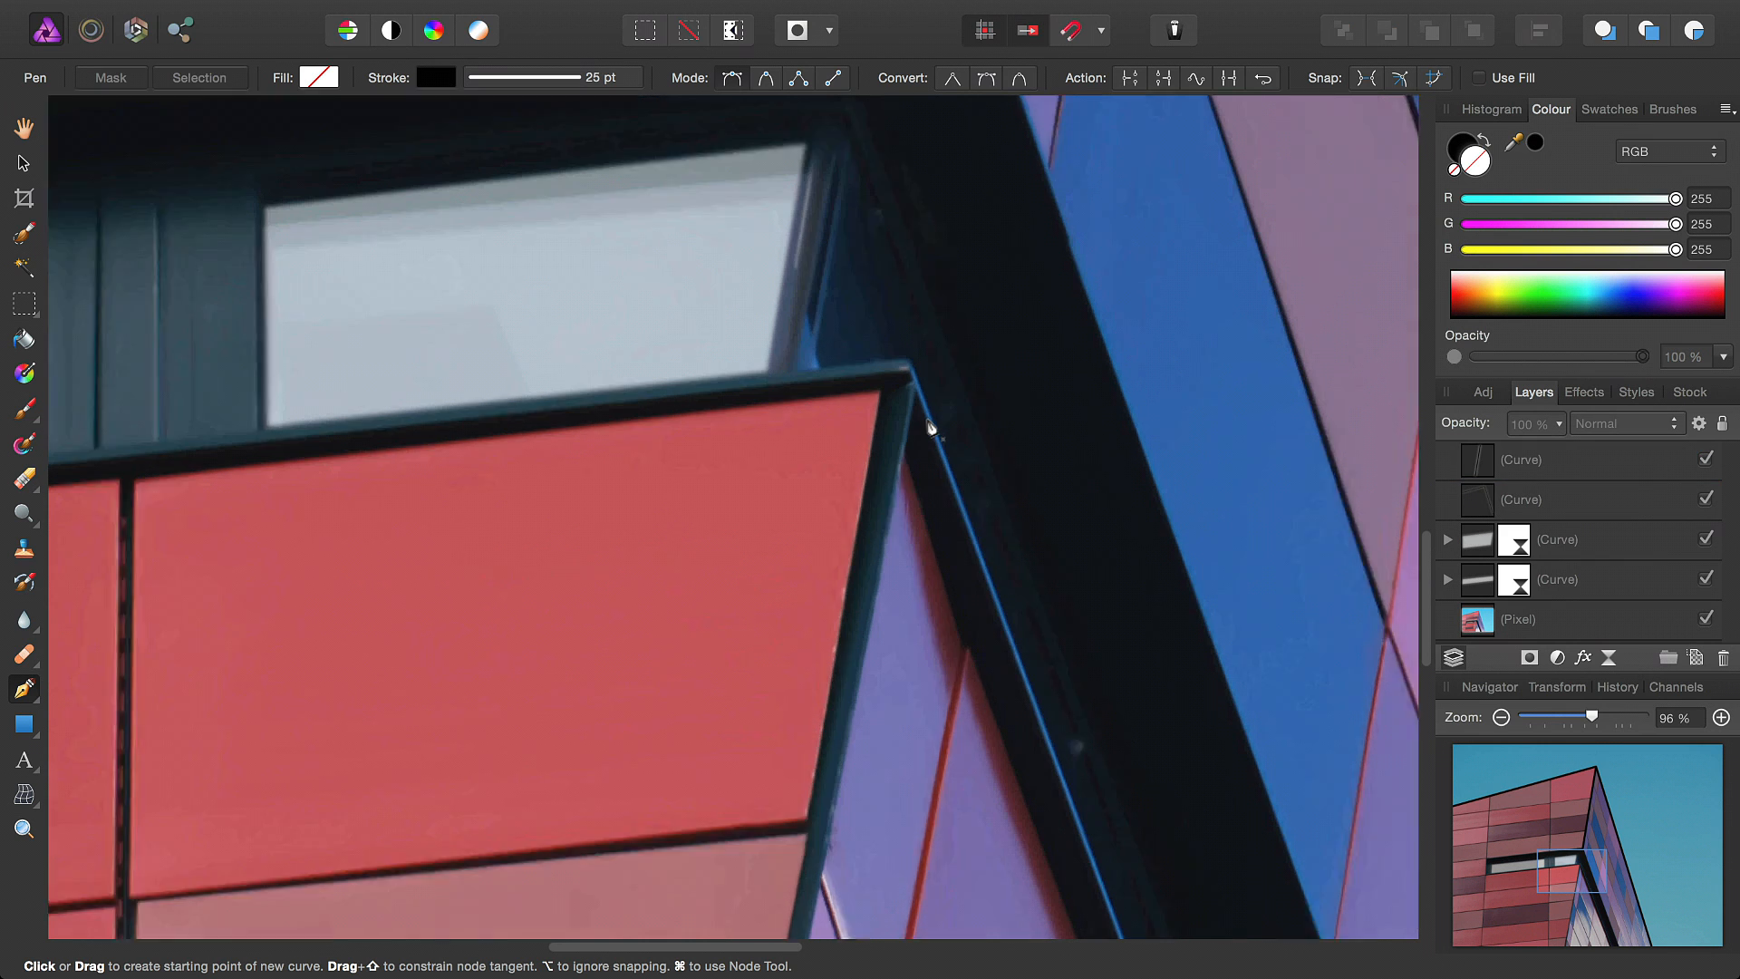
scroll(931, 426, up, 2)
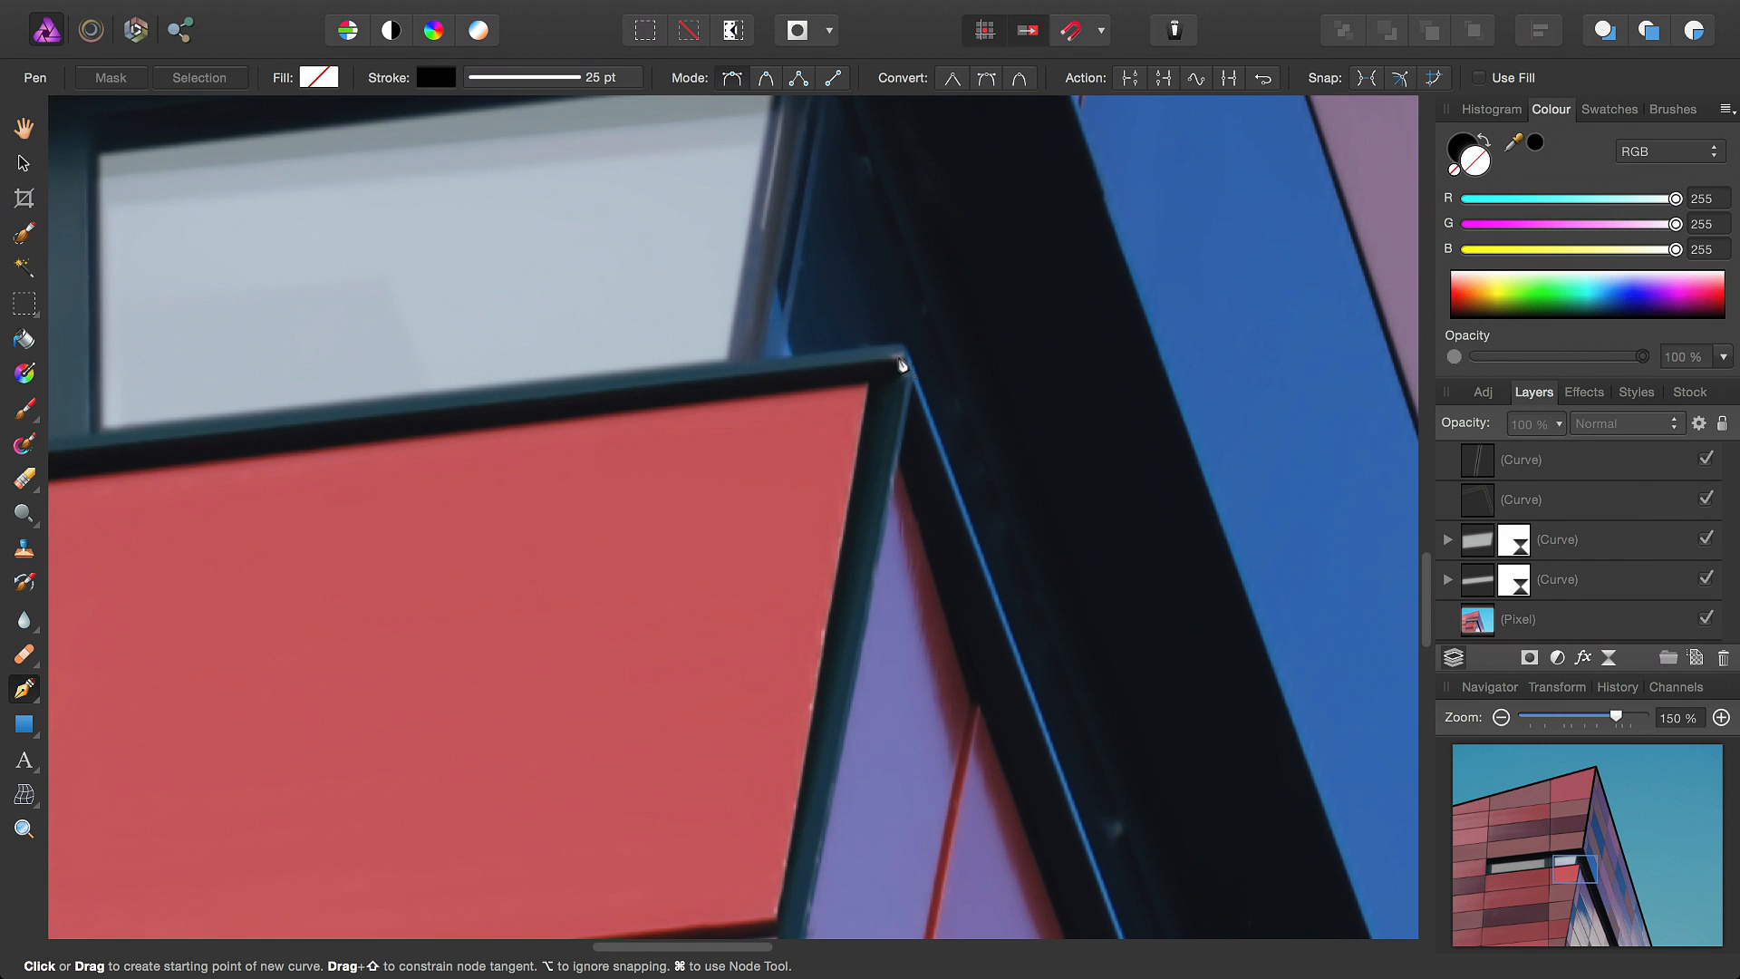
scroll(933, 381, down, 1)
scroll(936, 489, down, 6)
scroll(930, 574, down, 8)
scroll(926, 575, up, 4)
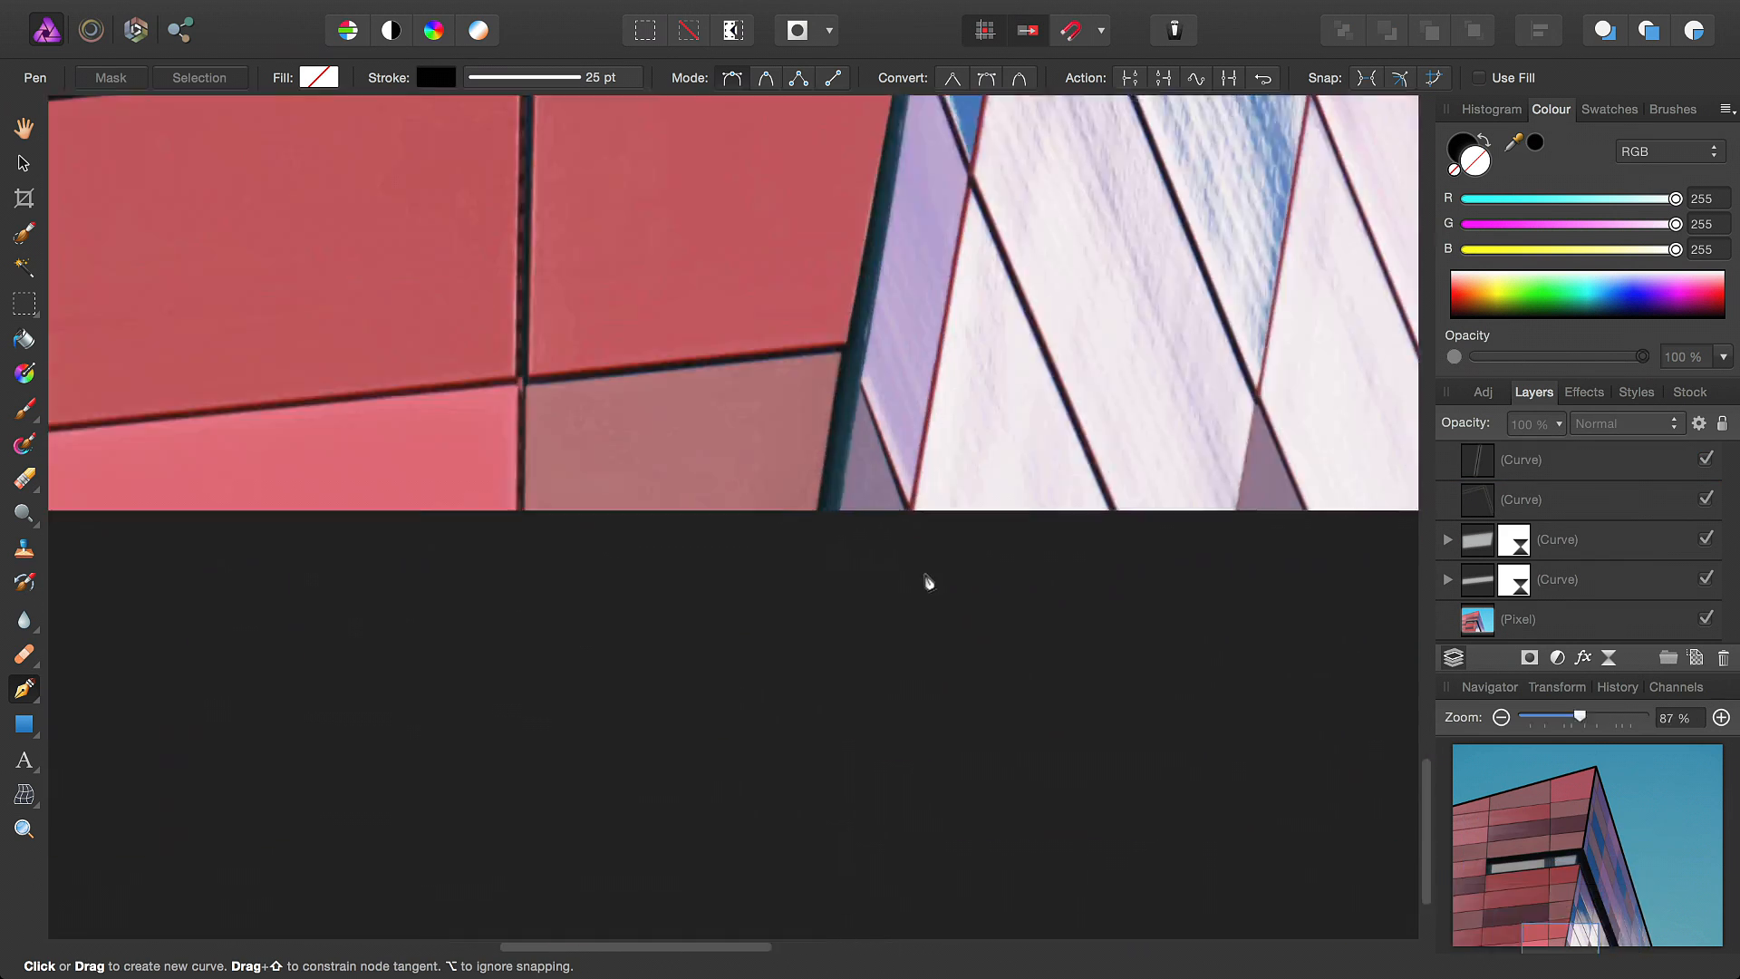
scroll(795, 492, up, 3)
click(765, 467)
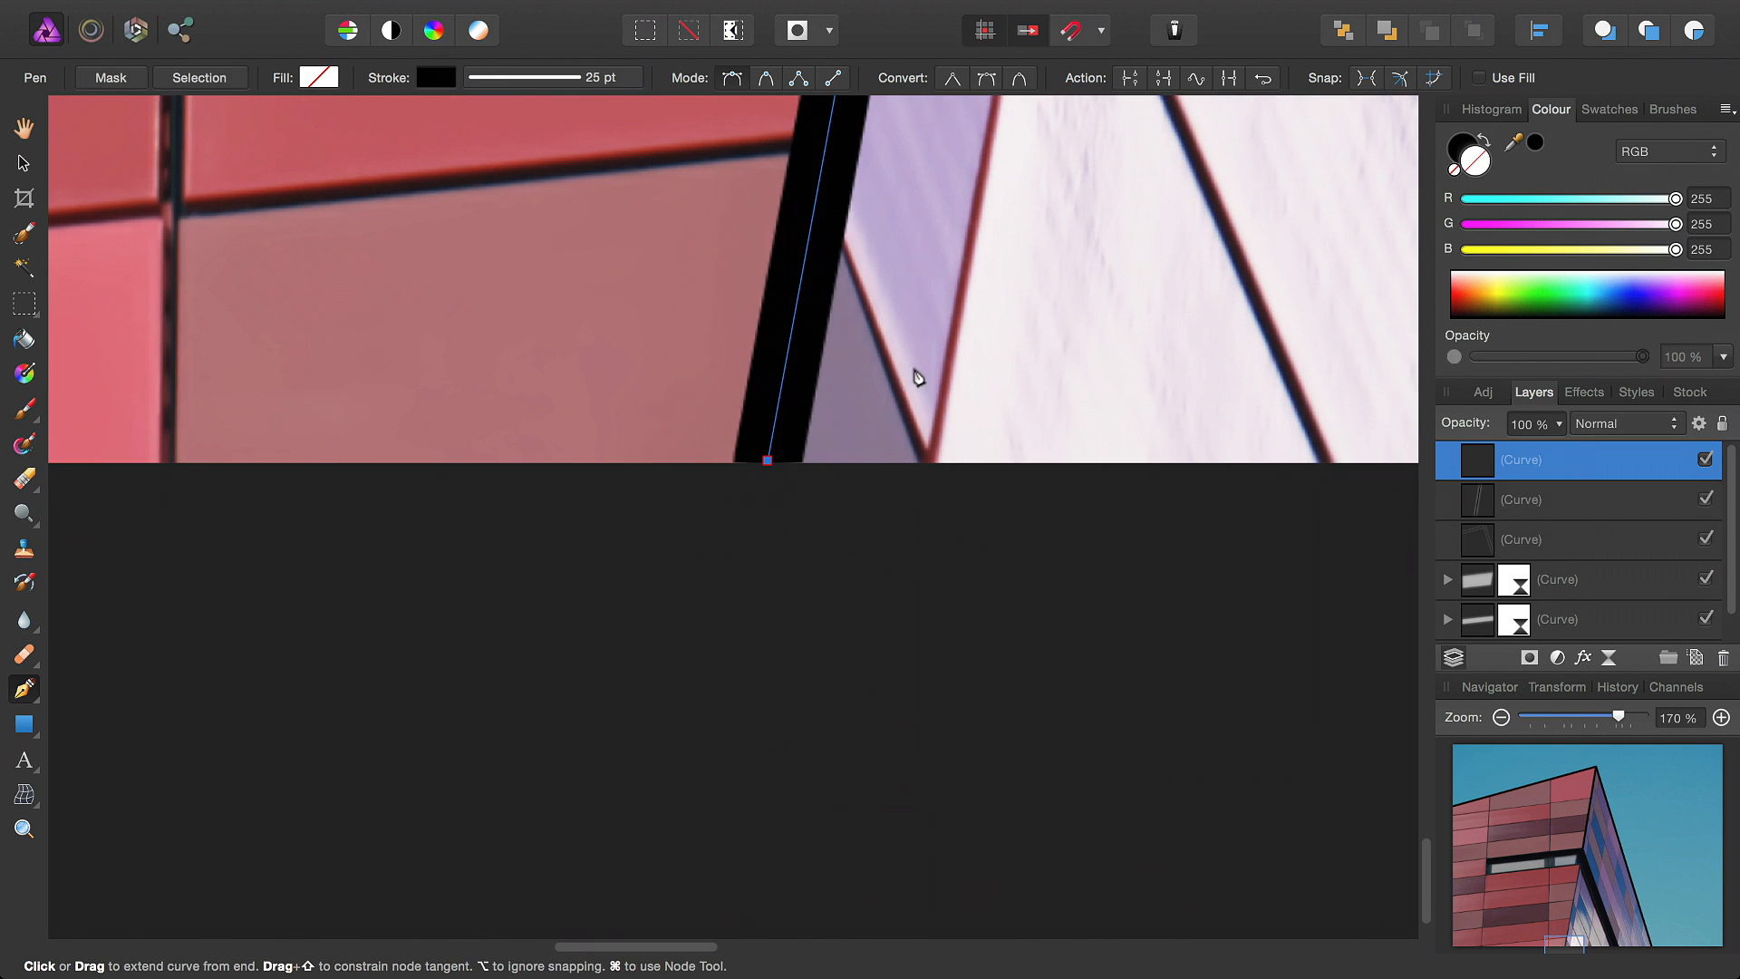
scroll(911, 407, down, 5)
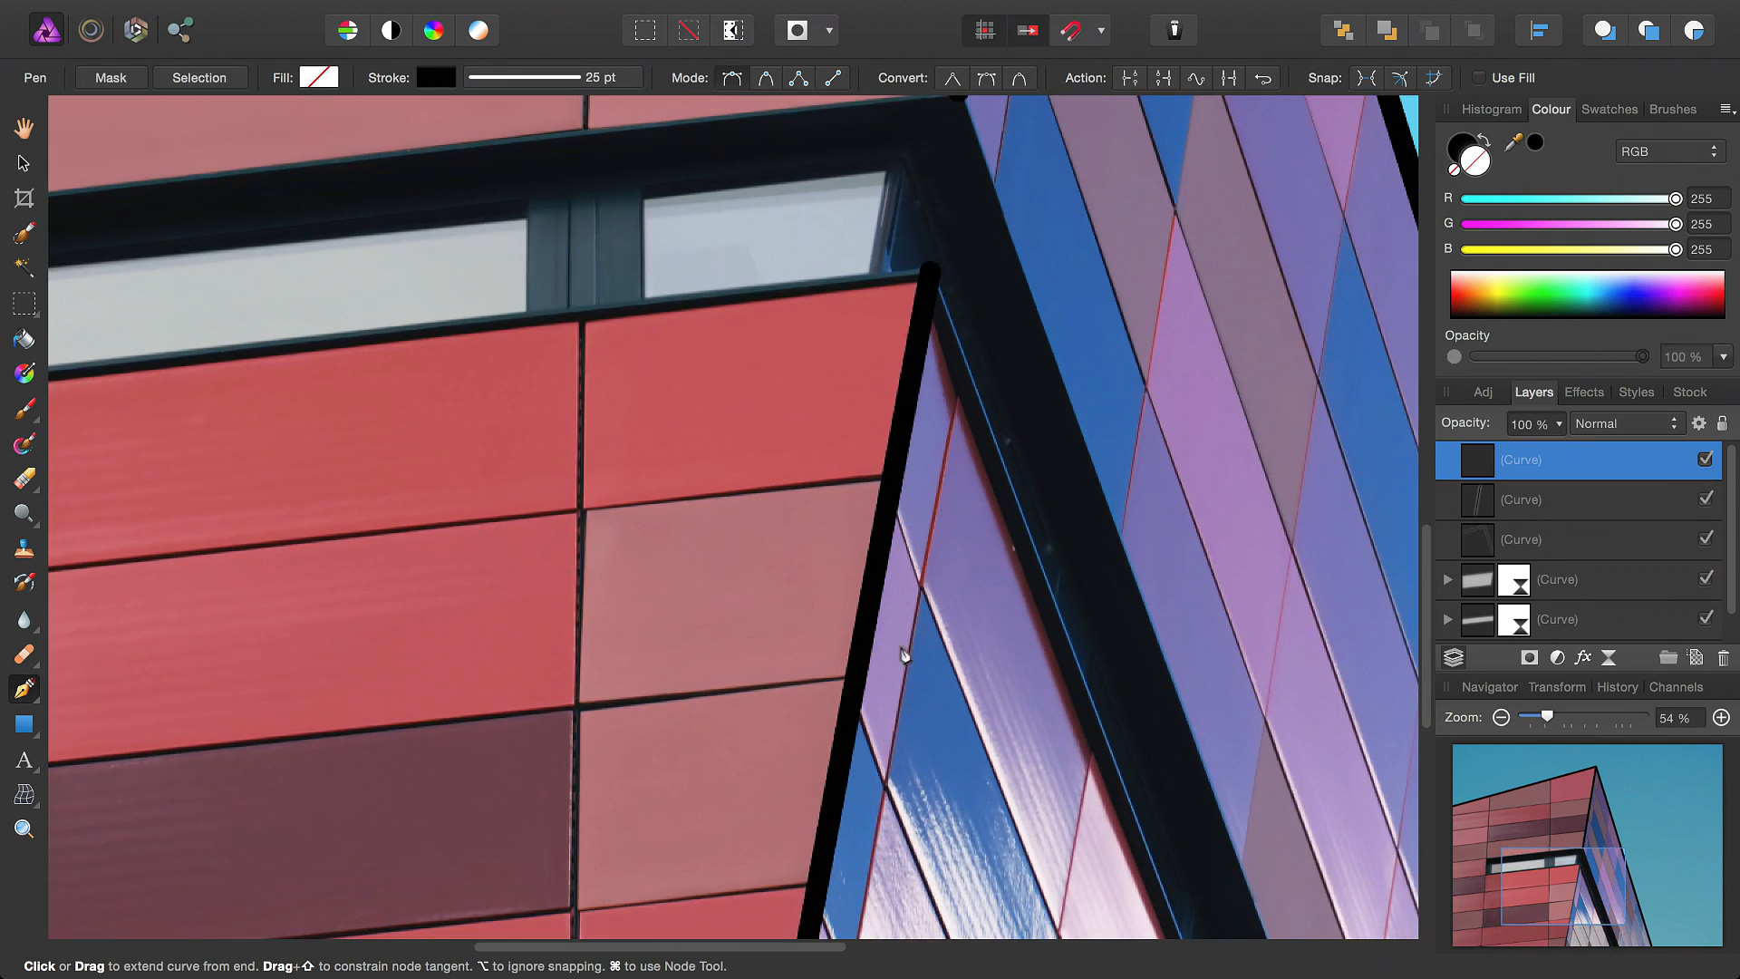
drag(943, 499, 943, 602)
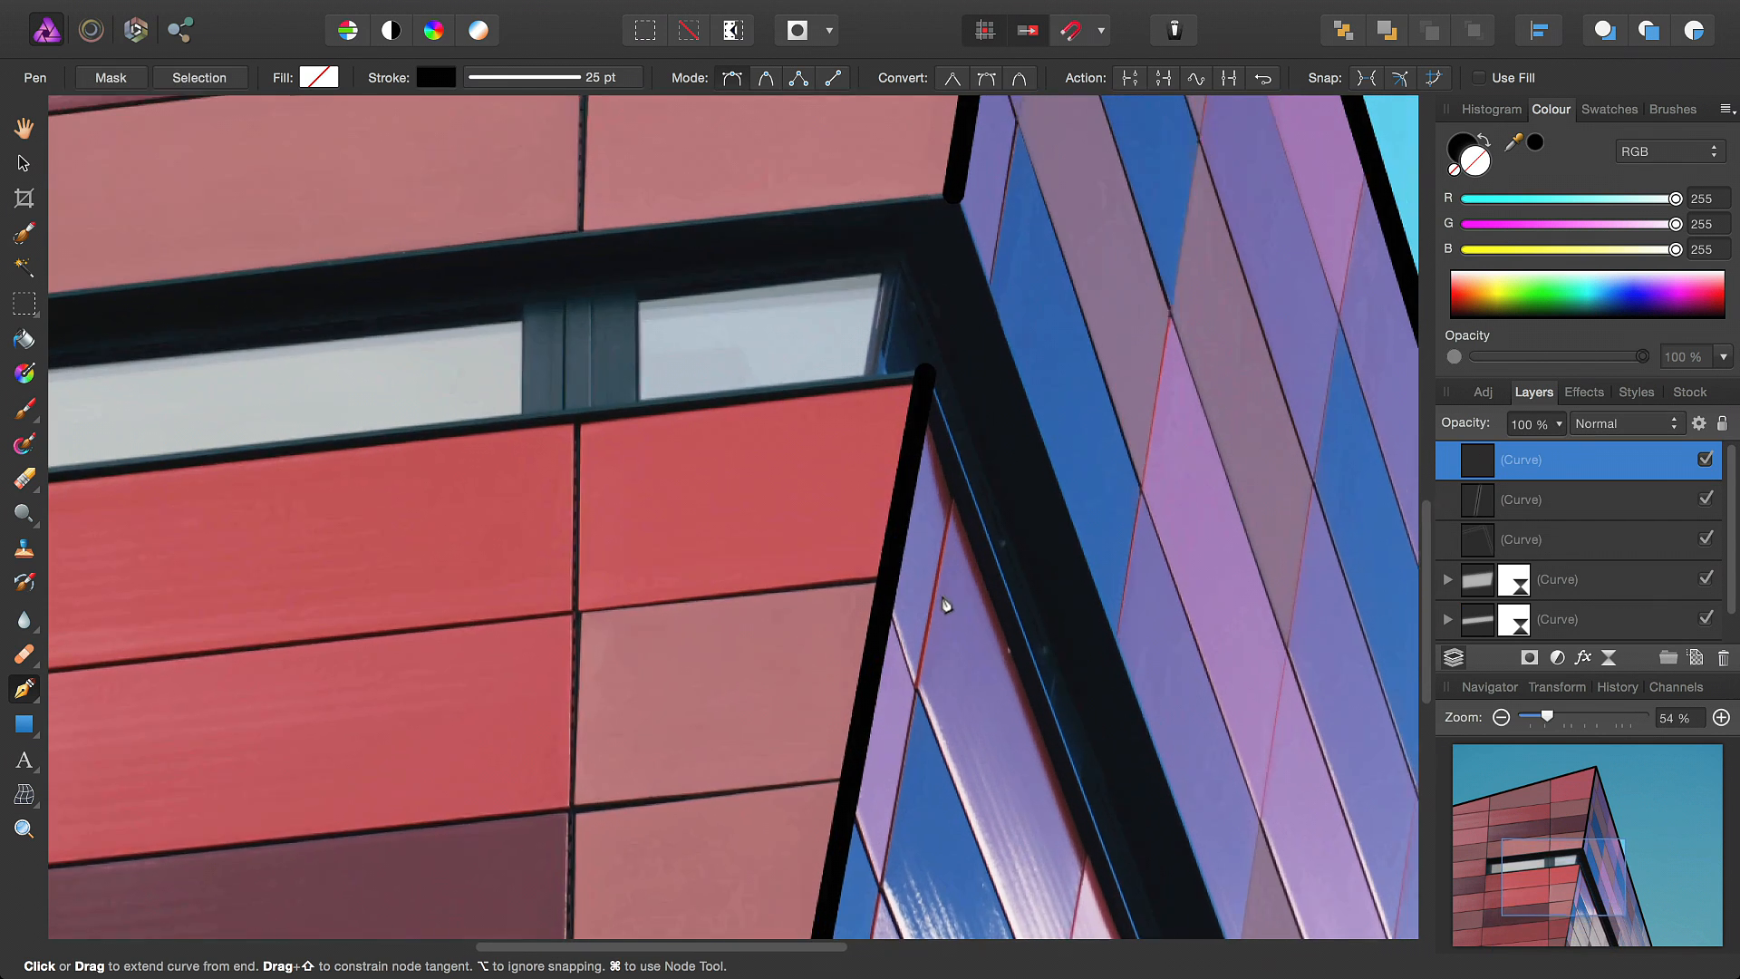
Start a new Pen tool curve from the window frame's upper outer corner down its short side and along its lower edge to the corner tip
key(Escape)
drag(694, 524, 827, 466)
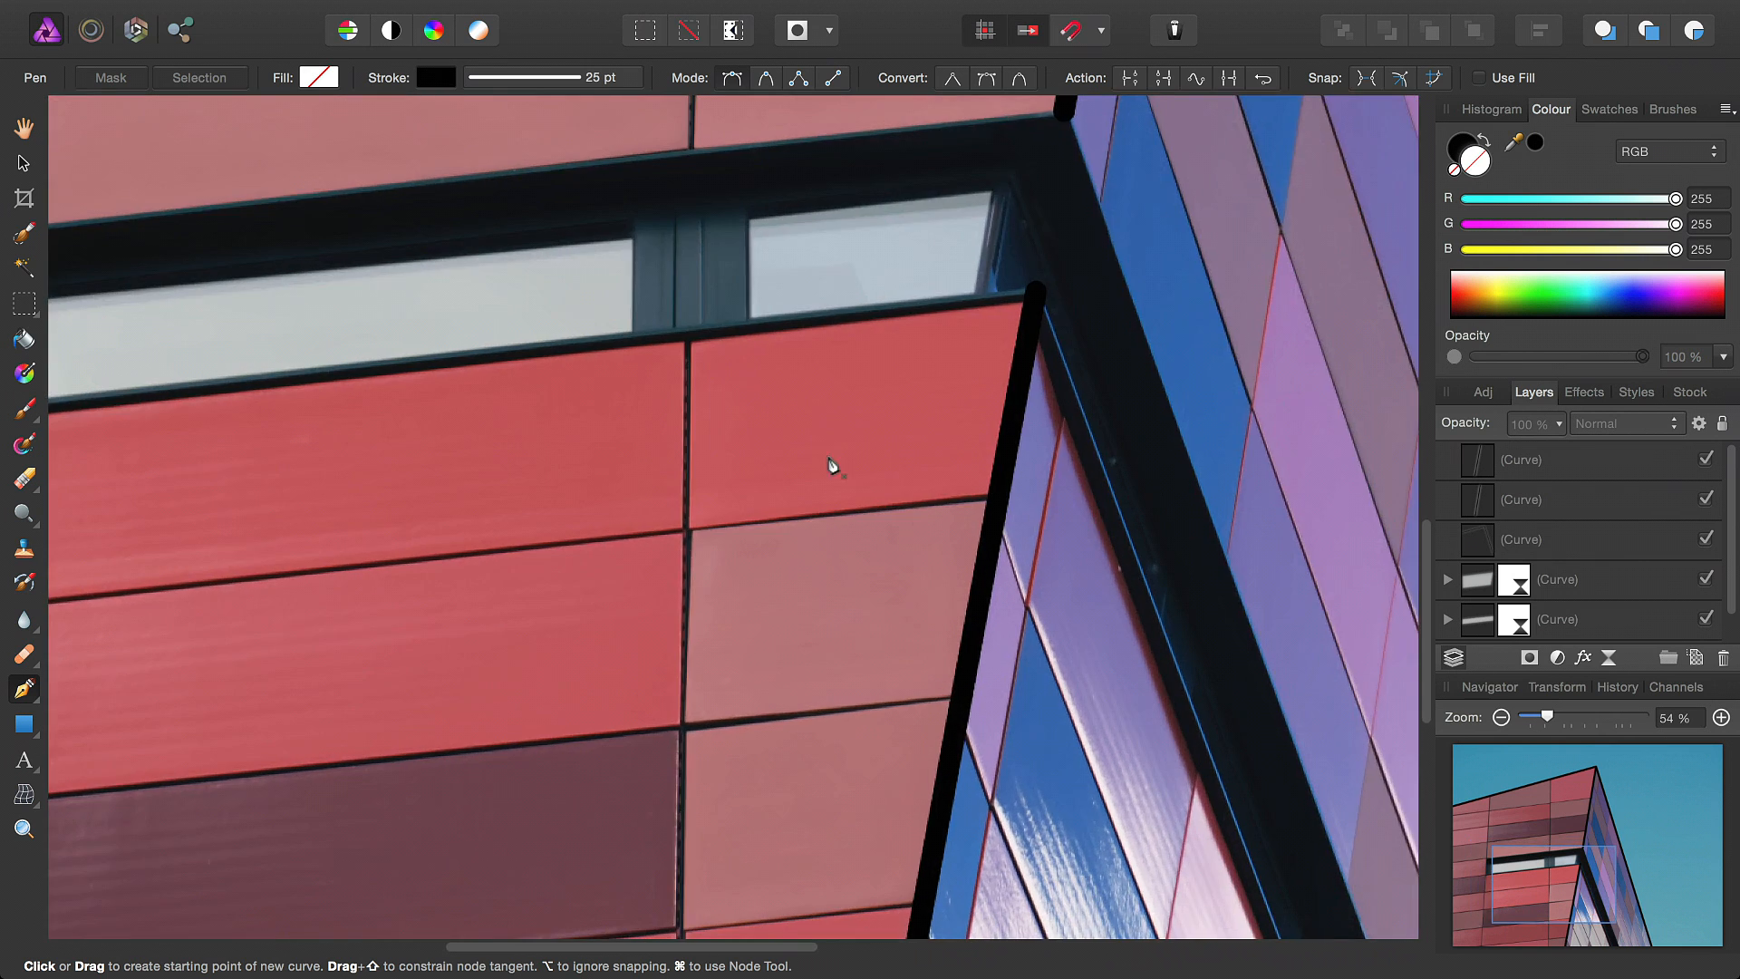
scroll(802, 505, down, 3)
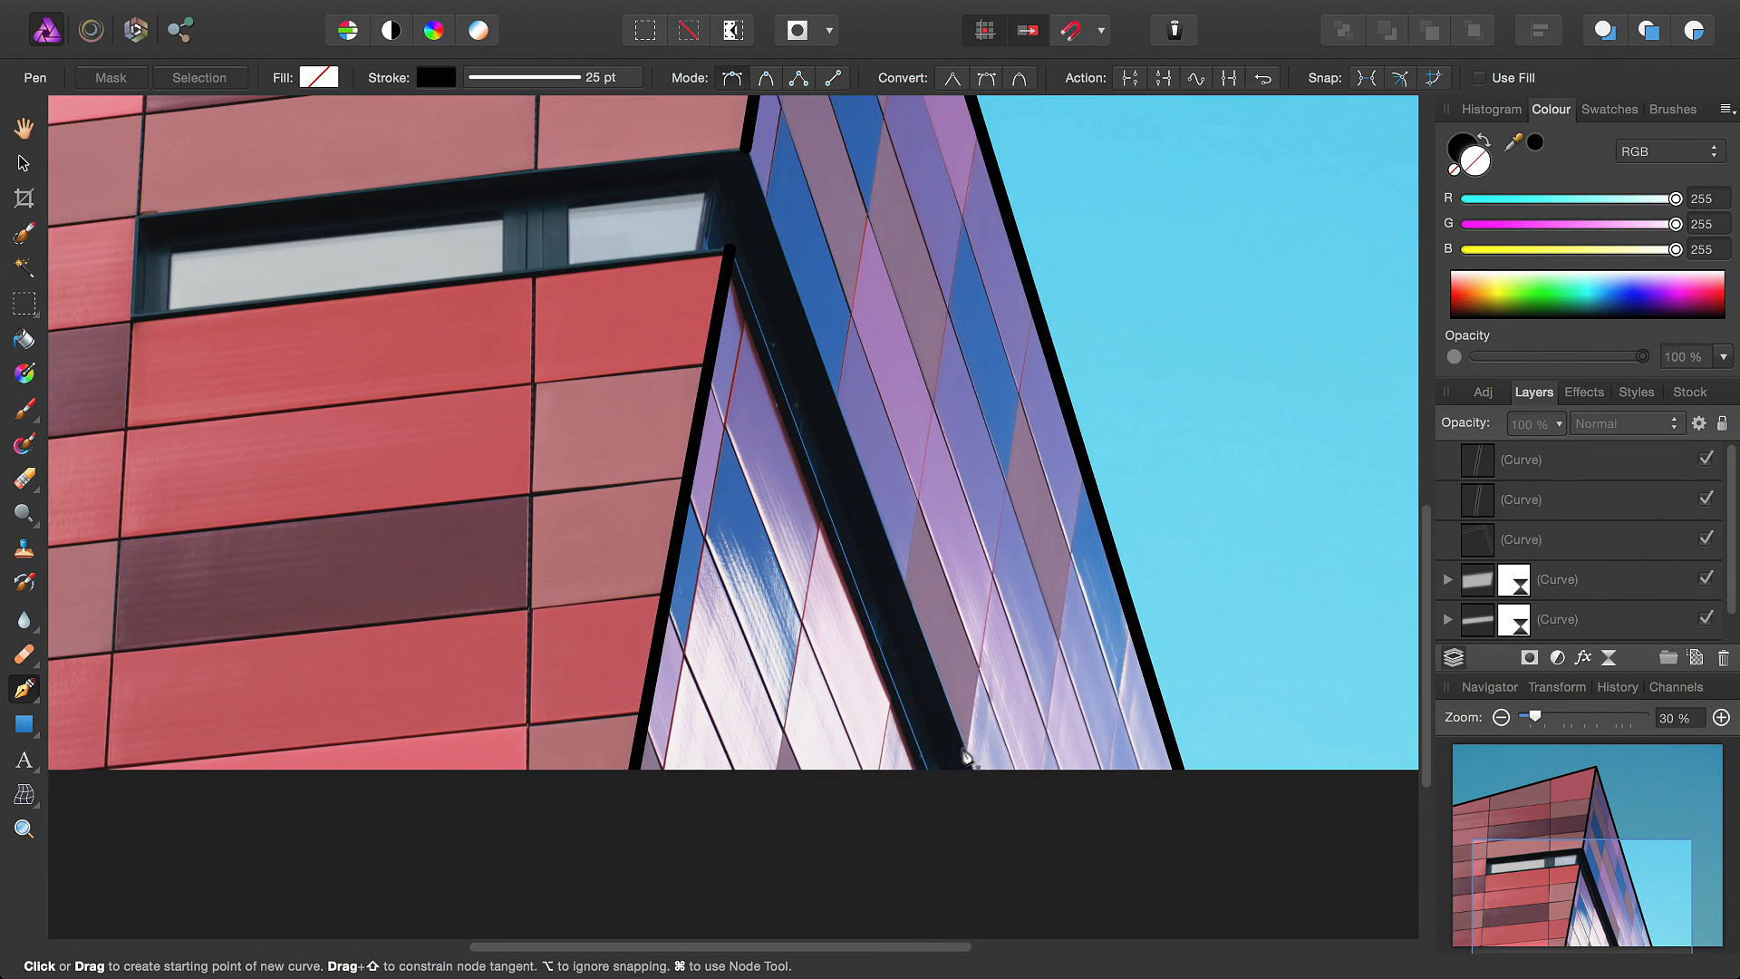
scroll(659, 317, up, 7)
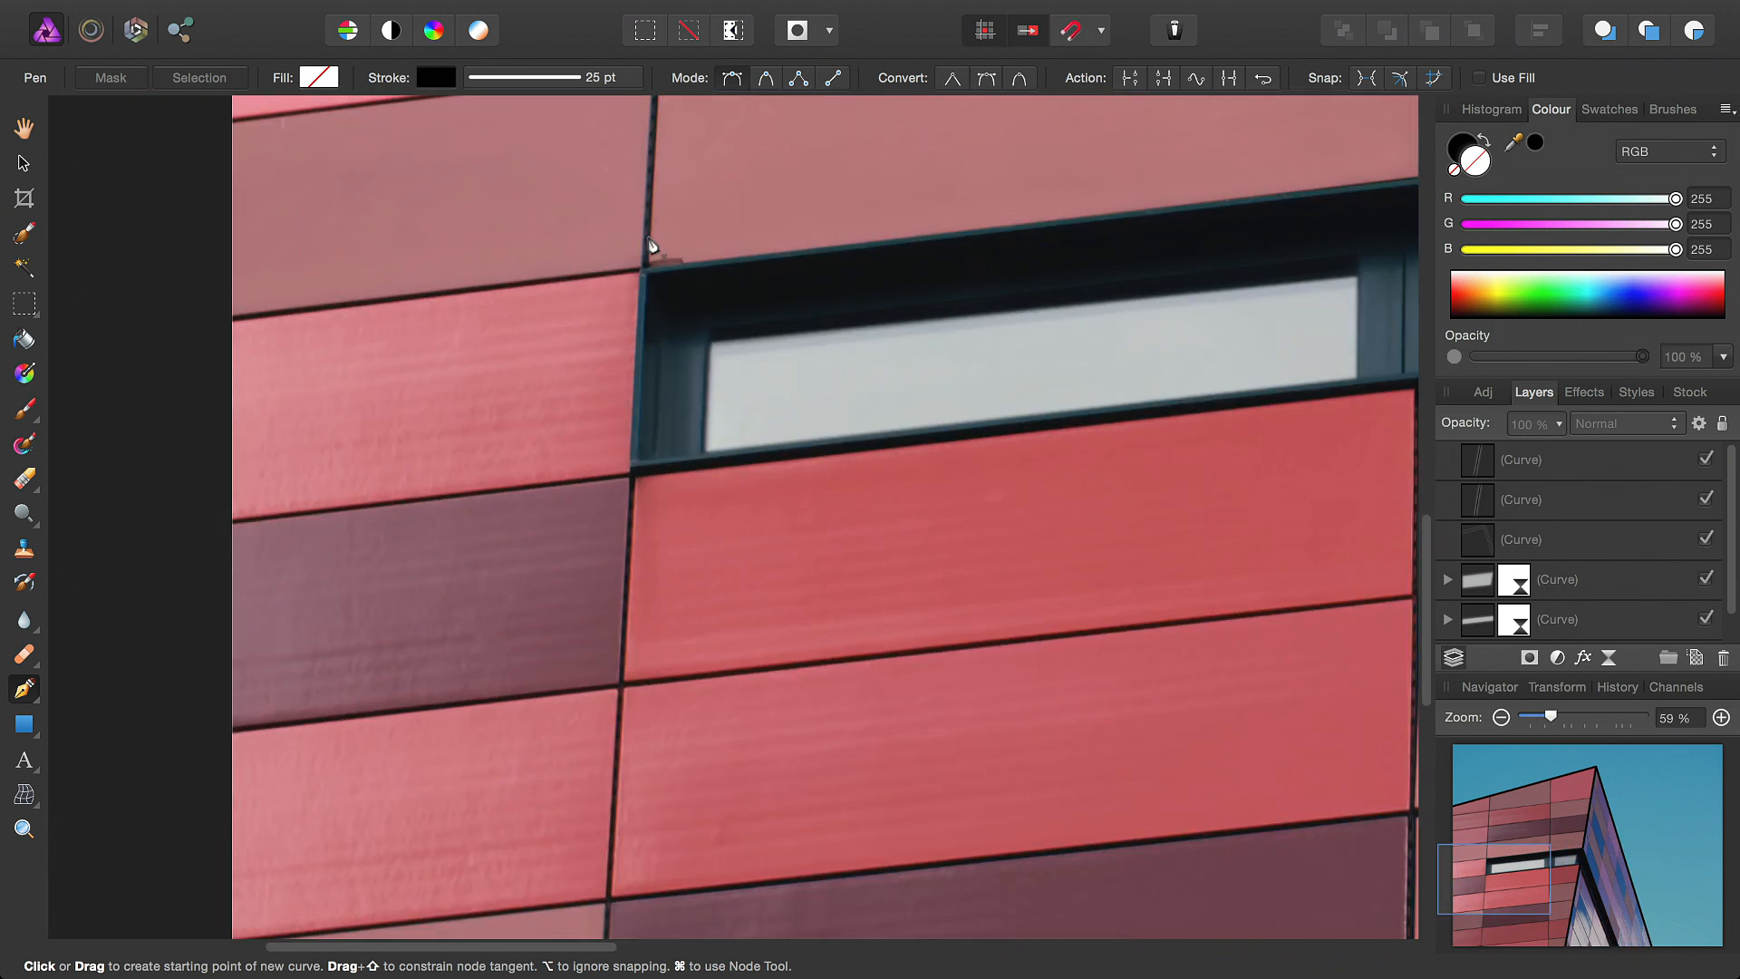
scroll(659, 377, up, 2)
click(612, 214)
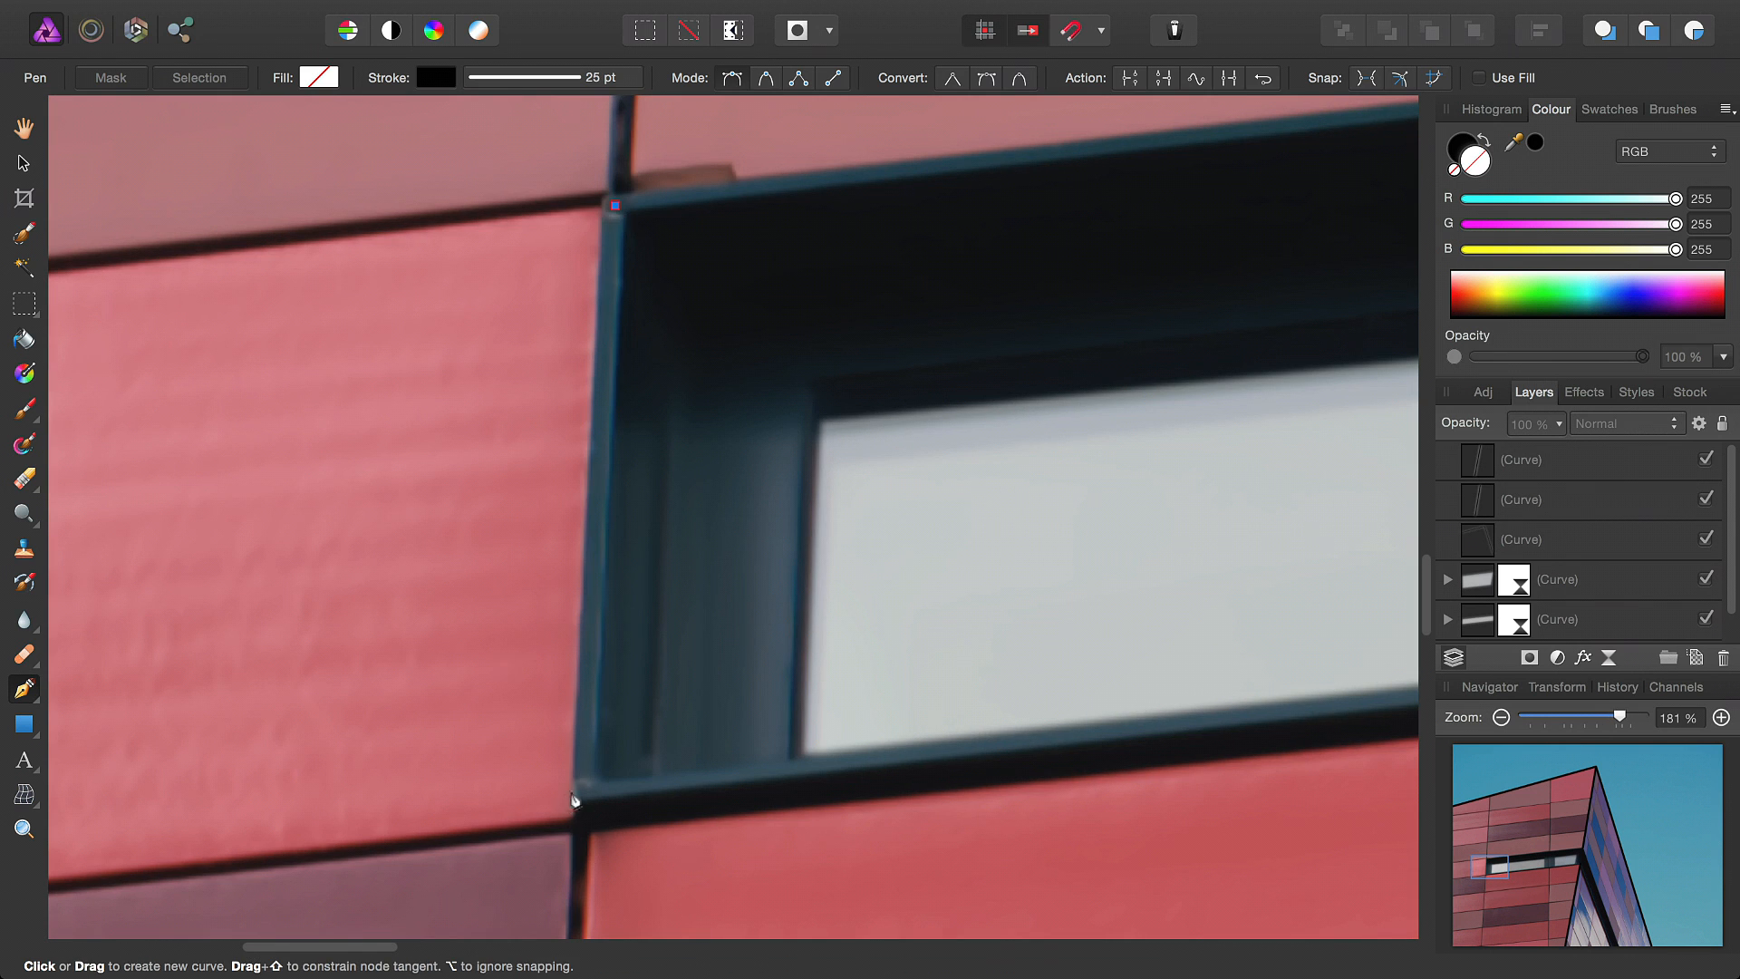
click(578, 796)
drag(927, 675, 653, 656)
scroll(725, 639, down, 8)
drag(1260, 653, 780, 580)
scroll(781, 580, up, 6)
scroll(781, 580, up, 2)
drag(1023, 286, 666, 357)
click(662, 341)
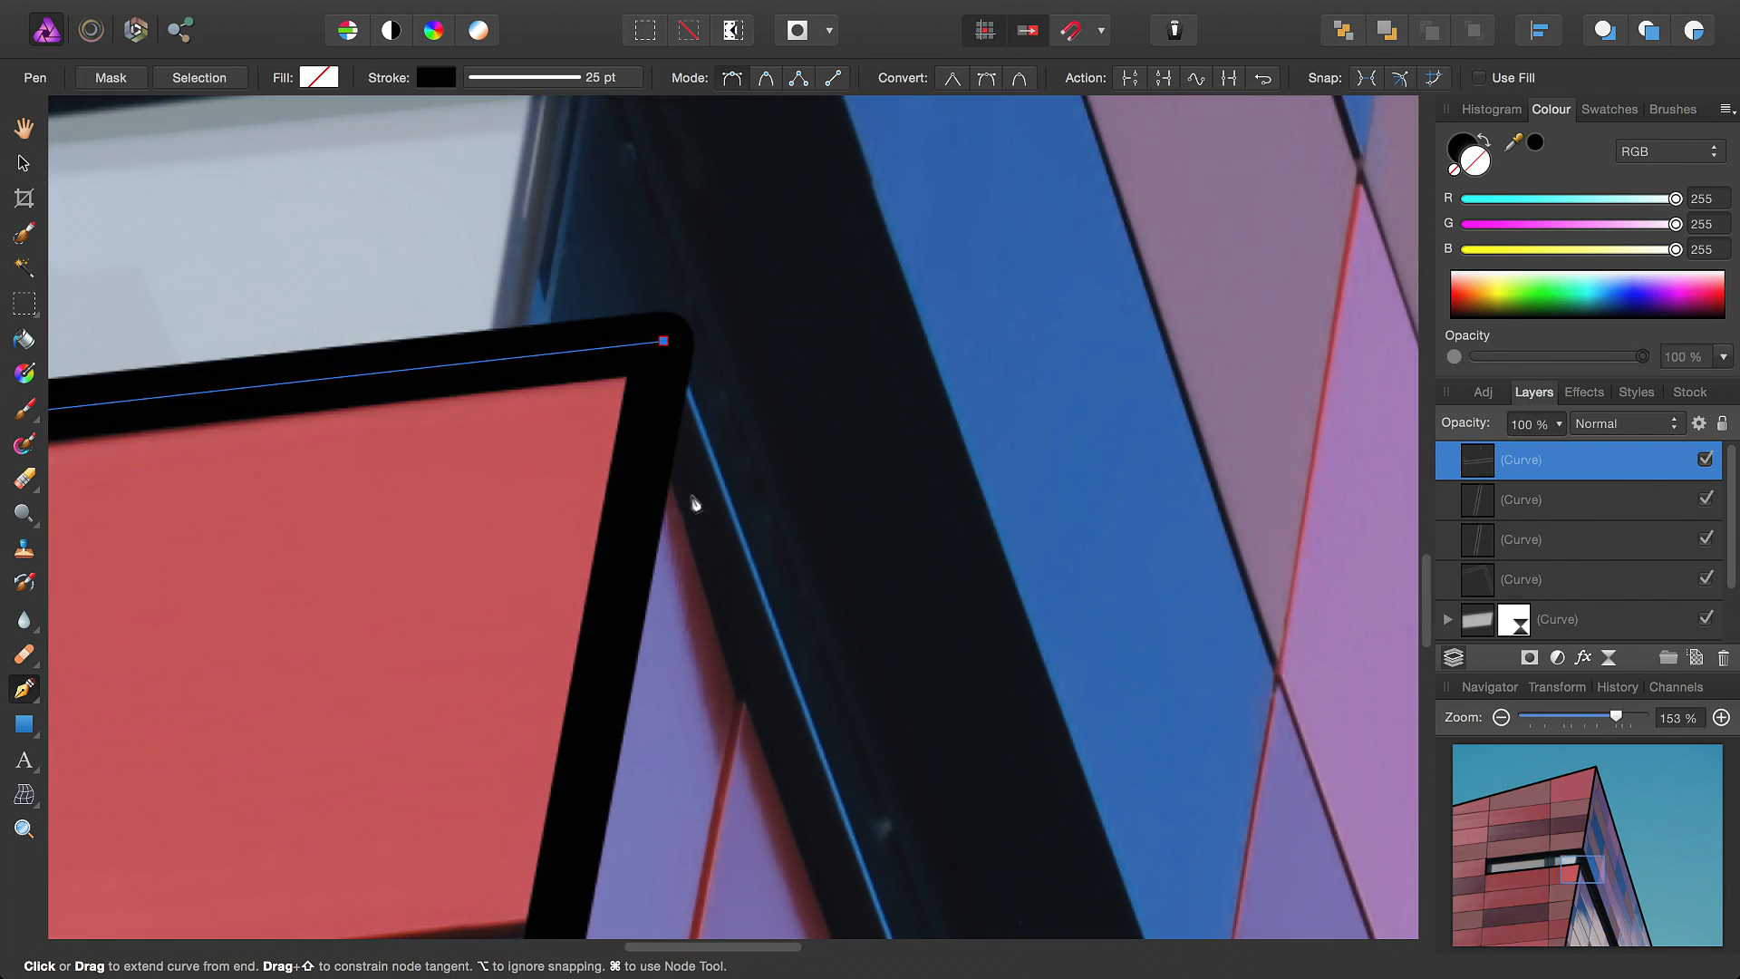
Extend the lower frame curve from the corner tip down the frame's inner slanted edge to the image bottom, and end the curve
scroll(692, 501, down, 7)
drag(725, 651, 653, 375)
scroll(588, 445, up, 7)
mouse_move(847, 811)
mouse_down()
mouse_move(588, 445)
mouse_move(749, 571)
mouse_up()
click(560, 418)
scroll(748, 571, down, 5)
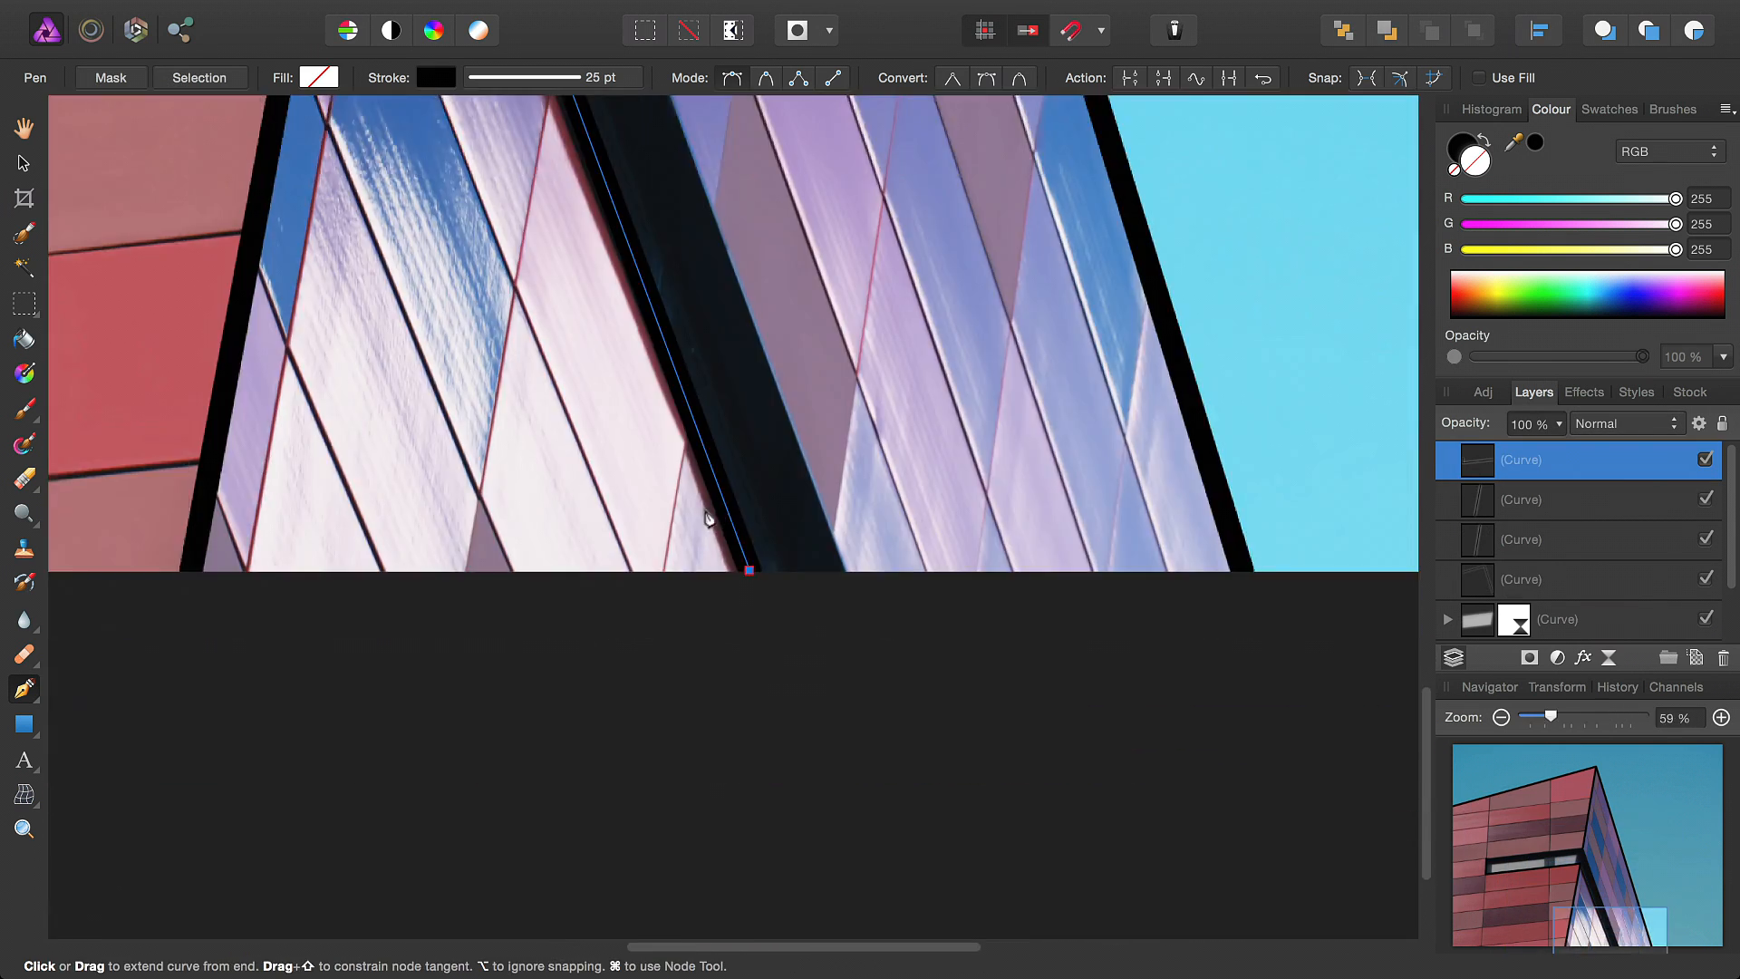
key(Escape)
key(Escape)
Draw a Pen tool curve from the image bottom up the frame's outer slanted edge and along its upper edge to the short side
scroll(831, 596, up, 4)
click(822, 585)
drag(691, 427, 868, 665)
scroll(868, 665, down, 5)
drag(620, 319, 818, 701)
scroll(829, 490, up, 5)
click(917, 189)
drag(507, 373, 1131, 408)
scroll(1131, 408, down, 3)
scroll(539, 435, up, 4)
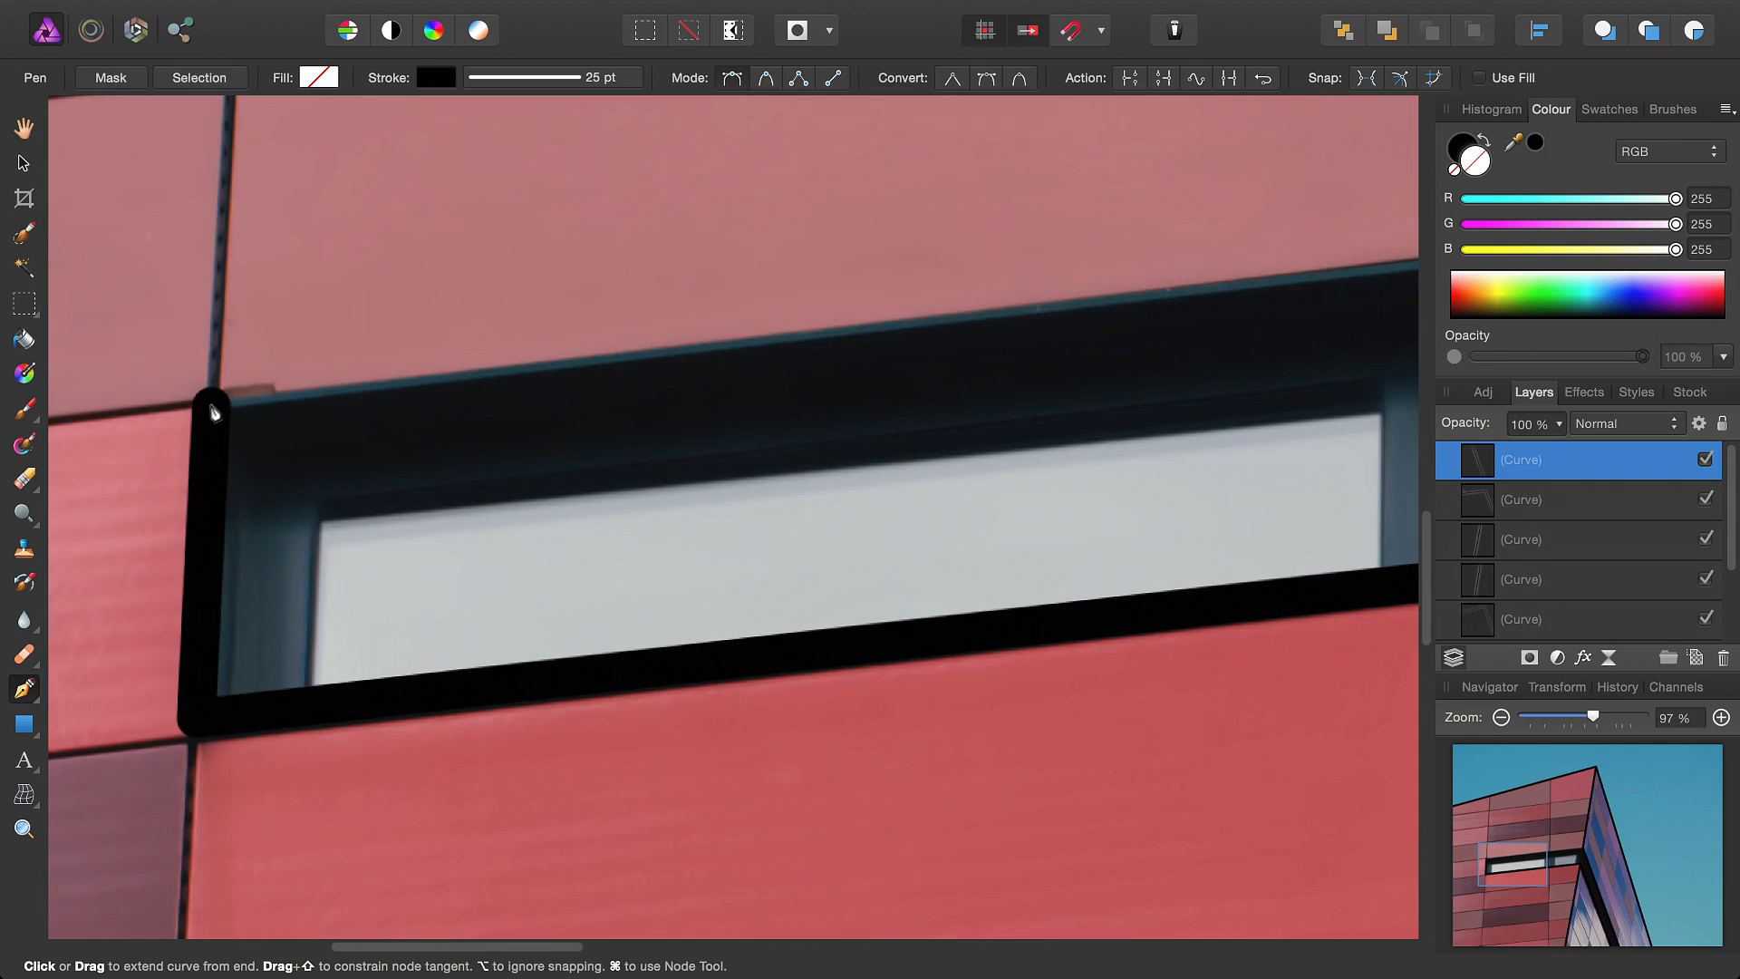
click(214, 403)
key(Escape)
drag(820, 508, 602, 478)
scroll(601, 477, down, 8)
key(h)
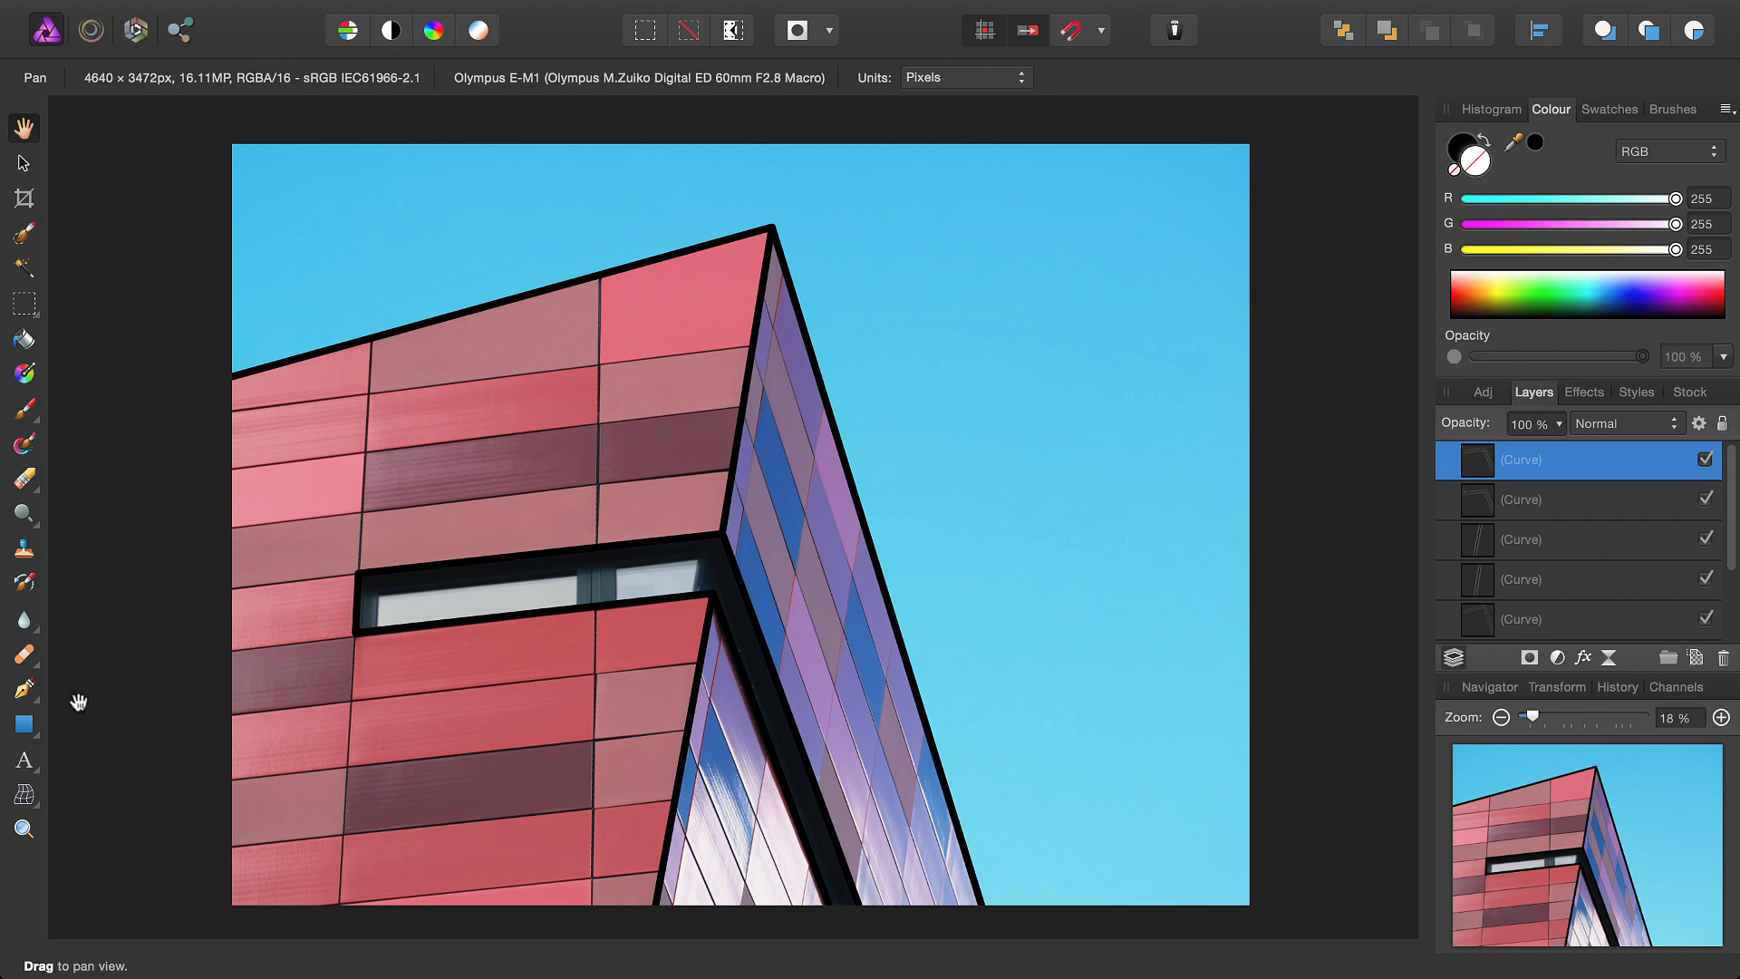
Switch to the Node tool and set the upper window frame curve's stroke width to 15 pt
click(31, 697)
click(141, 718)
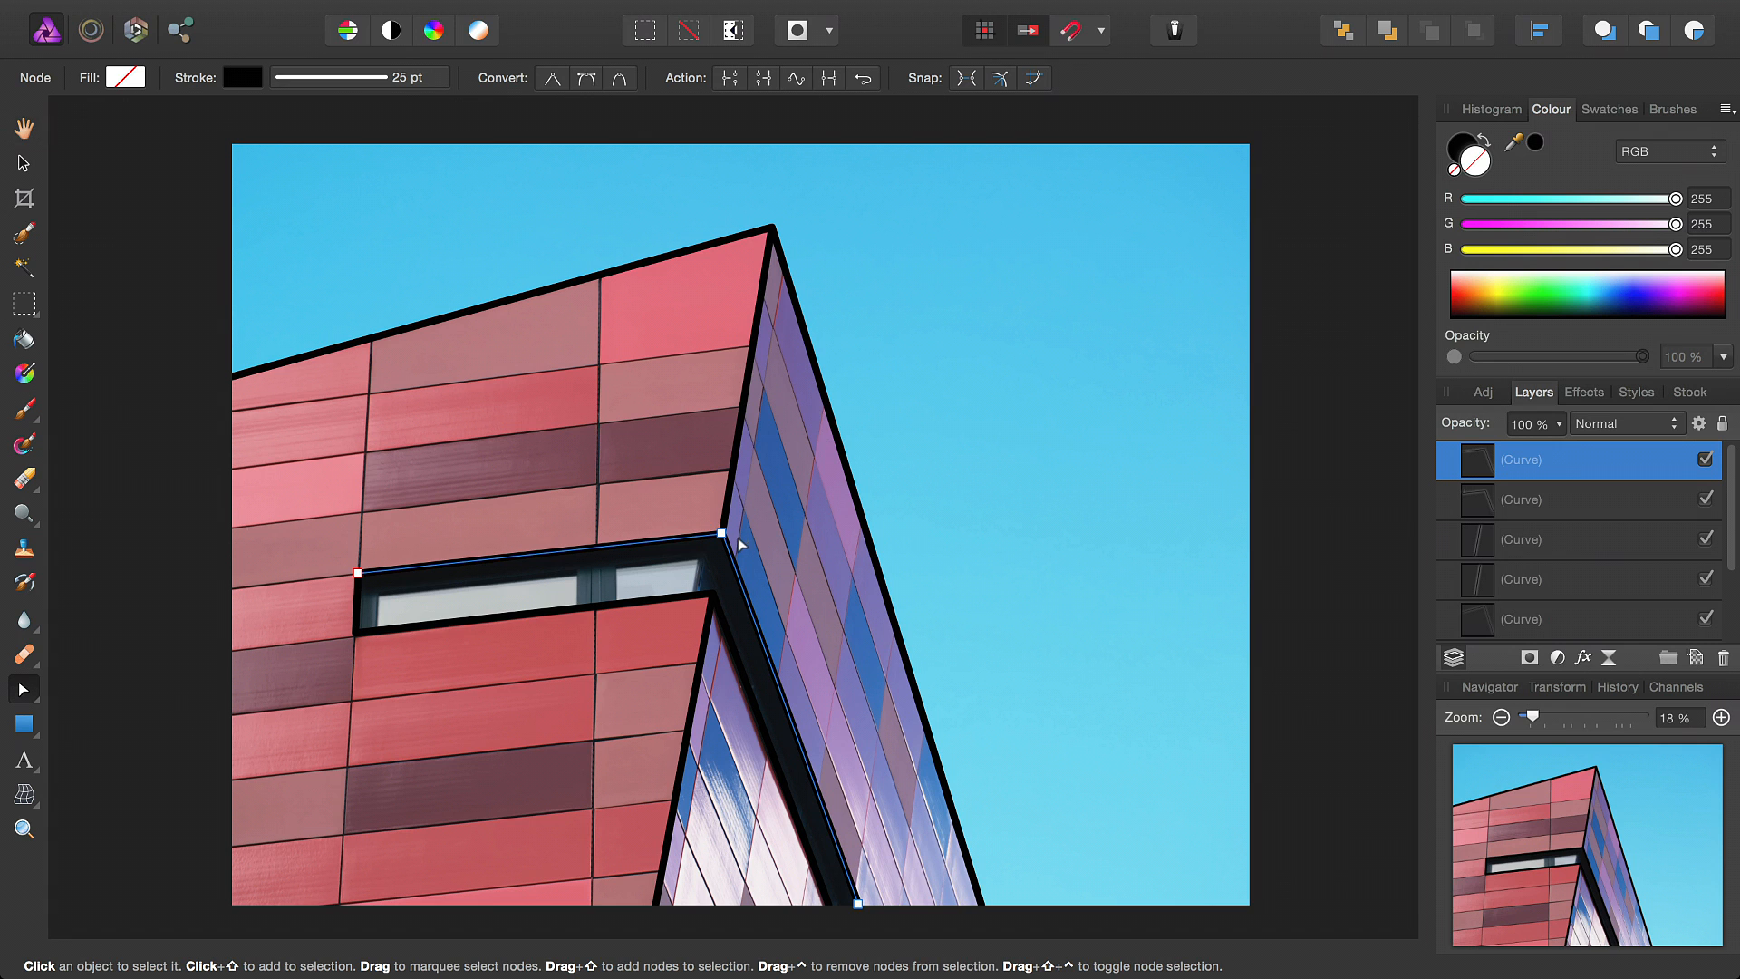
scroll(655, 615, up, 5)
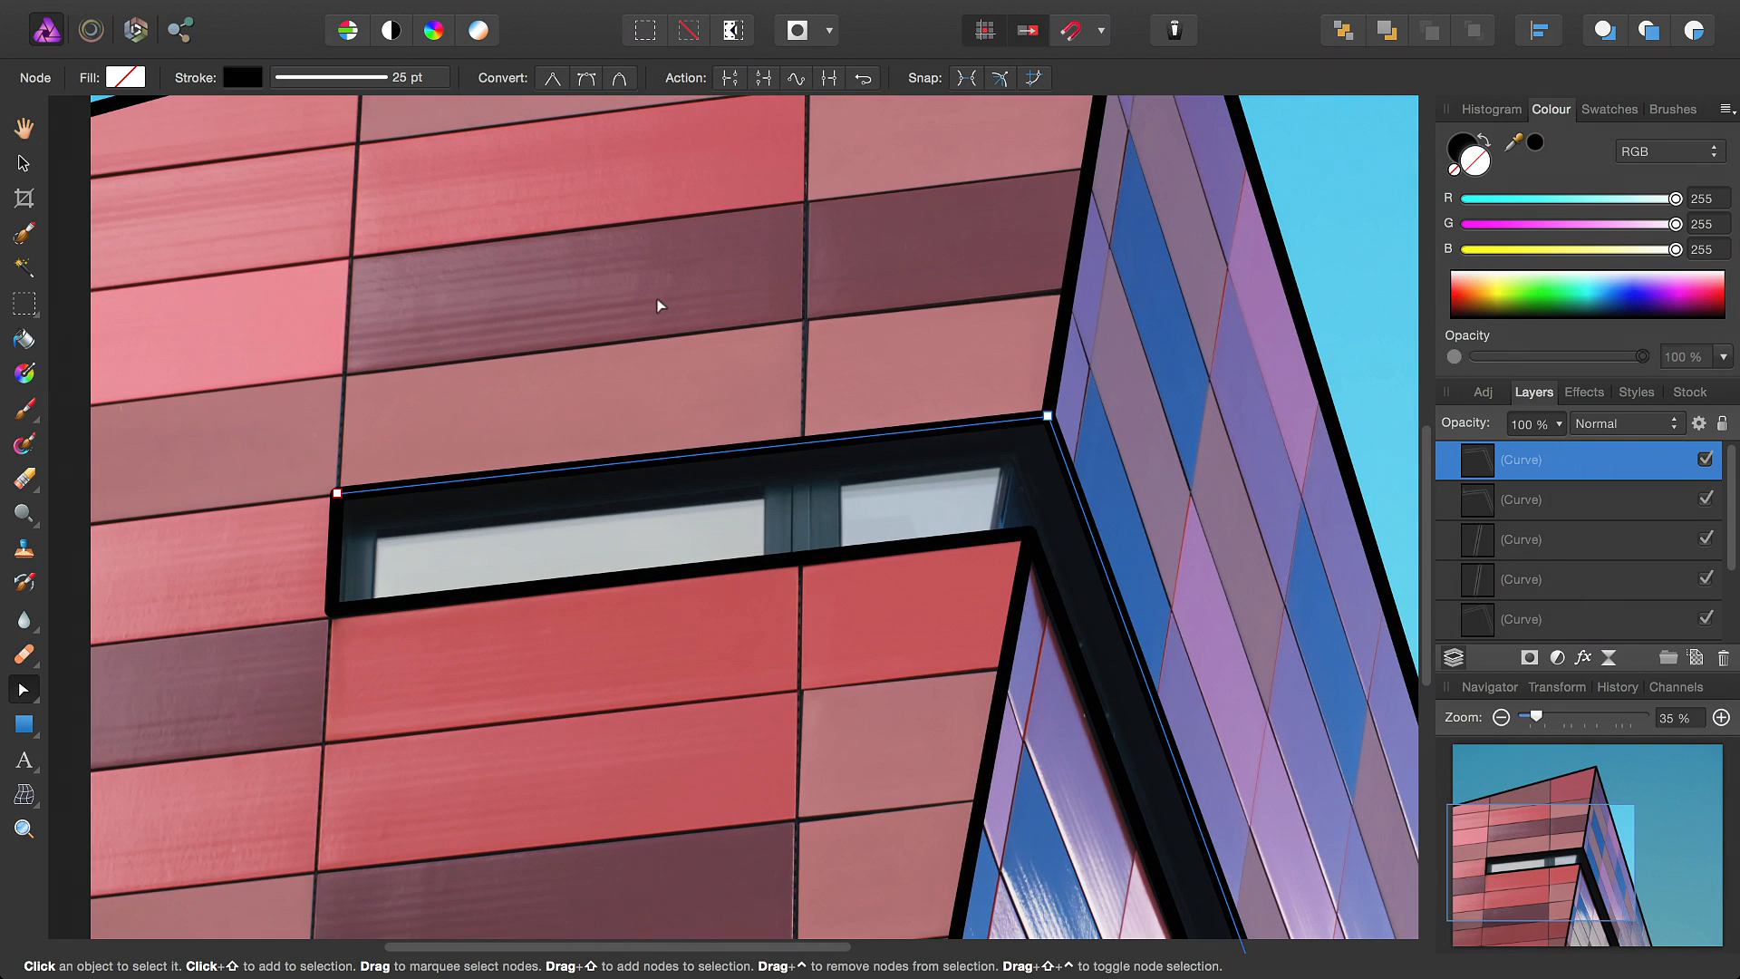
click(358, 77)
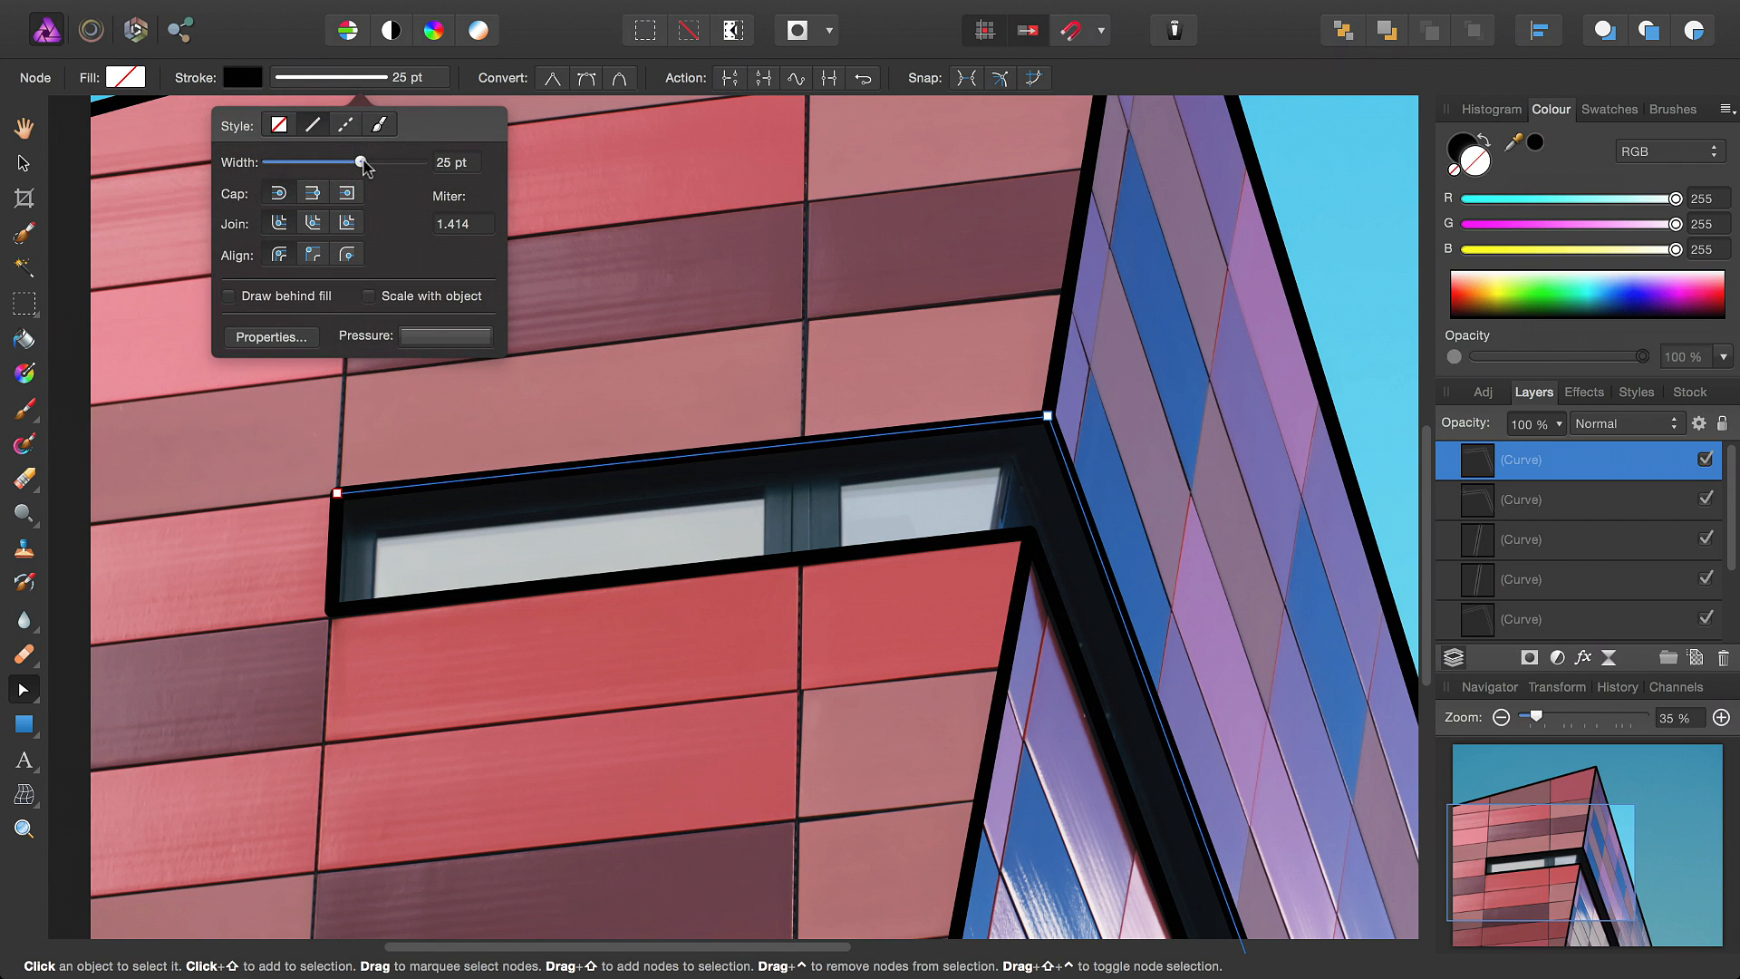
drag(362, 165, 344, 167)
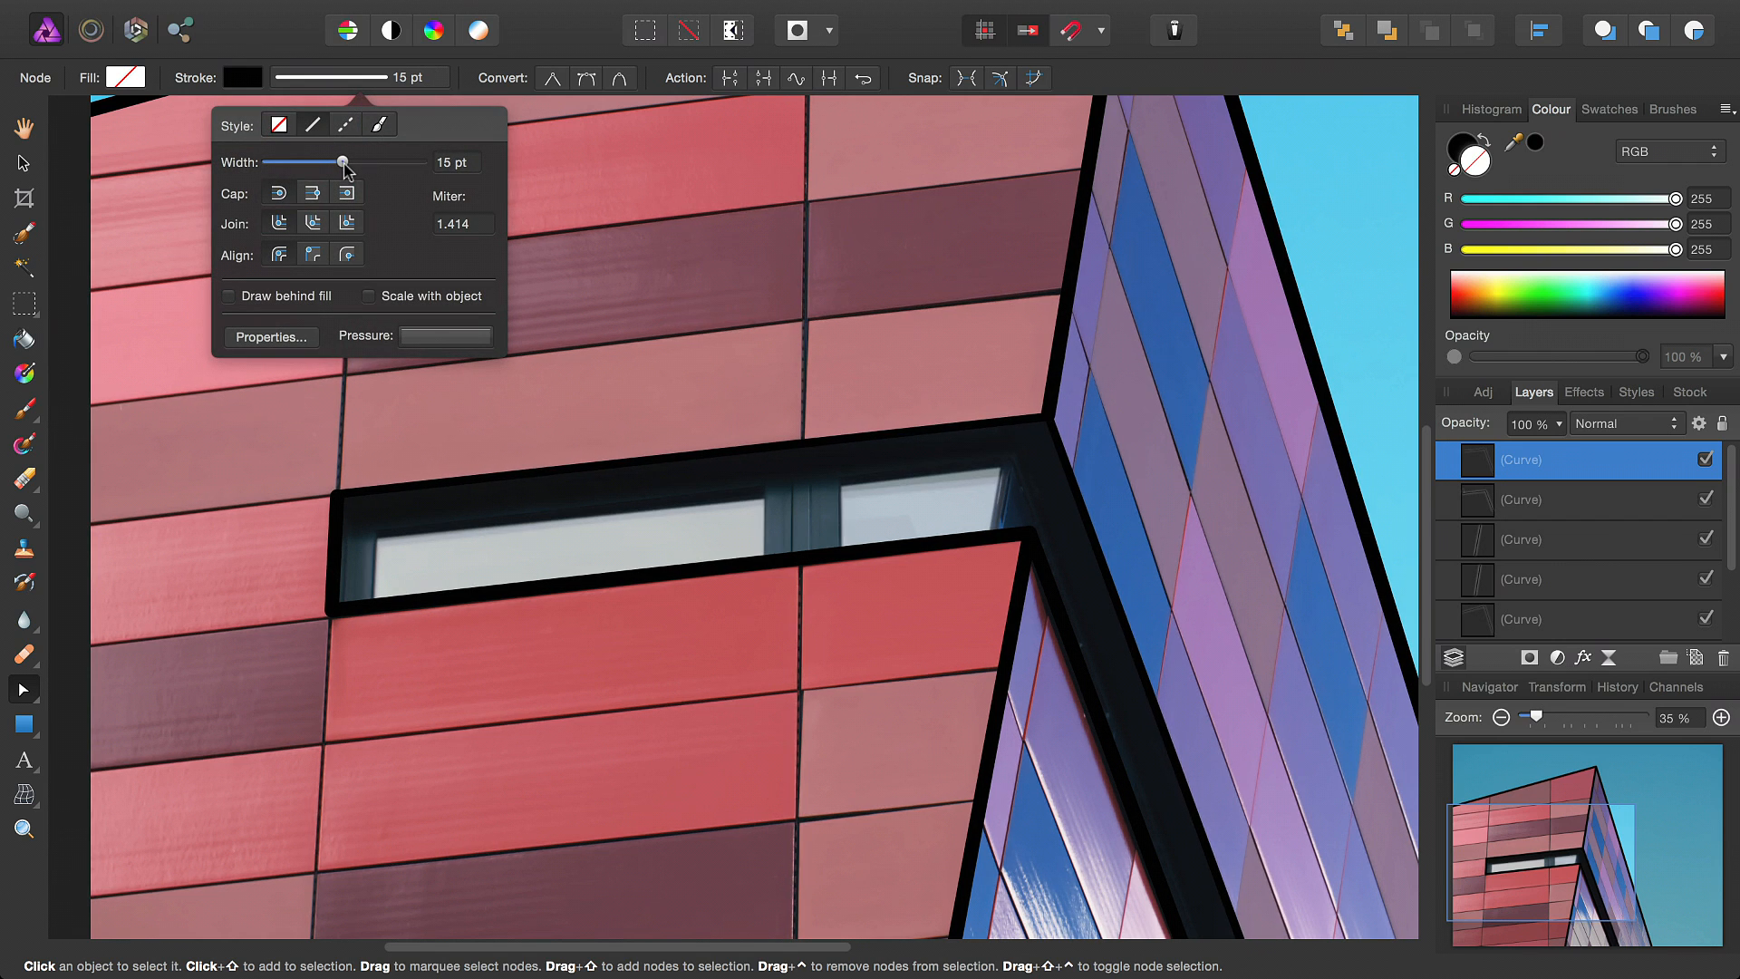
scroll(825, 508, left, 3)
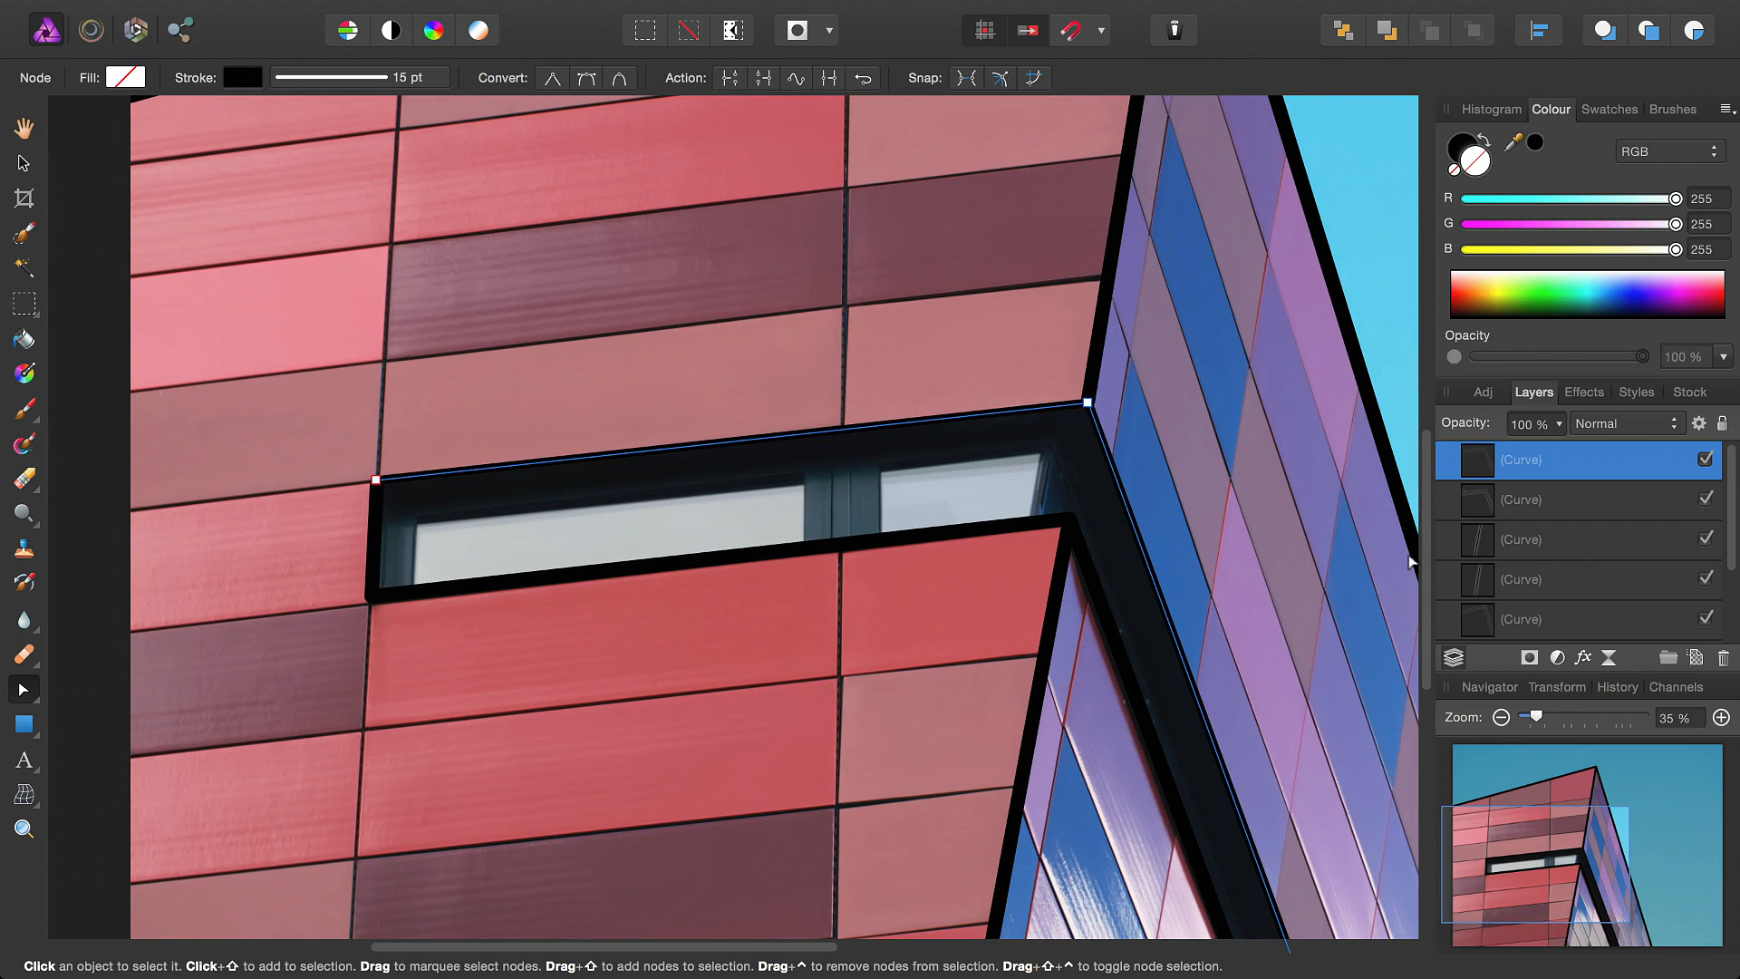
Set the stroke width of the curve along the window frame's short side and lower edge to 15 pt
click(1472, 503)
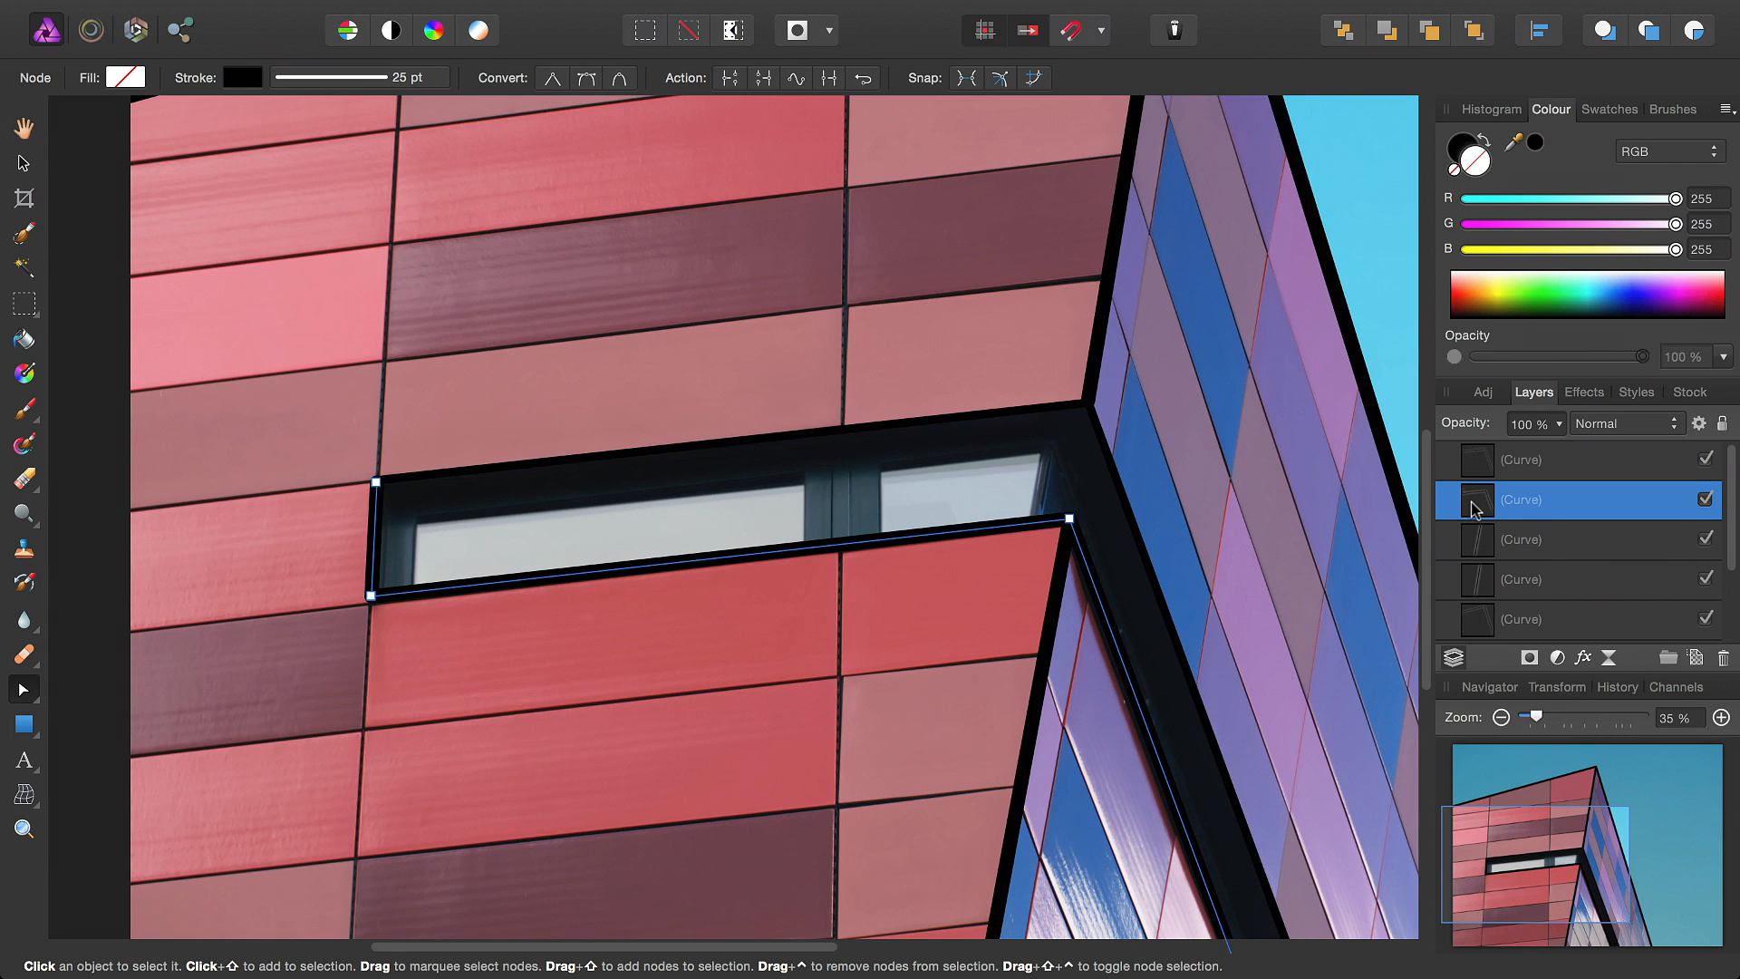
scroll(984, 439, down, 2)
scroll(983, 439, right, 2)
click(379, 88)
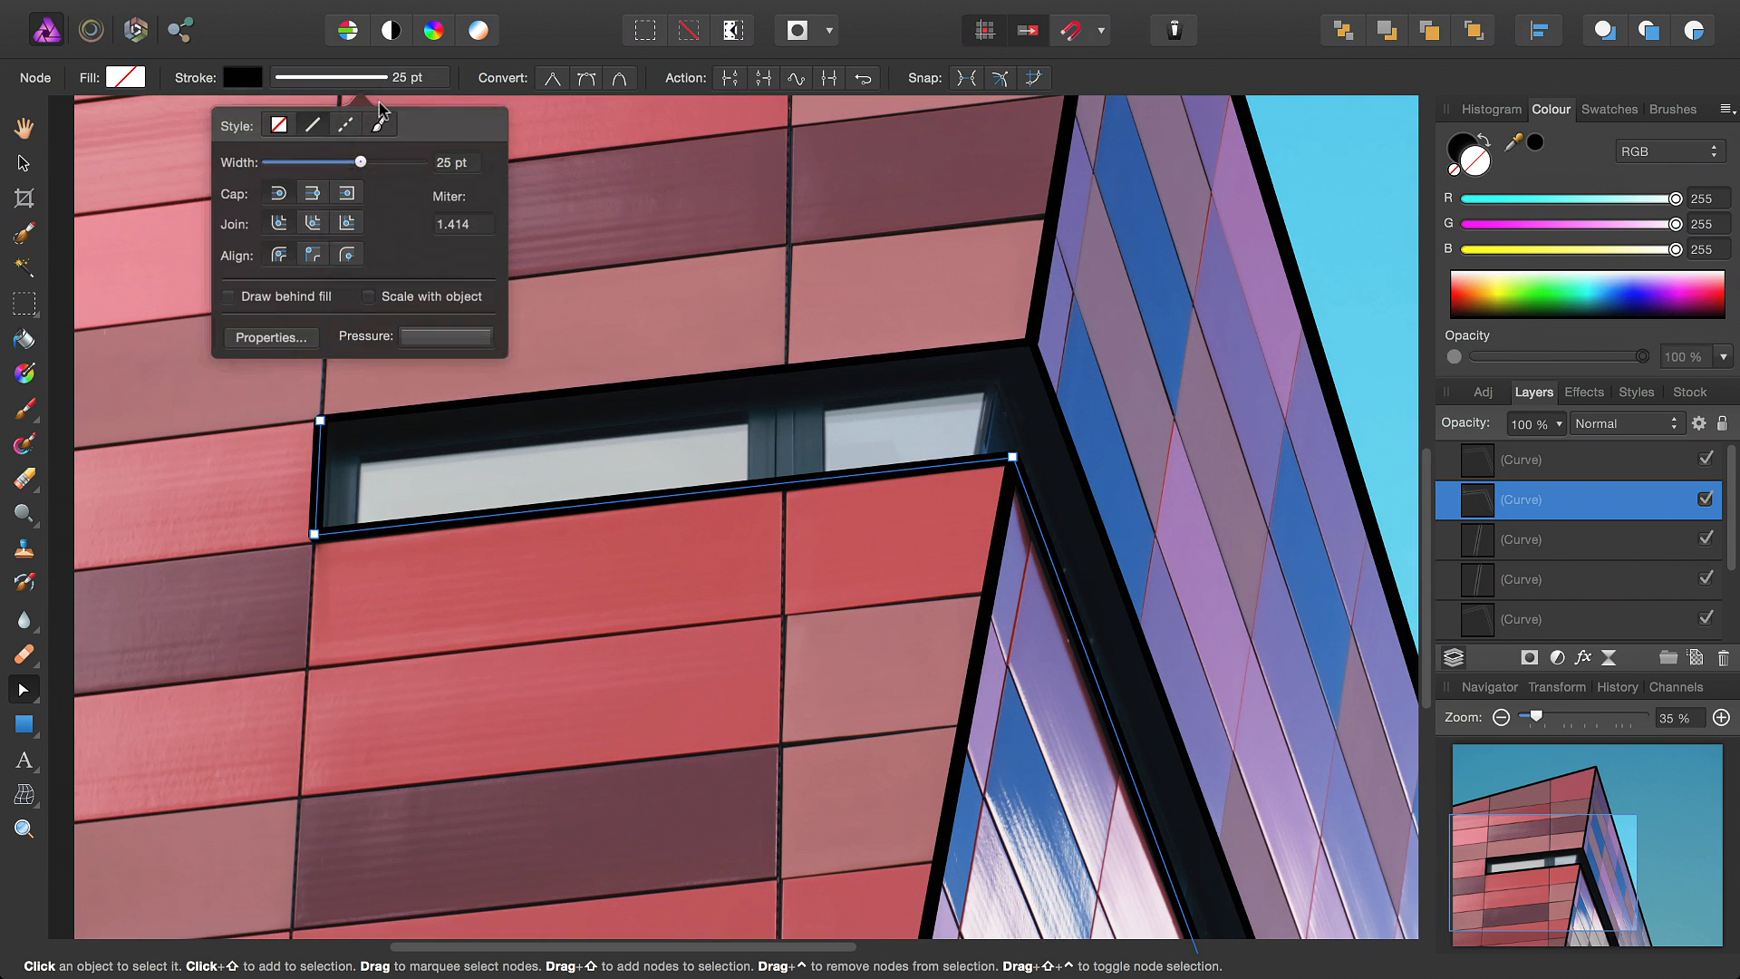
drag(363, 163, 344, 167)
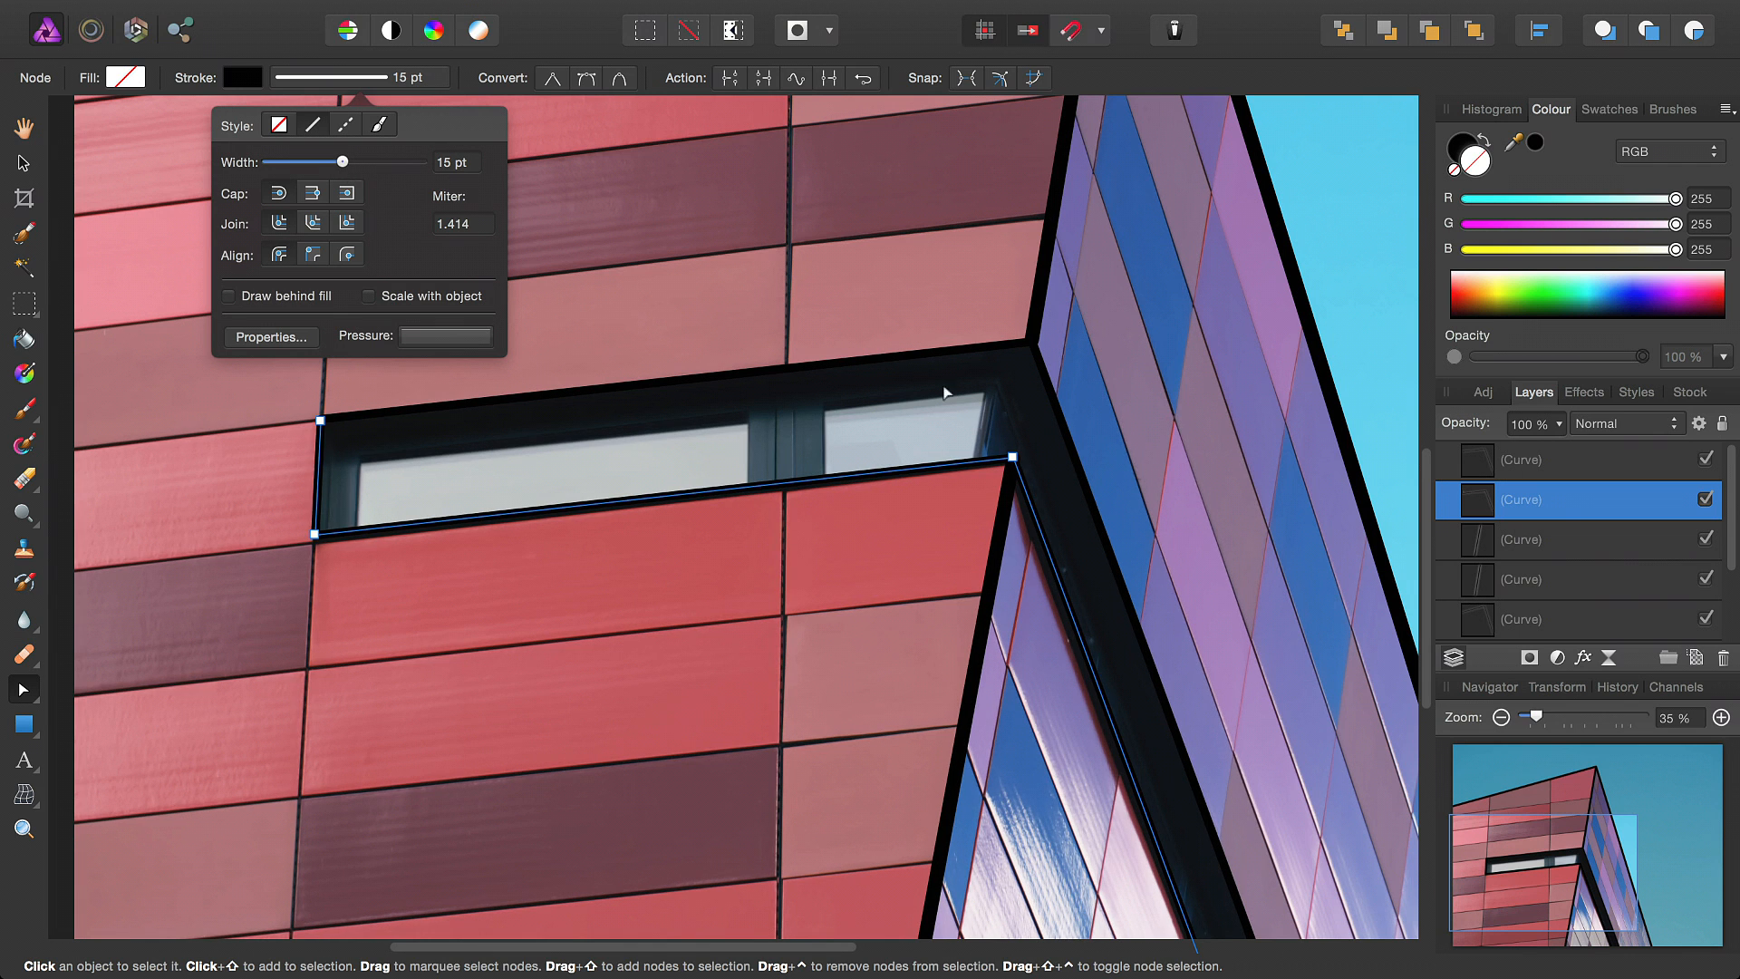
Thin the stroke of the lower corner edge line to match the window frame curves
click(1486, 541)
scroll(936, 334, down, 3)
scroll(936, 334, right, 2)
click(358, 78)
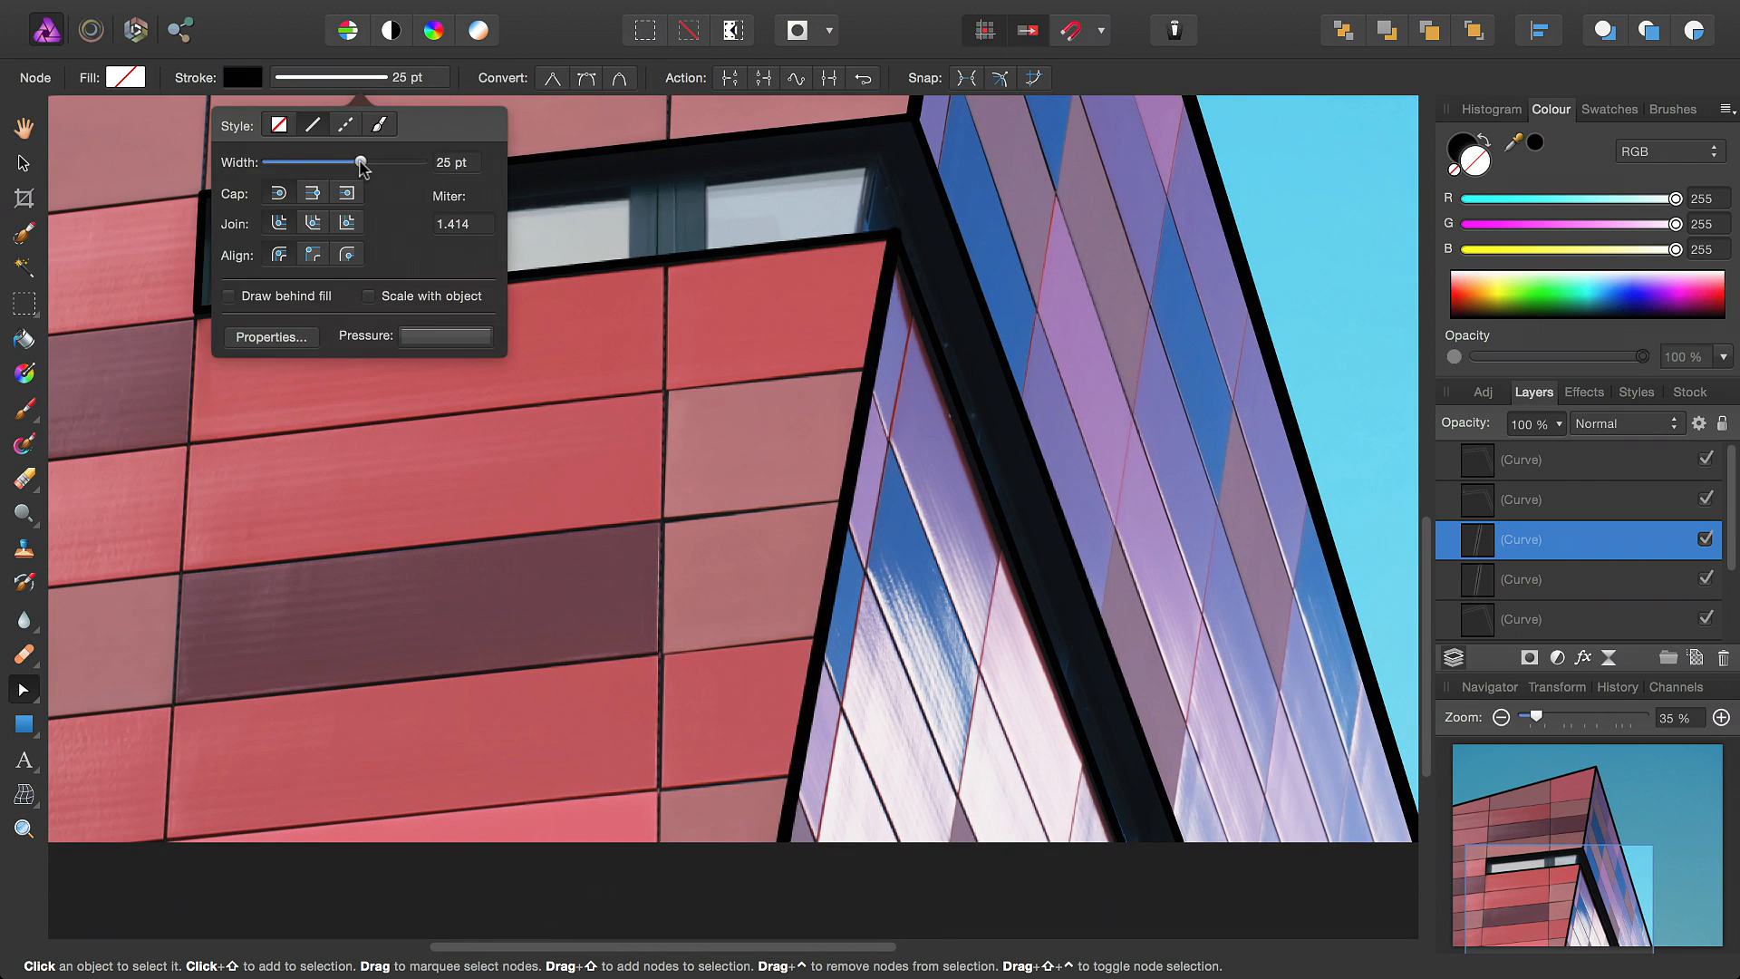
scroll(1115, 420, up, 7)
Thin the stroke of the front corner line between the roof peak and the window frame to match the frame curves
click(1569, 571)
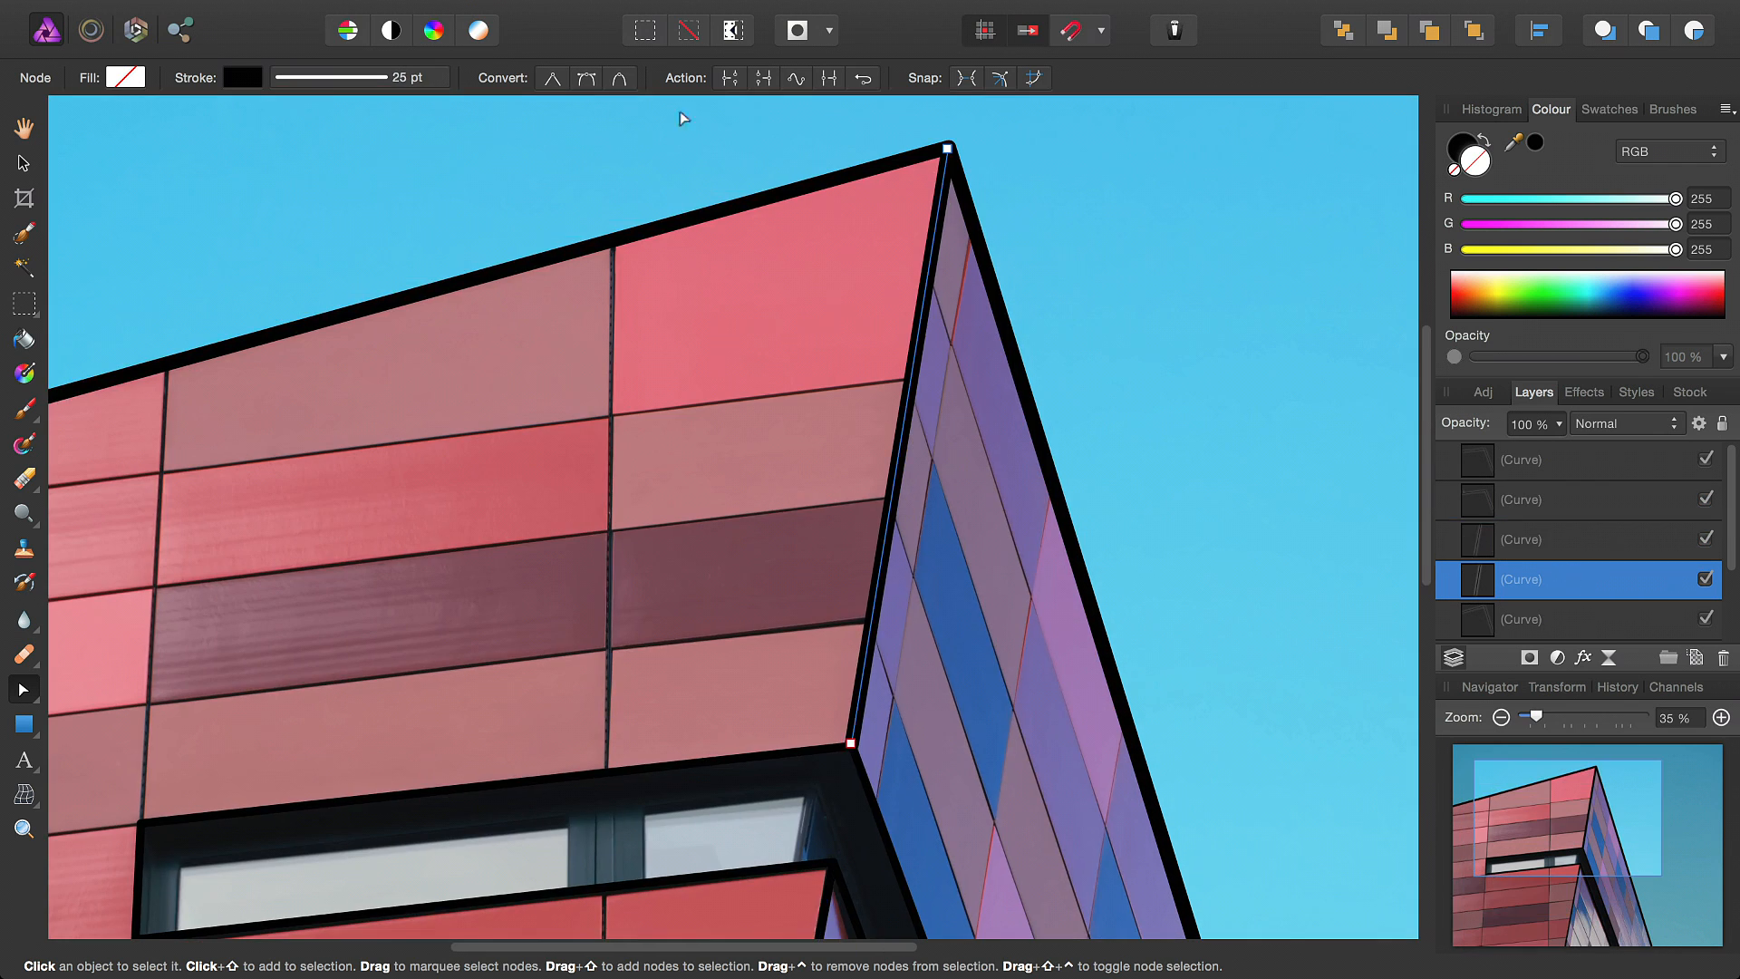
click(413, 82)
drag(362, 164, 338, 162)
Thin the roofline curve's stroke to match the other edge lines and deselect it
scroll(1486, 521, down, 3)
click(1479, 516)
click(415, 79)
scroll(893, 450, down, 3)
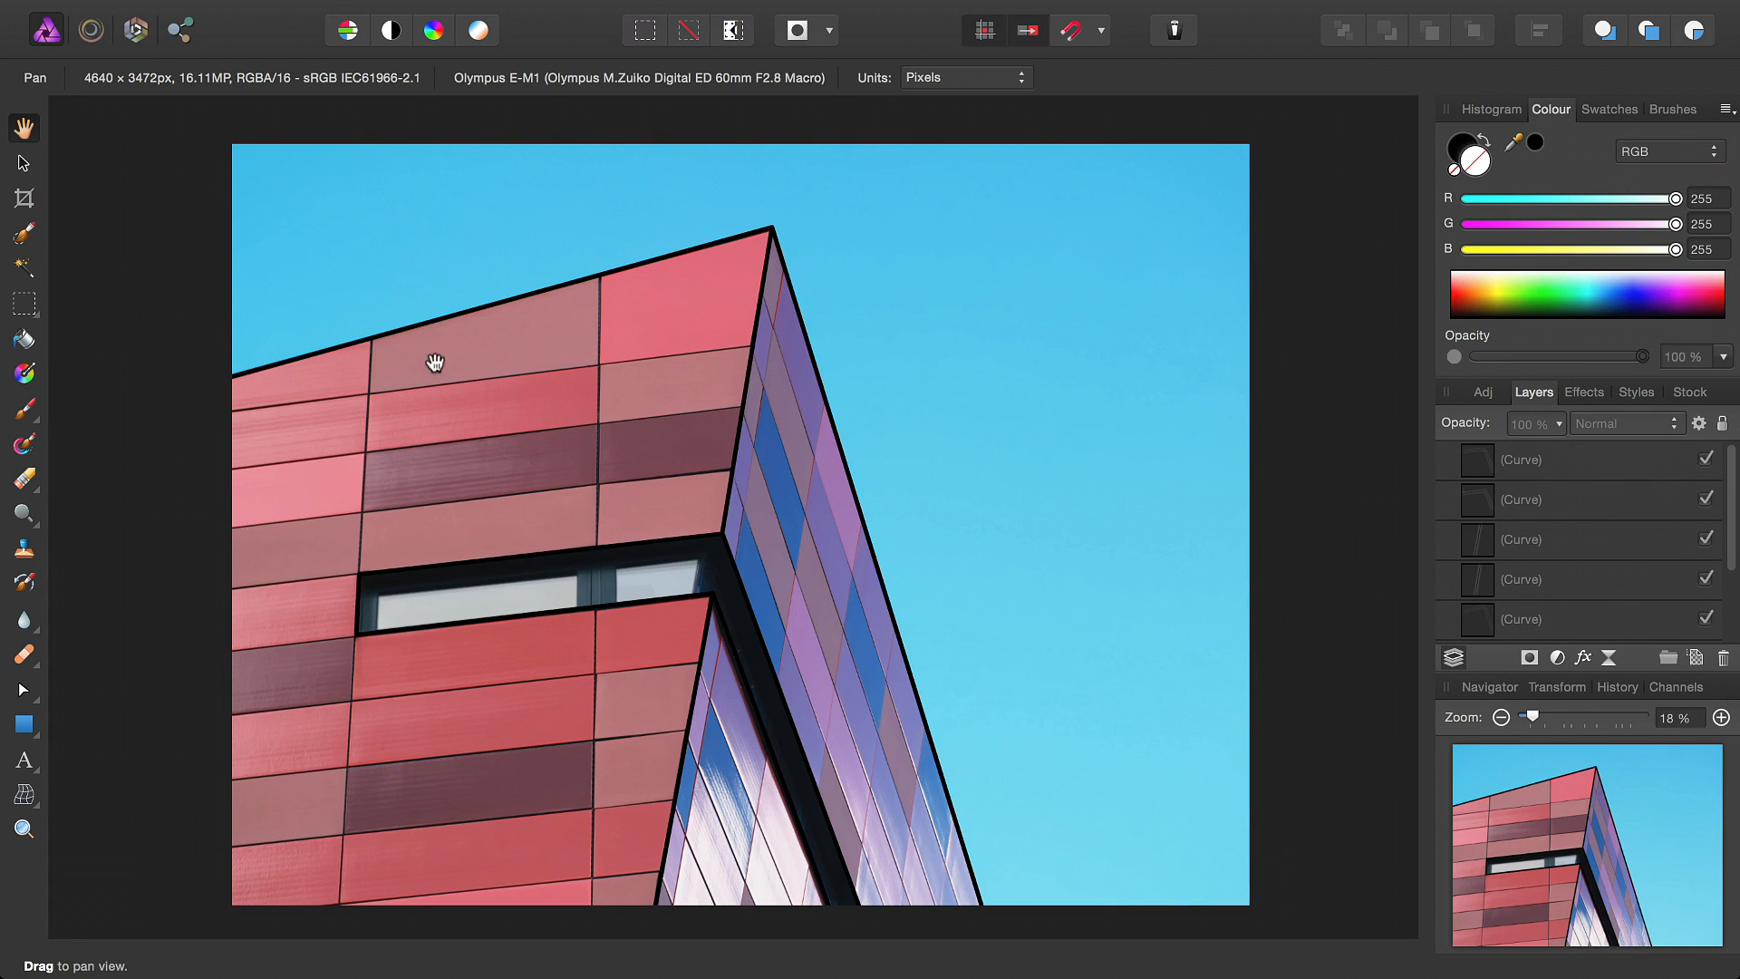
Examine the black strokes along the roofline and at the roof peak up close, comparing their edge sharpness with the photo
scroll(543, 494, up, 5)
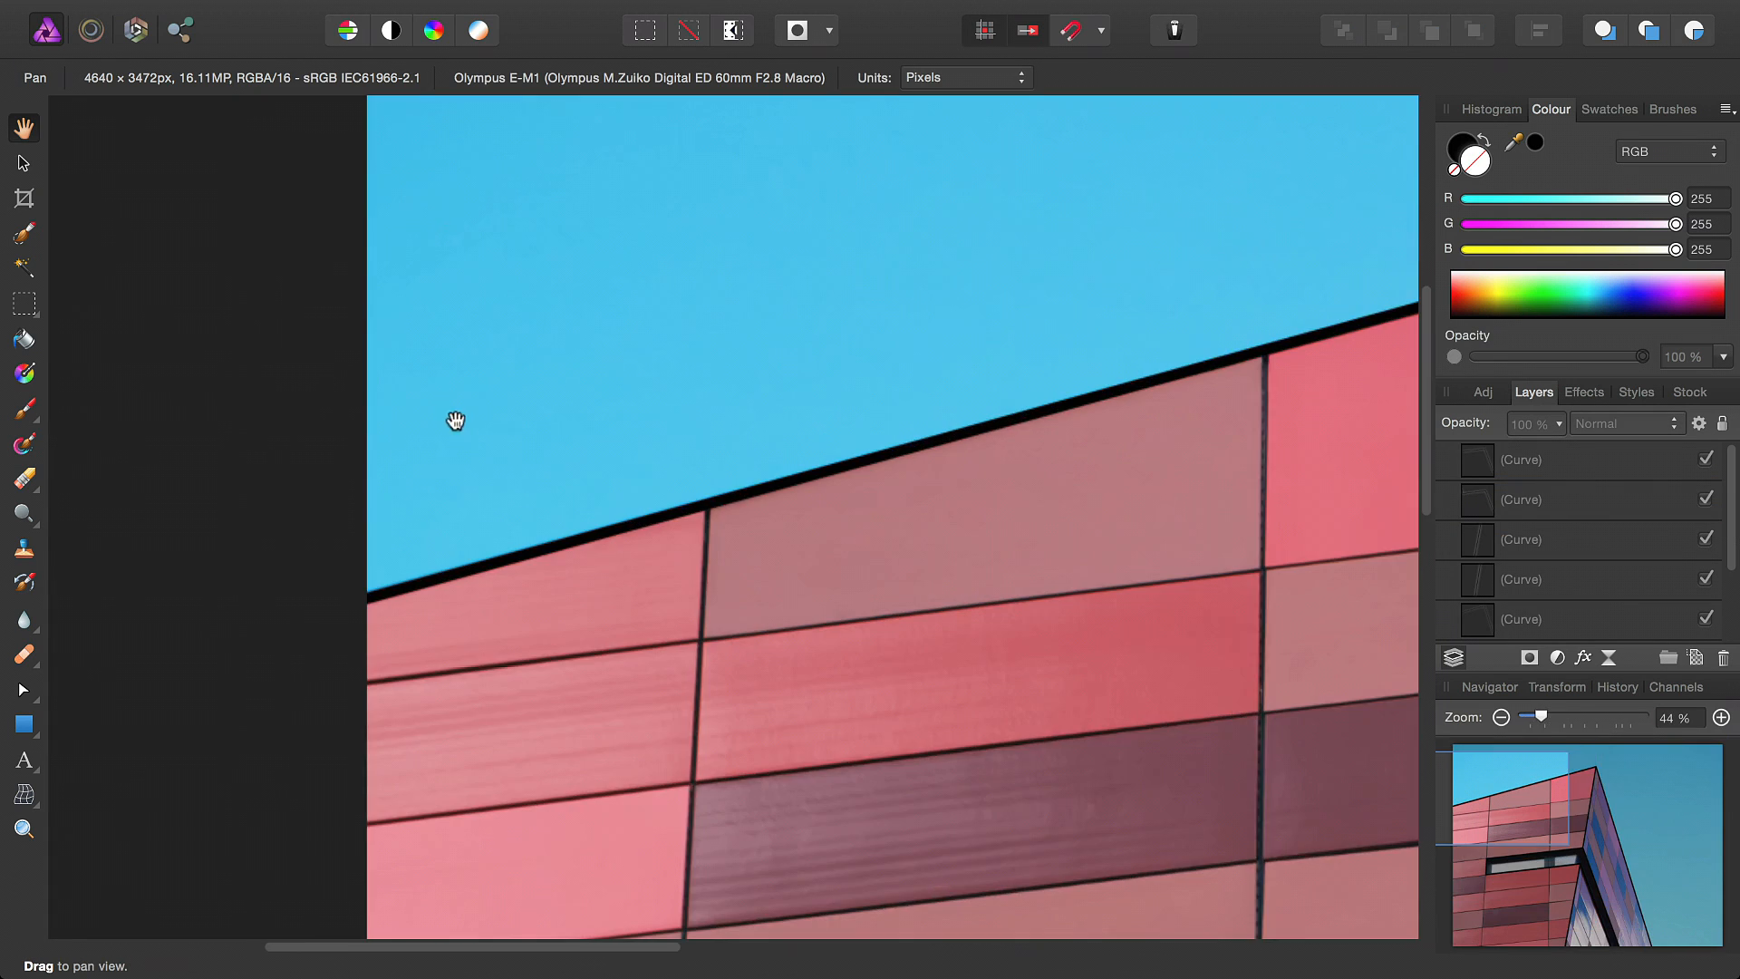
scroll(600, 569, up, 3)
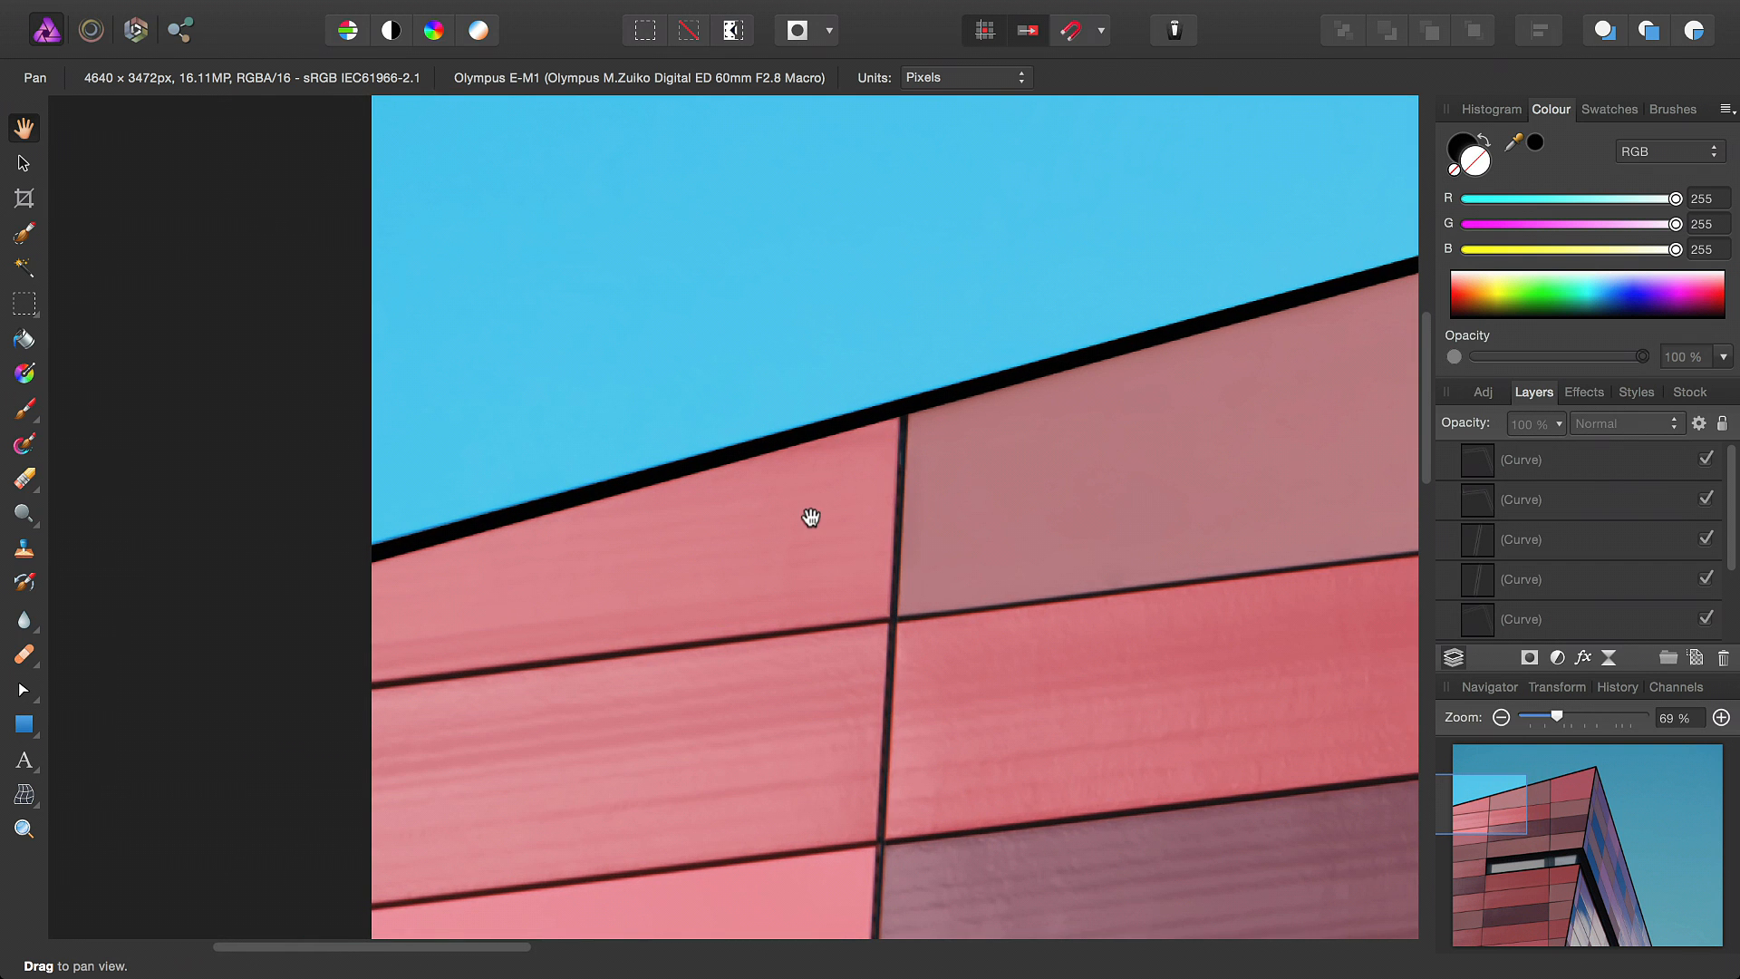
drag(810, 517, 411, 571)
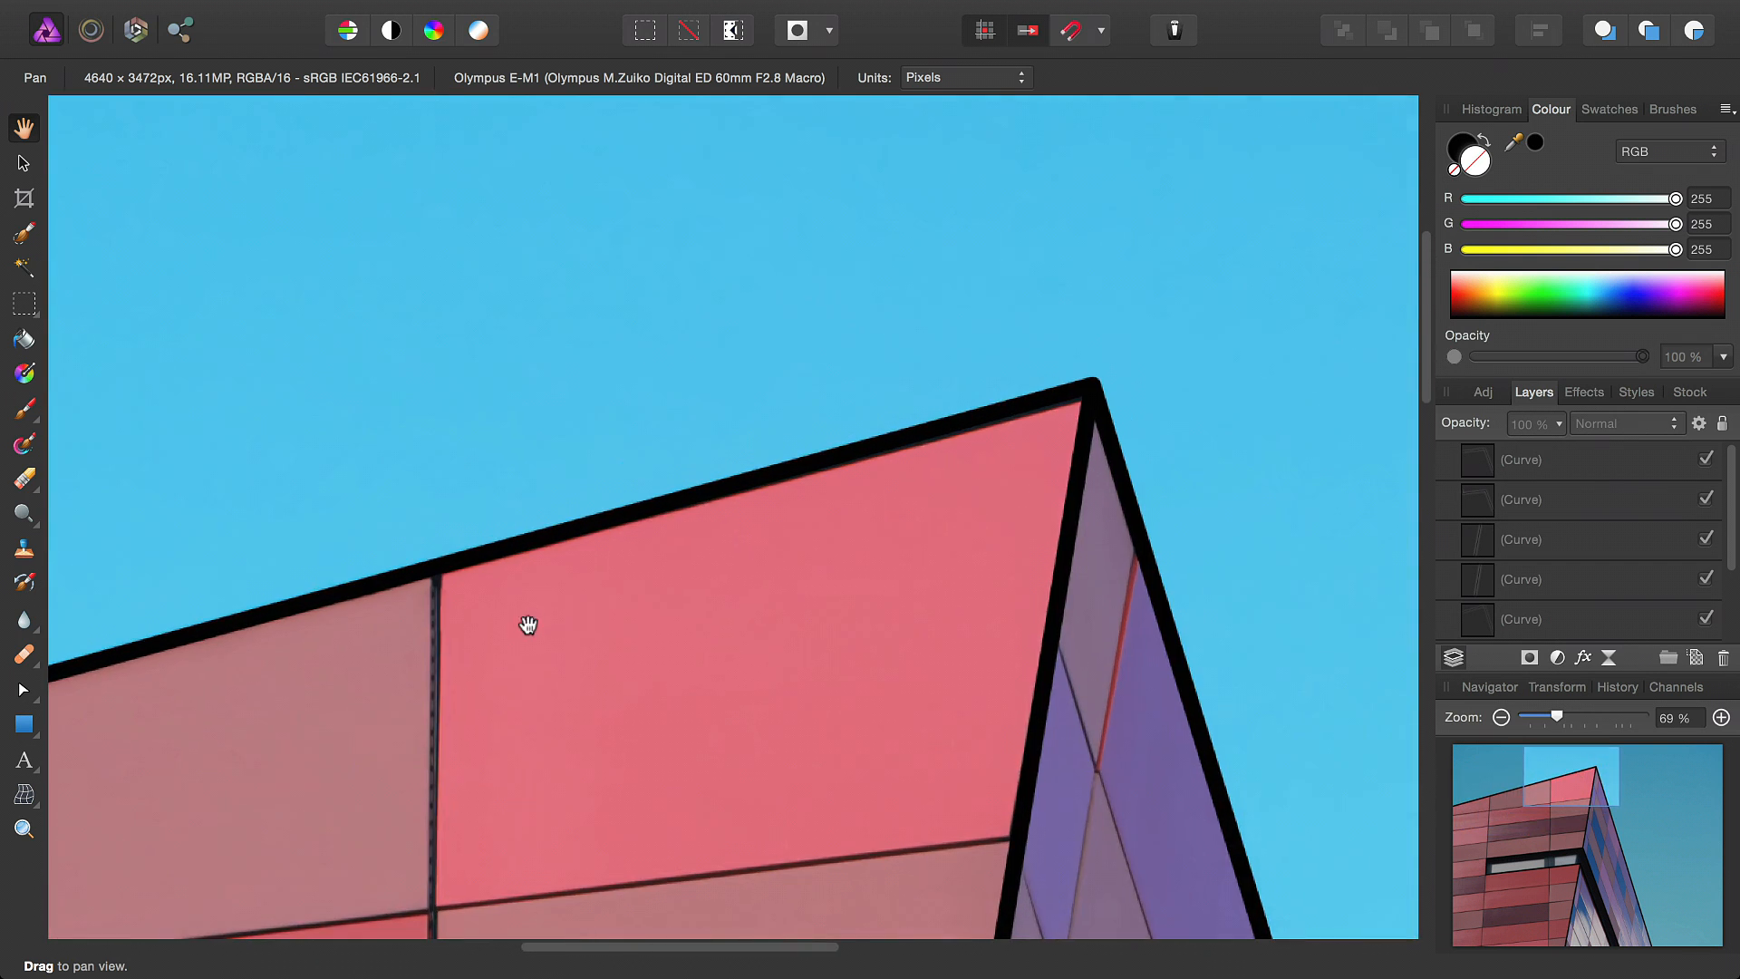
scroll(666, 528, up, 3)
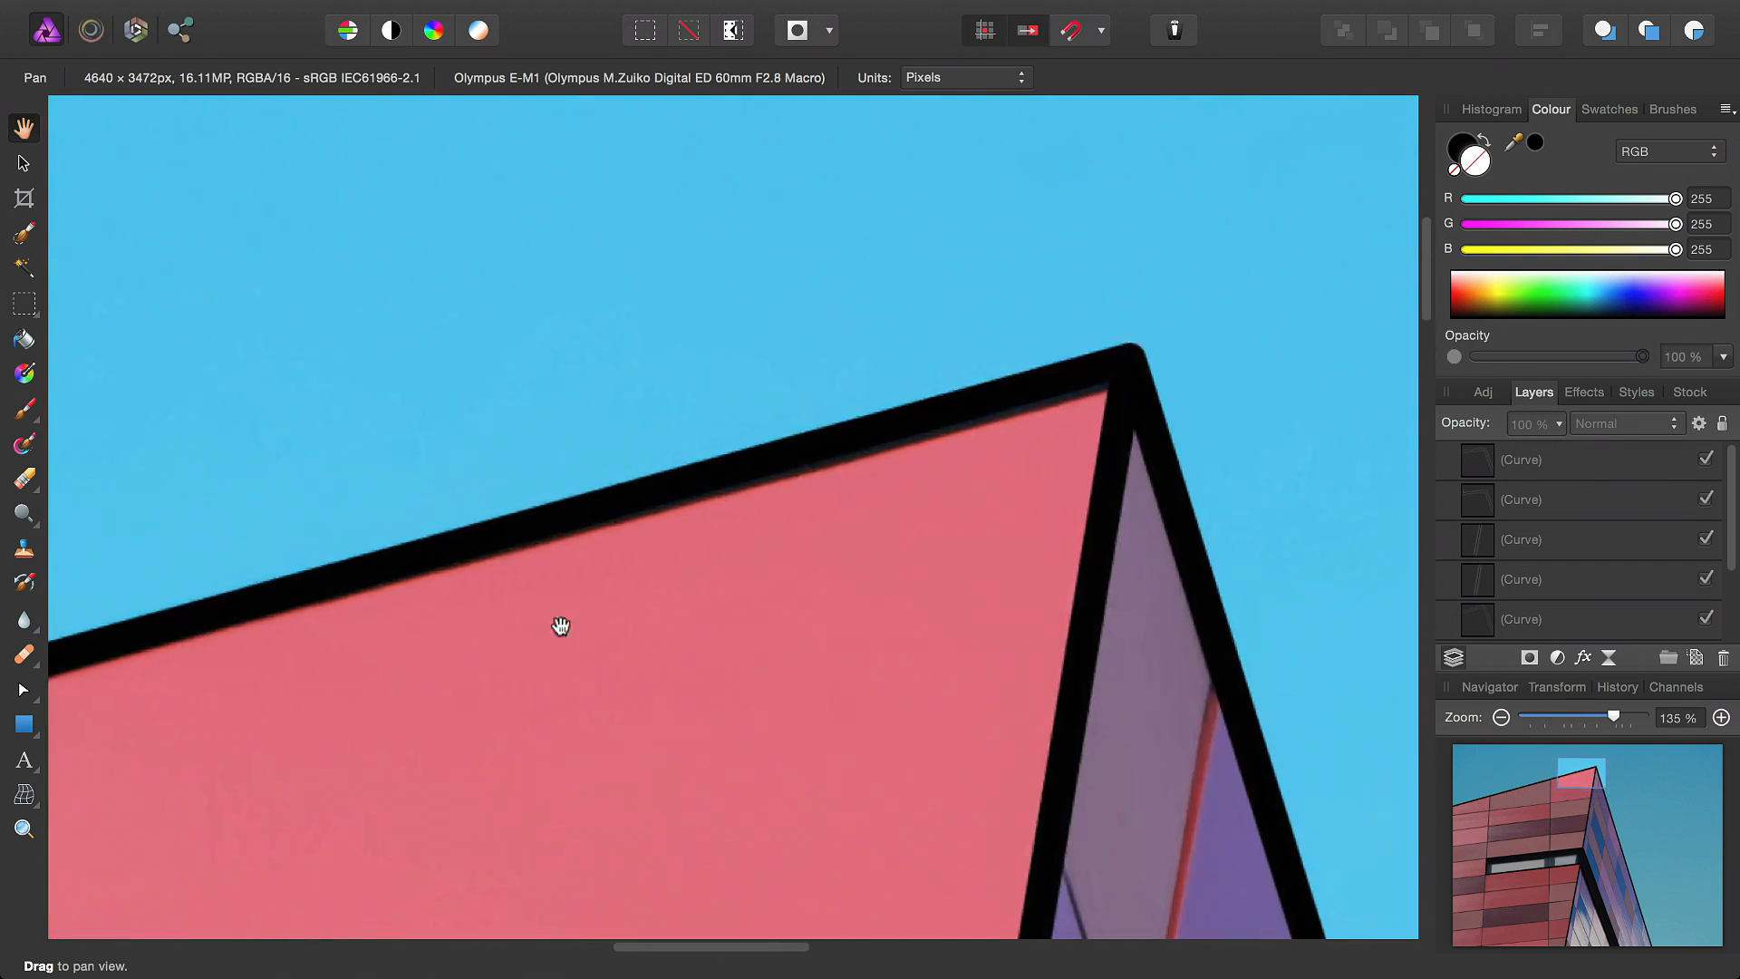
scroll(788, 462, up, 5)
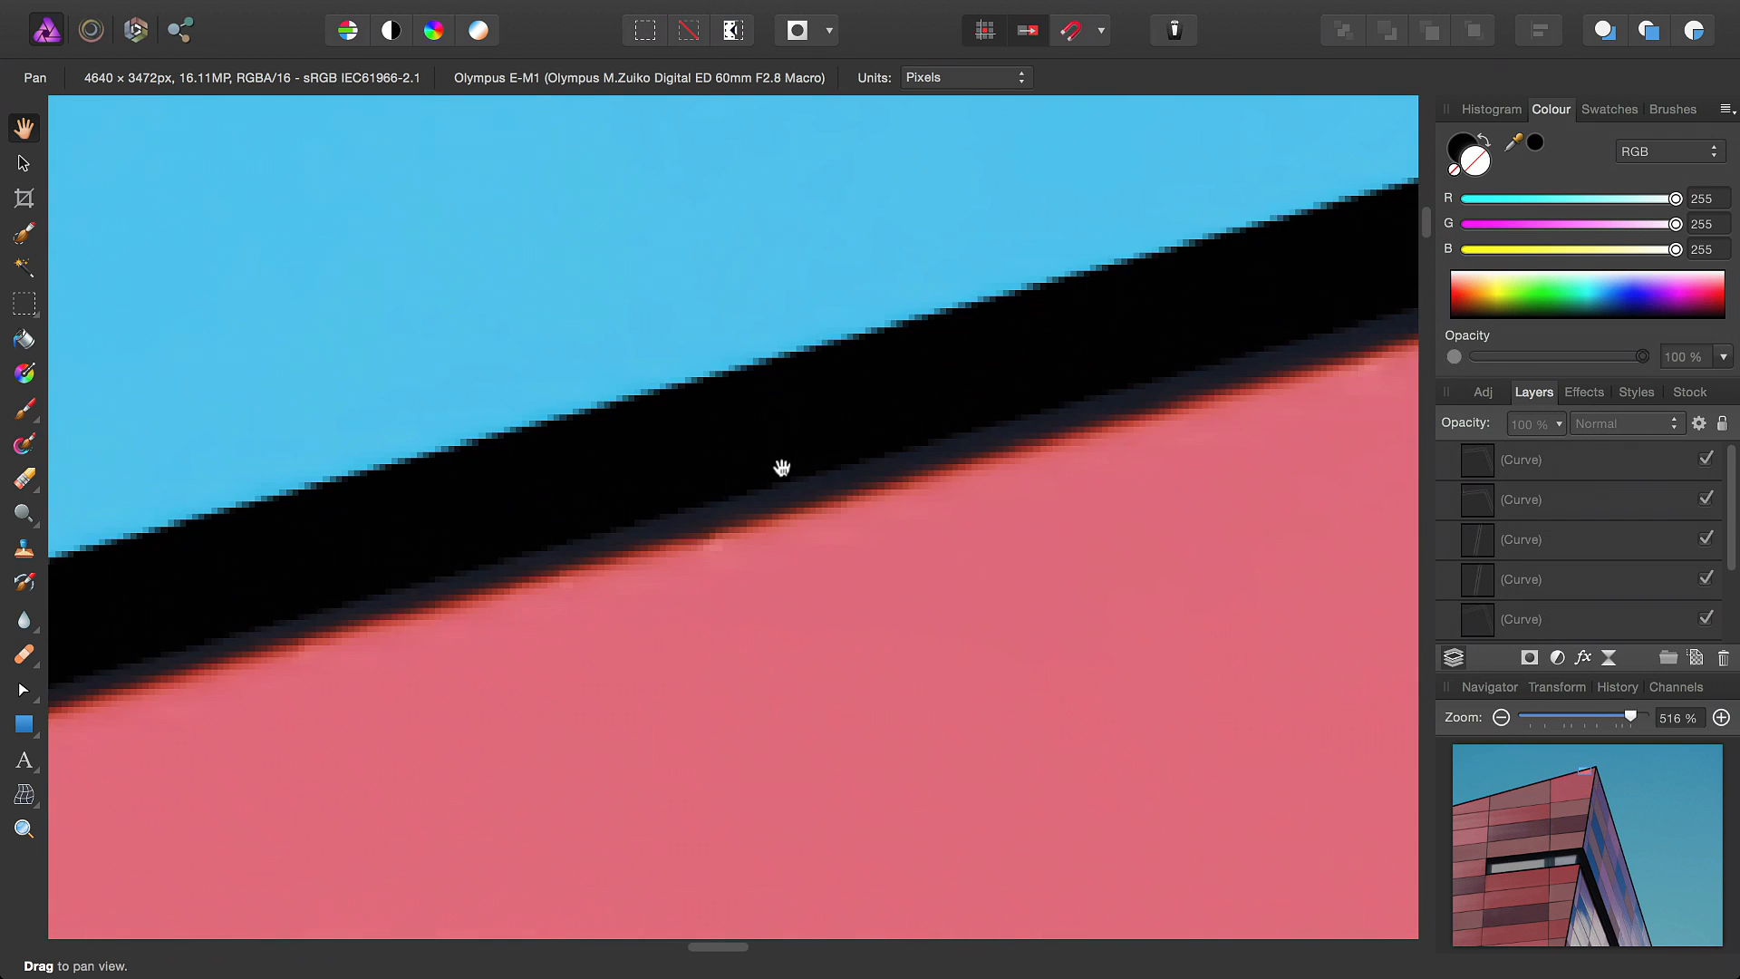
drag(1133, 408, 722, 634)
drag(1094, 478, 470, 528)
scroll(833, 541, up, 1)
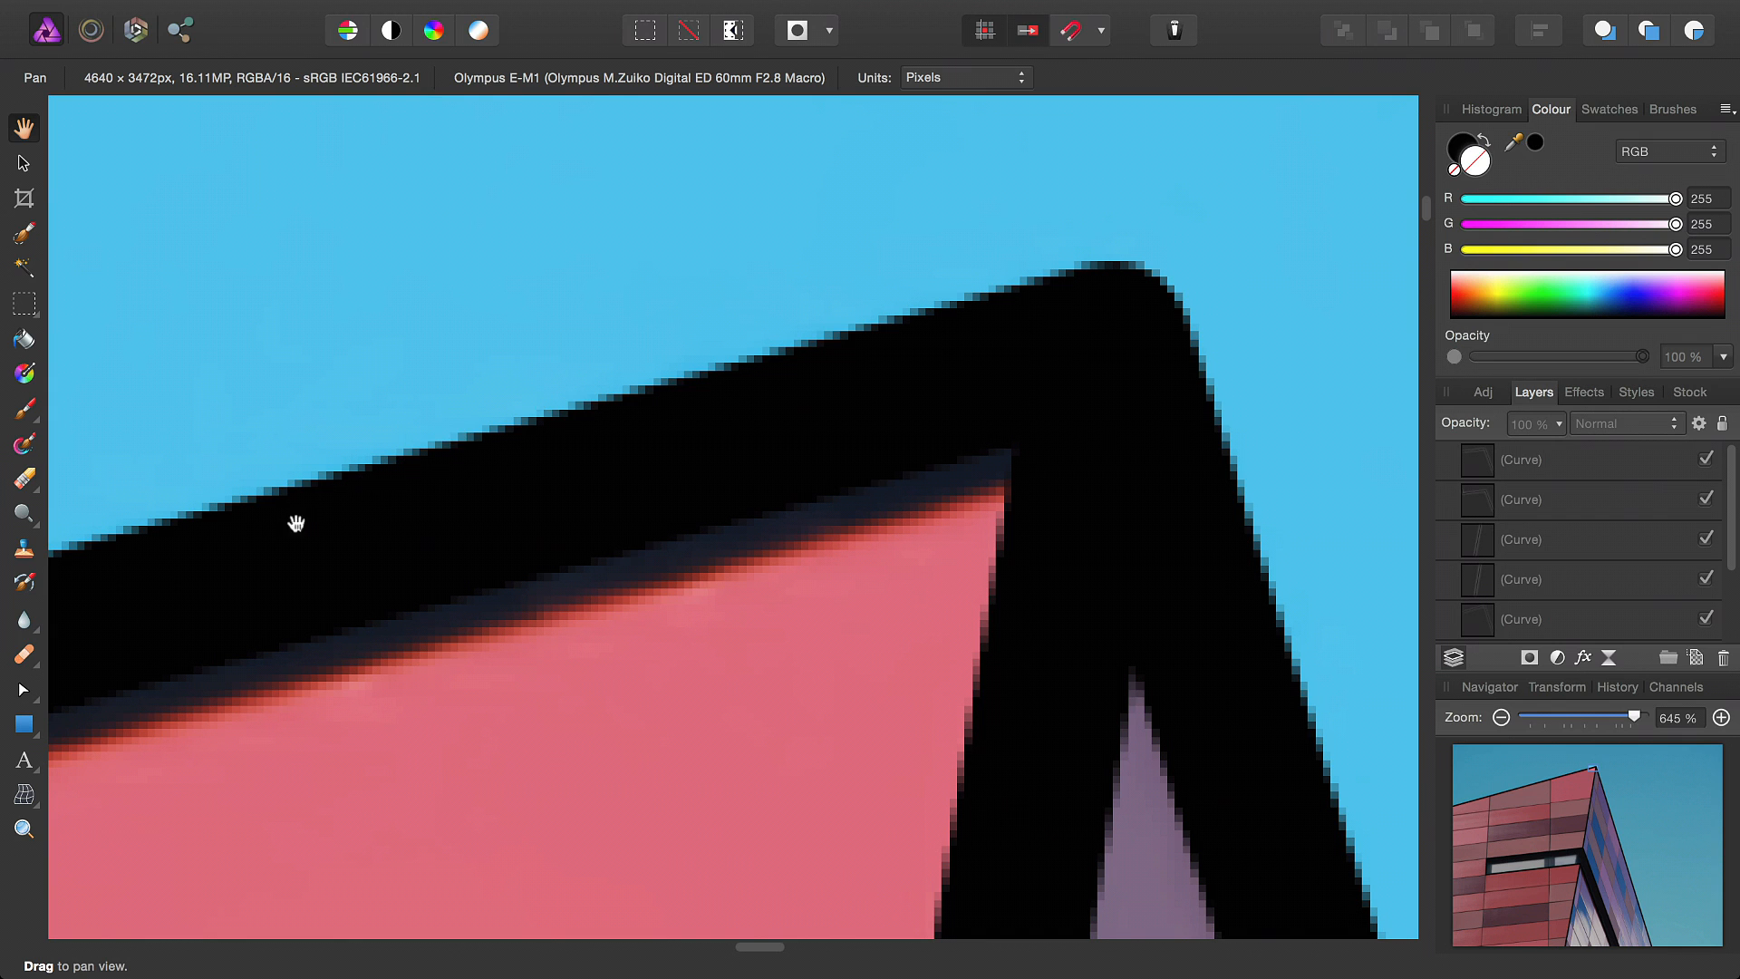
drag(586, 645, 1107, 462)
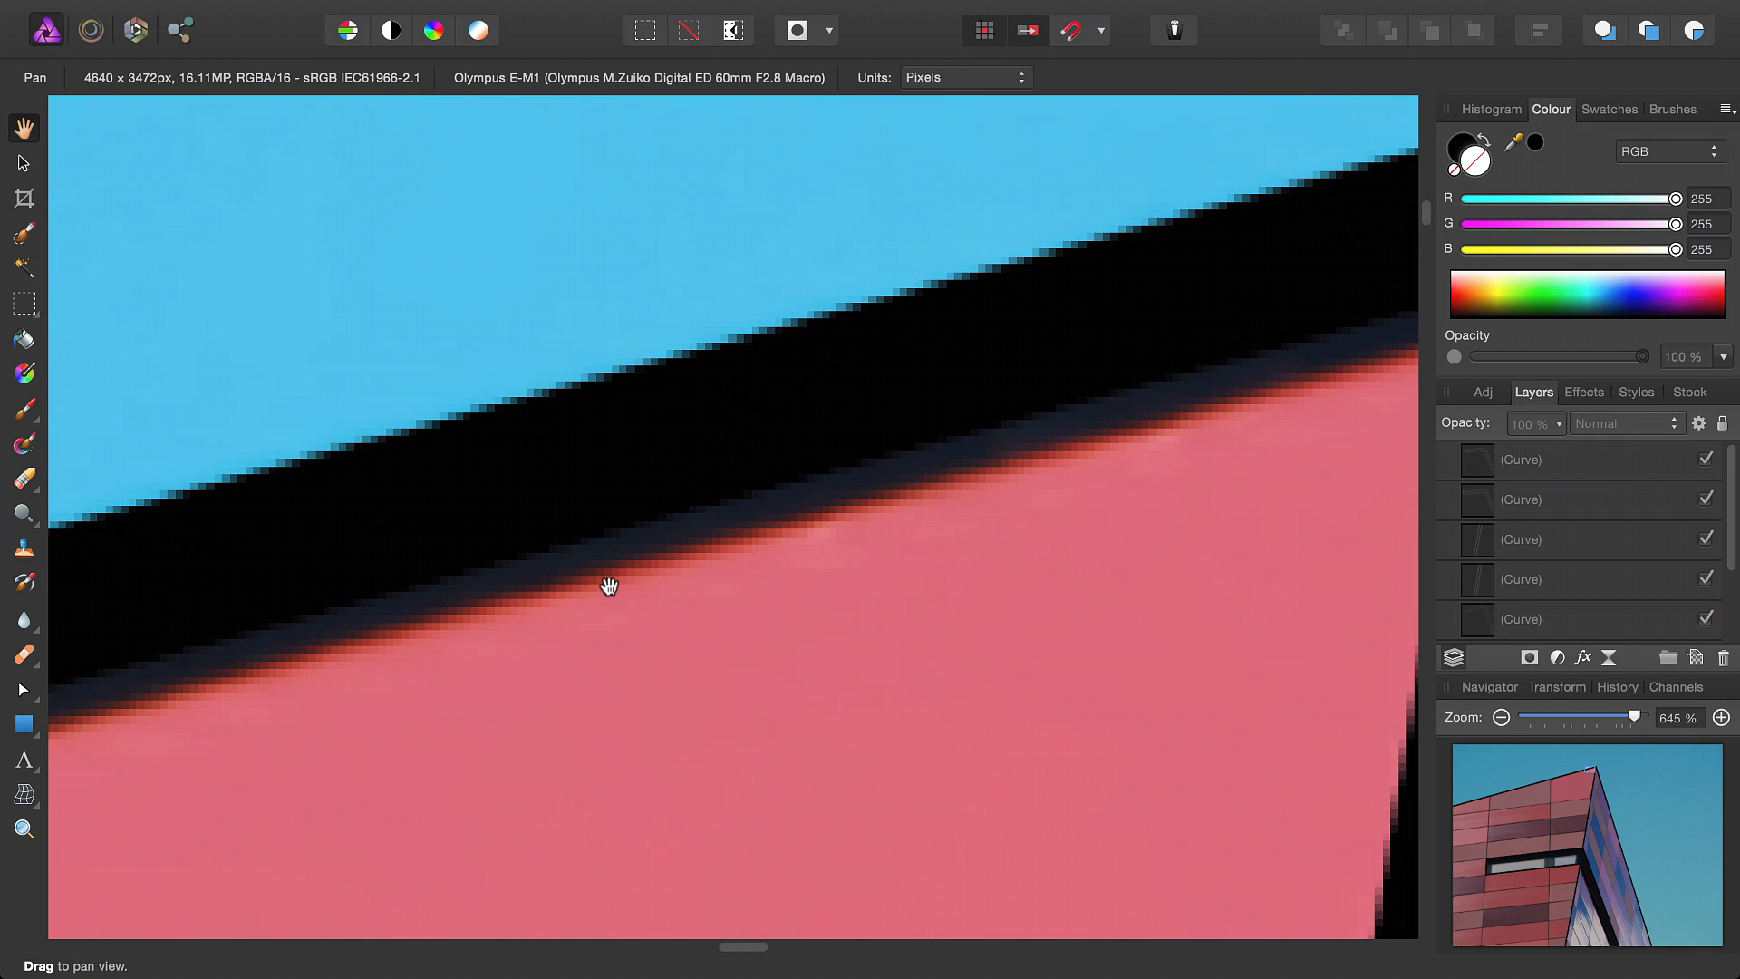
key(super+0)
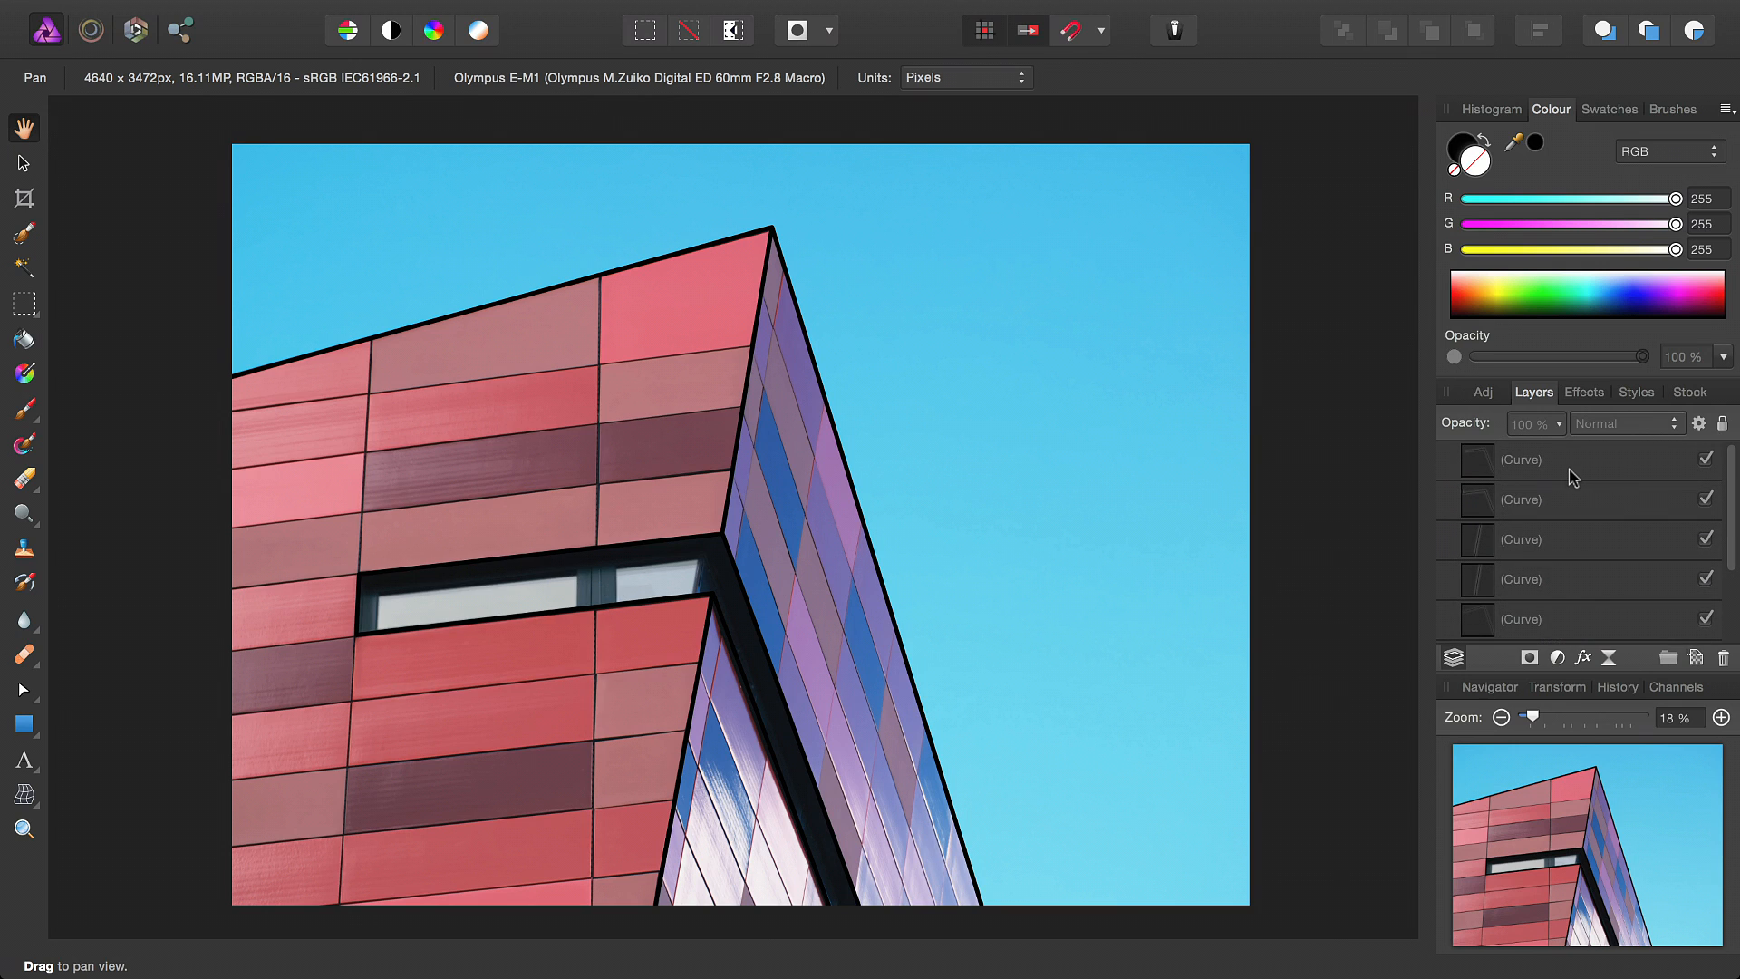
Group all the black edge stroke curves into one layer group, leaving out the two masked window pane curves
click(1484, 471)
scroll(1495, 589, down, 3)
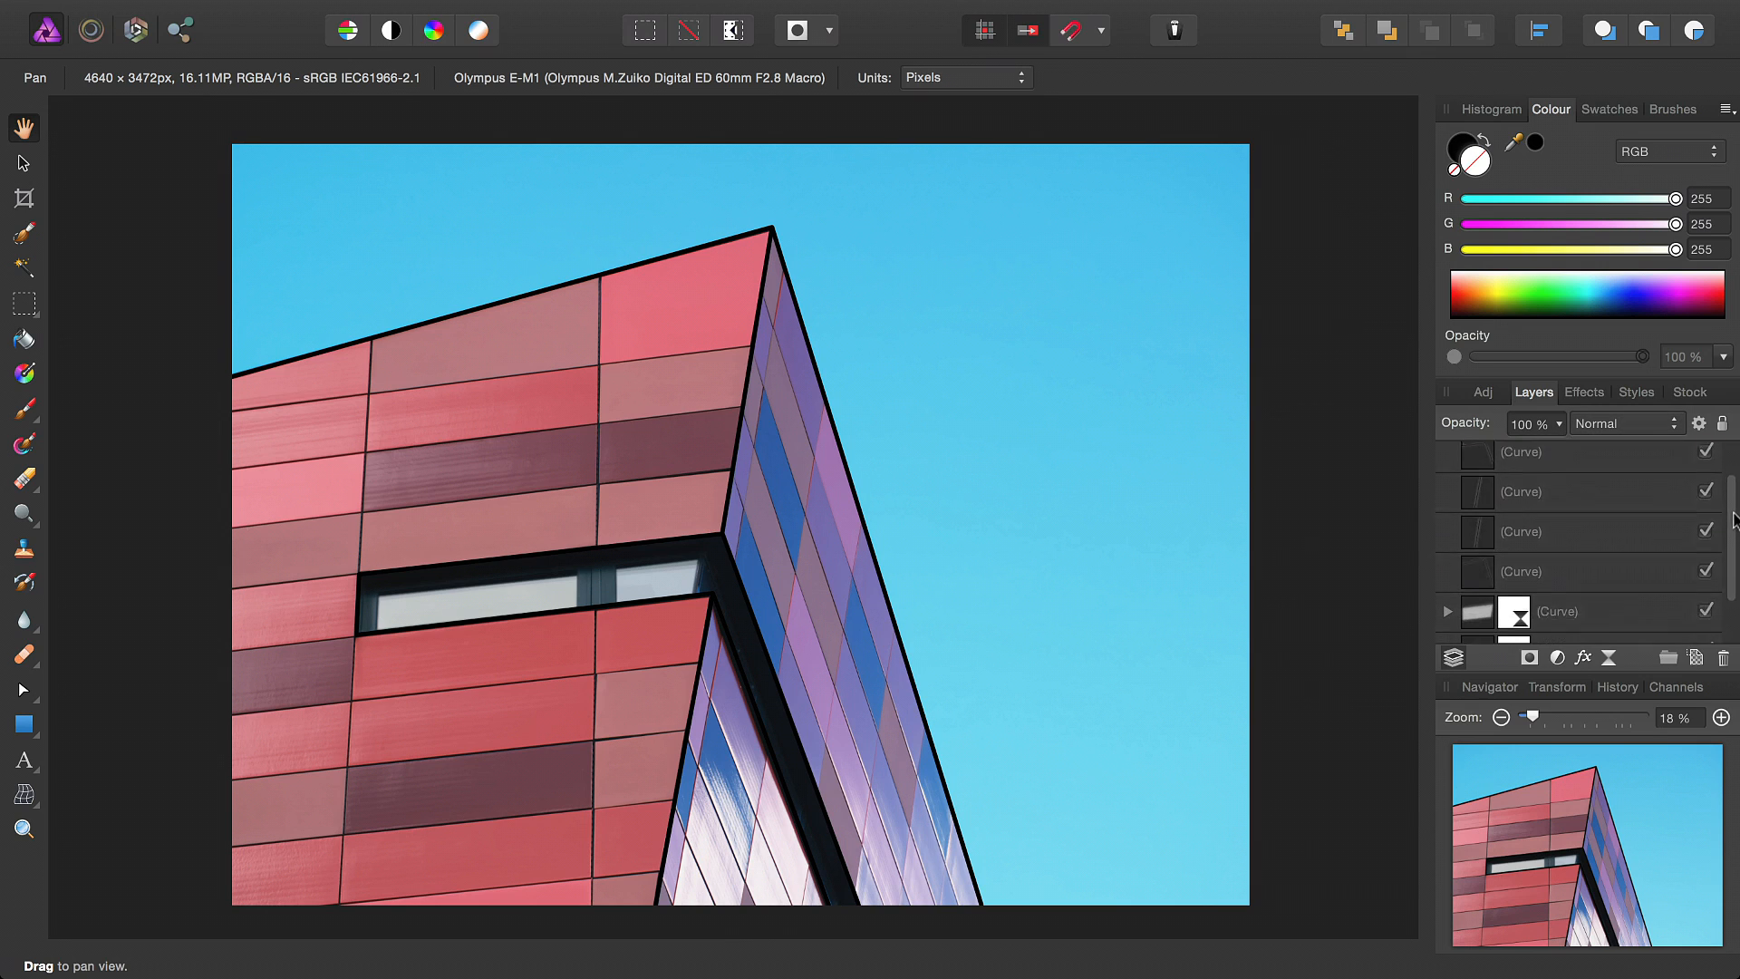
shift+click(1477, 550)
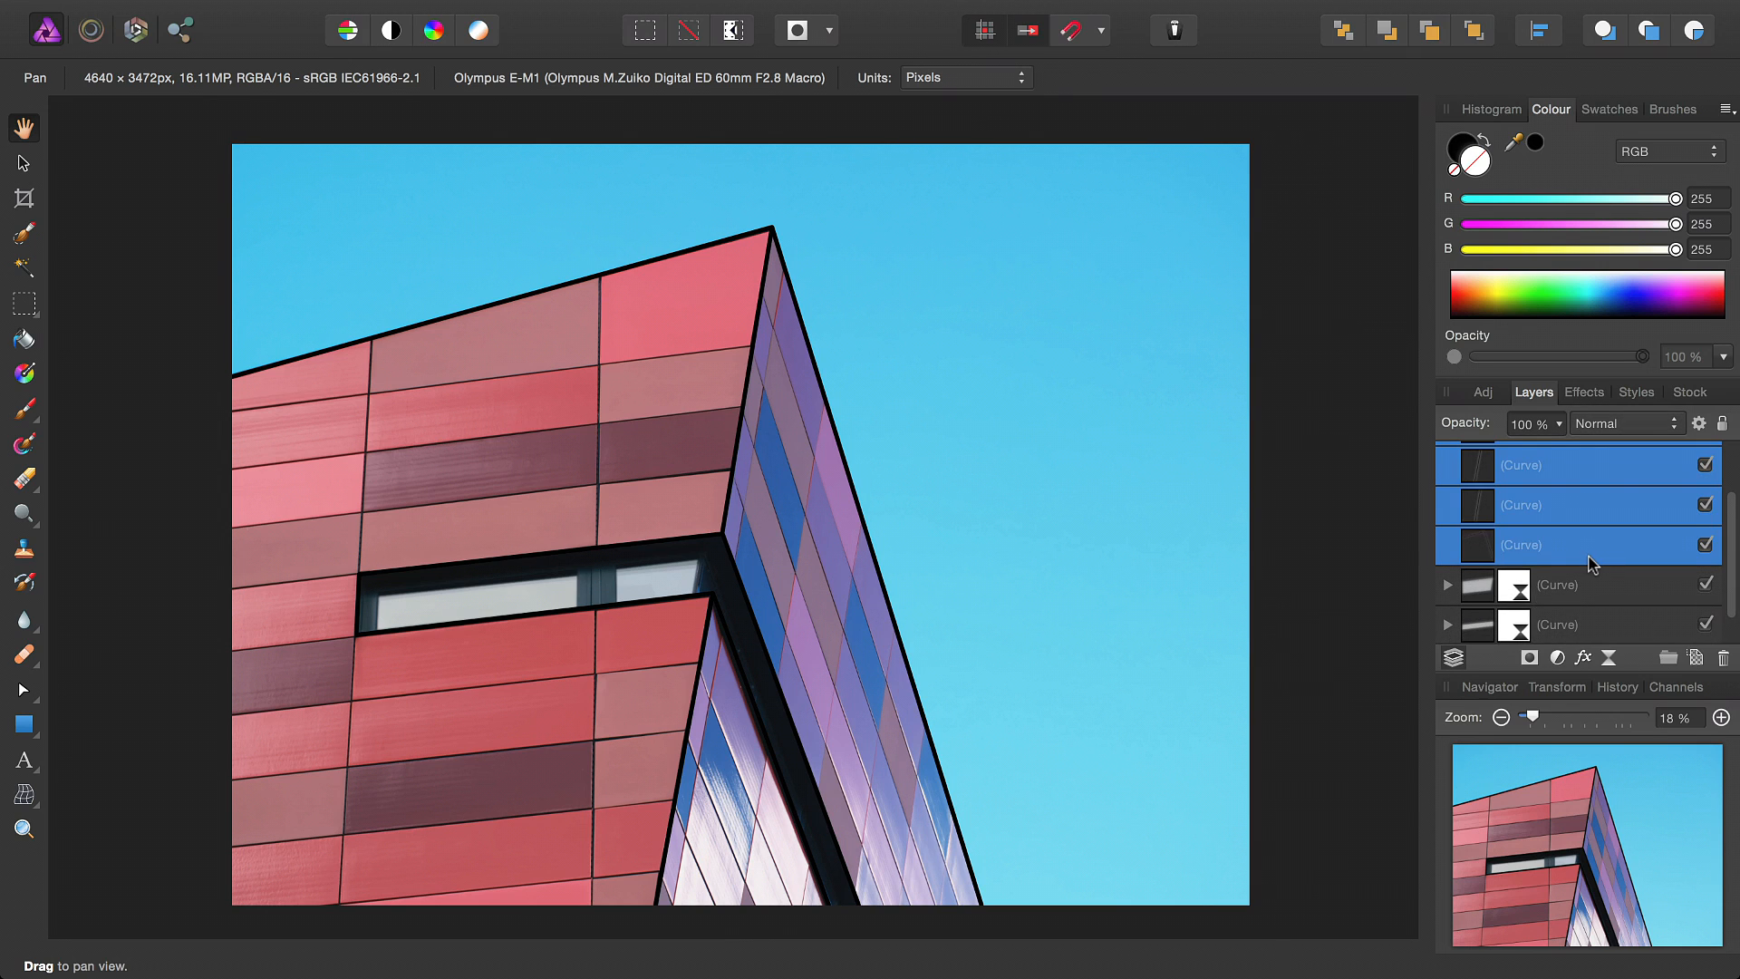
click(1668, 659)
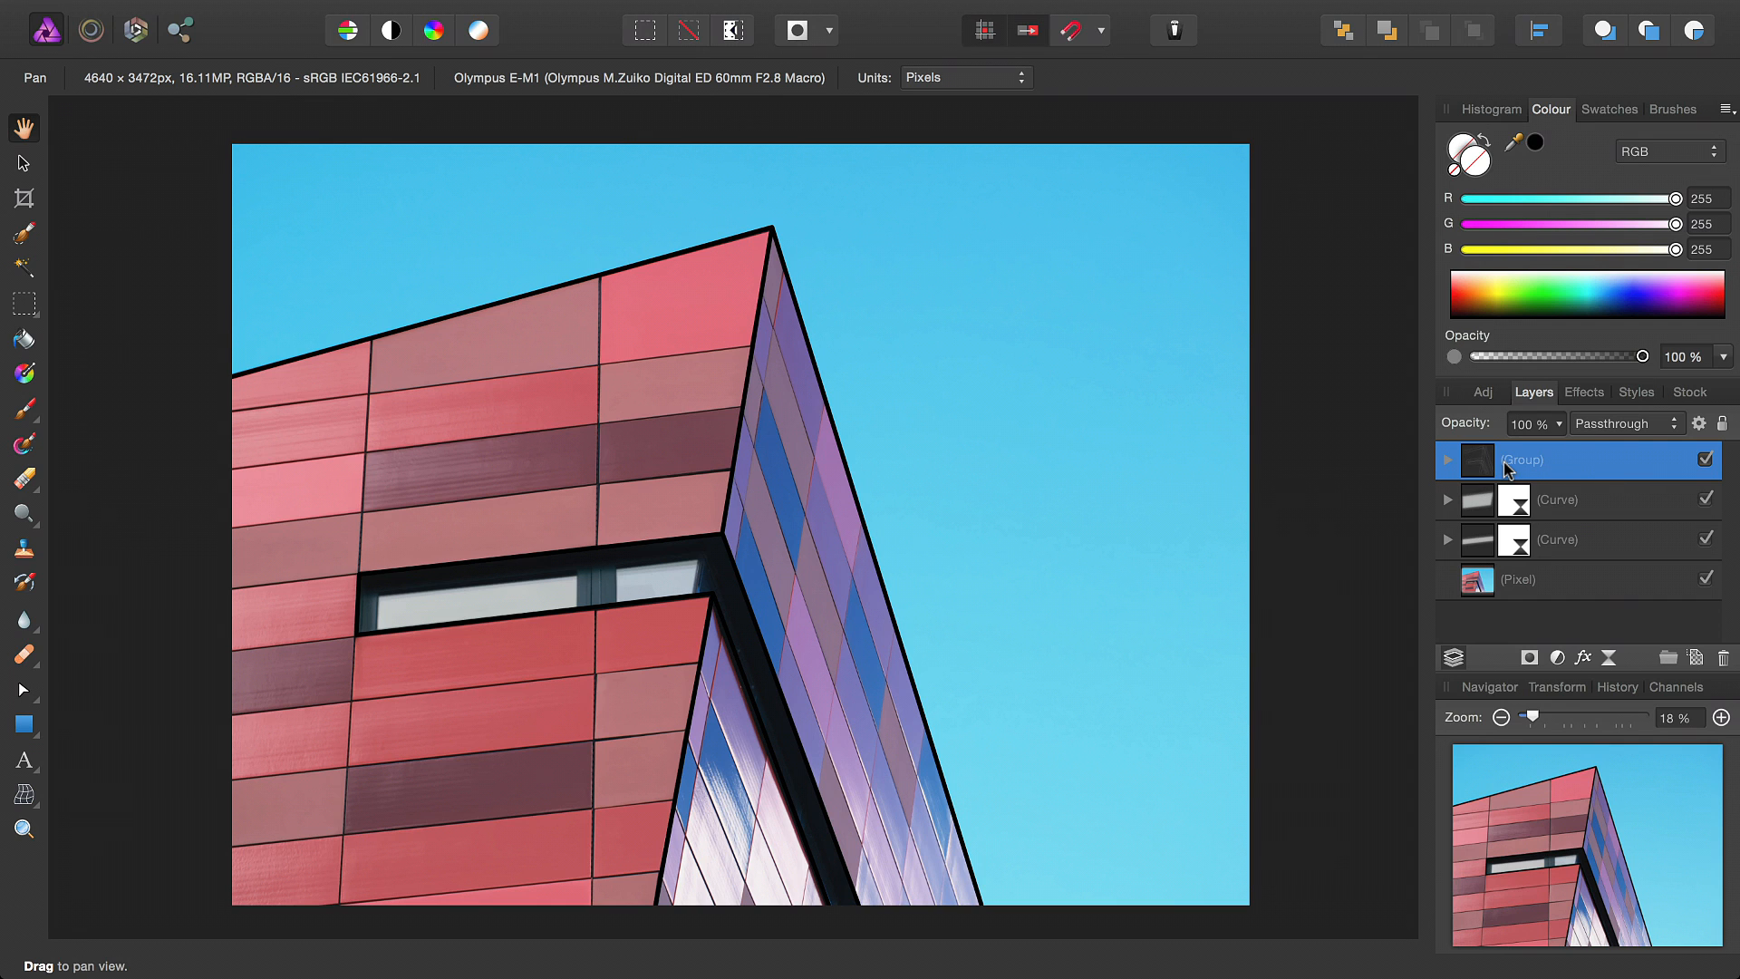
Add a Gaussian Blur live filter layer to the group of edge strokes
mouse_move(612, 8)
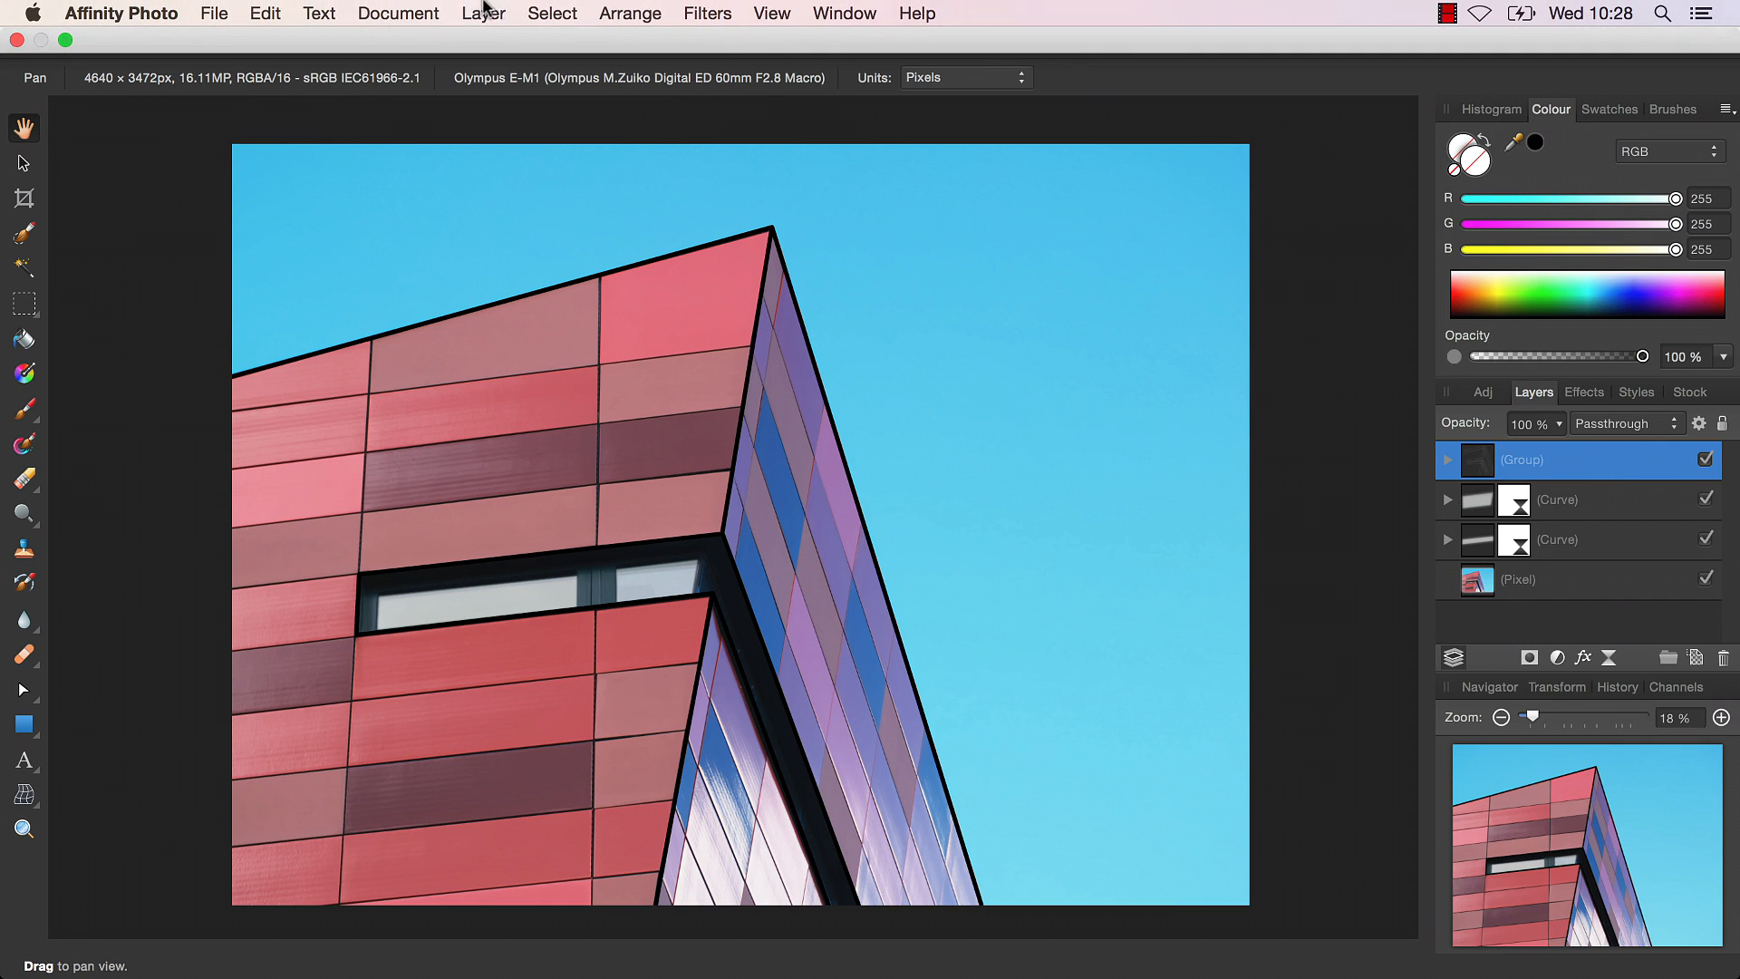
click(483, 13)
mouse_move(672, 249)
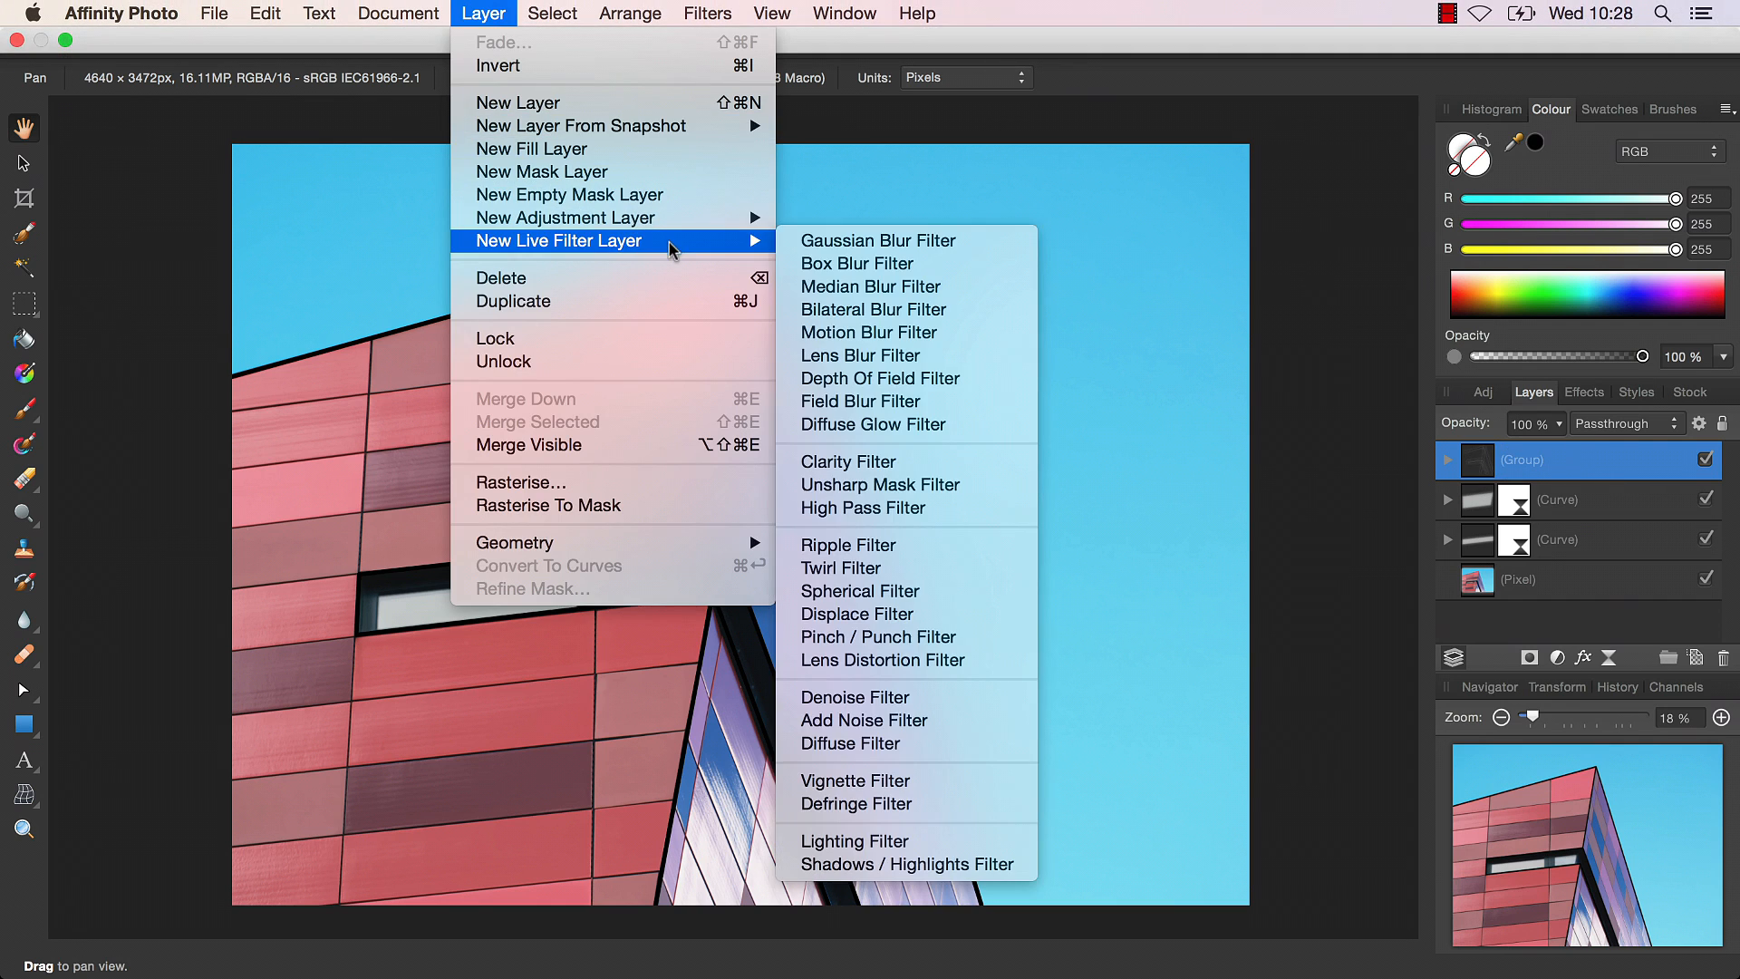
click(845, 241)
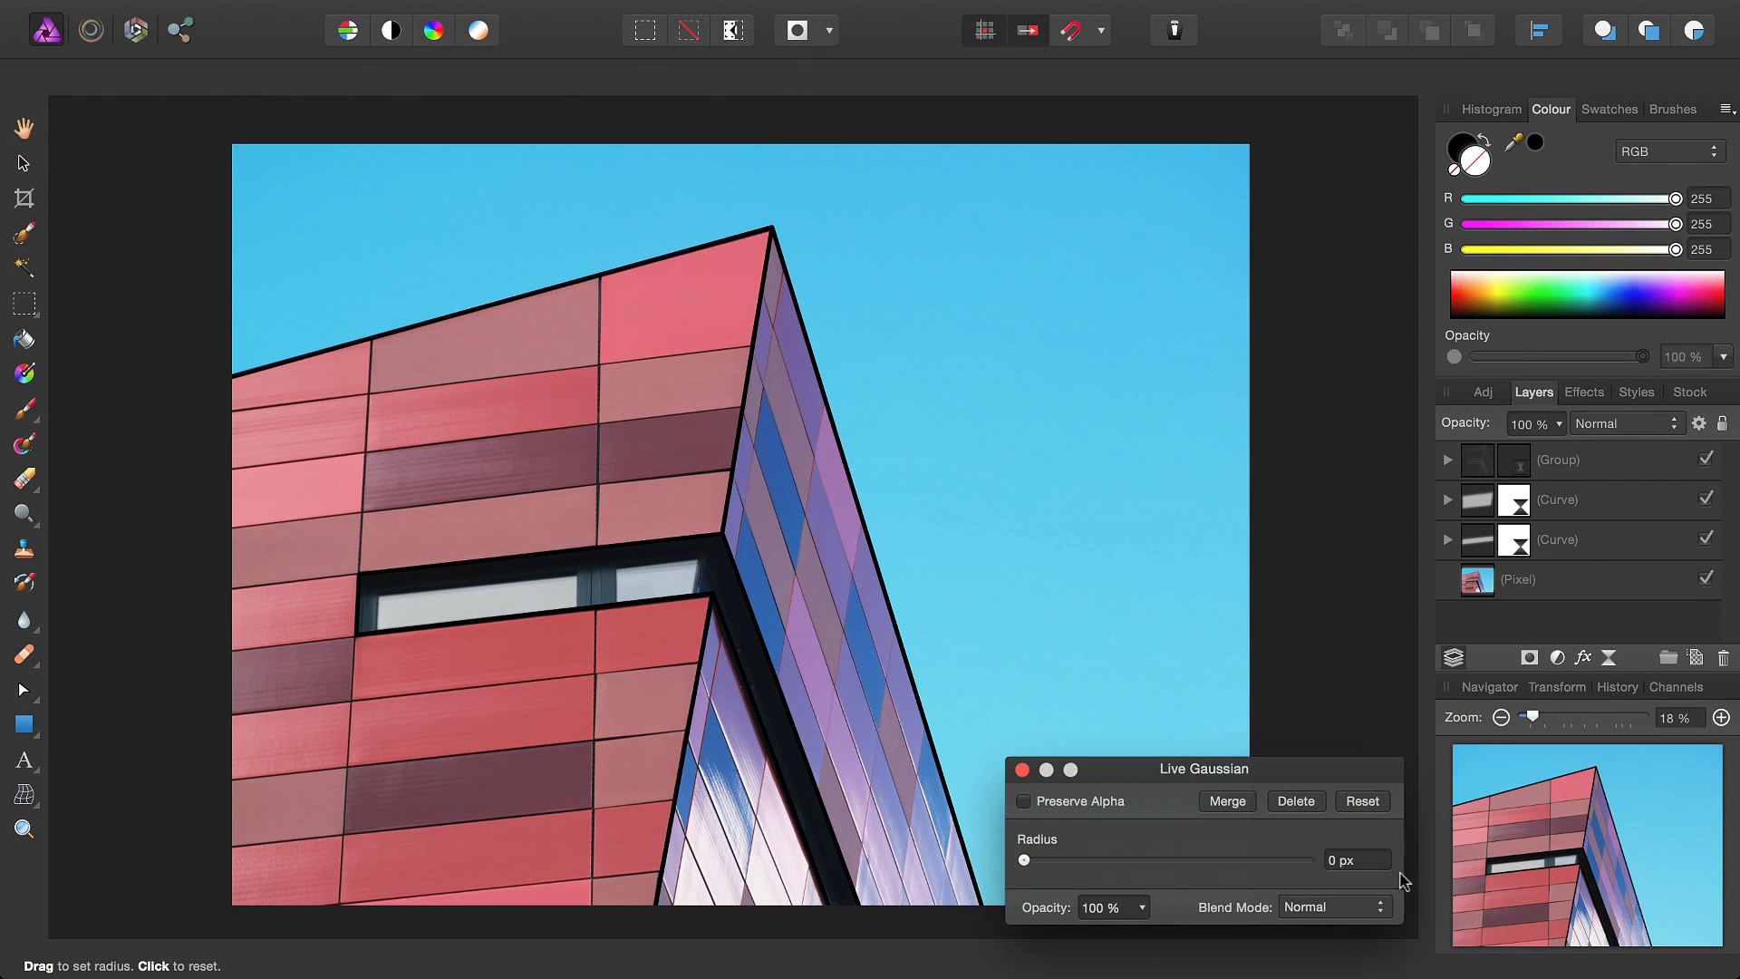
Try a radius of 0.2 px for the Gaussian Blur on the edge stroke group
click(1359, 860)
scroll(1039, 629, up, 3)
scroll(771, 455, up, 6)
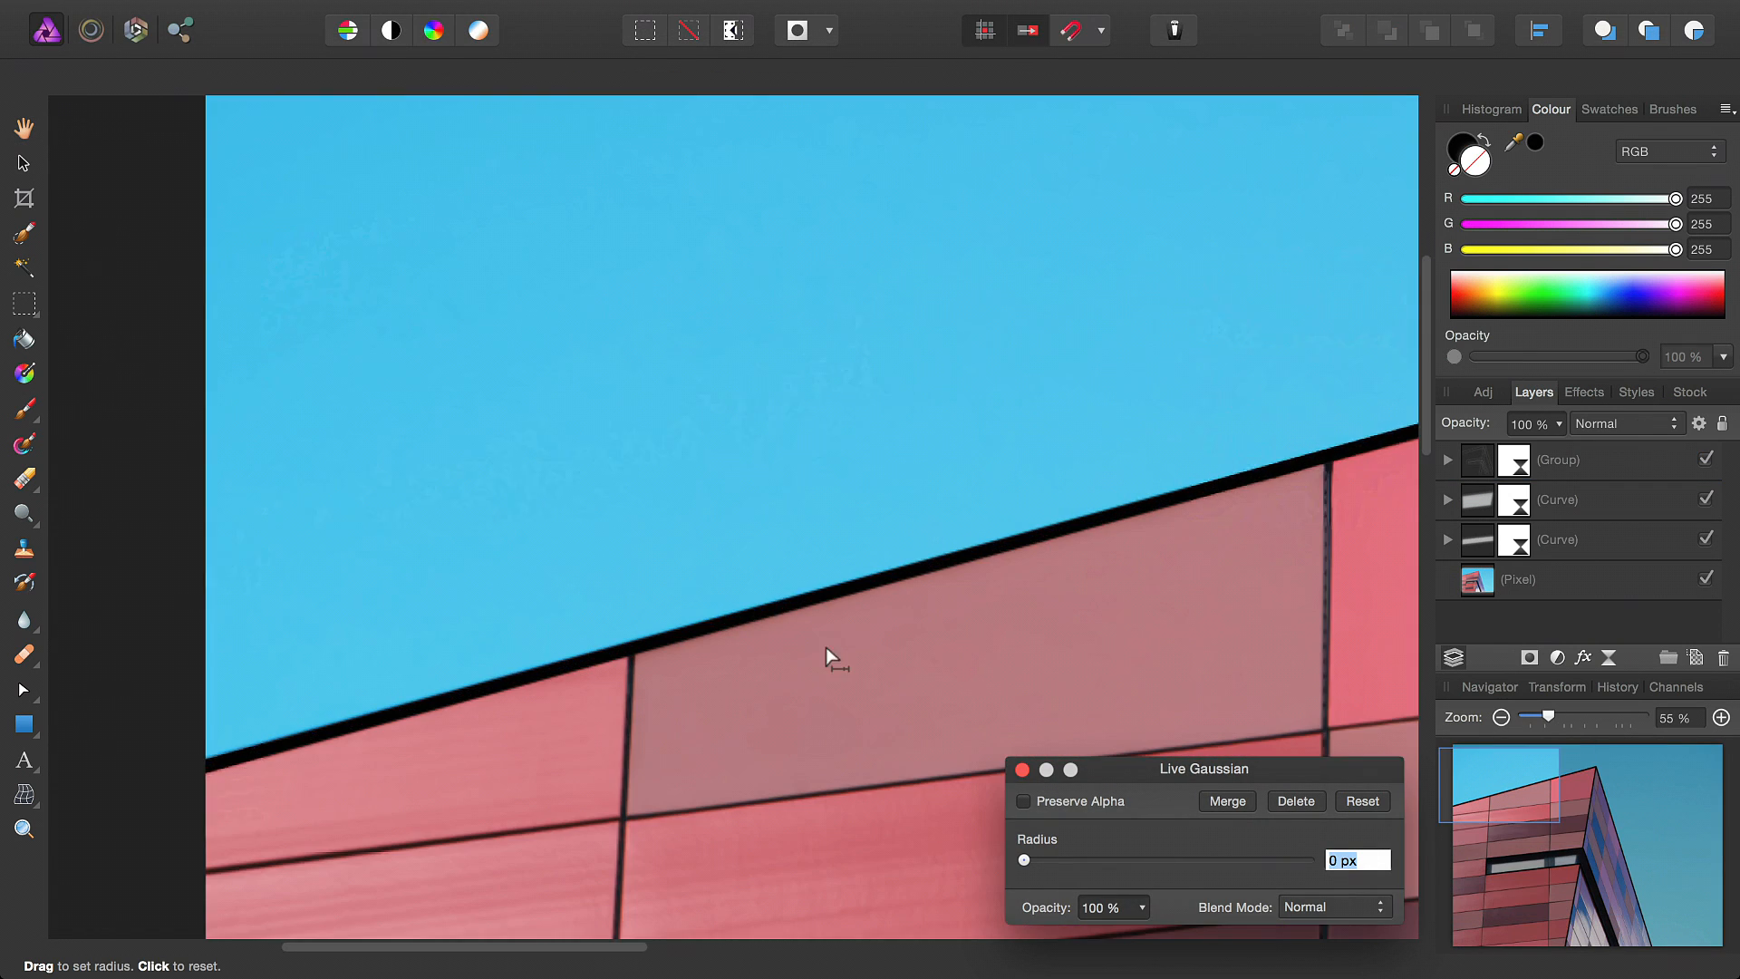
scroll(825, 647, up, 5)
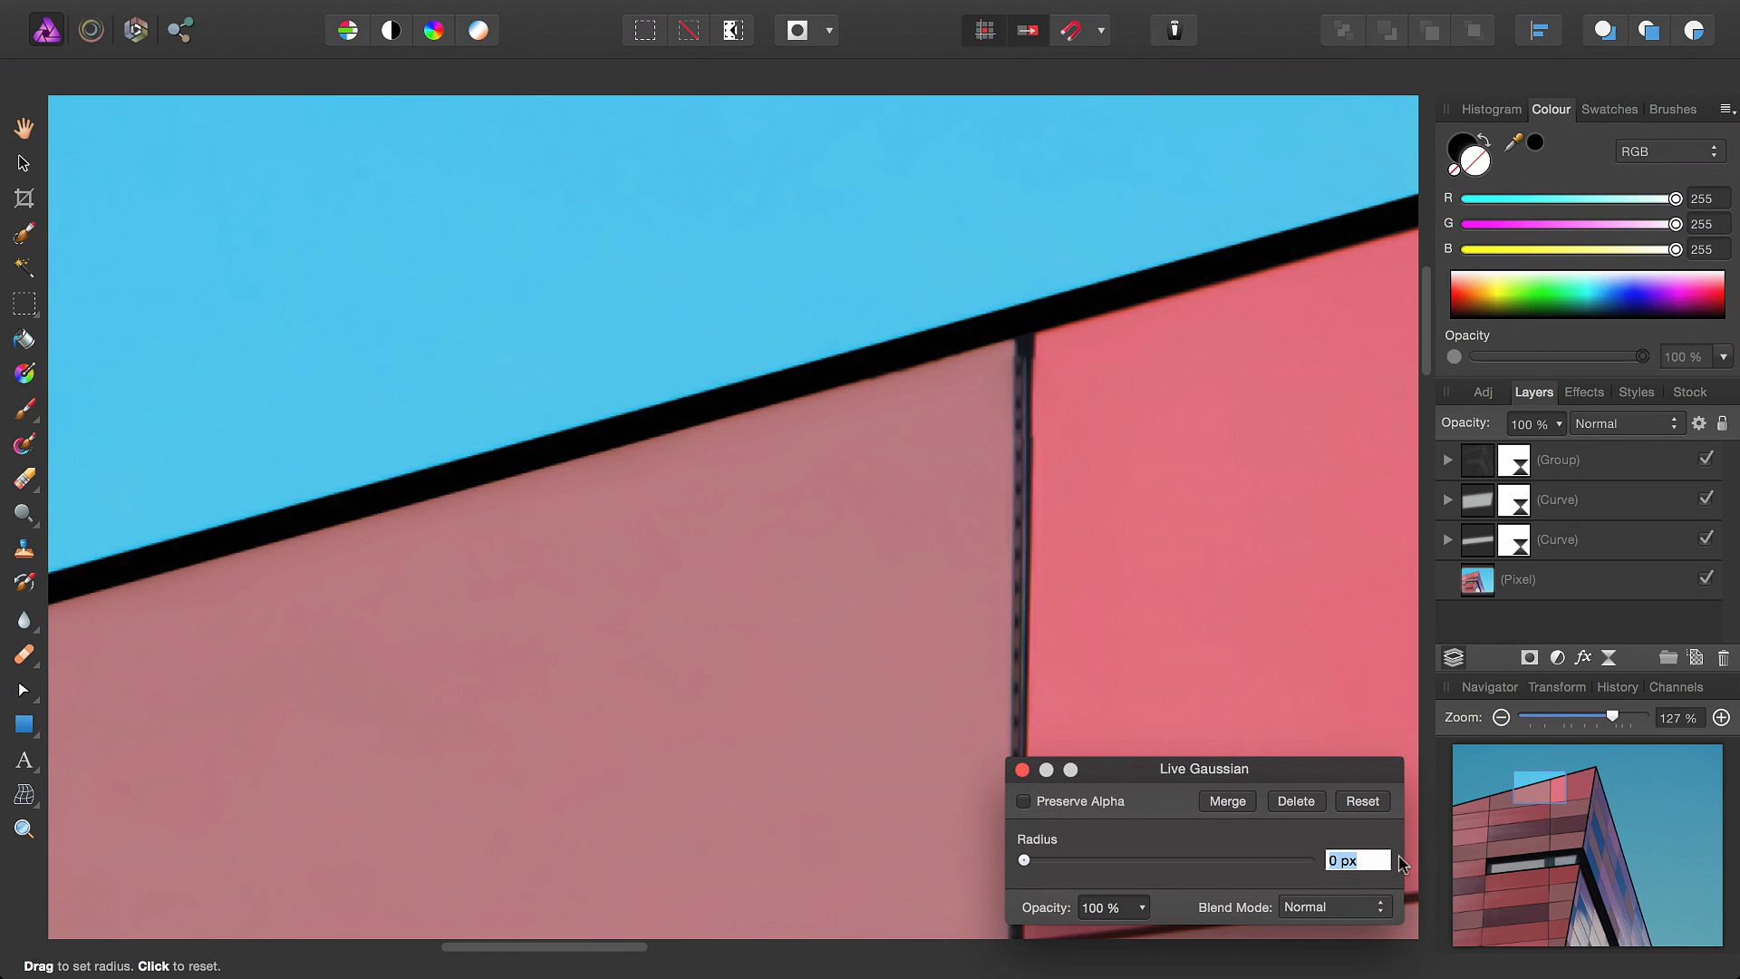
text(0.2)
key(Return)
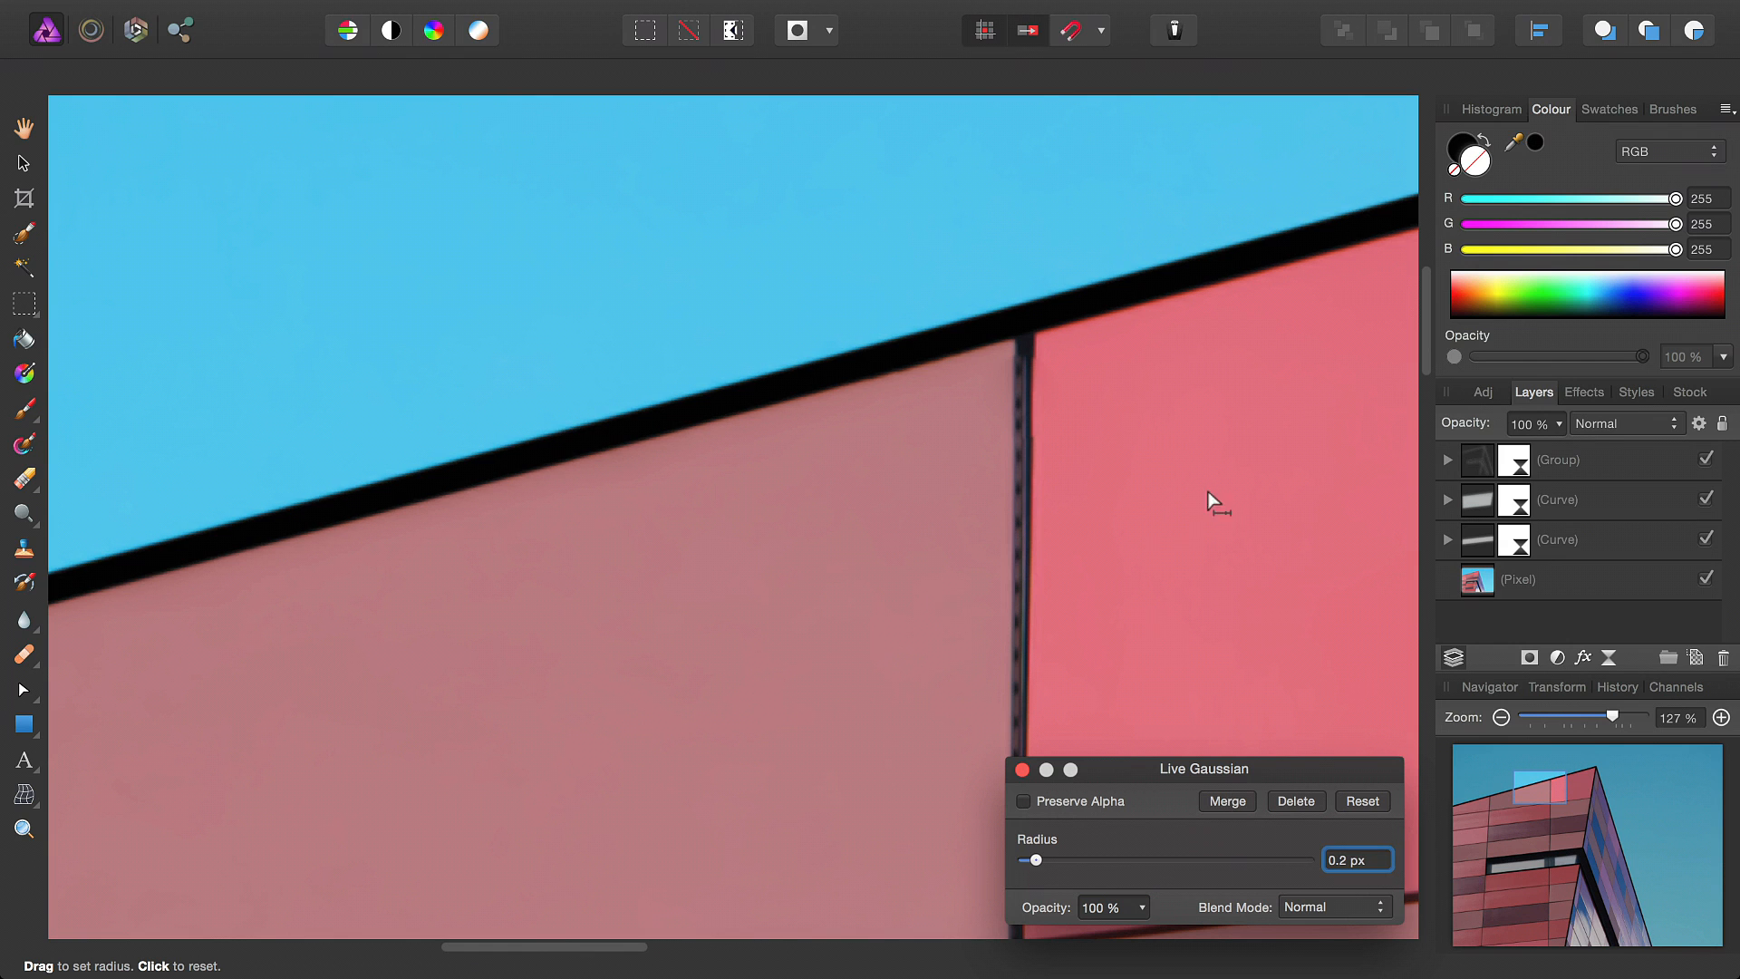
Lower the edge stroke group's Gaussian Blur radius to 0.1 px and close the filter settings
scroll(1215, 501, right, 10)
scroll(879, 431, right, 3)
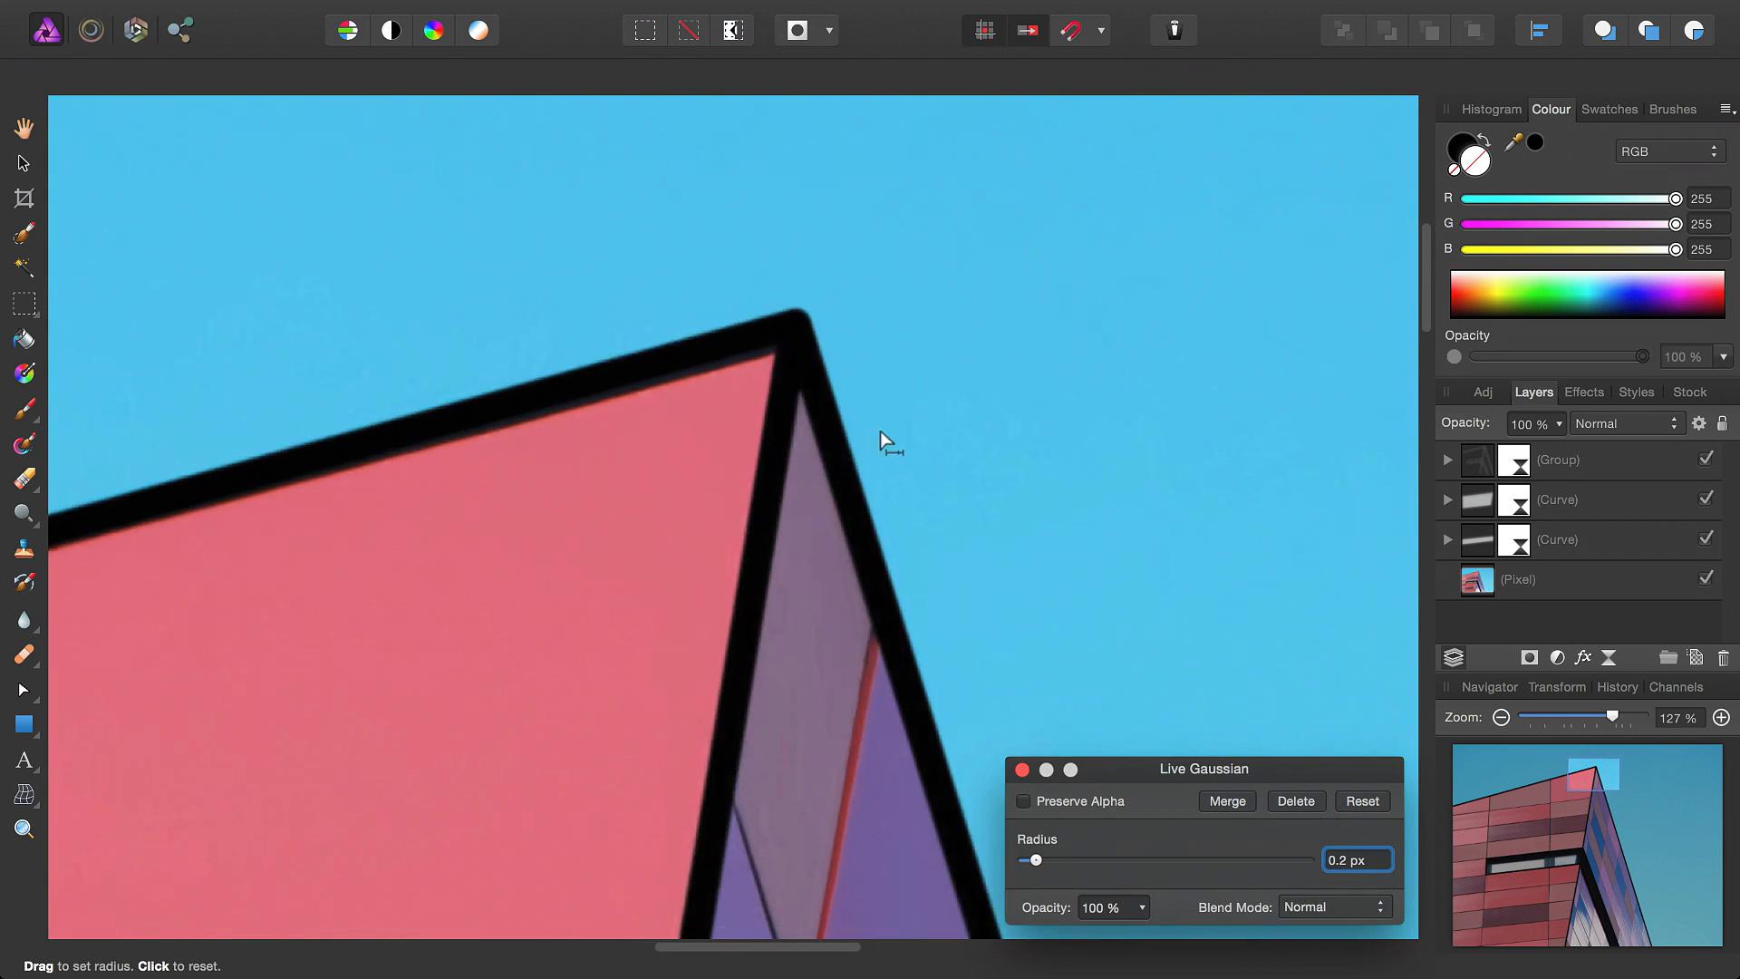
scroll(879, 448, up, 1)
key(super+minus)
scroll(773, 473, left, 5)
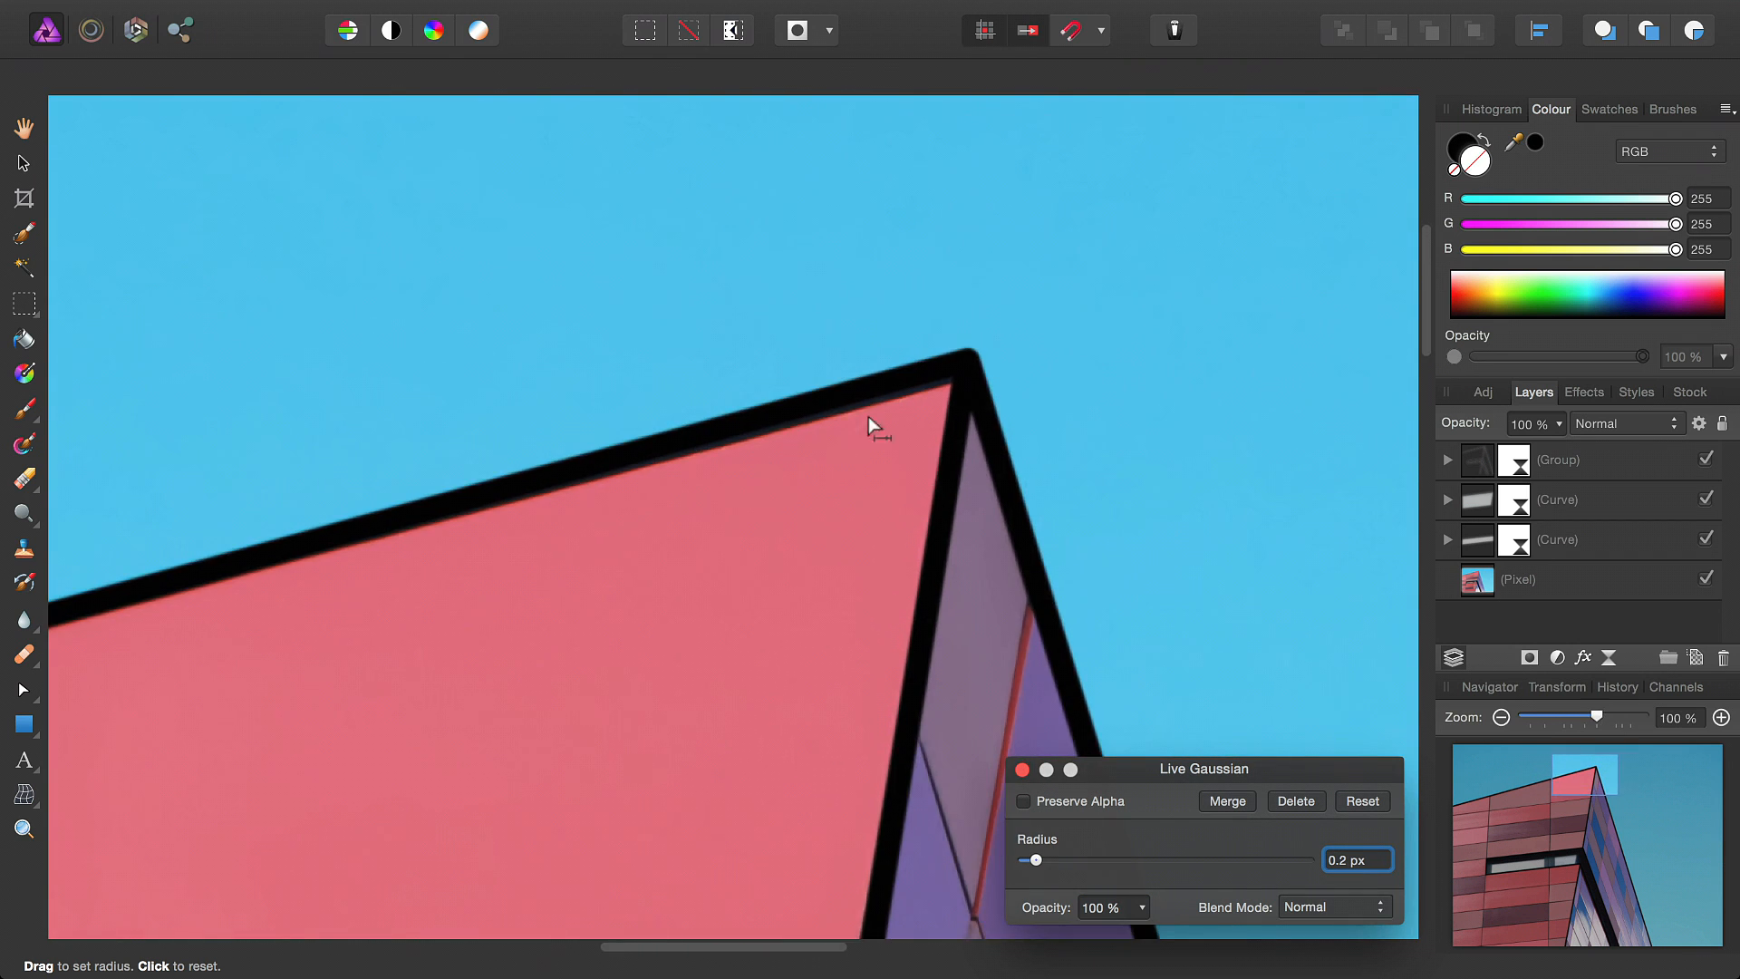
click(1347, 861)
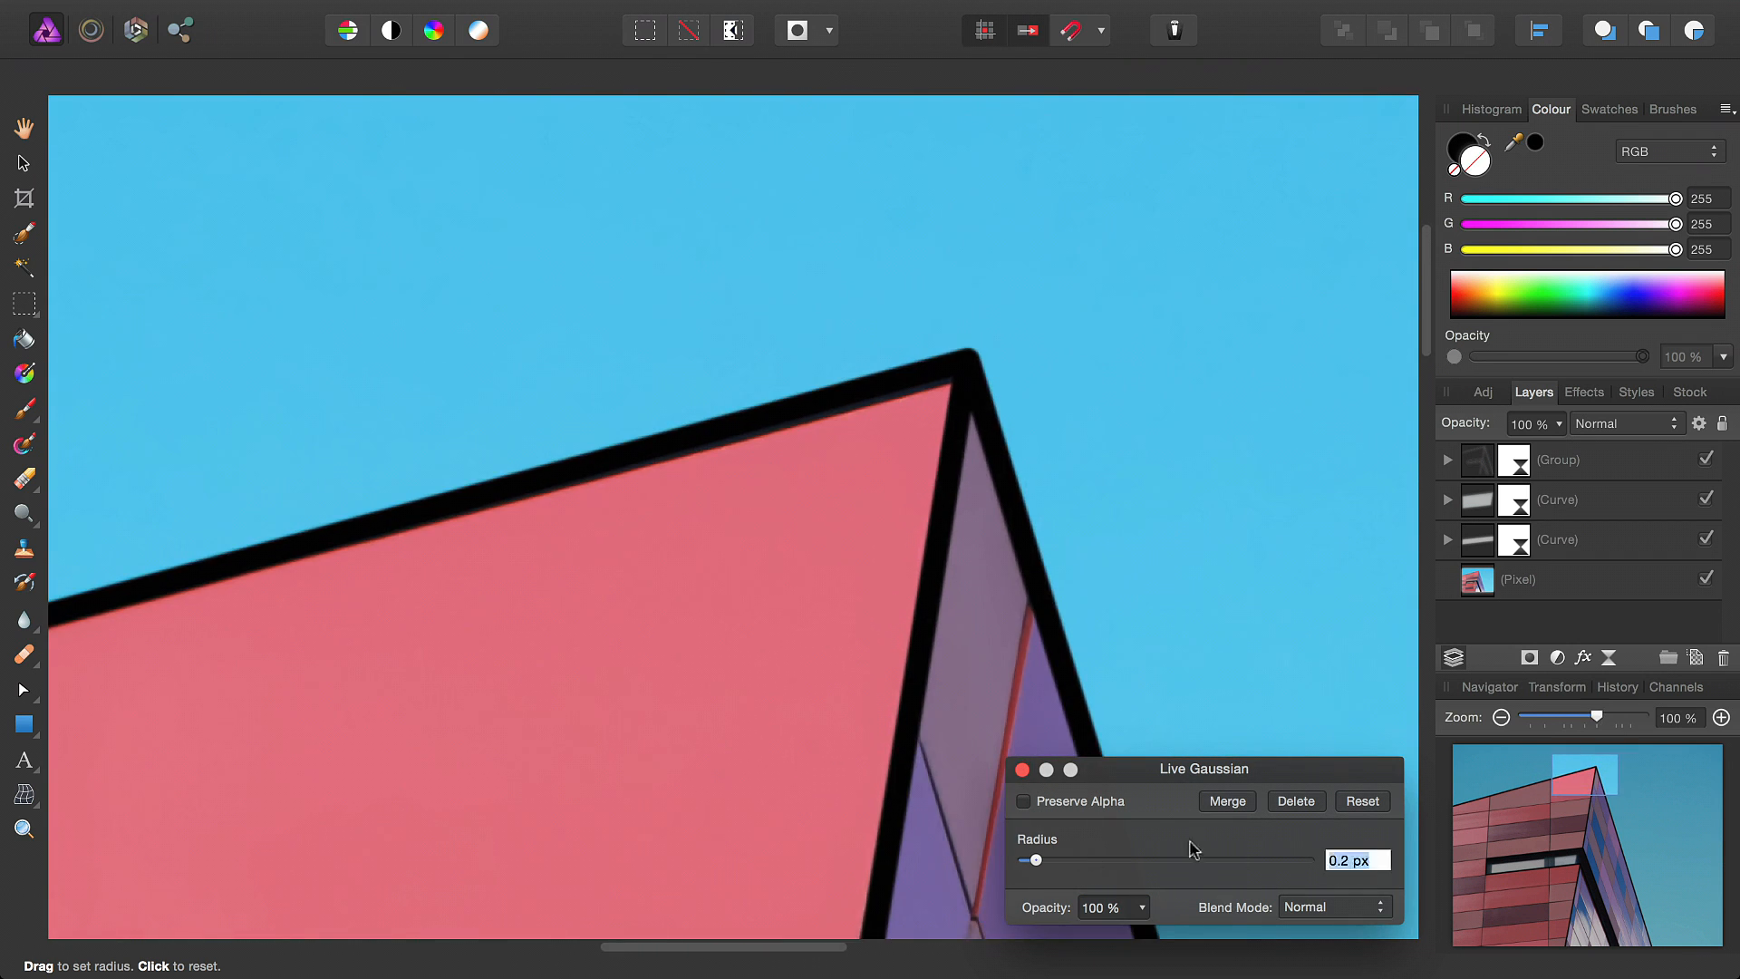
text(0.1)
key(Return)
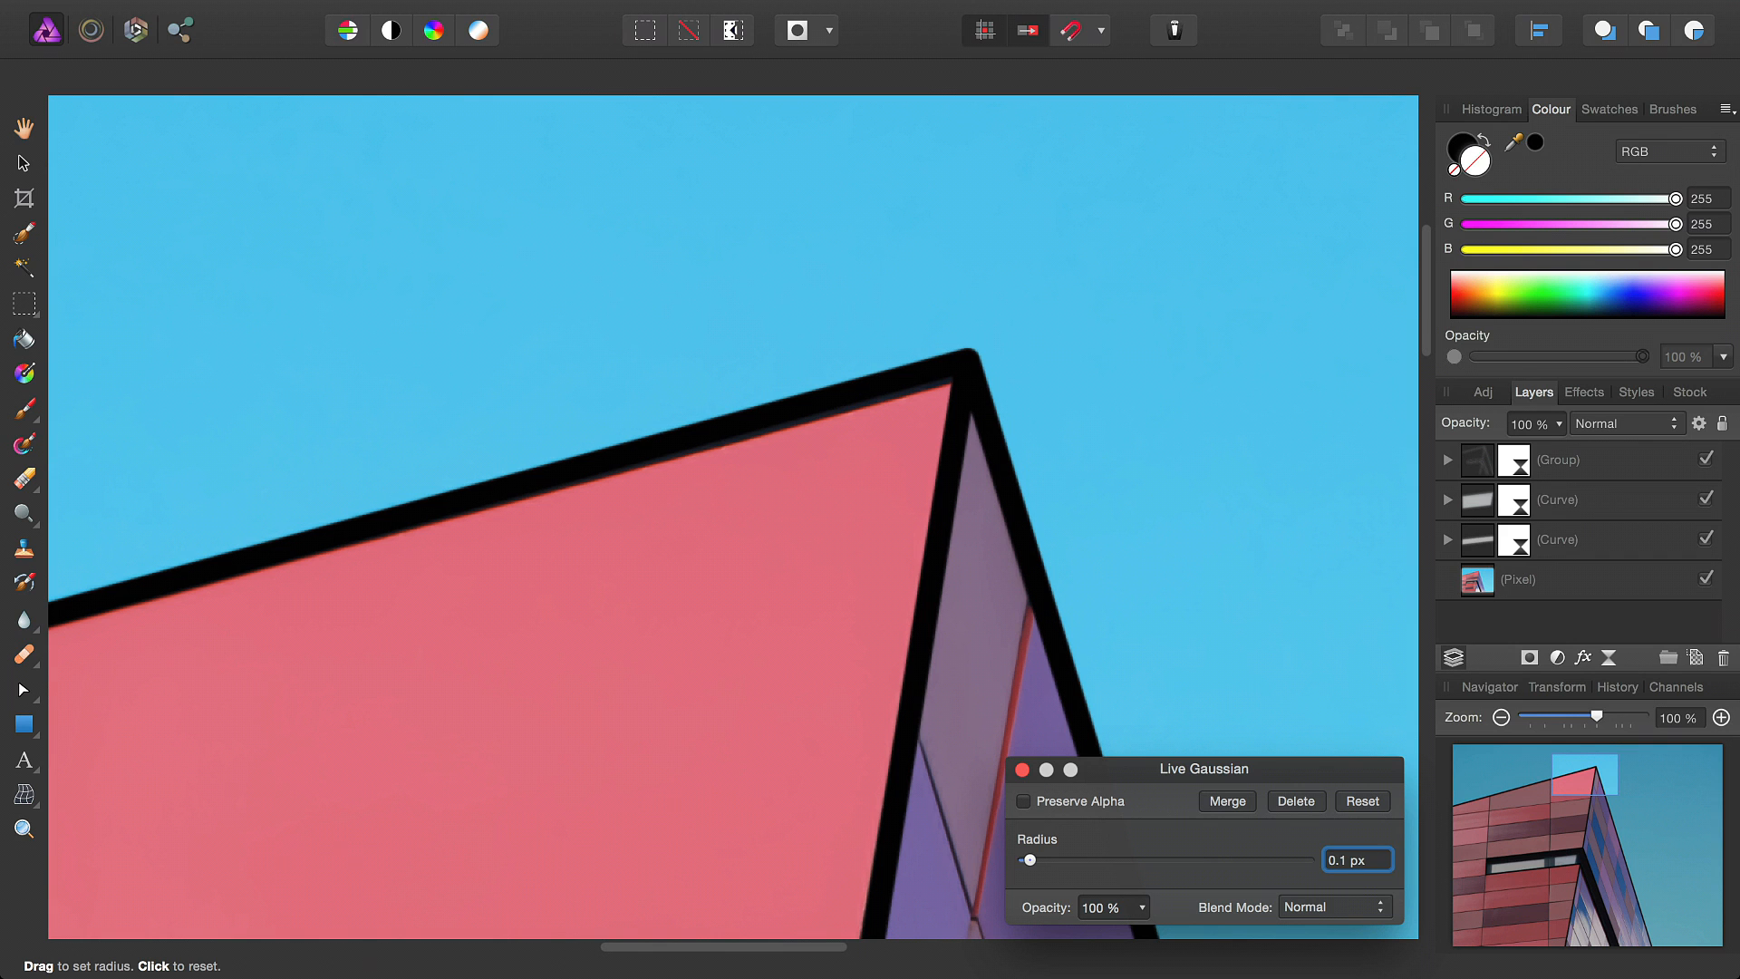
click(1022, 769)
Add a Clarity live filter layer on top of the layer stack with a radius of 68.3 px
scroll(836, 719, down, 5)
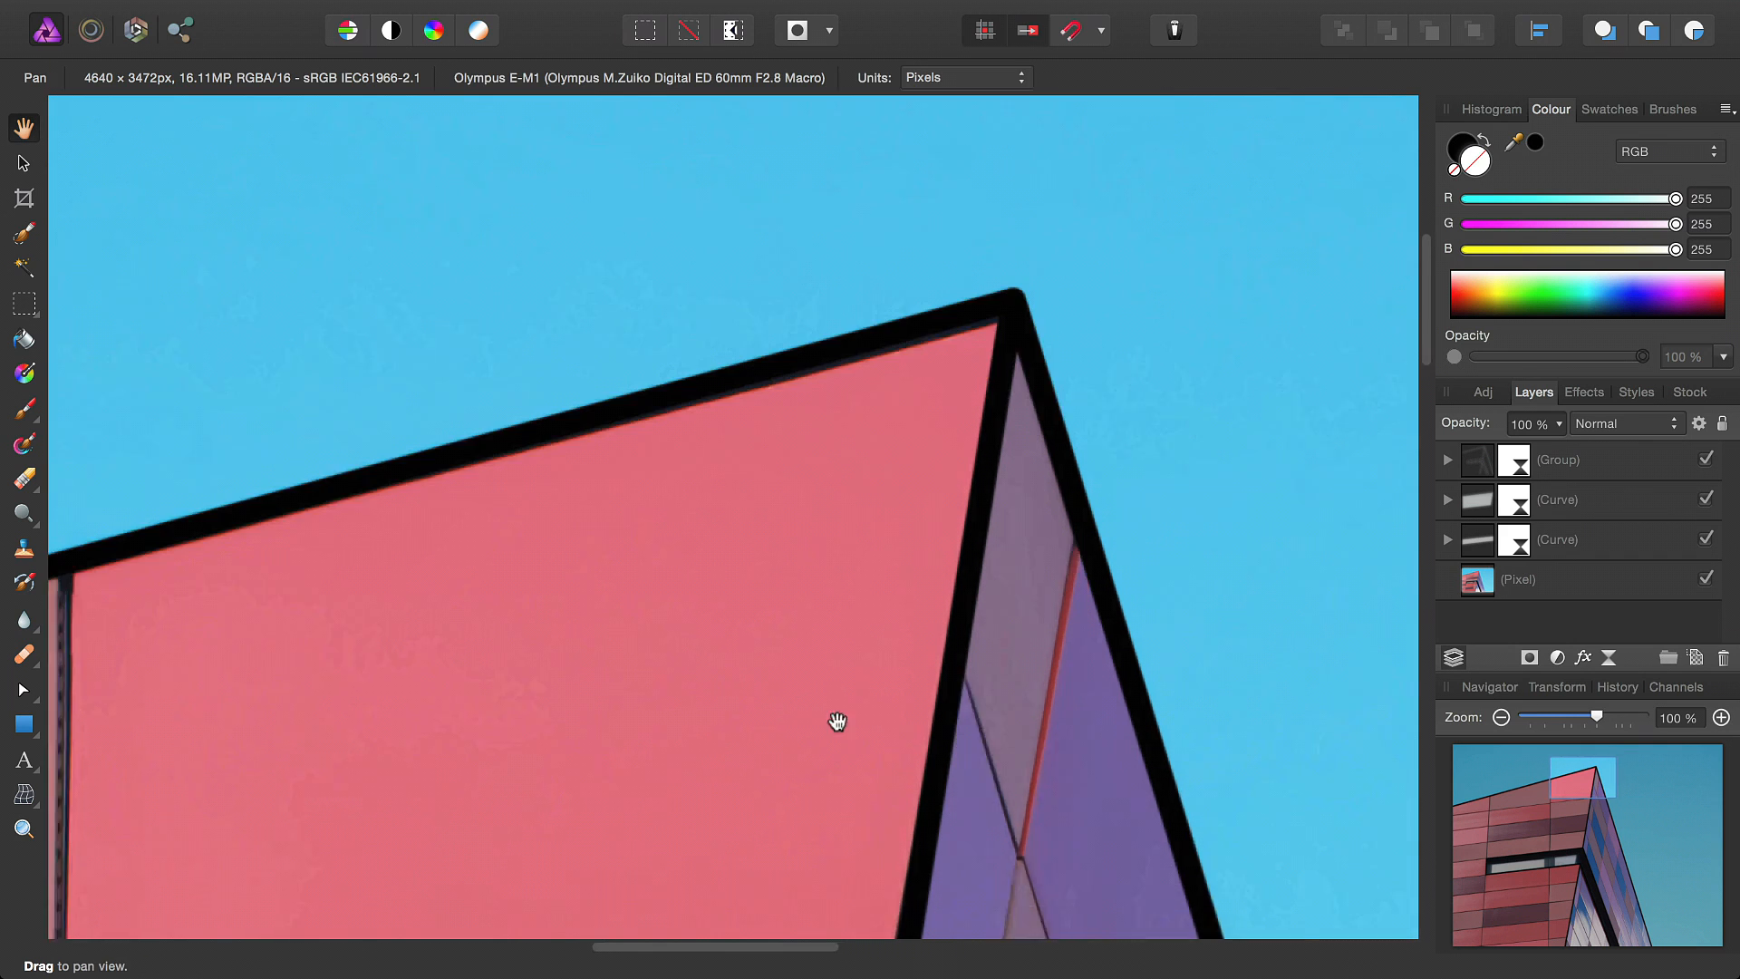
scroll(885, 709, down, 2)
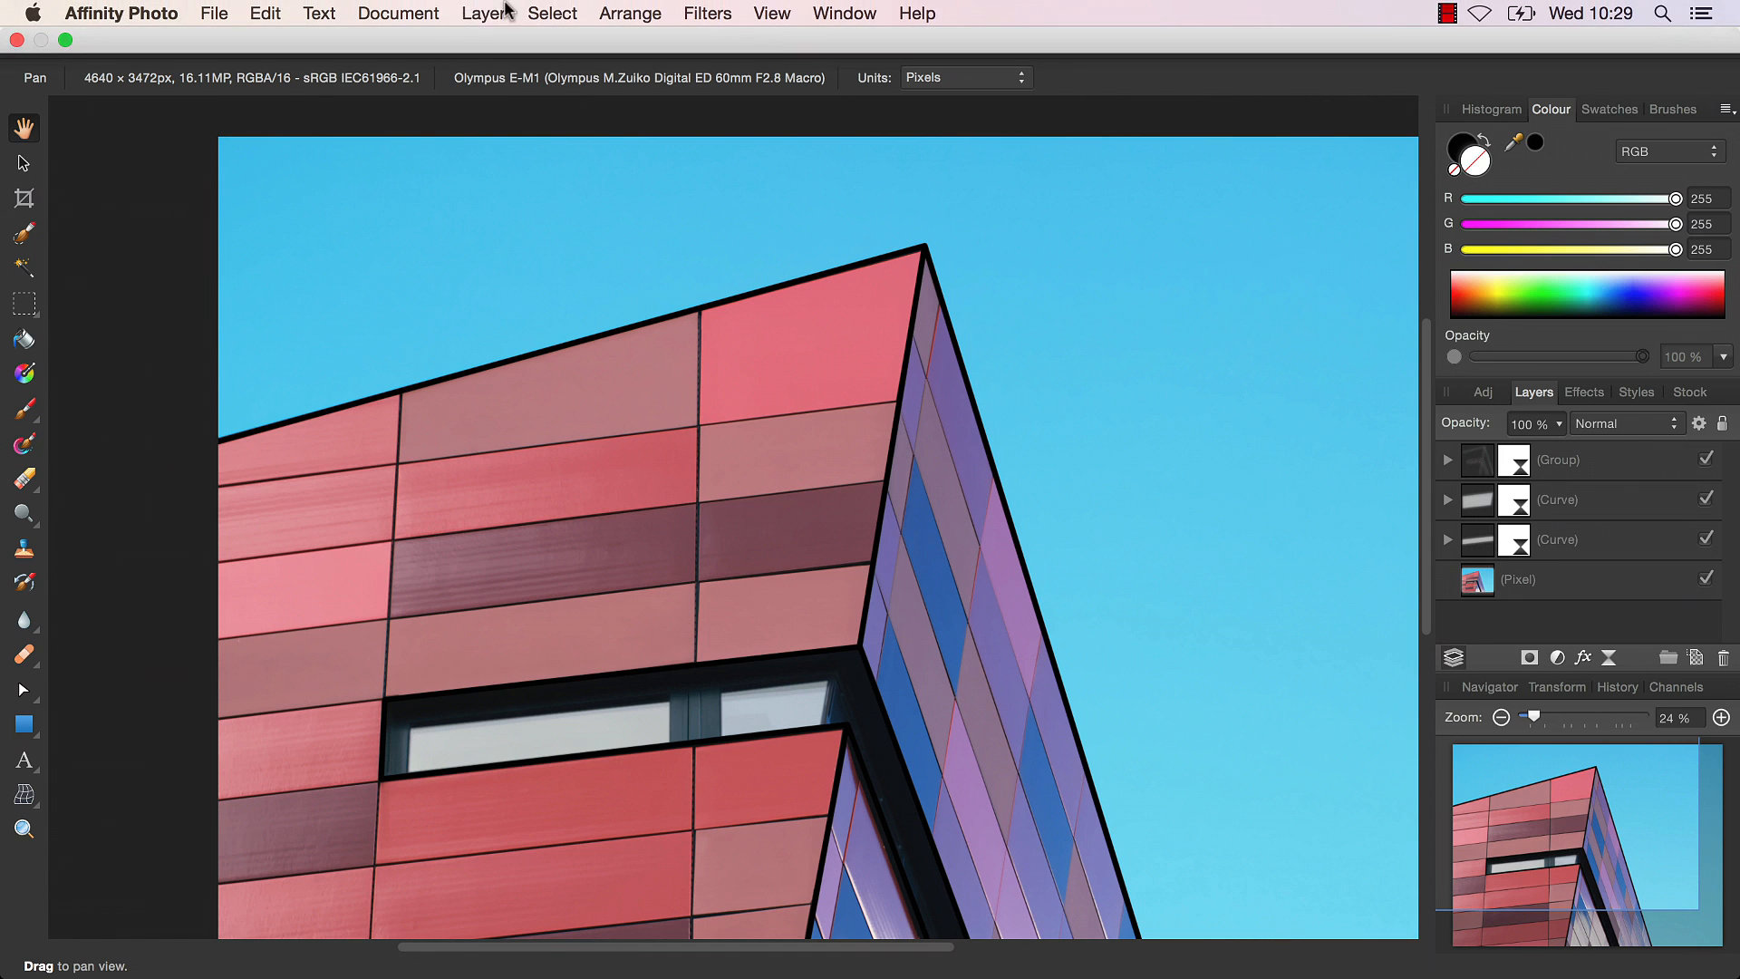
click(483, 13)
mouse_move(625, 245)
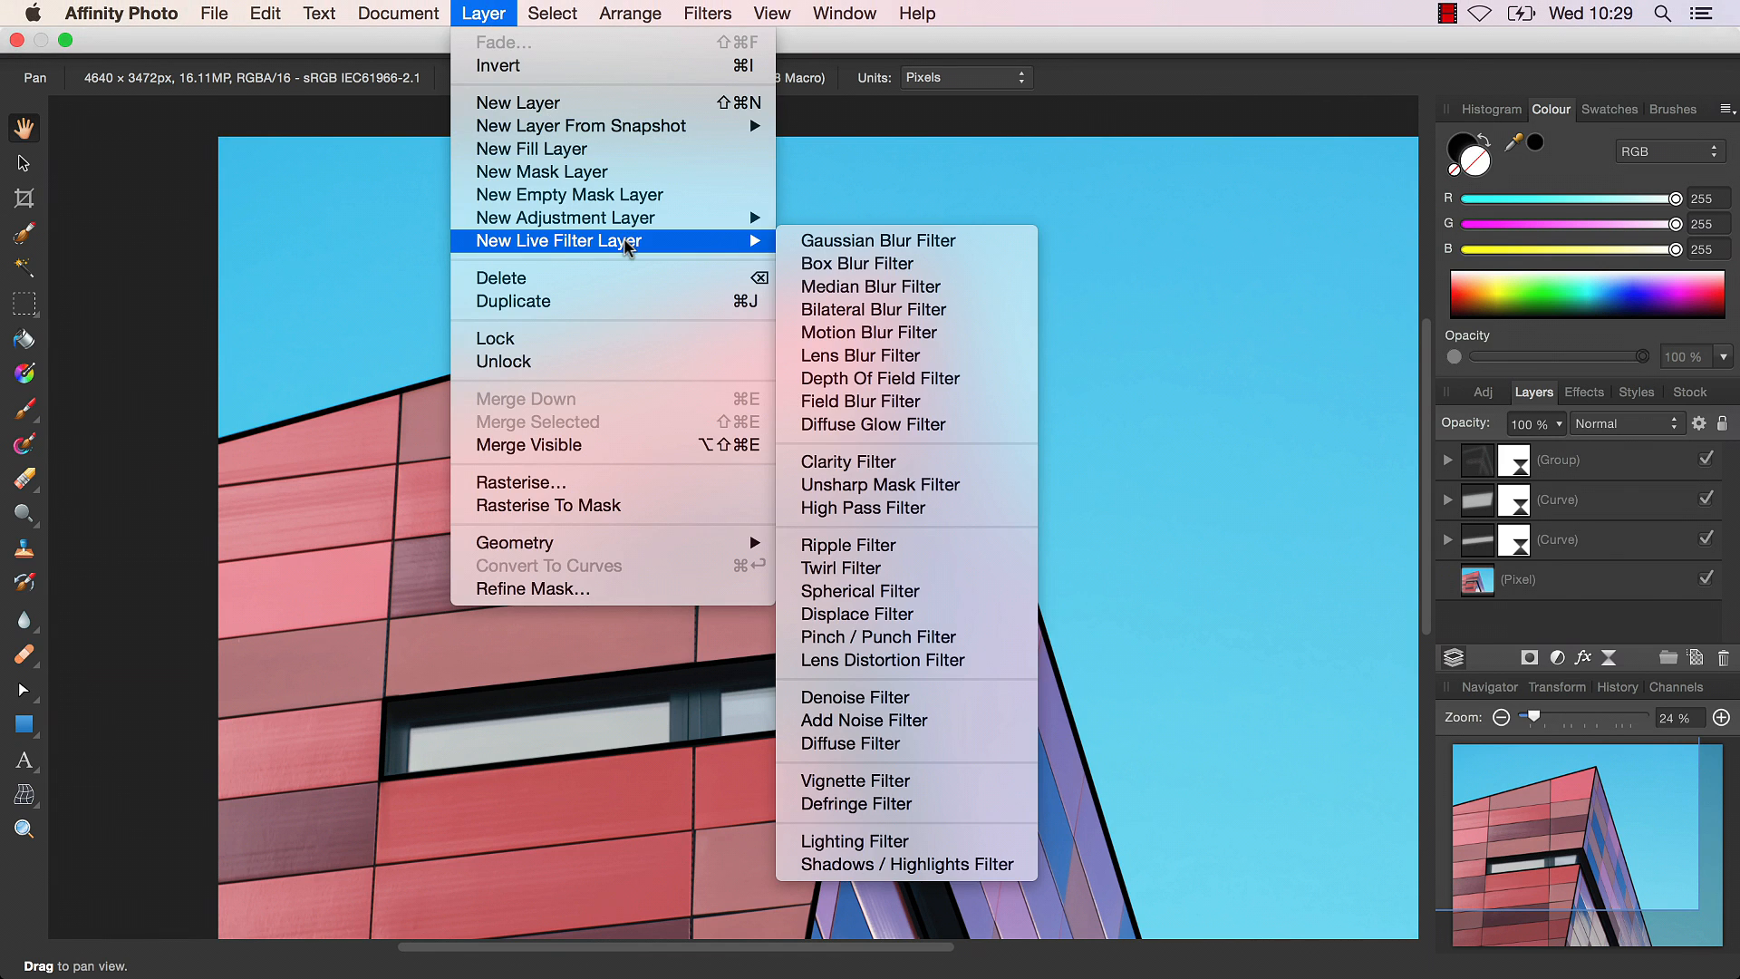
click(832, 464)
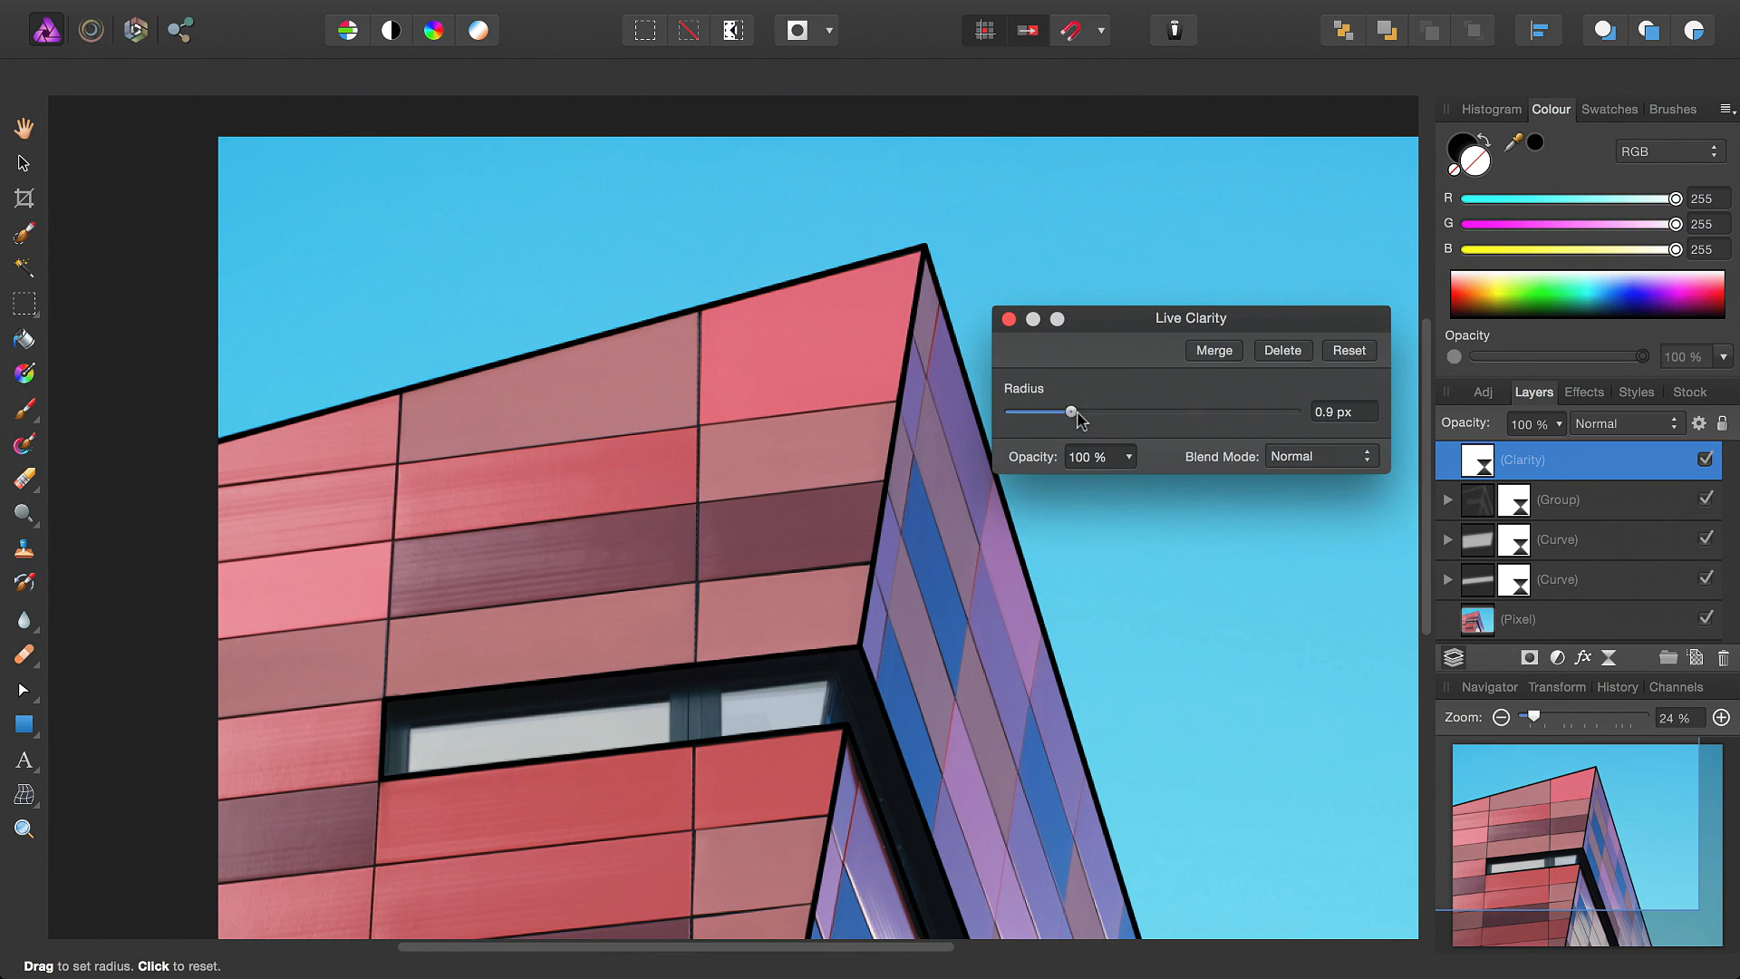
drag(1078, 420, 1278, 424)
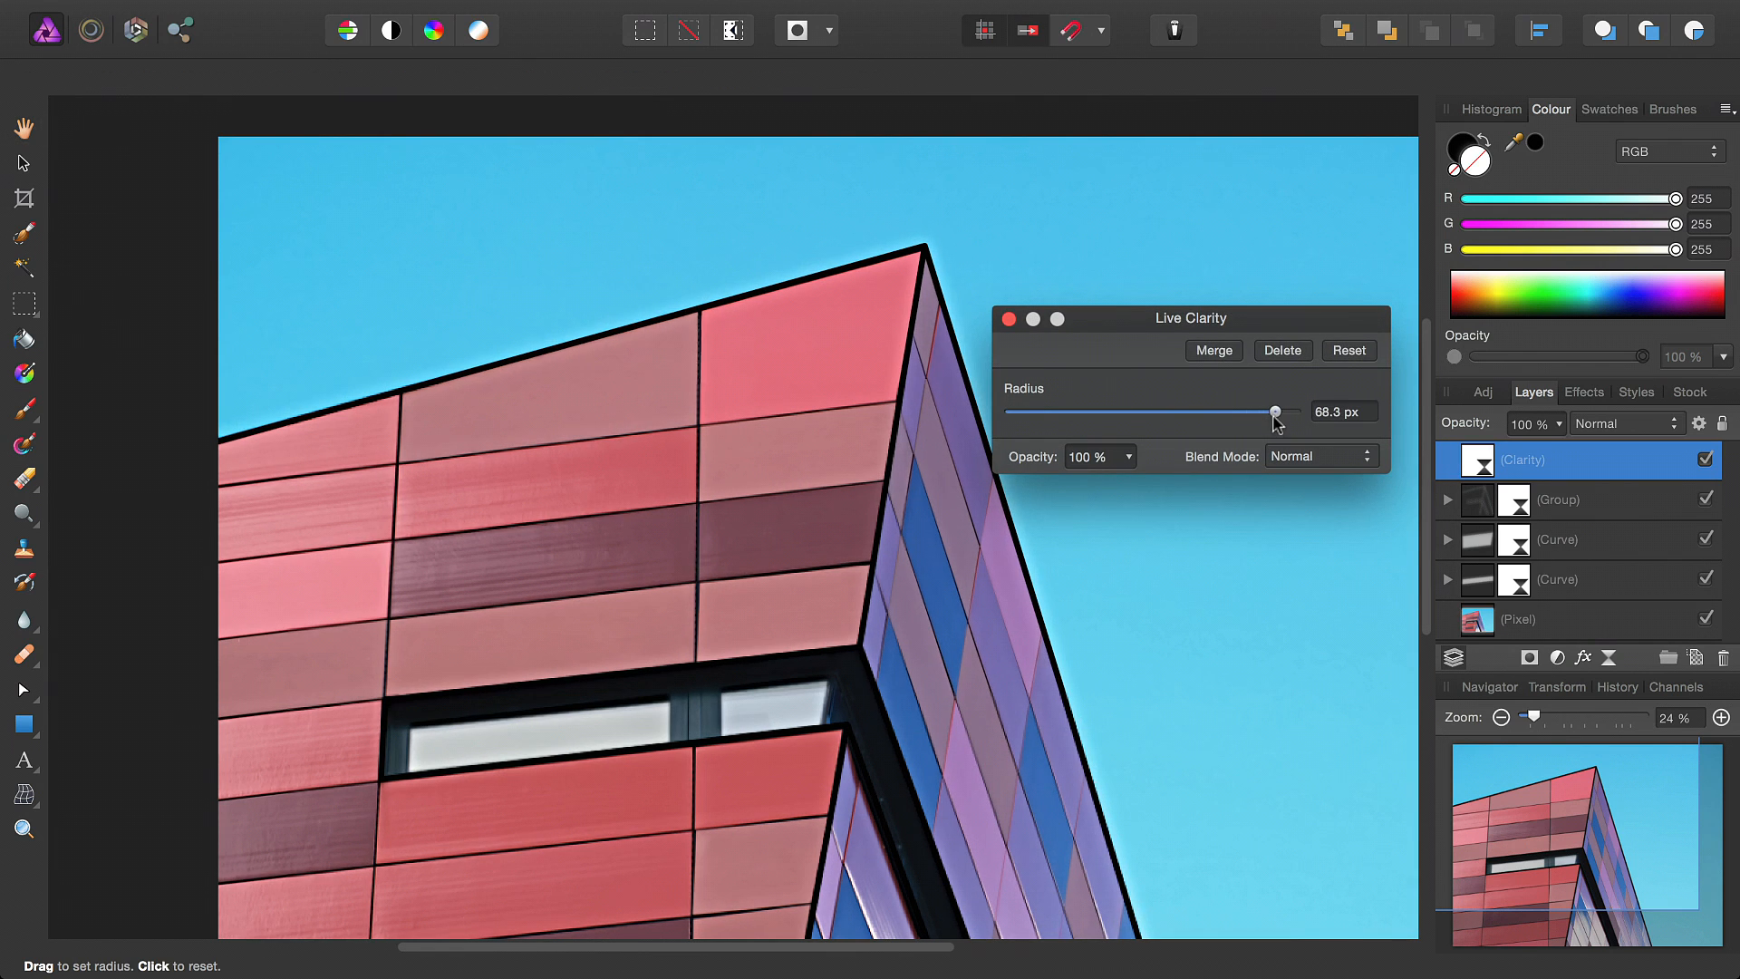
Set the Clarity filter's blend mode to Darken and close its settings
drag(1255, 315, 1256, 189)
click(1309, 333)
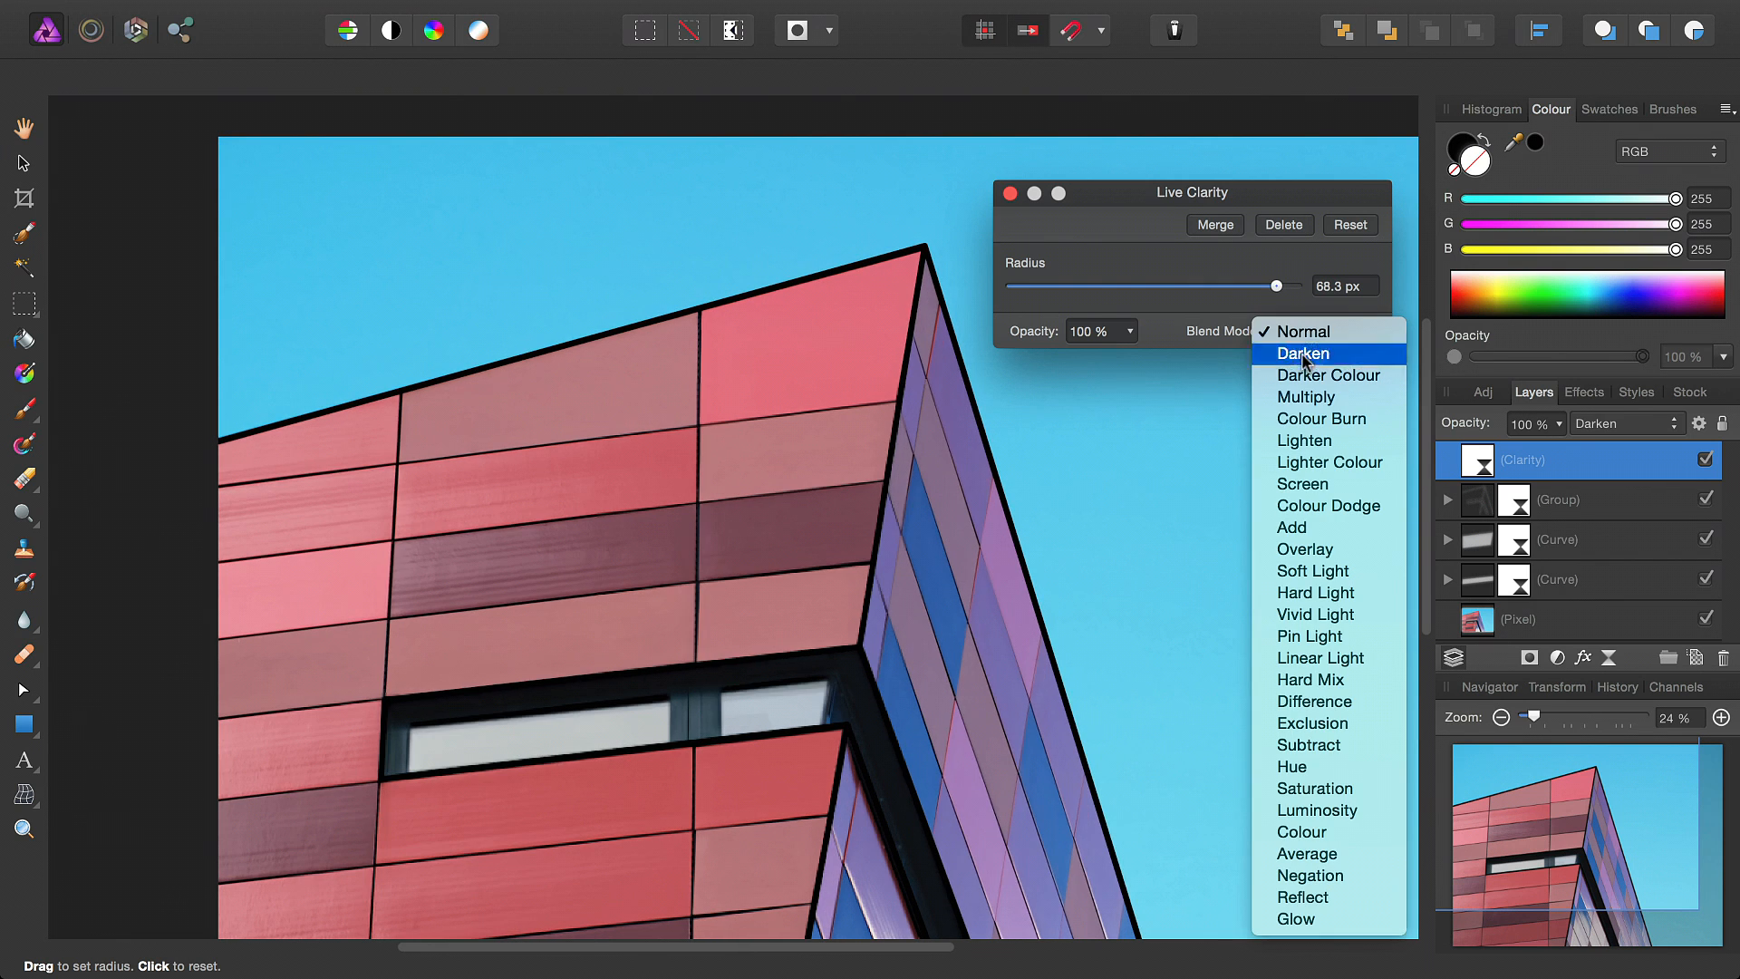
click(1304, 354)
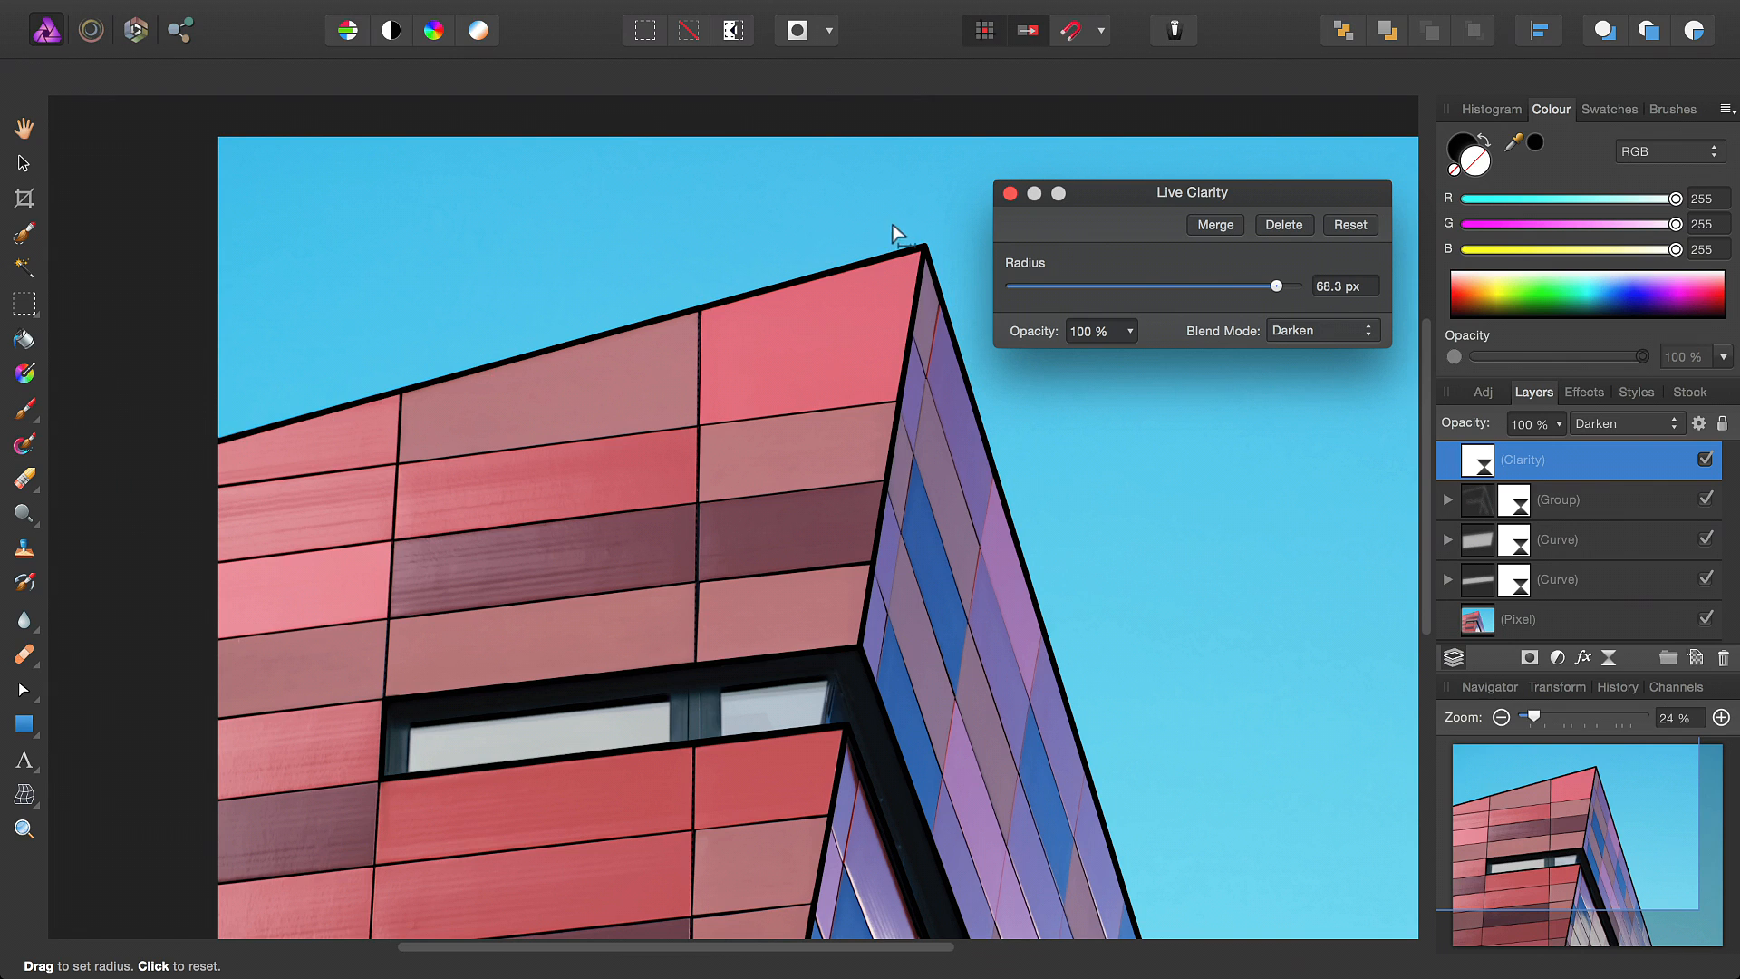
click(1010, 193)
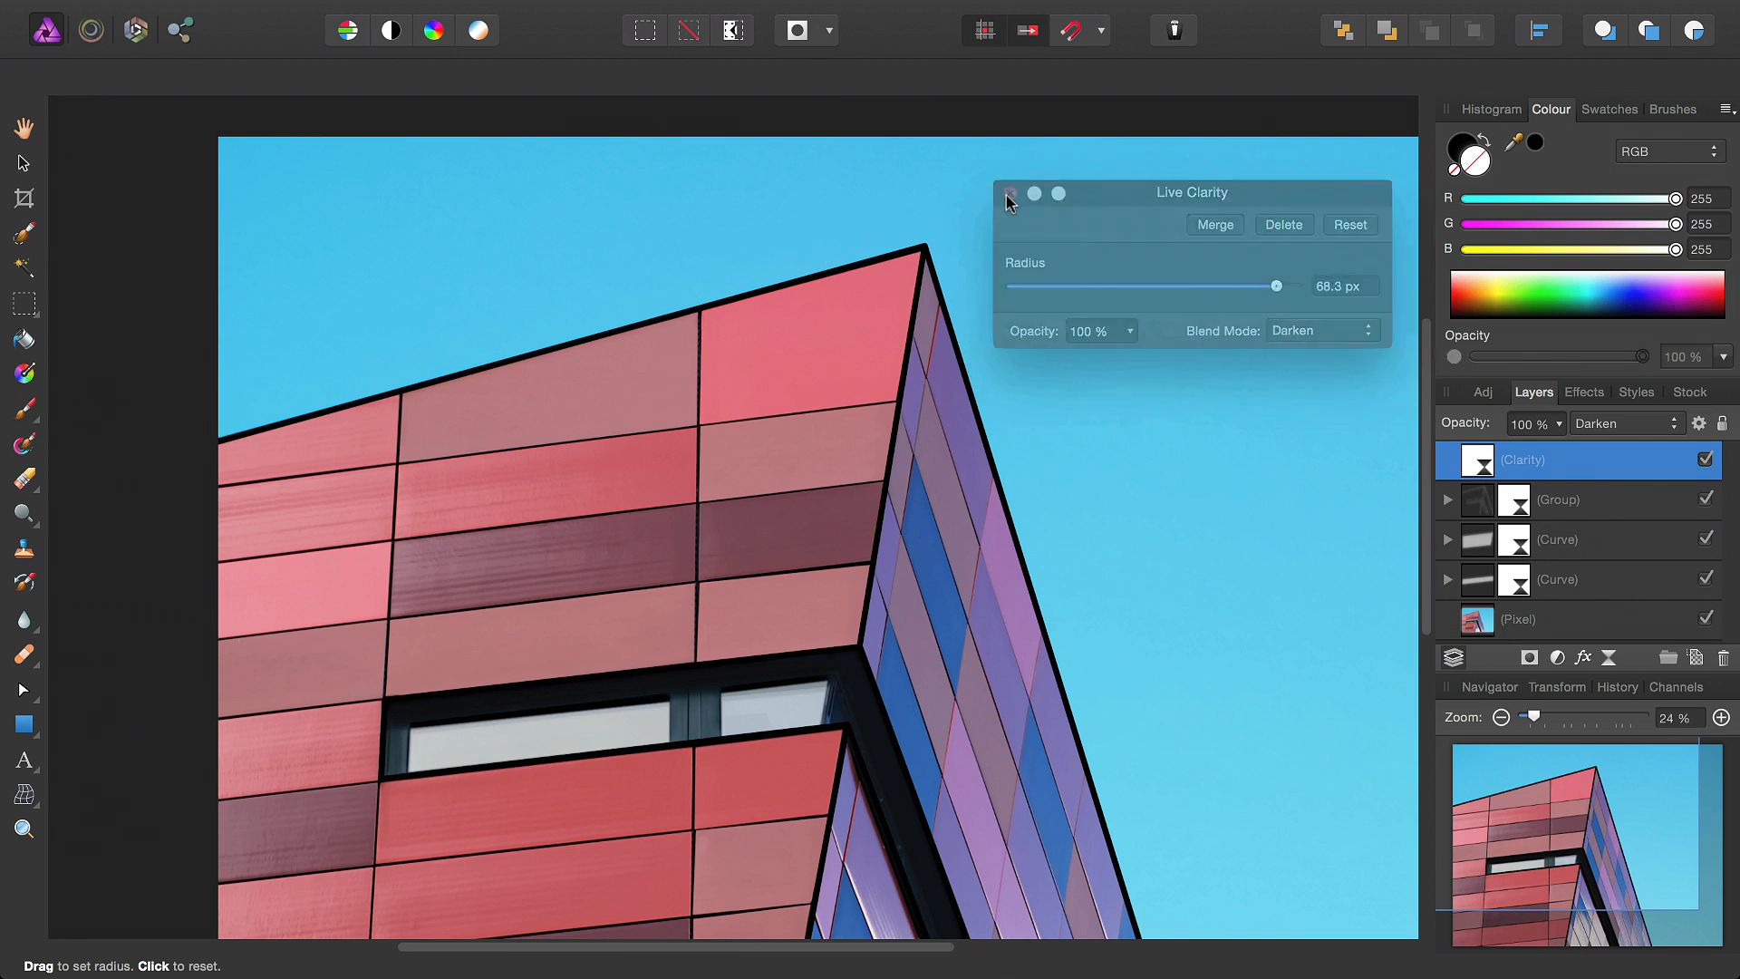
Compare the facade panels up close with the Clarity layer hidden and shown
drag(674, 523, 793, 450)
scroll(870, 439, up, 5)
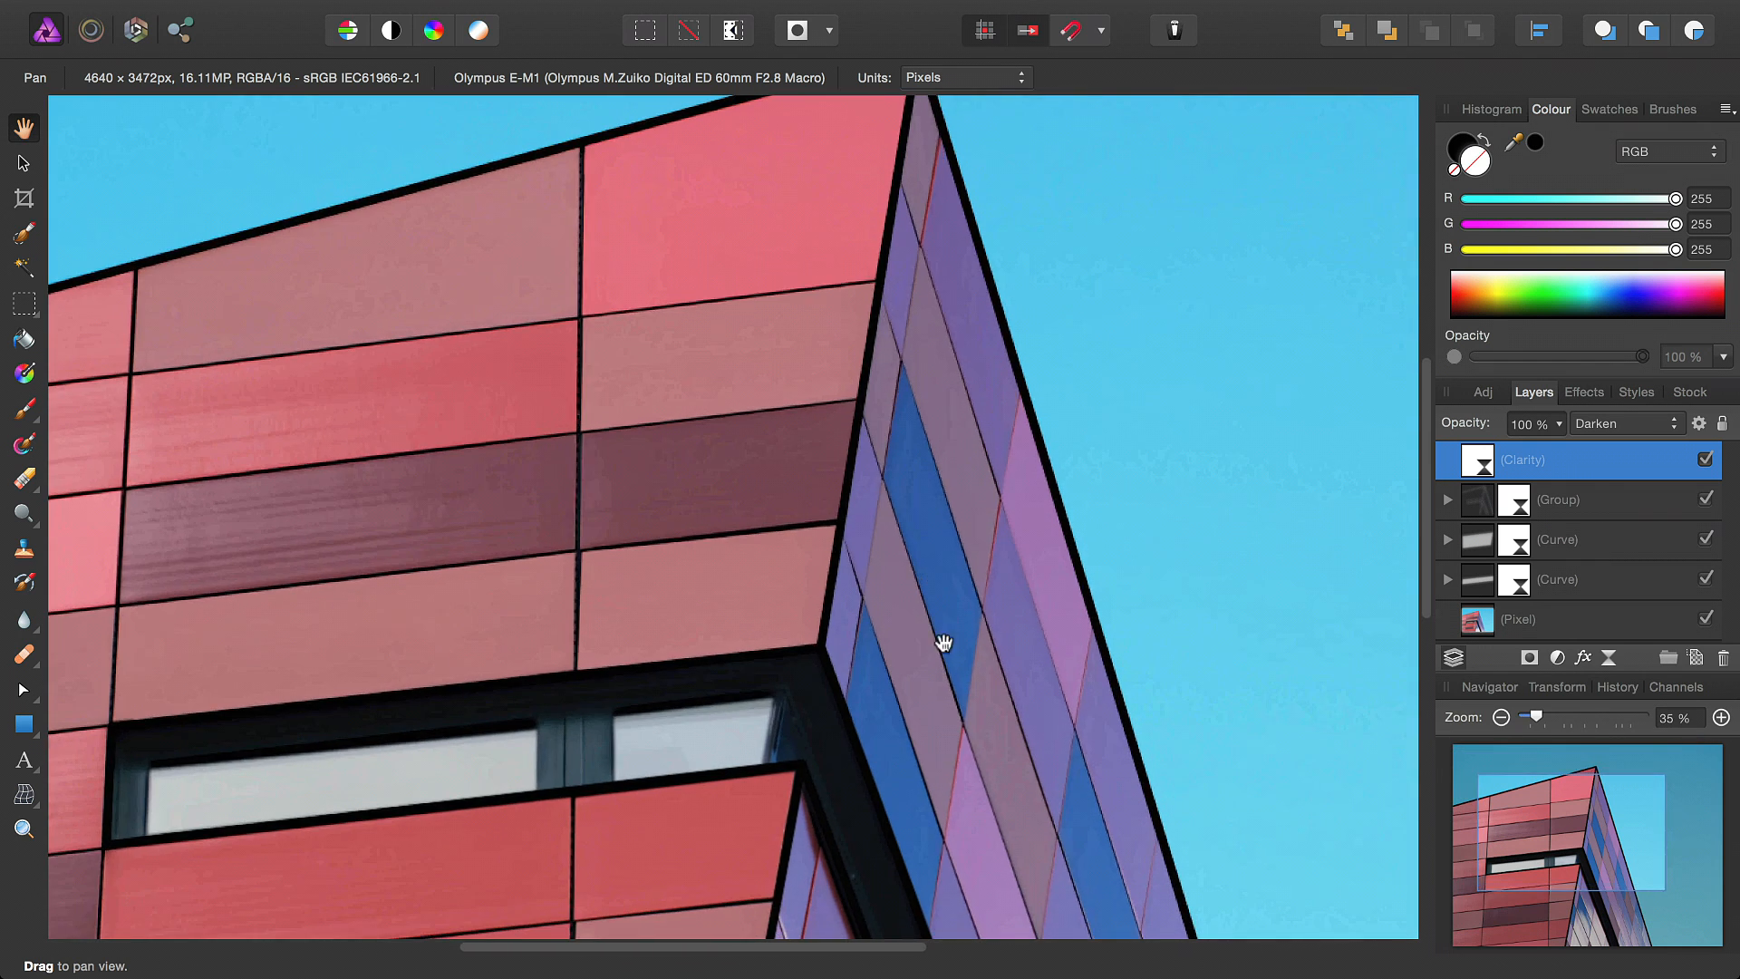
scroll(851, 471, up, 5)
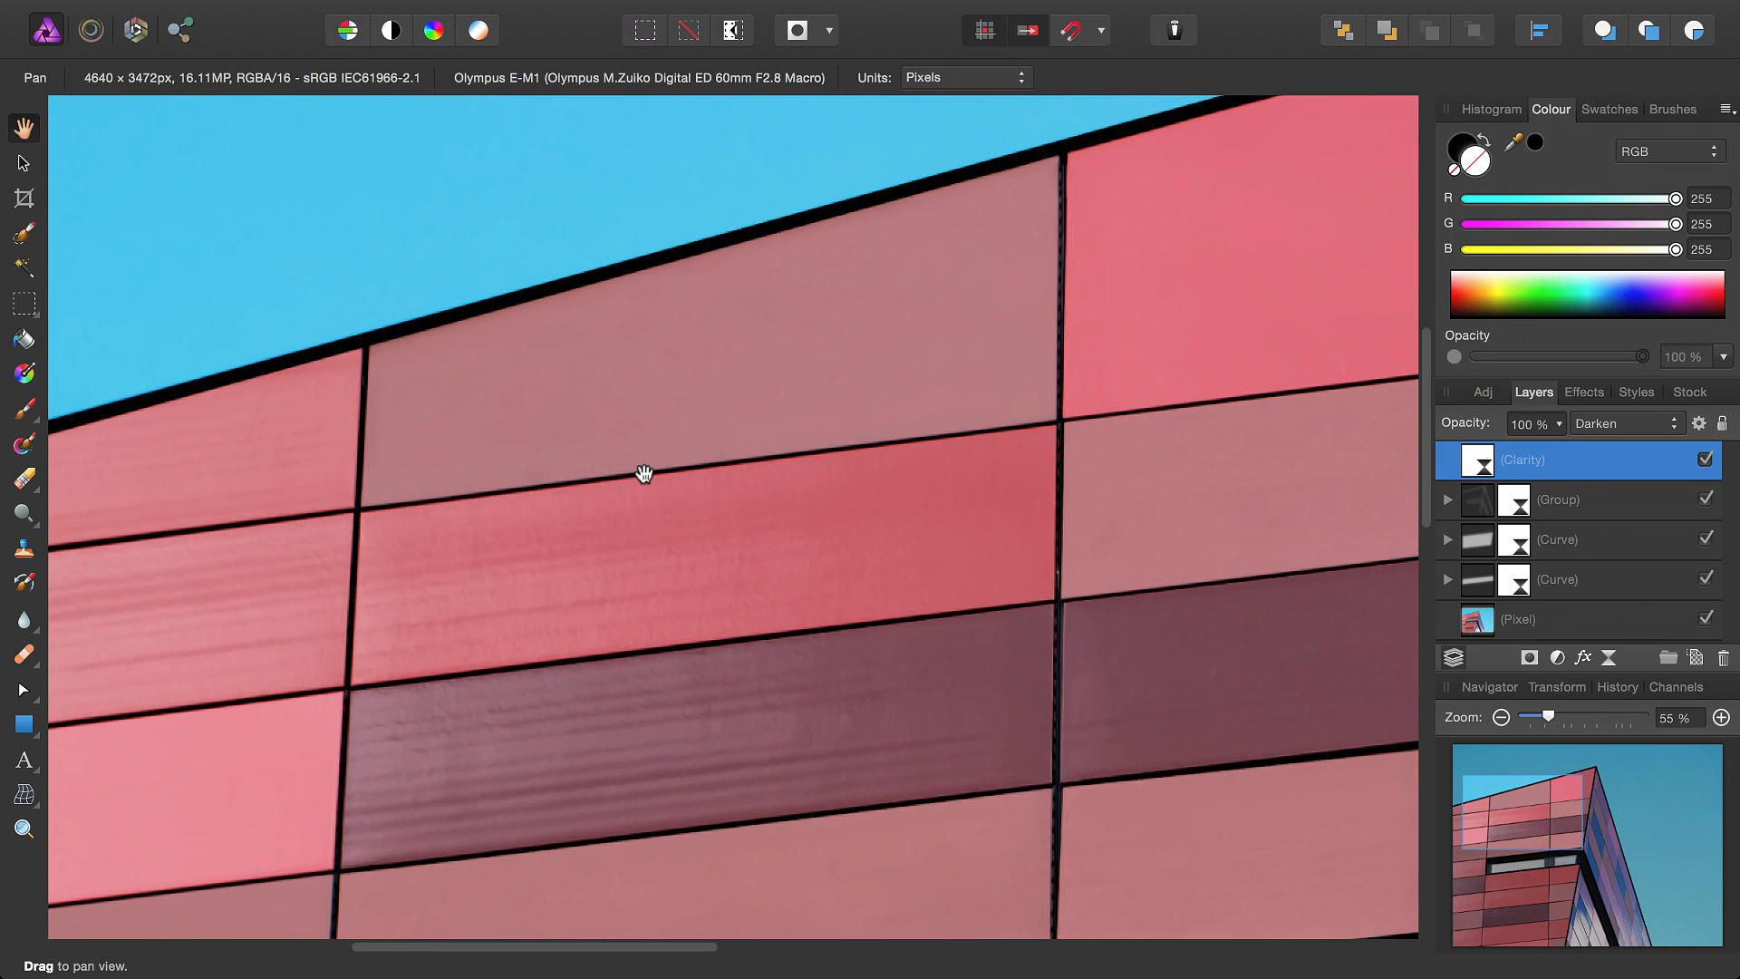
click(1706, 460)
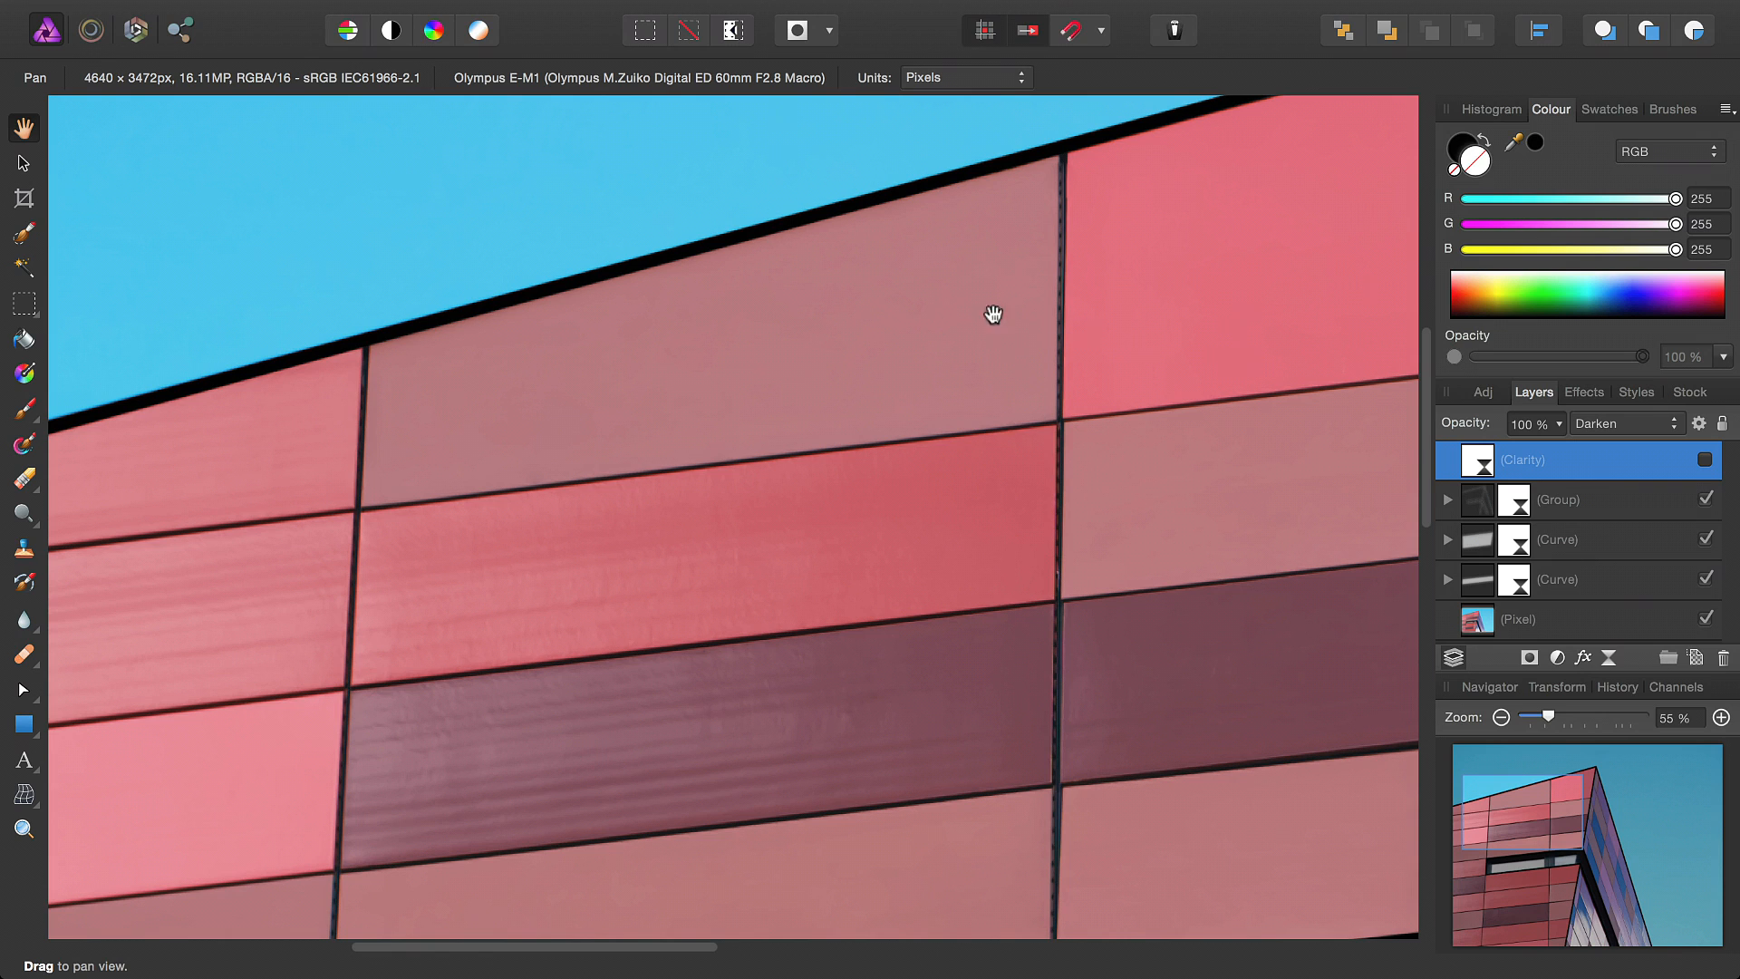
click(1705, 460)
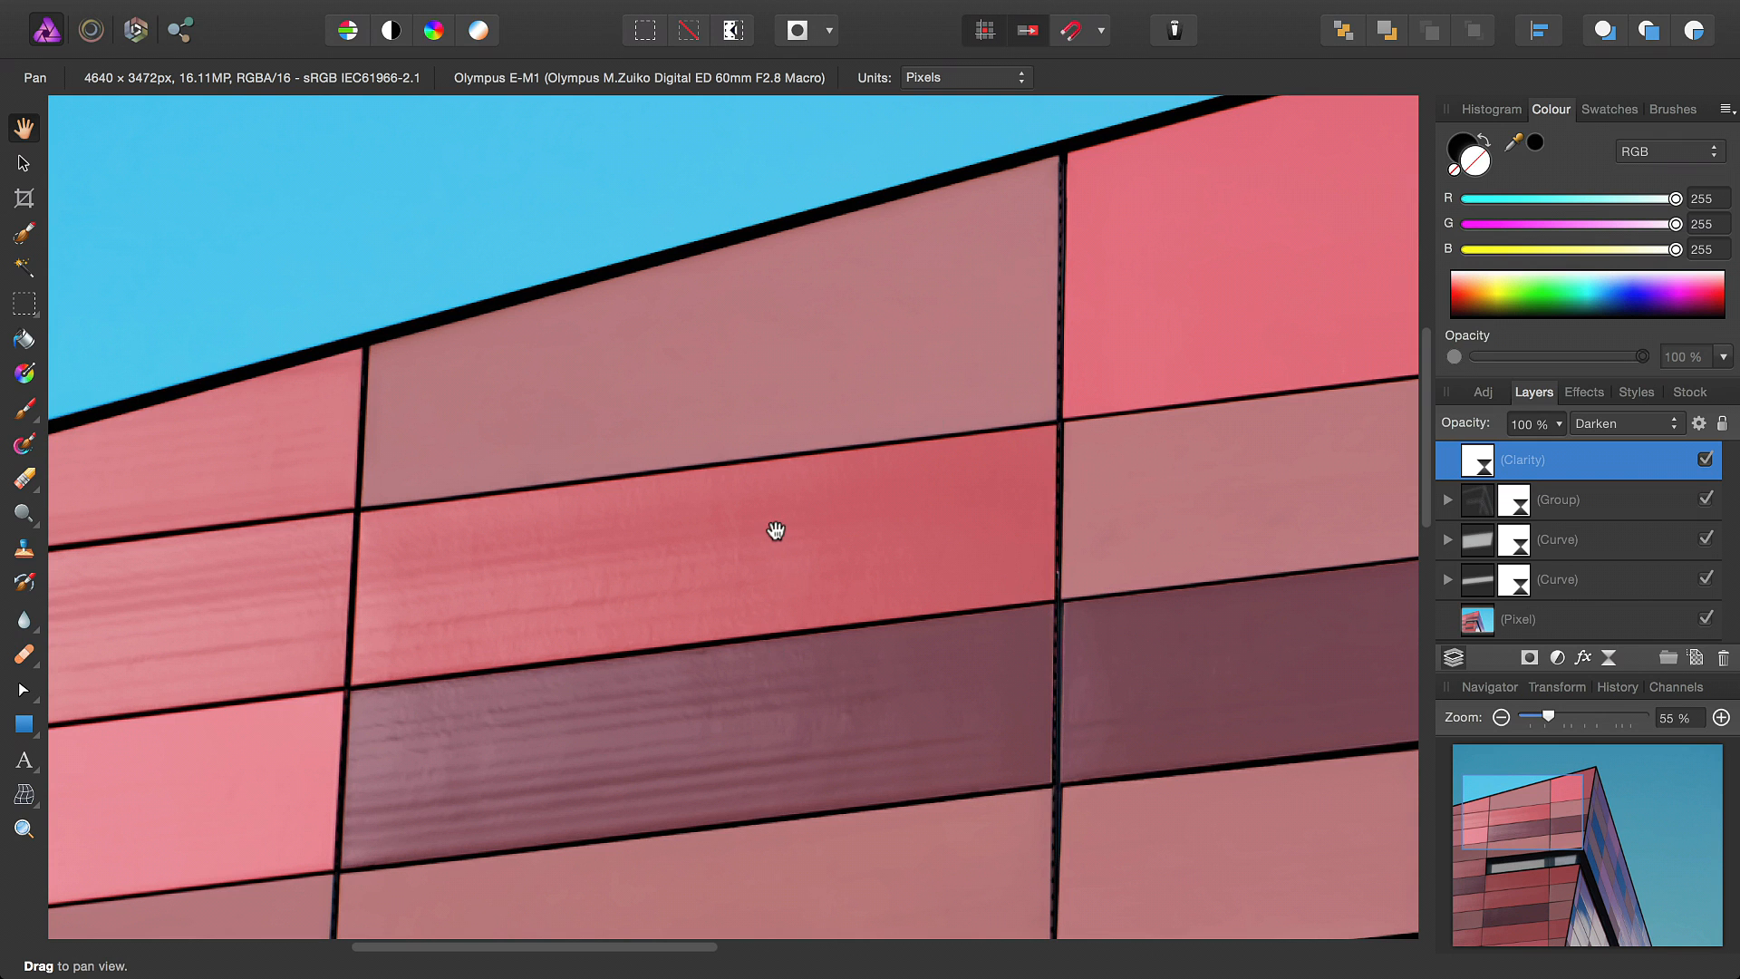
Select the Clarity, stroke group and both window curve layers, and compare the whole photo with them hidden and shown
key(super+0)
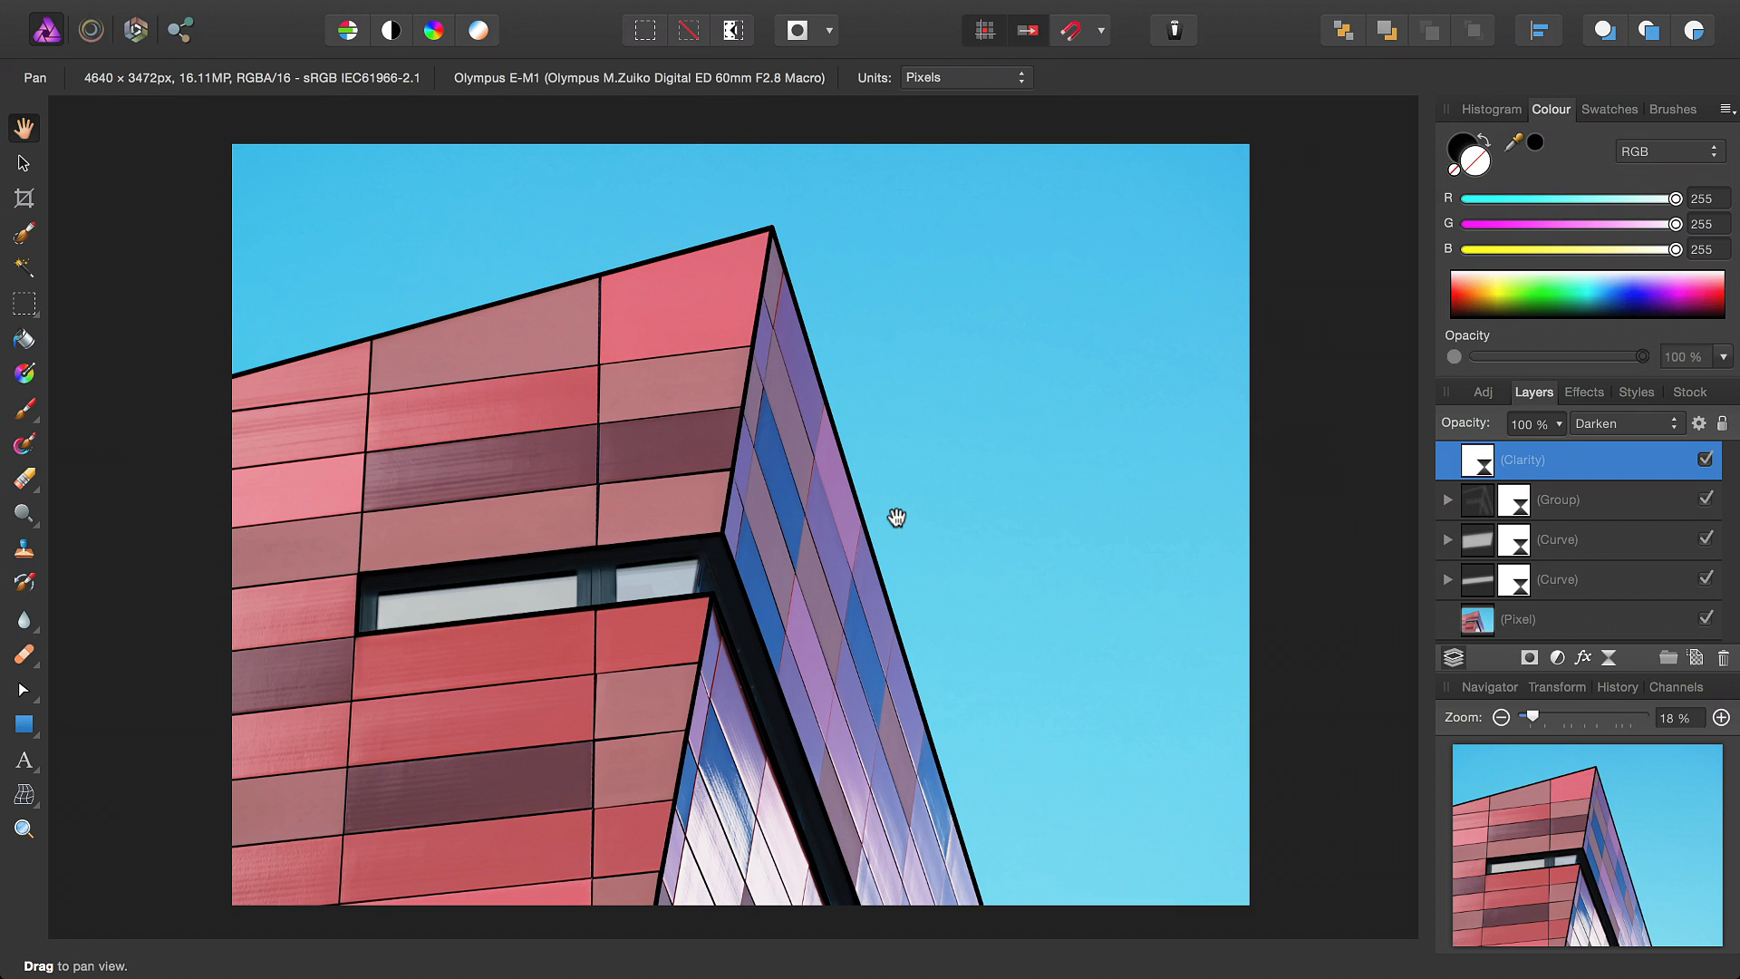
shift+click(1487, 589)
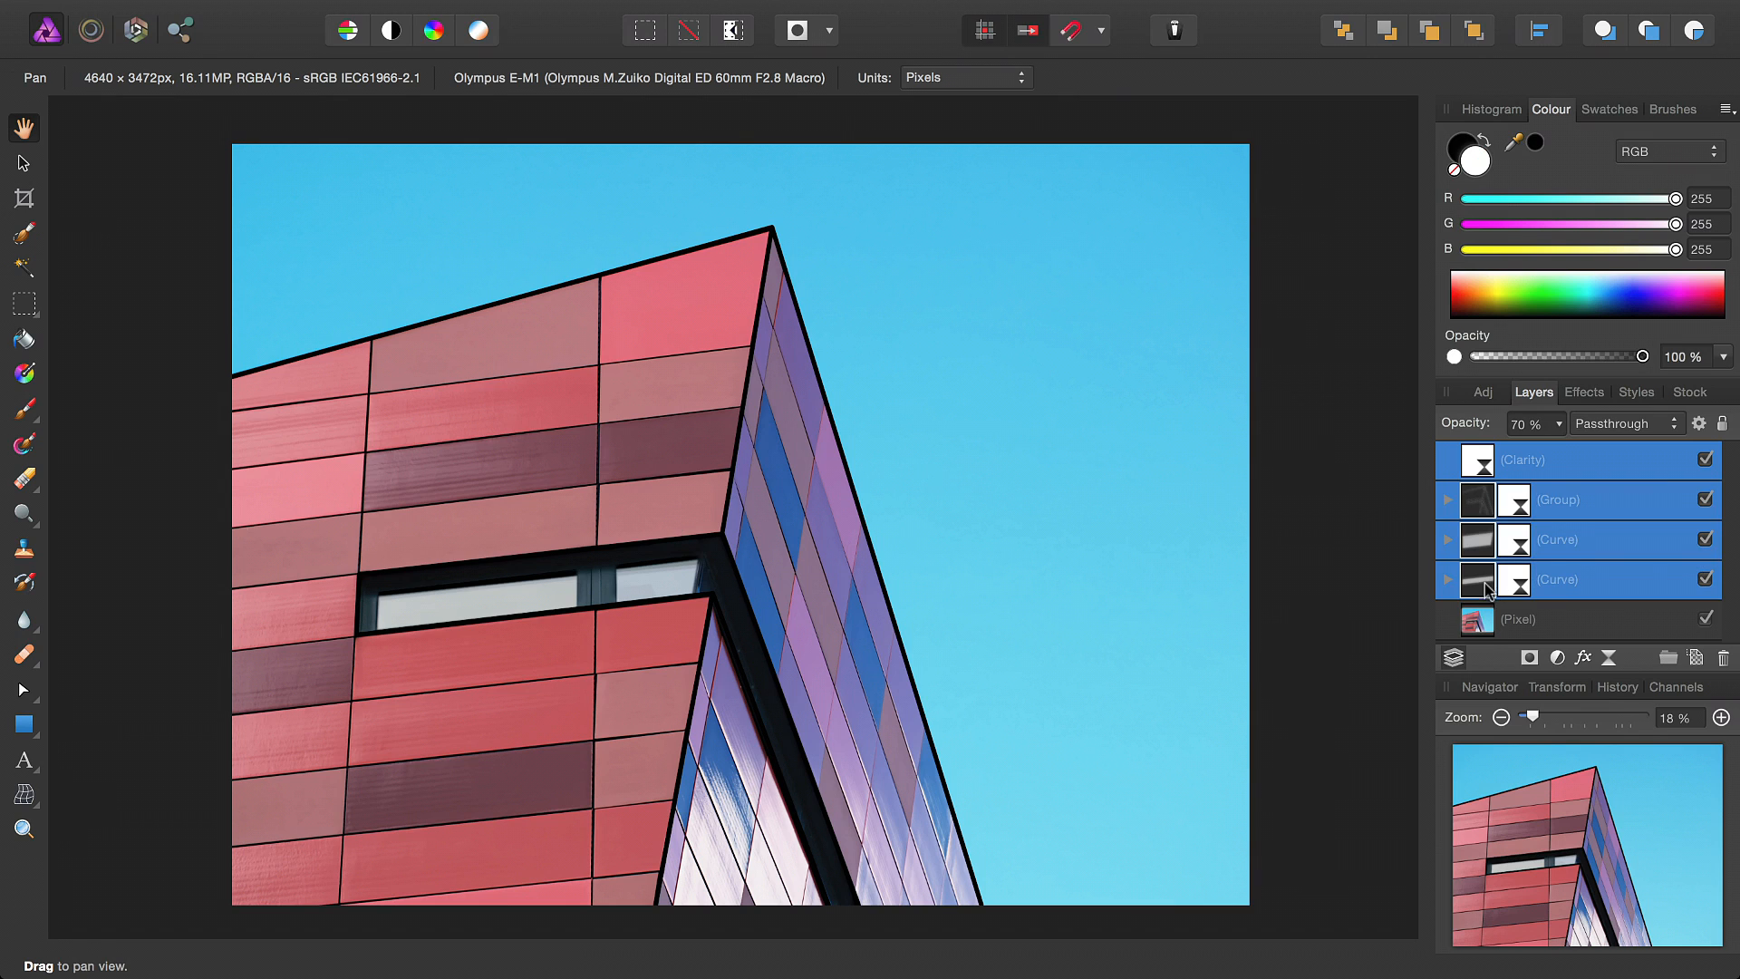
click(1706, 460)
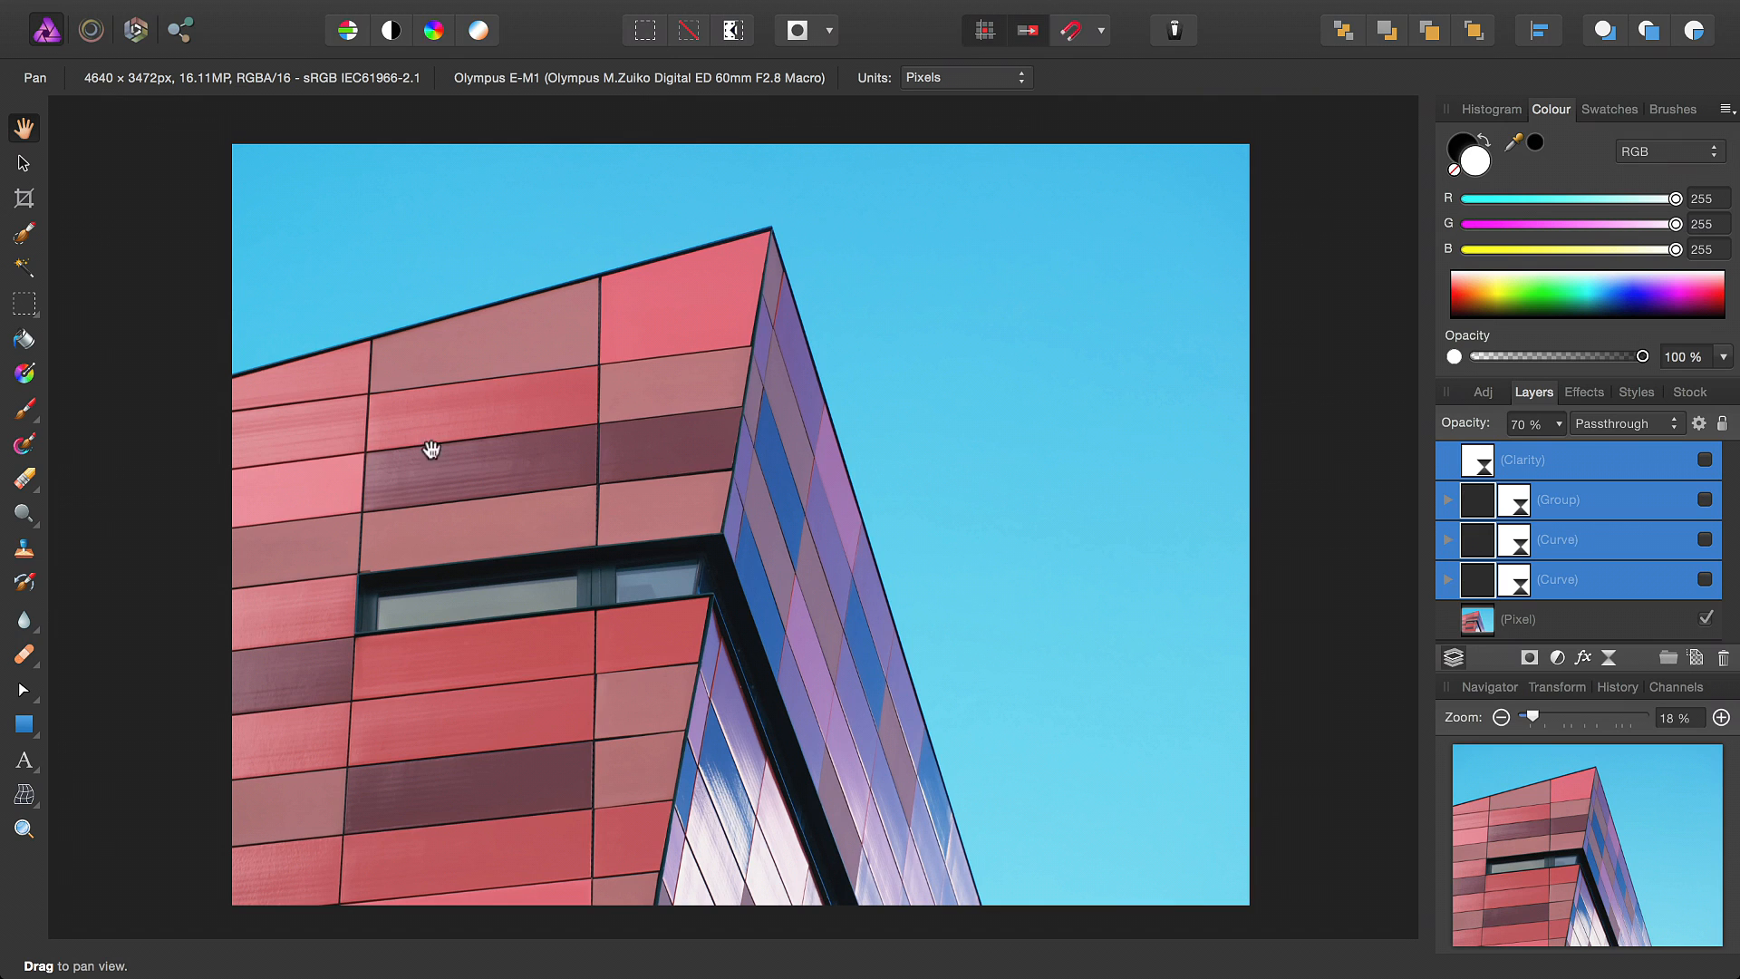
click(1705, 460)
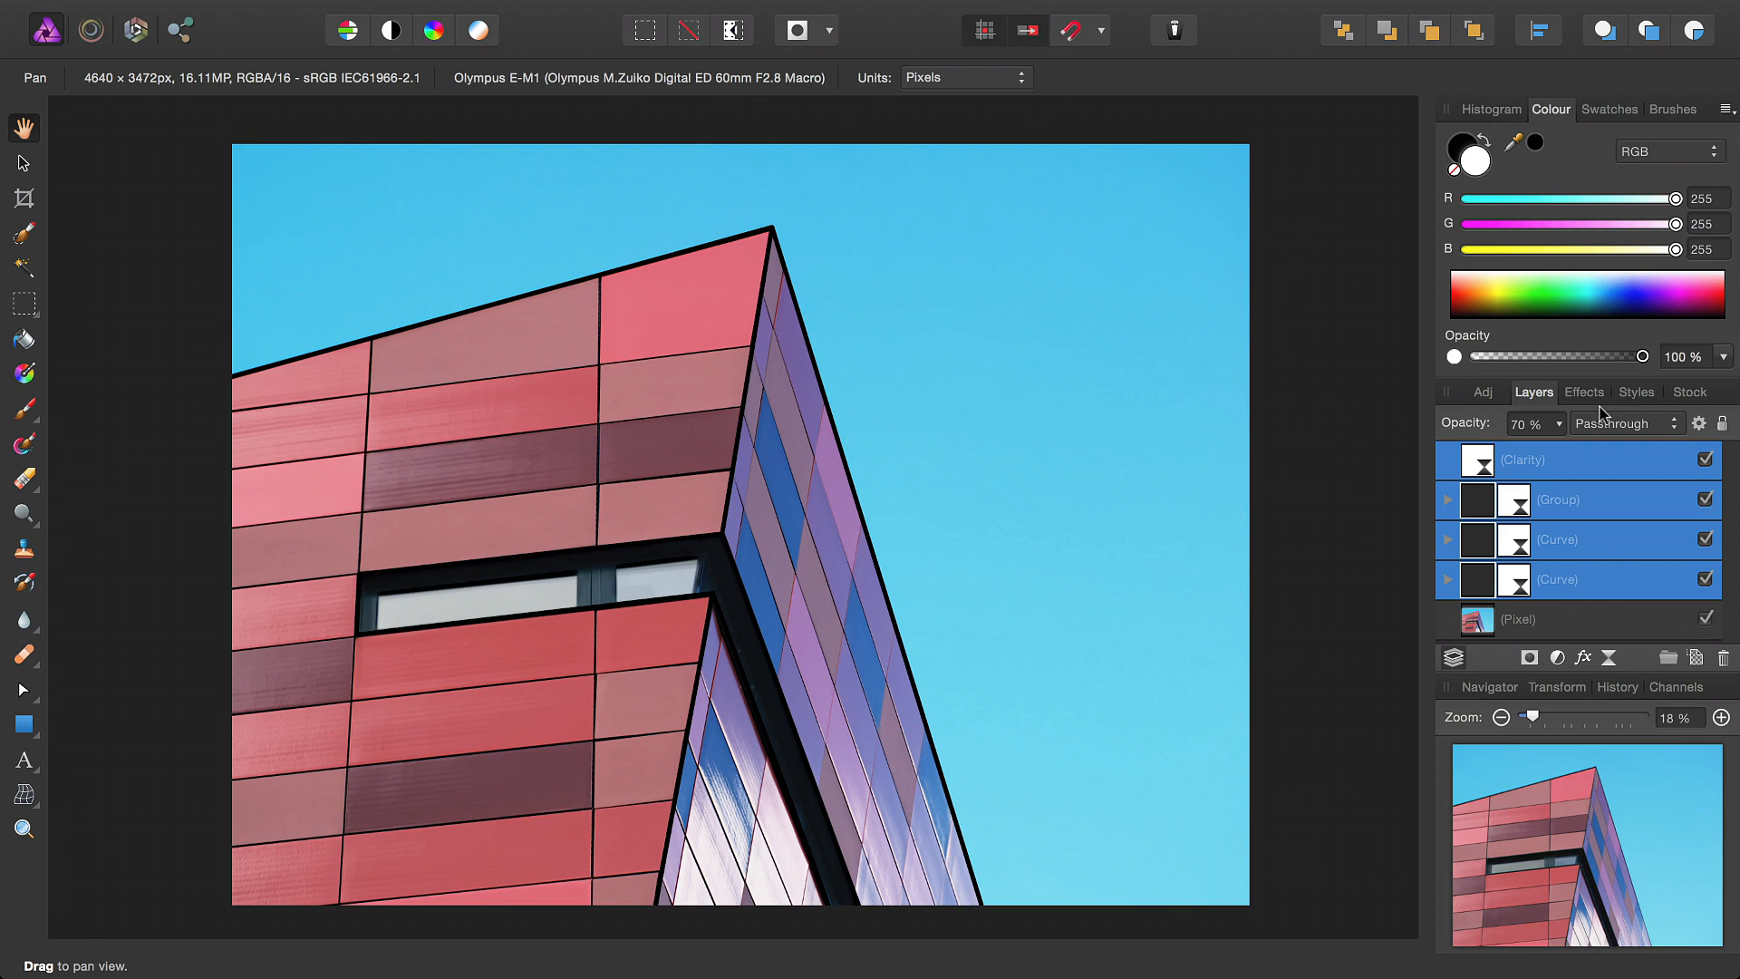